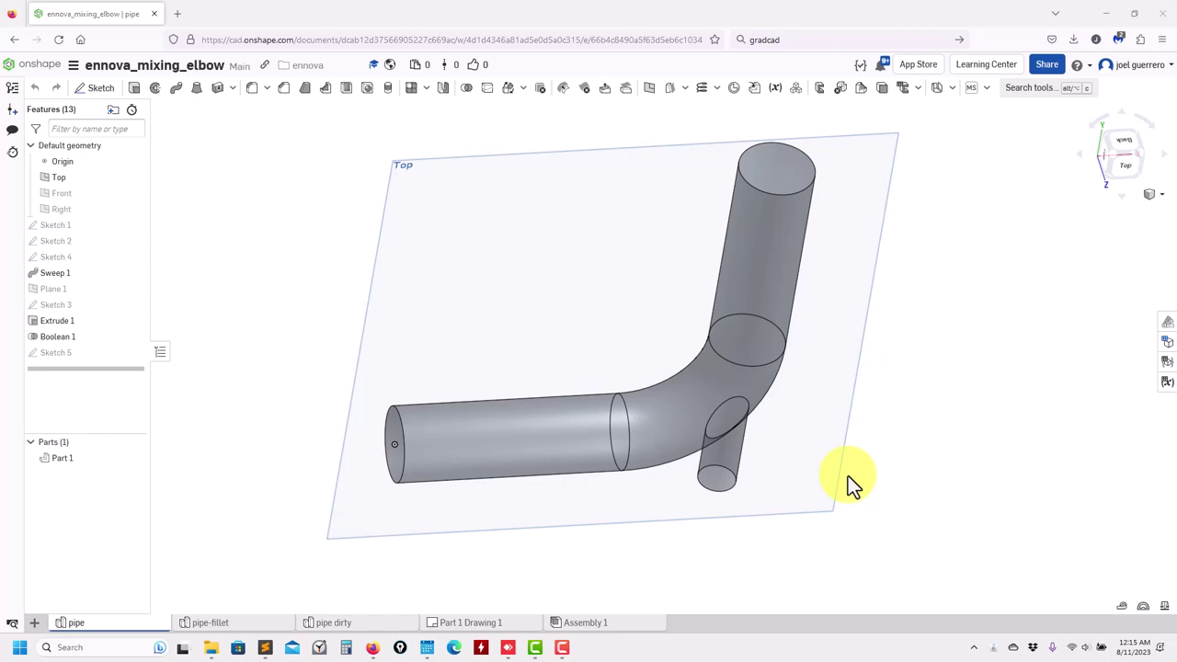
# Review the file formats offered for exporting Part 1 and leave without exporting
pyautogui.rightClick(64, 457)
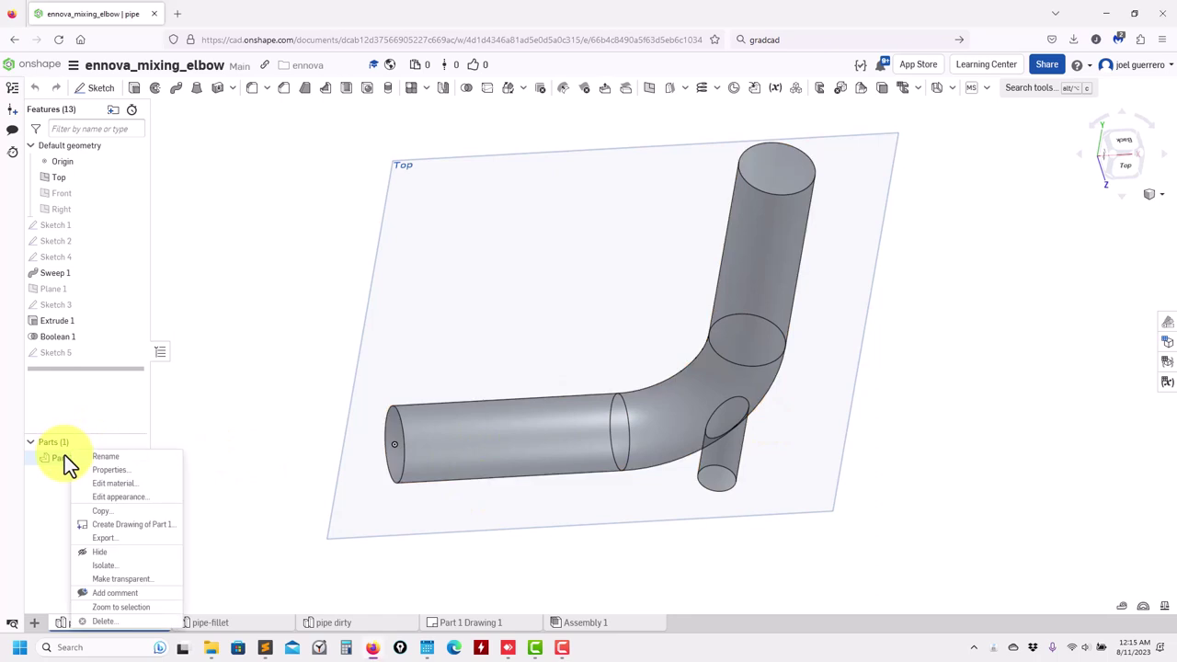
pyautogui.click(103, 538)
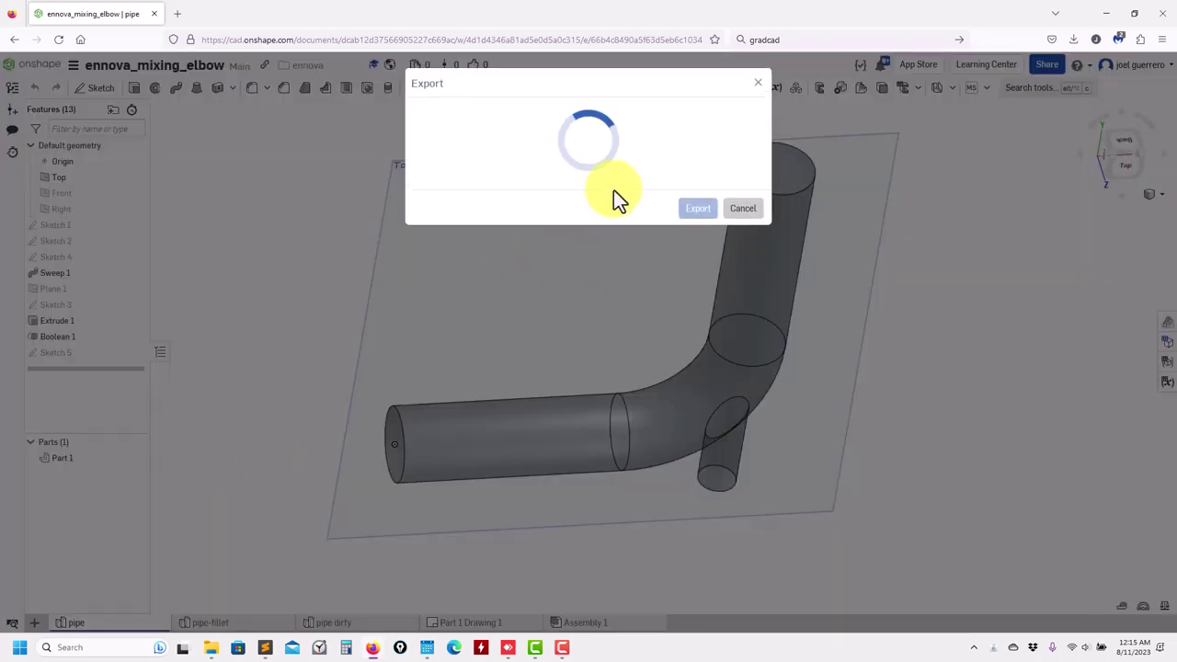
pyautogui.click(689, 179)
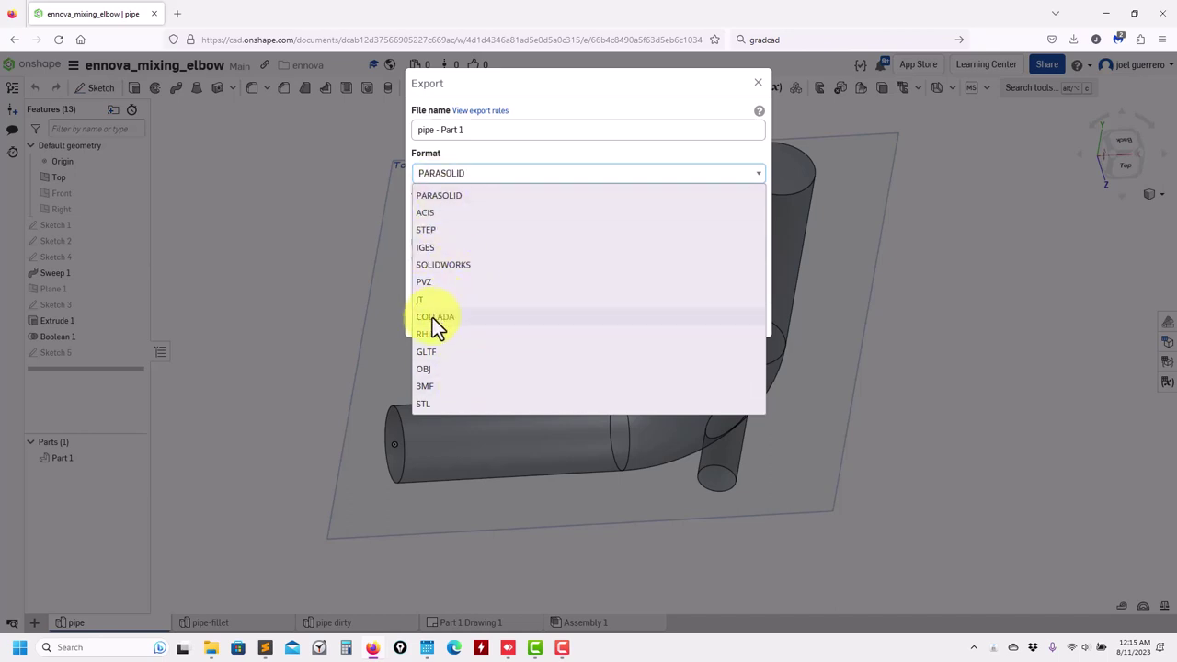
pyautogui.click(725, 81)
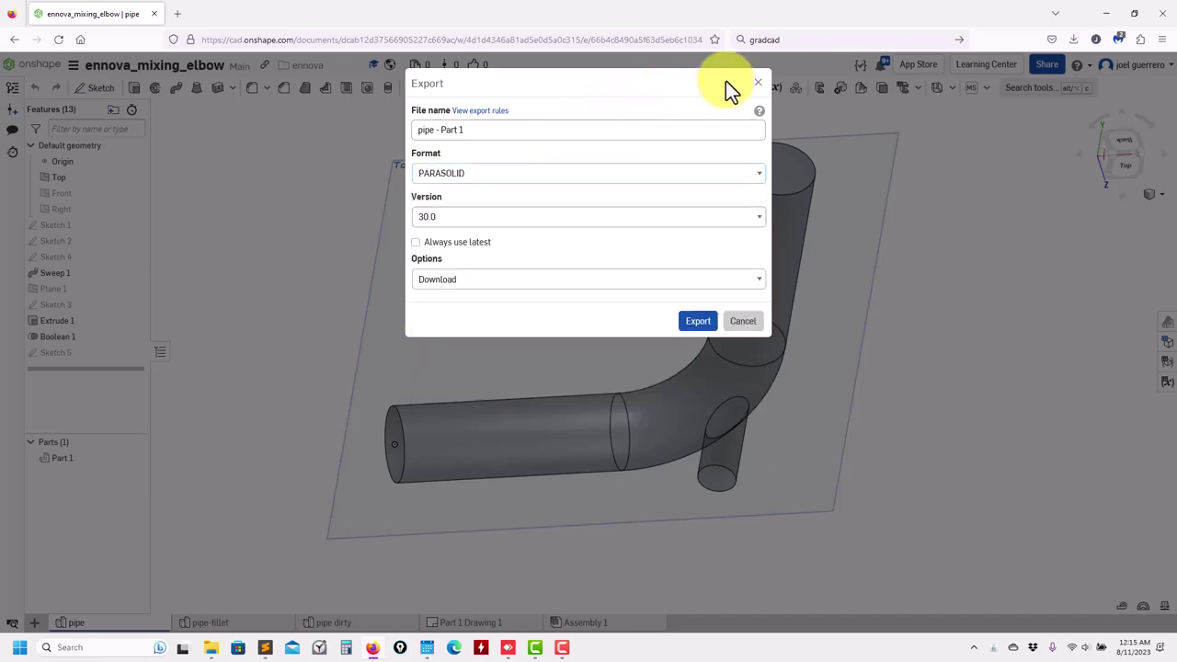
pyautogui.click(755, 84)
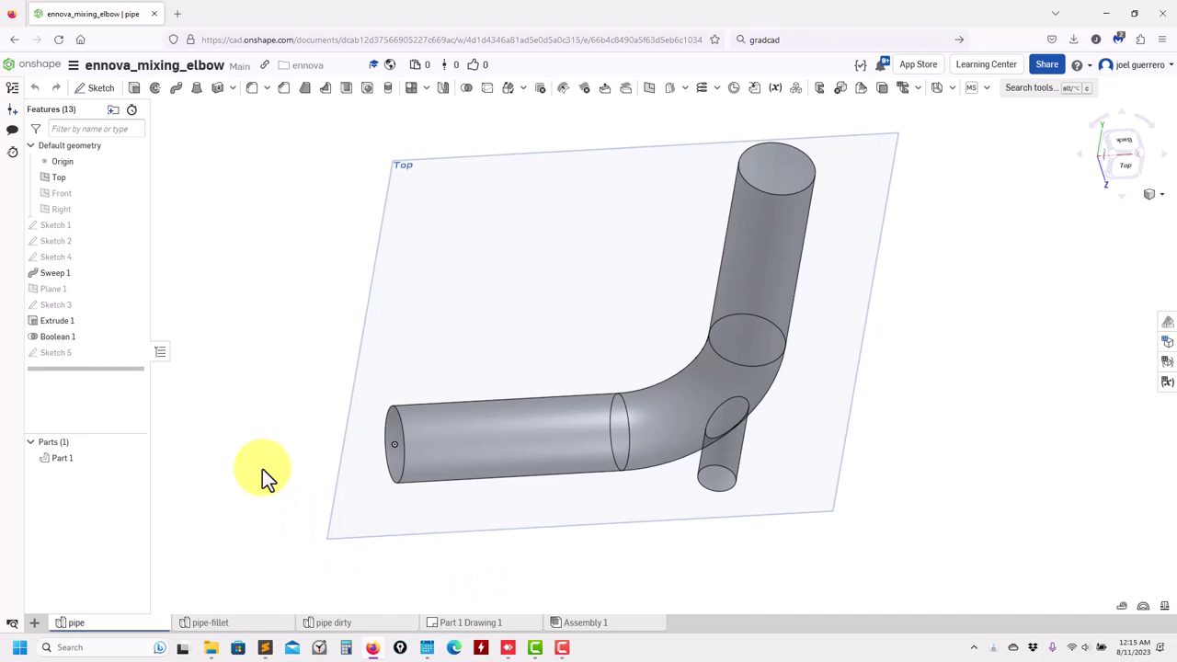
# Switch to Ennova and open elbow-step.step from the geometries folder of sample-elbow2
pyautogui.click(1106, 13)
pyautogui.doubleClick(117, 459)
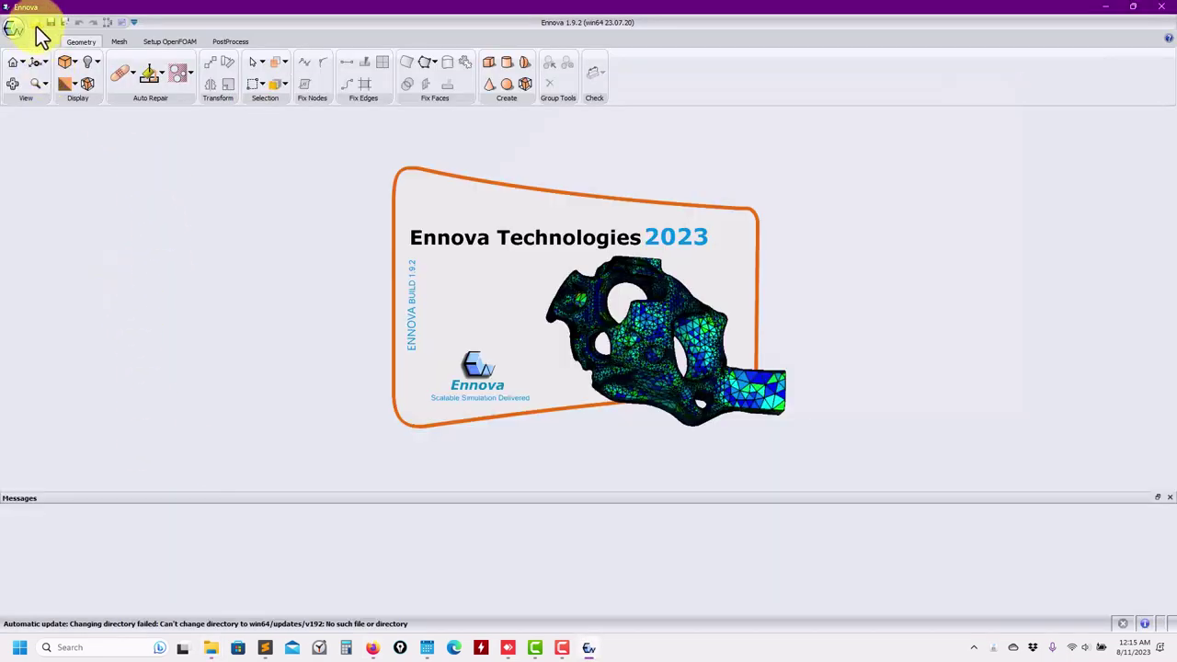
pyautogui.click(36, 26)
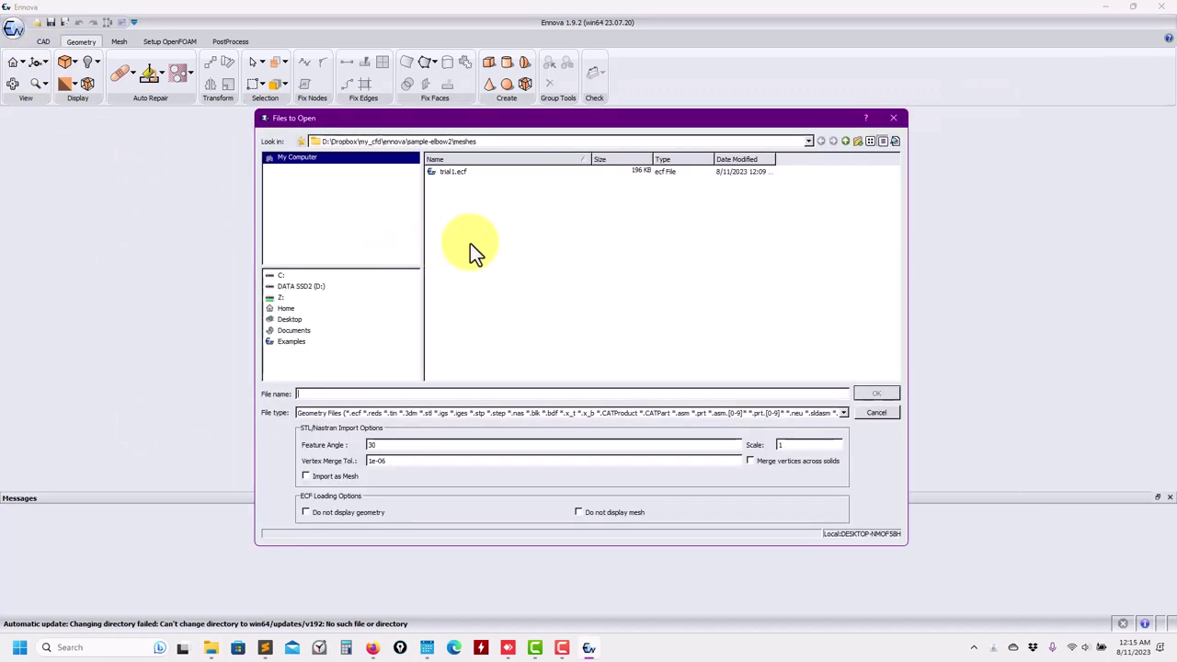
pyautogui.click(845, 141)
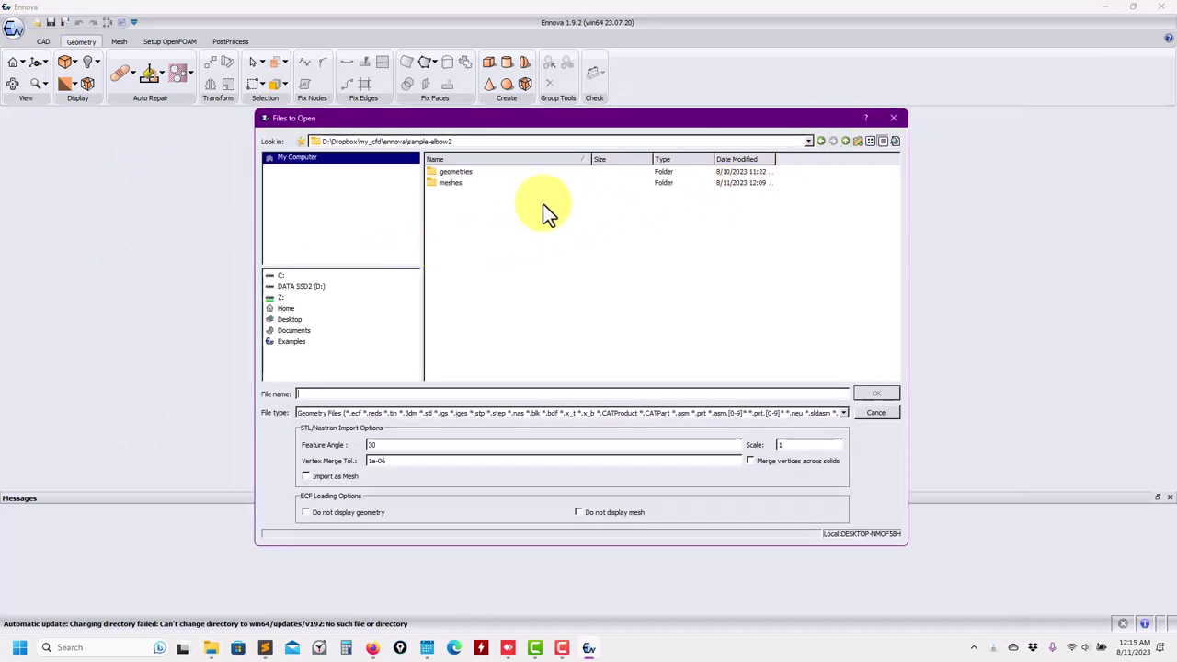
pyautogui.doubleClick(469, 173)
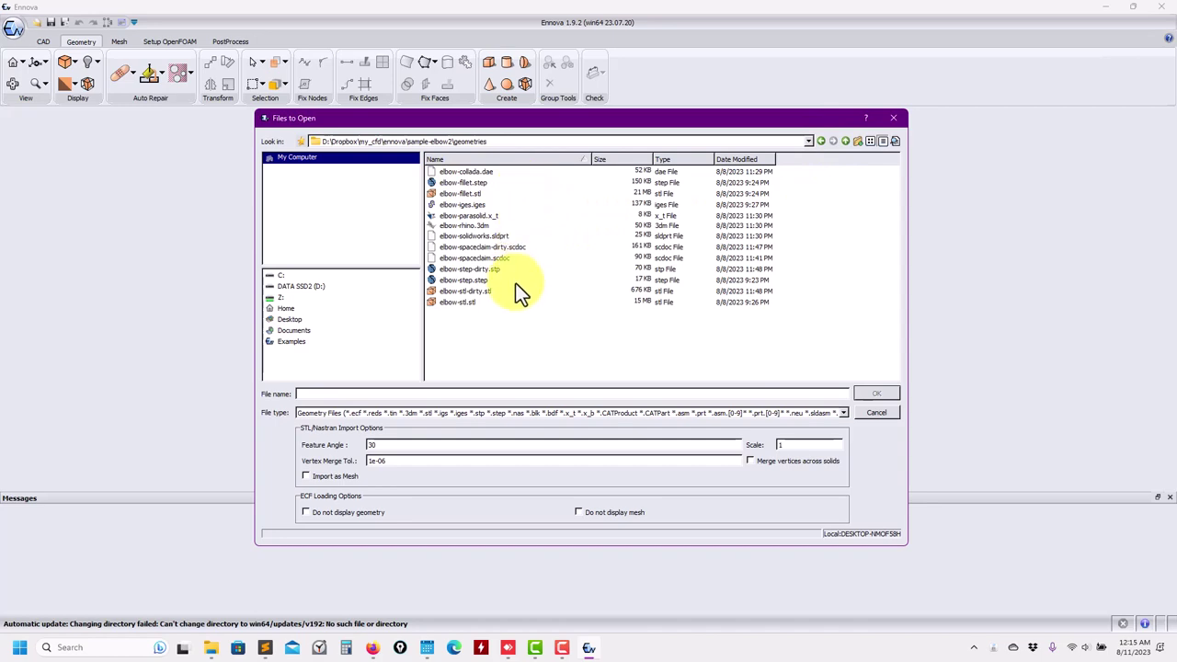
pyautogui.click(468, 282)
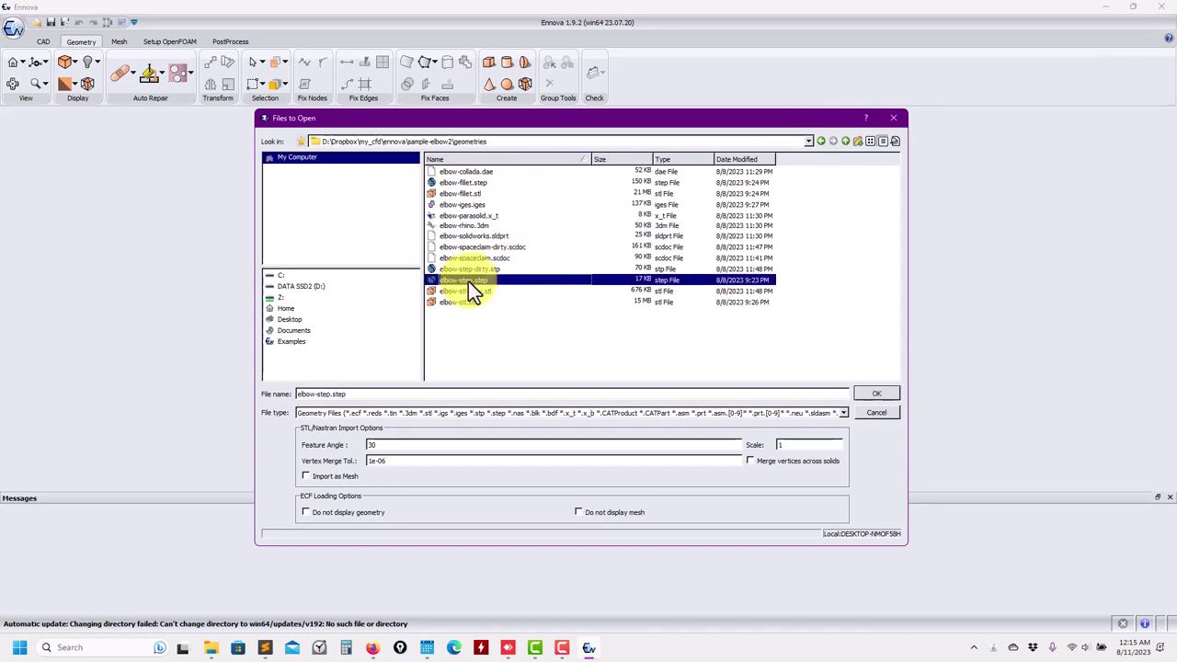
pyautogui.click(874, 395)
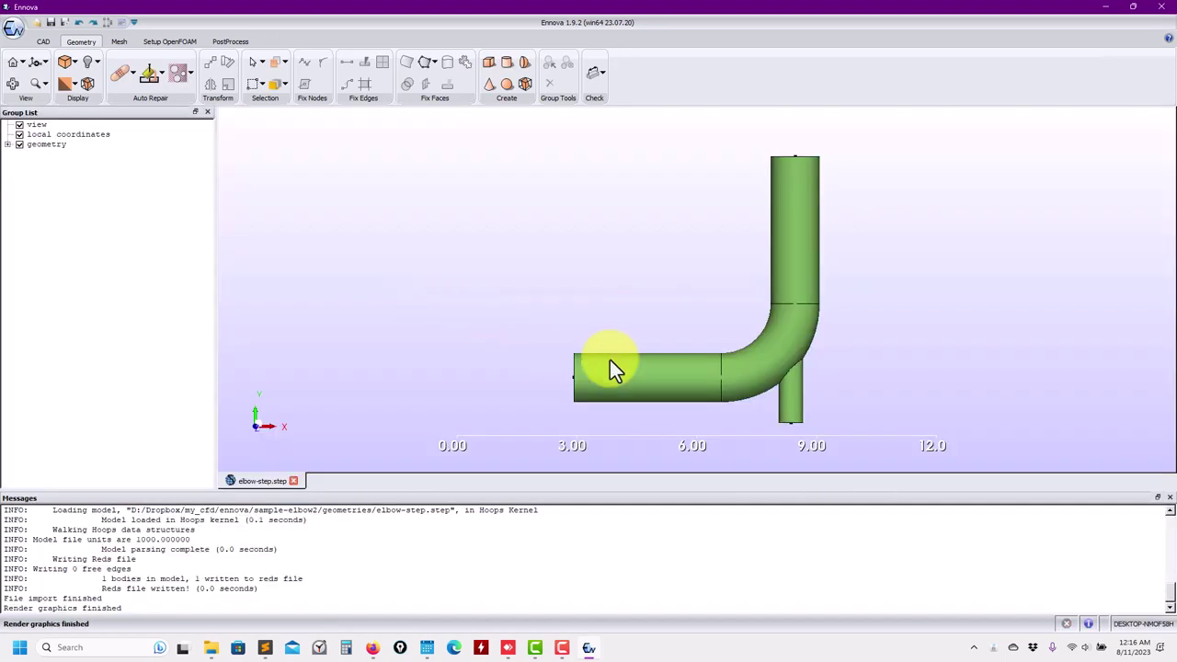
# Inspect the imported elbow from several angles and expand the geometry and Volume1 groups in the model tree
pyautogui.moveTo(579, 360)
pyautogui.mouseDown()
pyautogui.moveTo(567, 360)
pyautogui.moveTo(588, 367)
pyautogui.mouseUp()
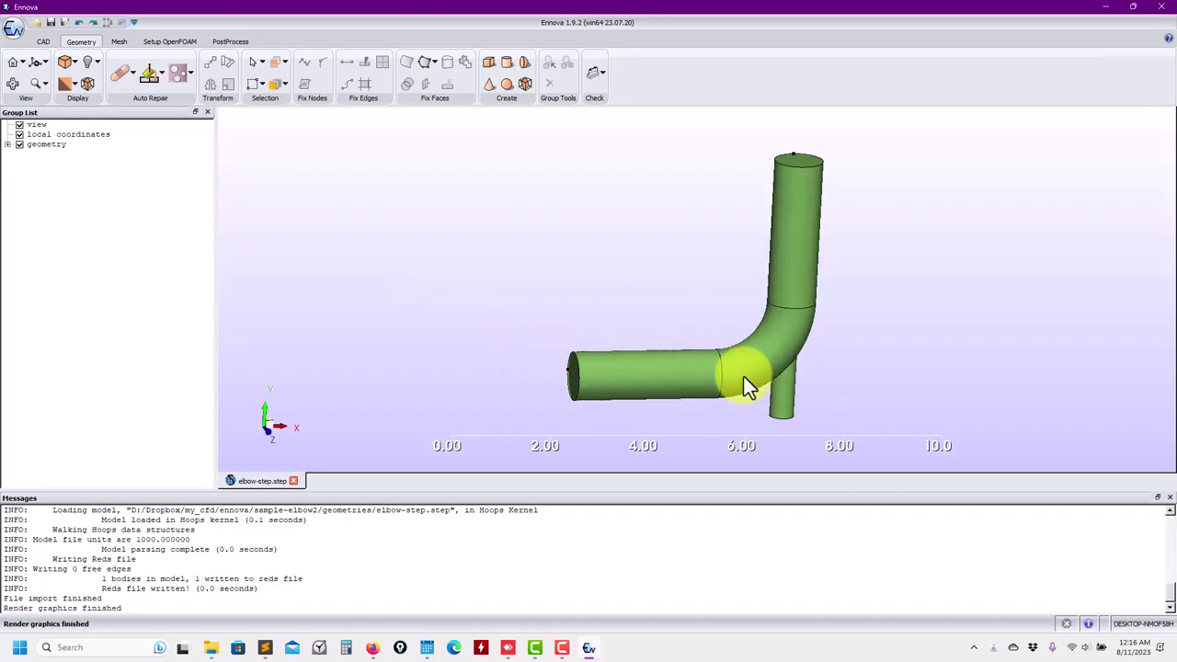
pyautogui.moveTo(743, 376); pyautogui.dragTo(719, 388)
pyautogui.scroll(-2, 719, 388)
pyautogui.scroll(4, 719, 388)
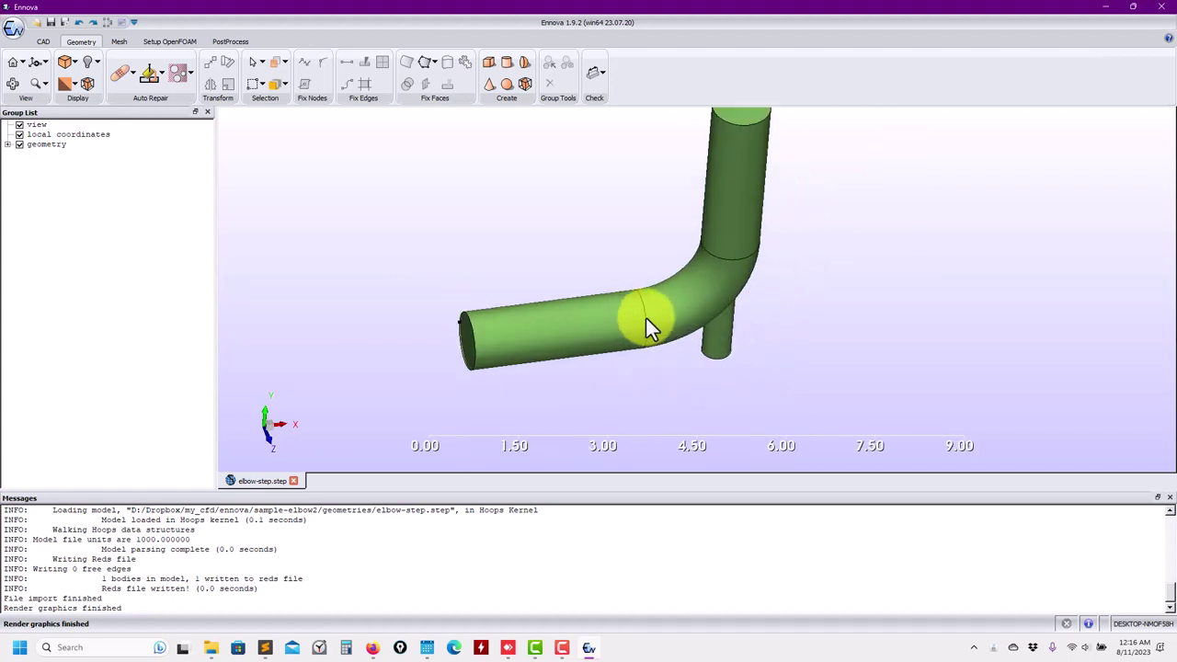
pyautogui.moveTo(646, 322); pyautogui.dragTo(663, 278)
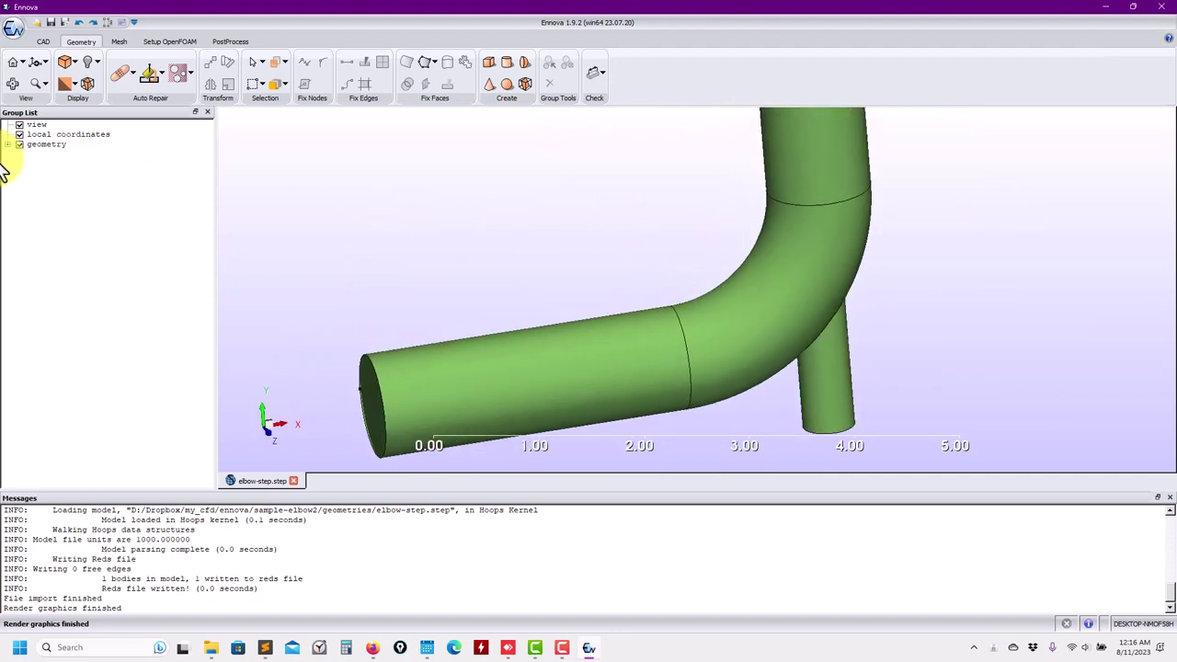
pyautogui.click(7, 145)
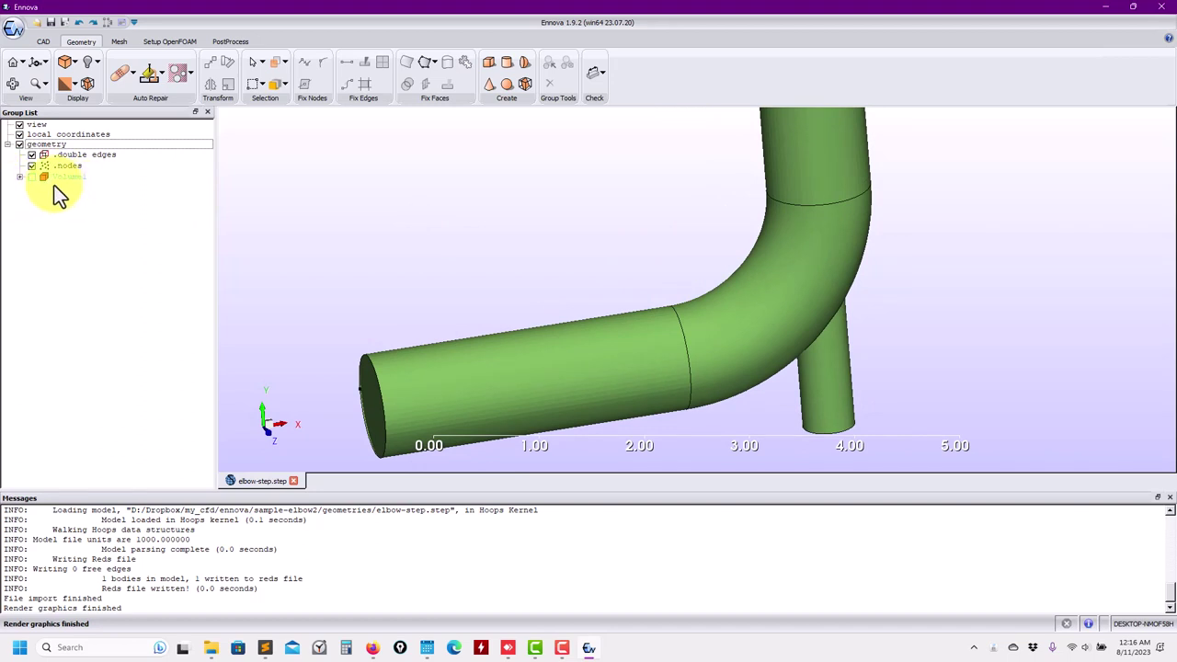
pyautogui.click(20, 176)
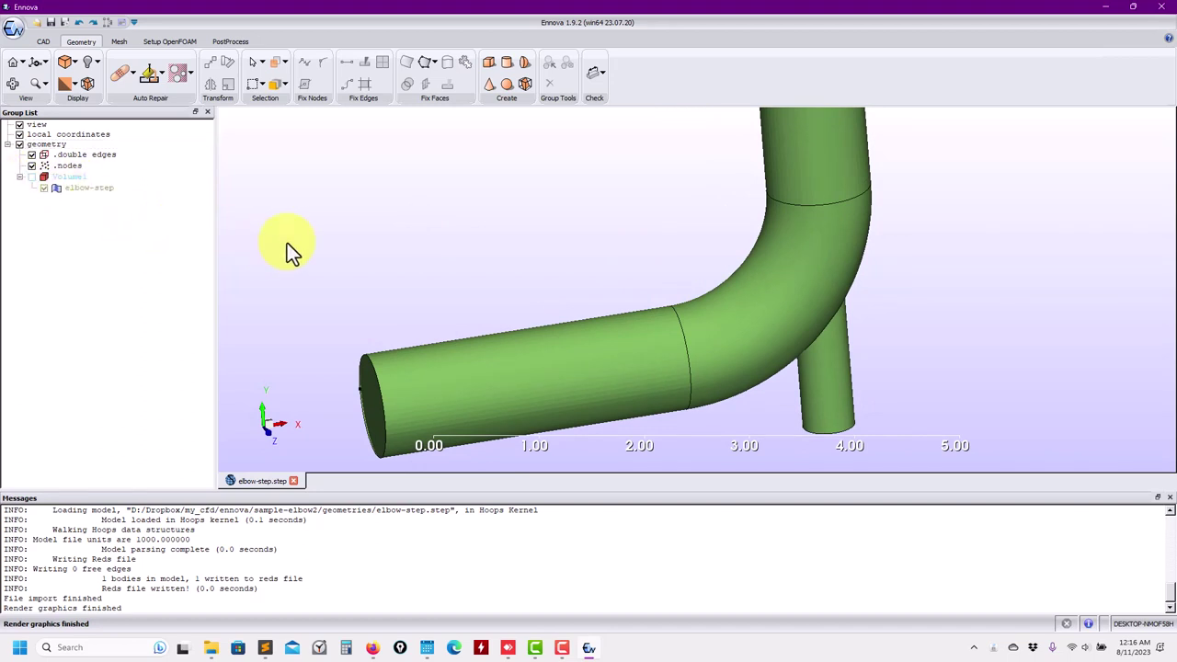
pyautogui.scroll(-3, 418, 245)
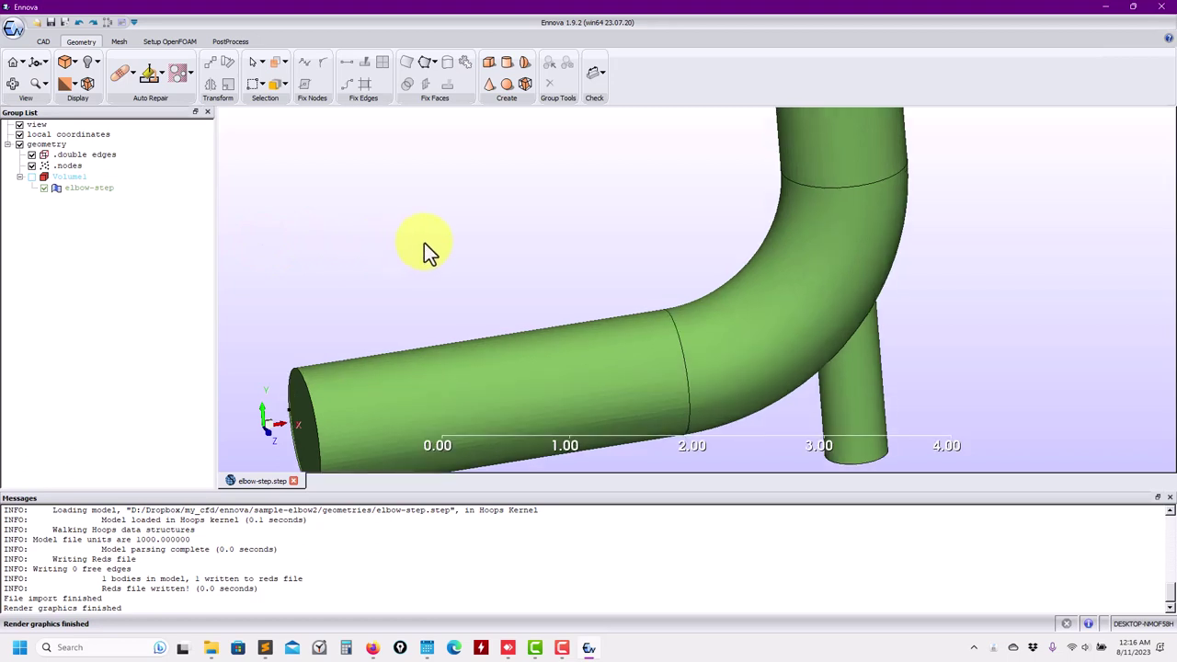
pyautogui.scroll(-2, 511, 247)
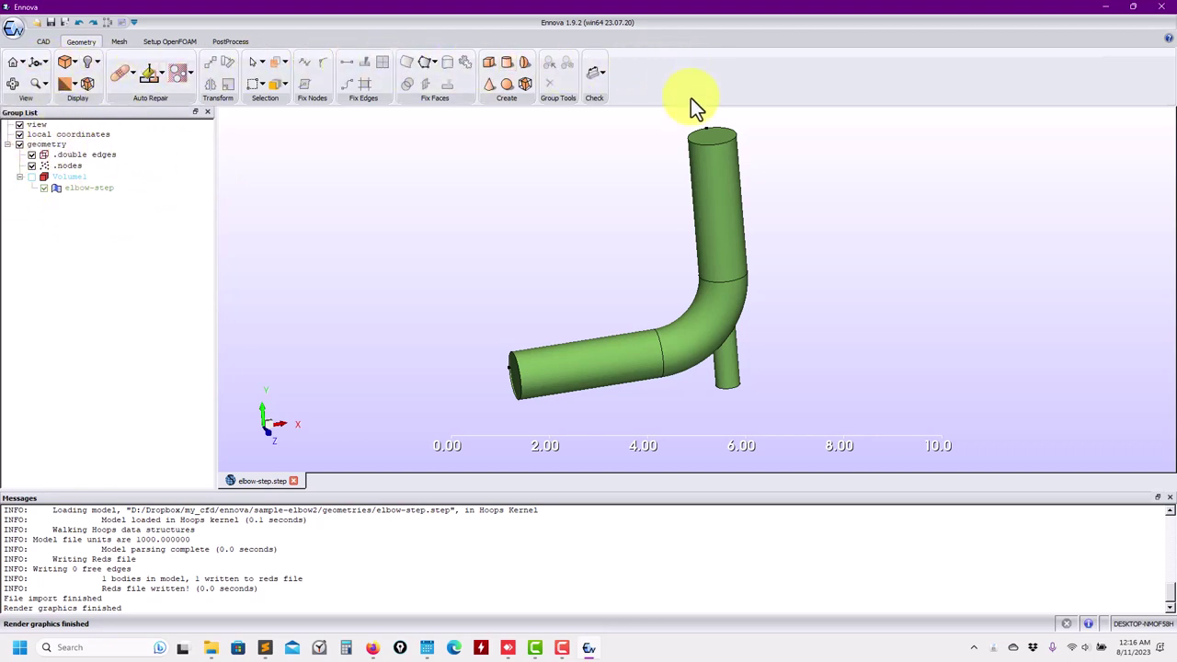
# Select the horizontal pipe's cylindrical face and review the operations available for it
pyautogui.click(631, 351)
pyautogui.rightClick(631, 350)
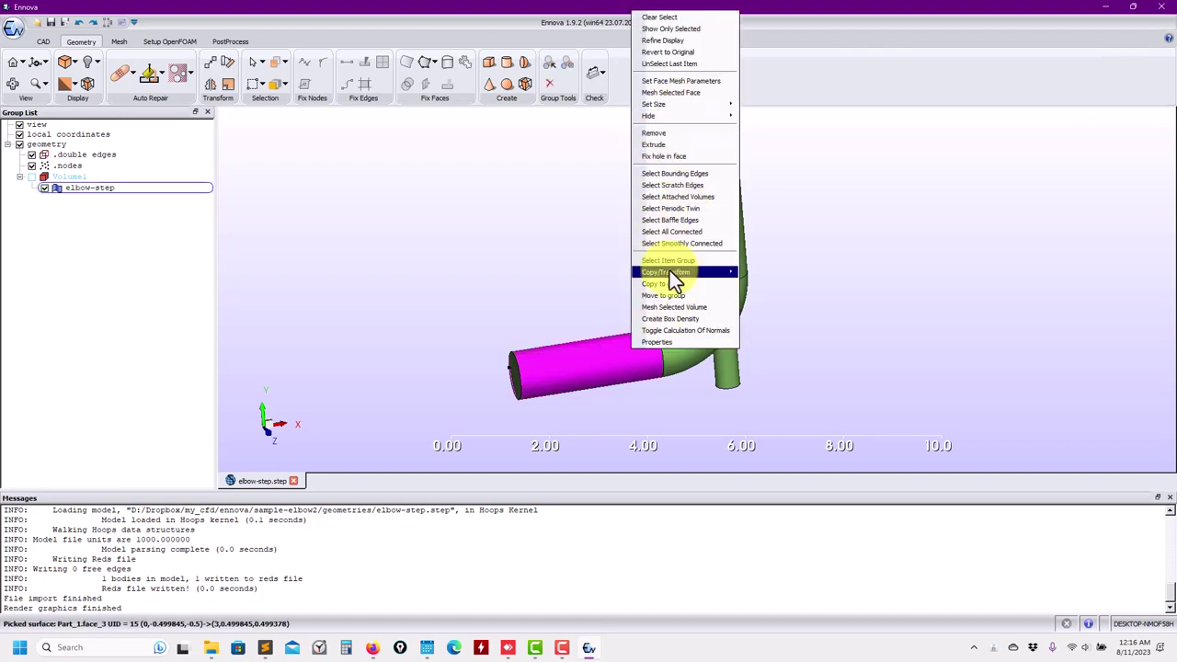
pyautogui.click(583, 192)
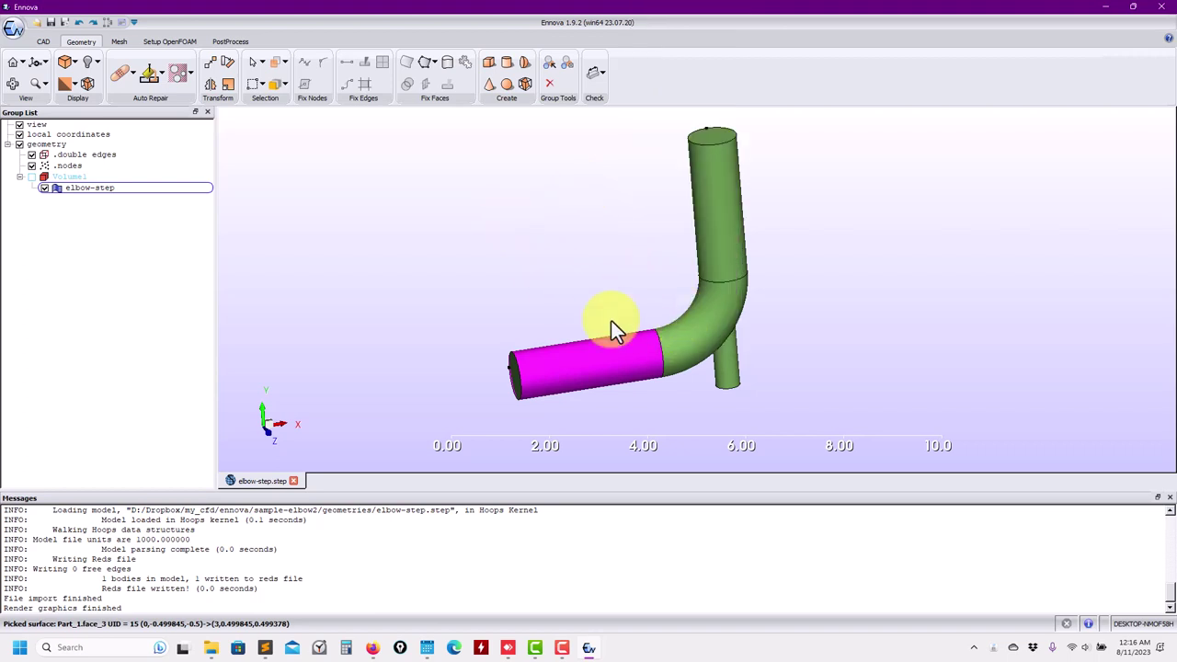
pyautogui.moveTo(589, 354); pyautogui.dragTo(543, 350, button='middle')
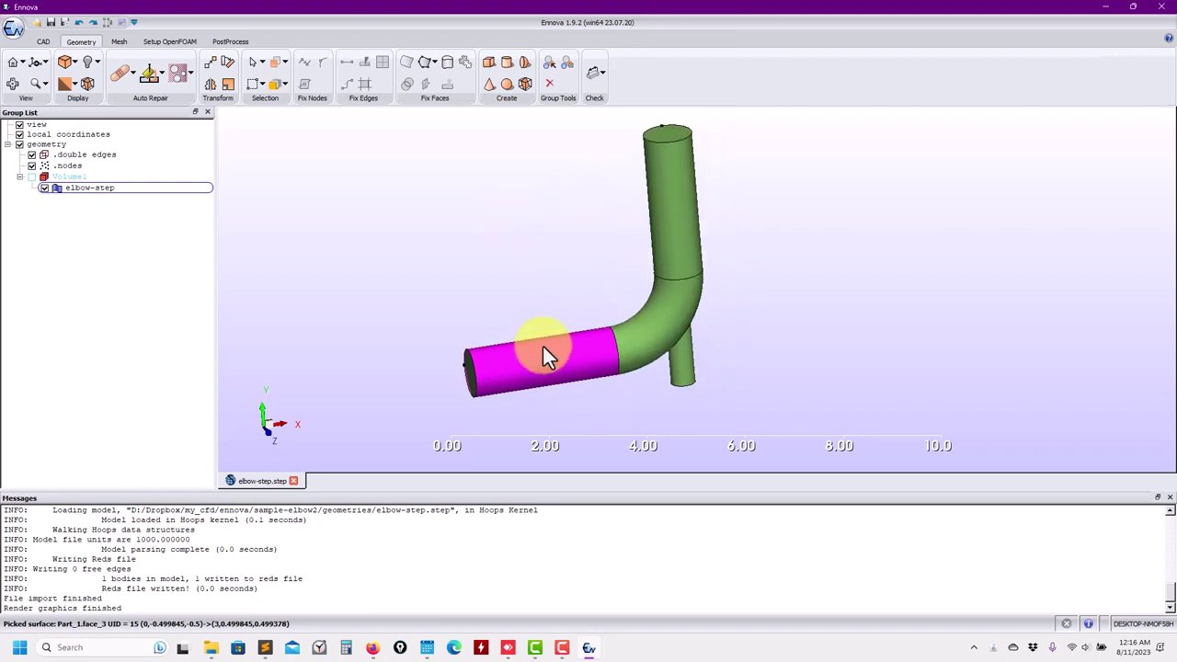
# Pick other pipe faces in turn, ending with the vertical pipe's cylindrical face, and review the operations offered for it
pyautogui.scroll(2, 649, 322)
pyautogui.click(645, 330)
pyautogui.click(659, 183)
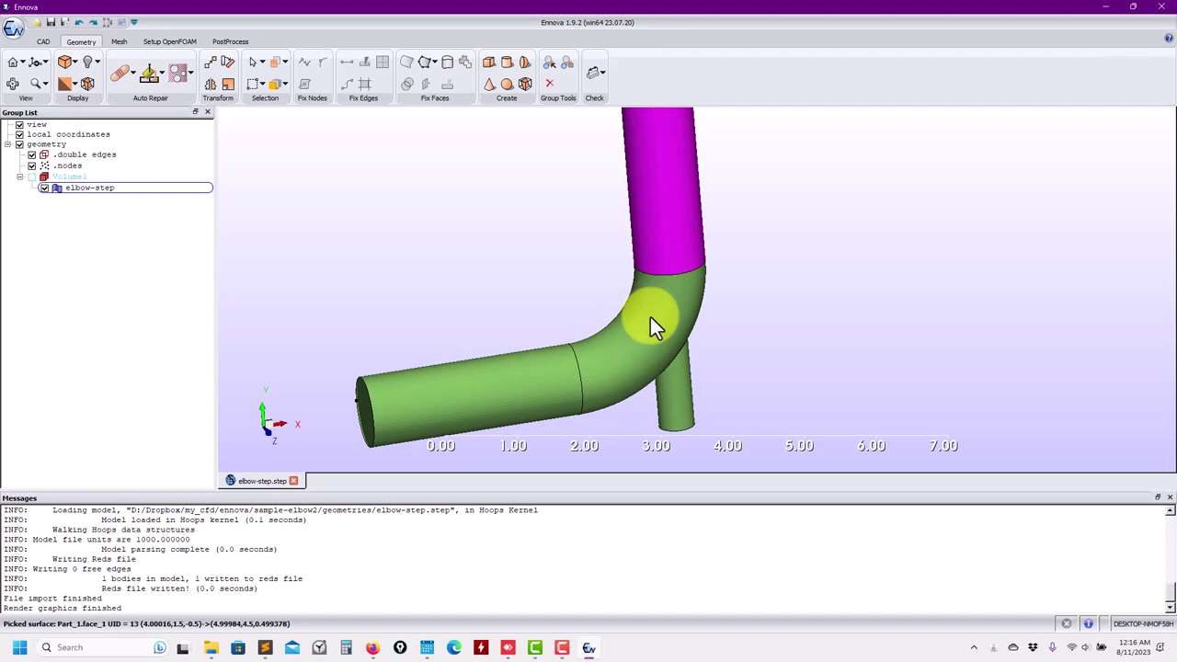
pyautogui.click(674, 366)
pyautogui.click(637, 217)
pyautogui.rightClick(640, 220)
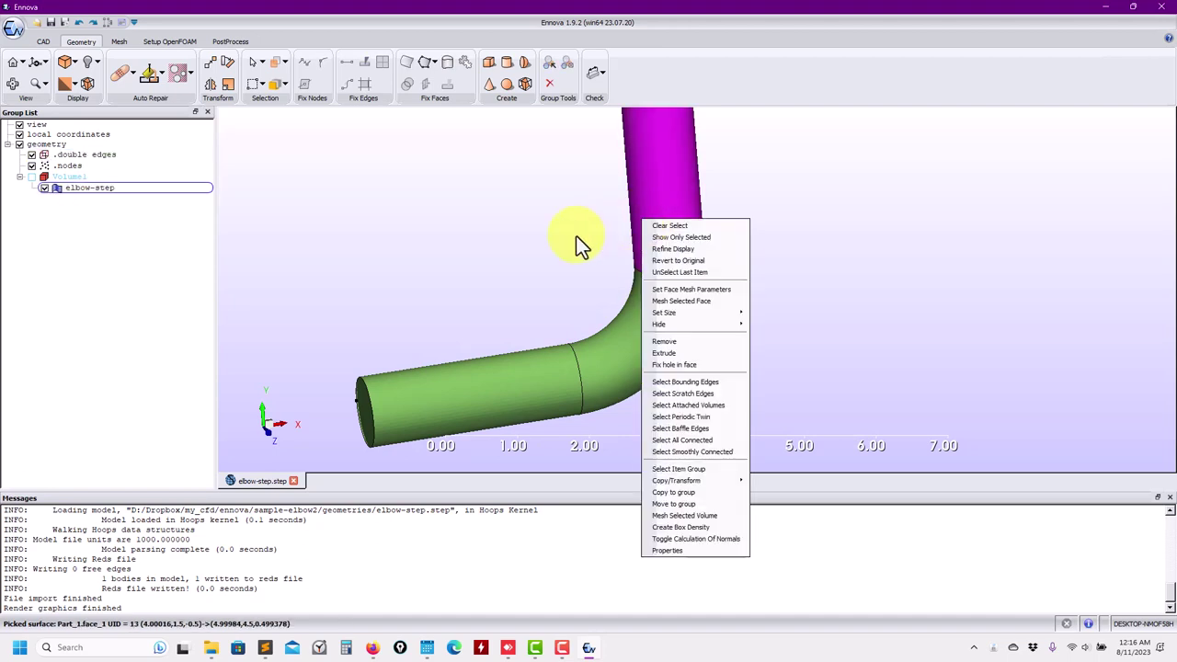
pyautogui.click(591, 212)
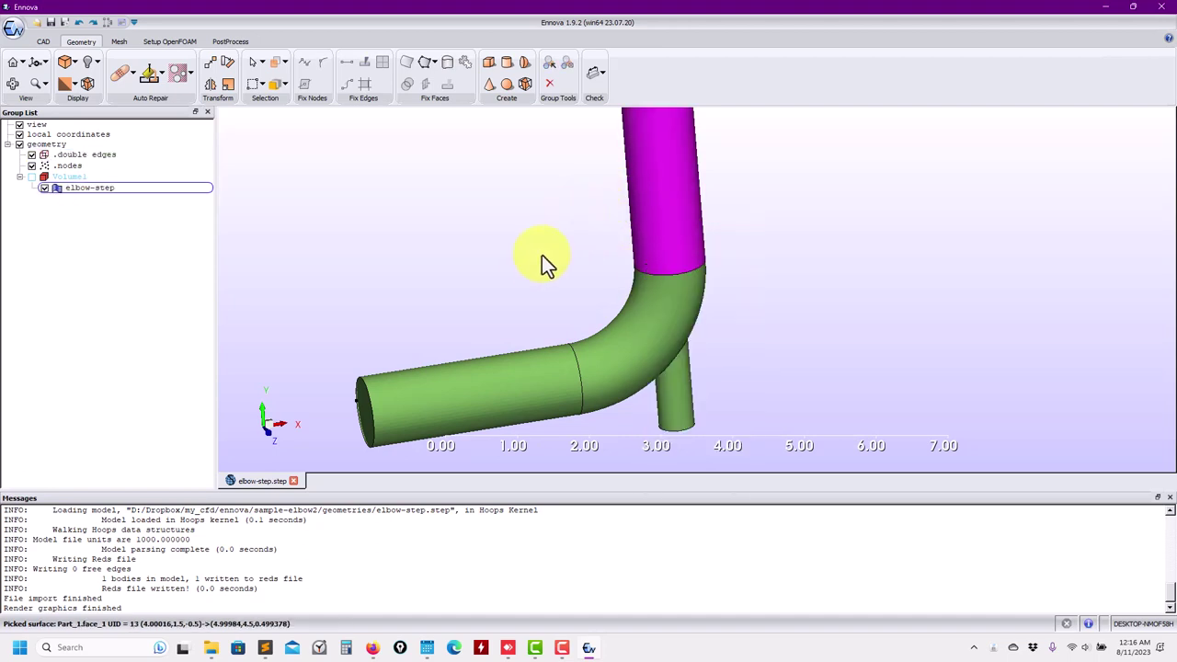
pyautogui.moveTo(522, 260); pyautogui.dragTo(586, 219, button='middle')
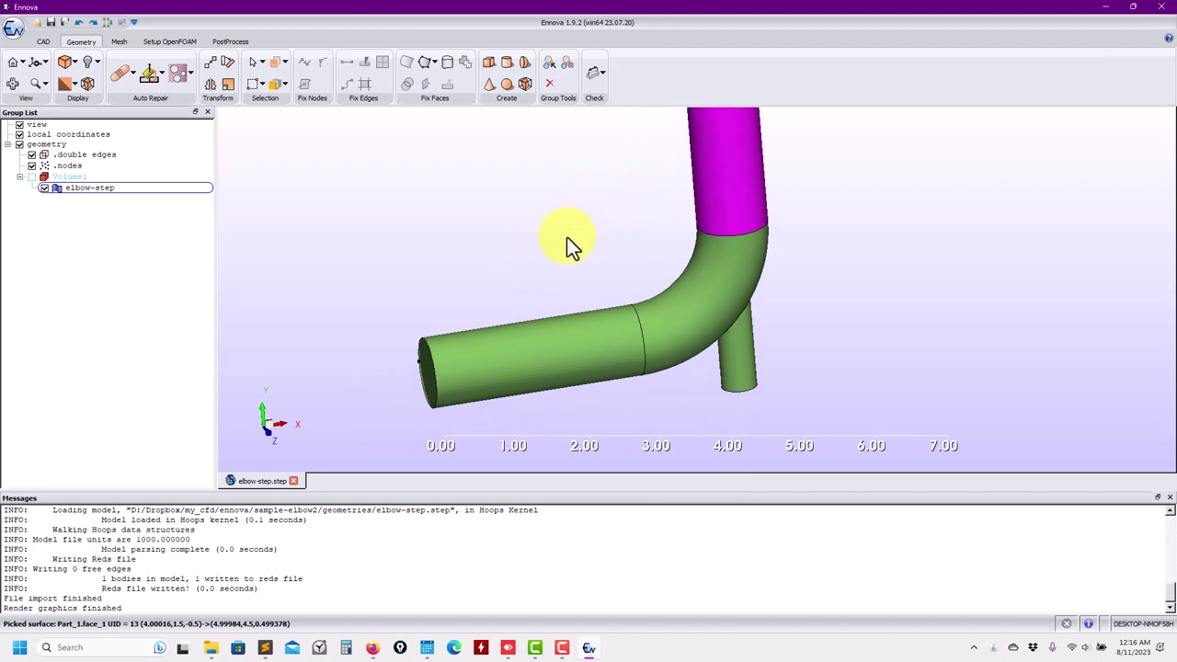
pyautogui.moveTo(469, 304); pyautogui.dragTo(377, 284, button='middle')
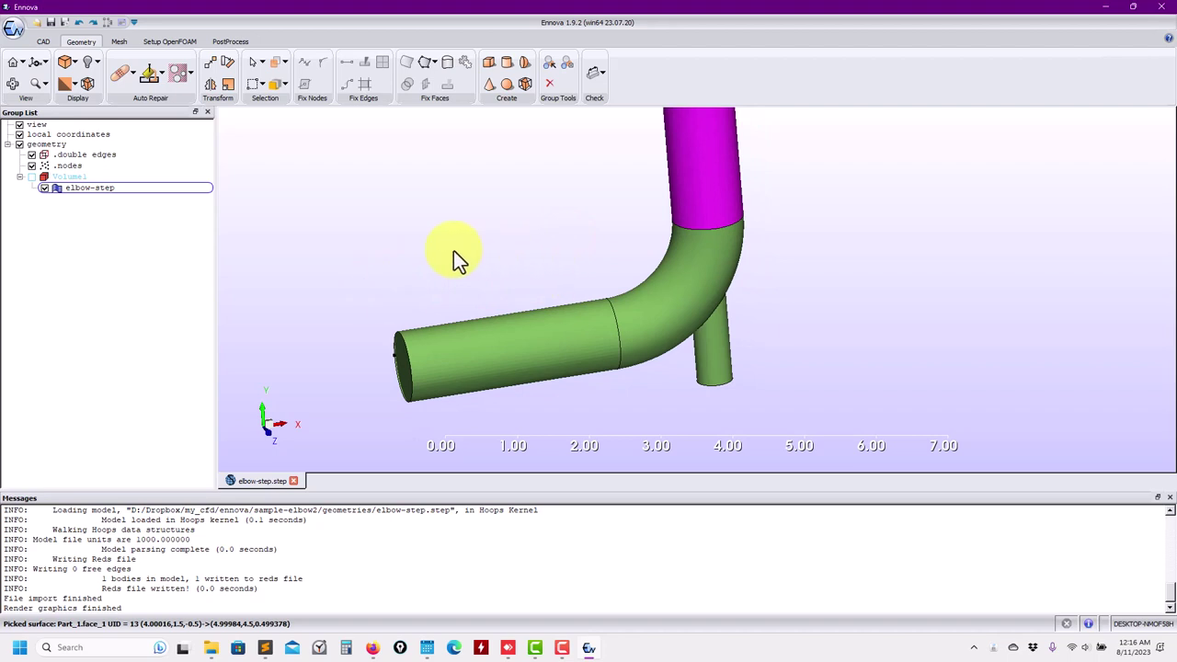
pyautogui.scroll(-3, 456, 256)
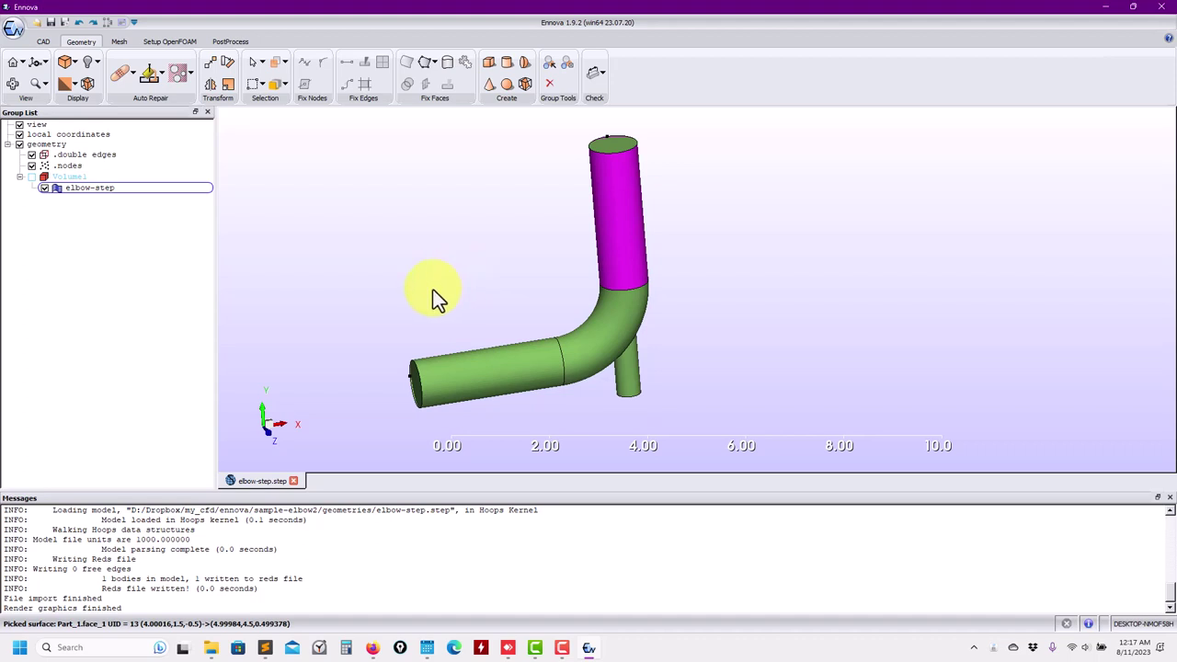
# Open the STL version of the elbow, elbow-stl.stl, from the geometries folder
pyautogui.click(41, 26)
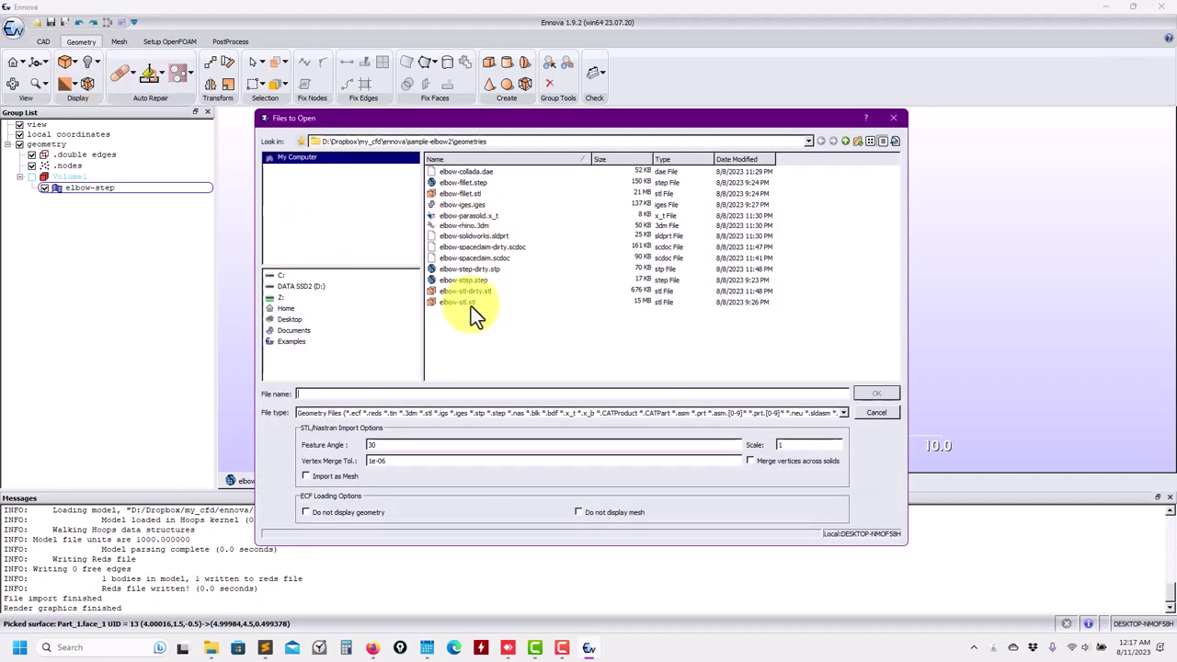
pyautogui.click(460, 302)
pyautogui.click(877, 394)
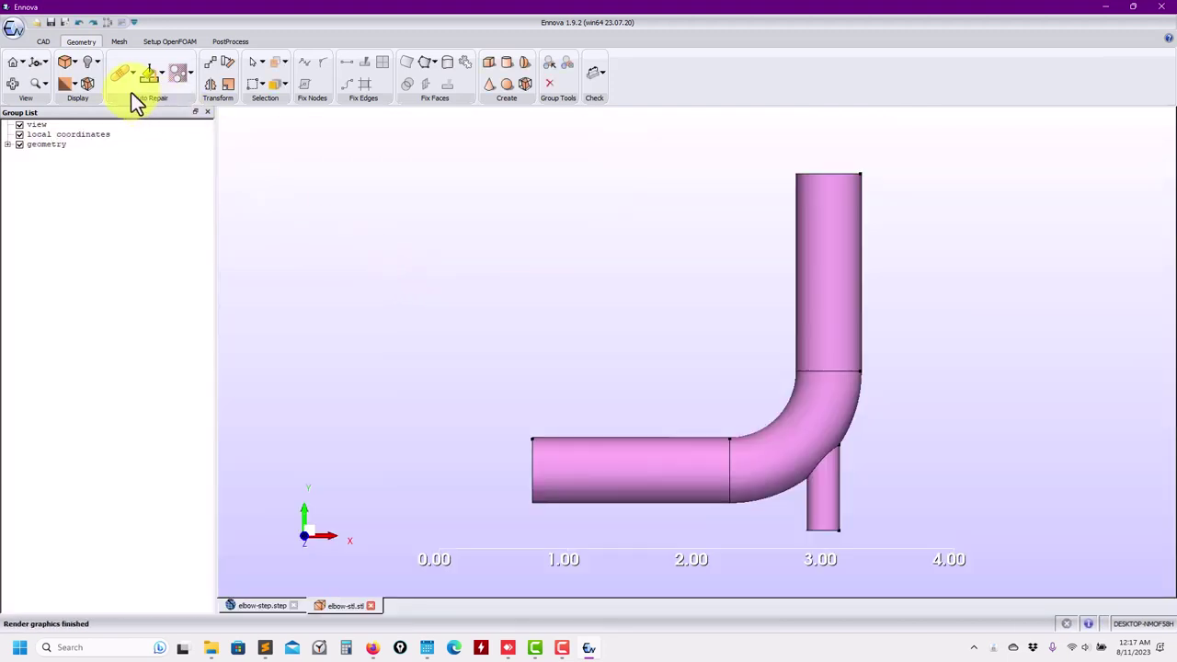
# Examine the STL elbow's triangulation in Shaded+Wireframe Geometry display and return to Shaded Geometry
pyautogui.click(73, 61)
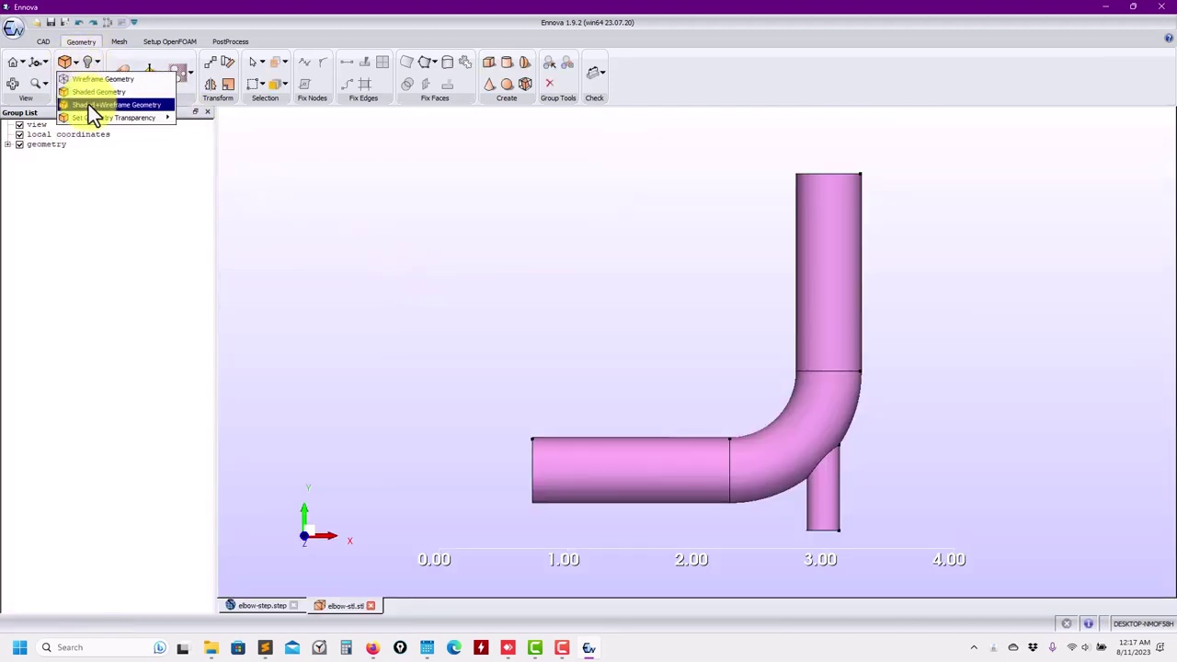
pyautogui.click(88, 104)
pyautogui.moveTo(594, 350); pyautogui.dragTo(631, 327)
pyautogui.scroll(2, 629, 324)
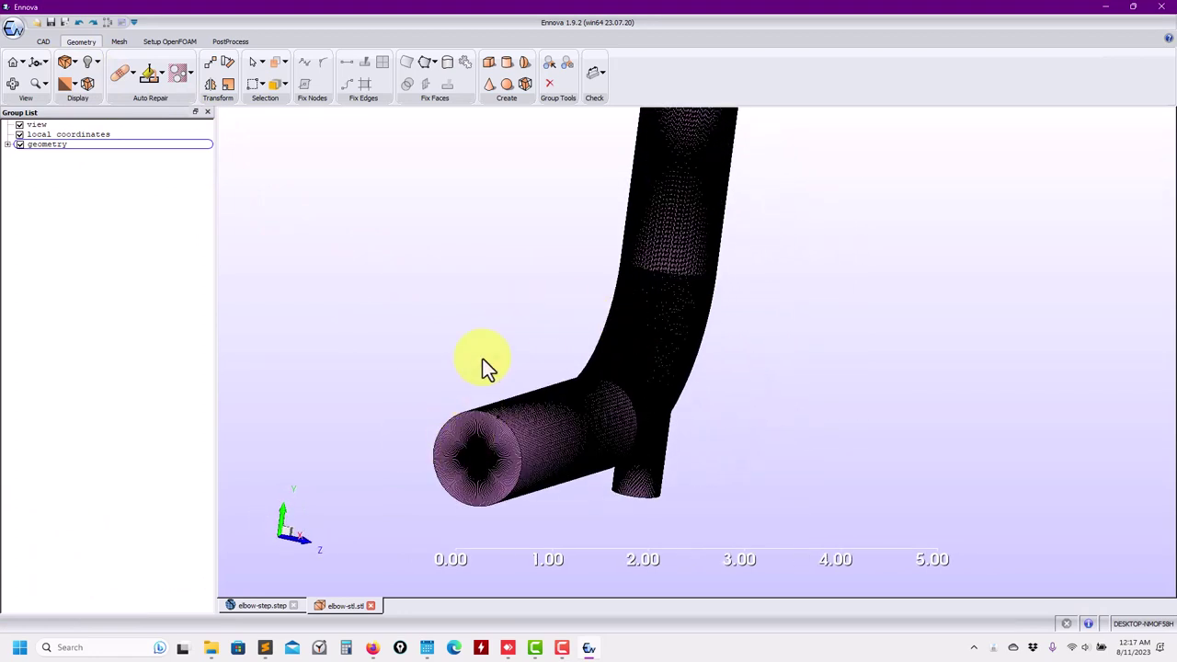
pyautogui.click(74, 61)
pyautogui.click(88, 92)
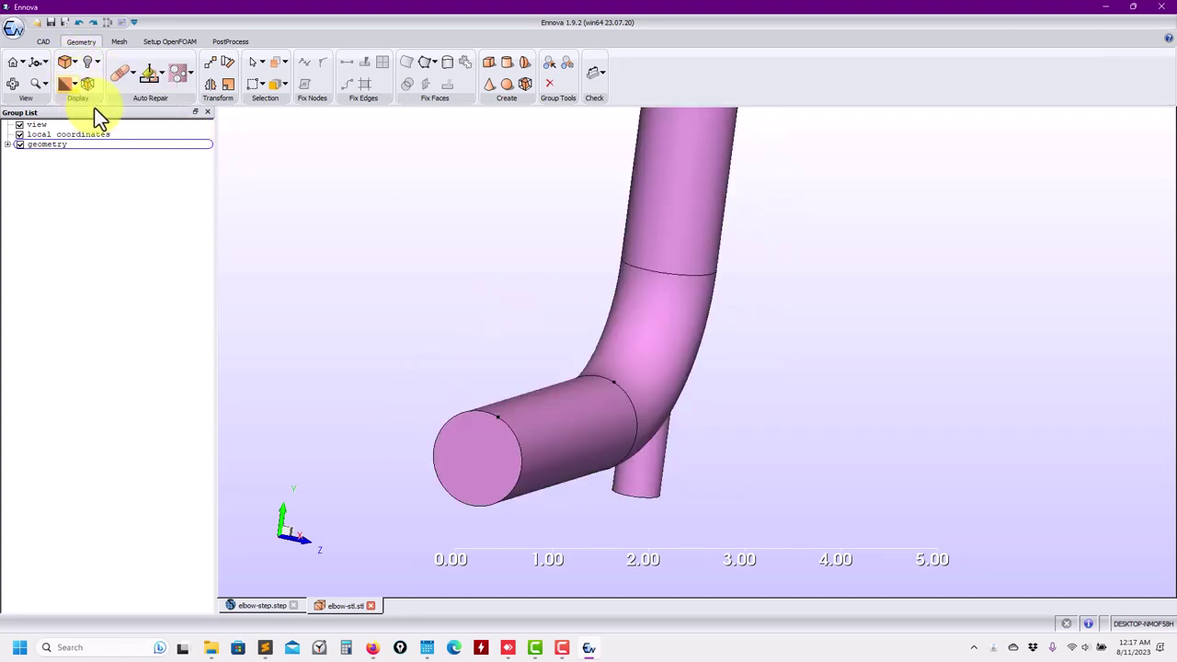
# Pick the end caps of the horizontal and vertical pipes on the STL model, and return to the elbow-step.step model
pyautogui.moveTo(474, 270)
pyautogui.mouseDown()
pyautogui.moveTo(494, 253)
pyautogui.moveTo(471, 449)
pyautogui.mouseUp()
pyautogui.click(464, 436)
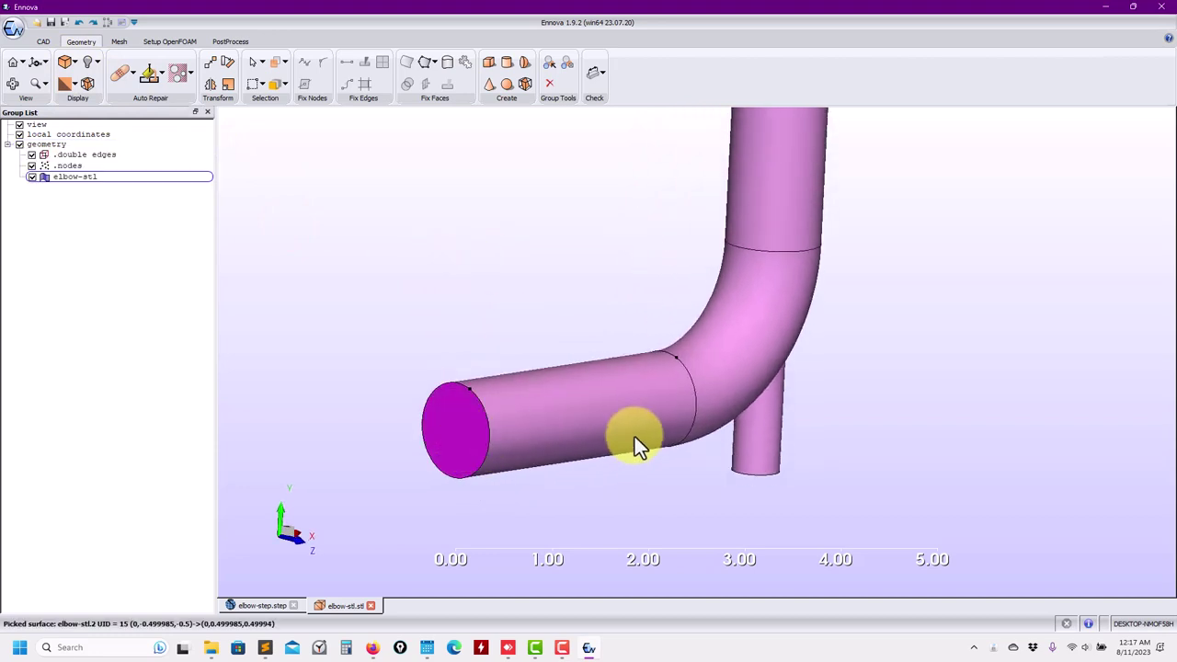
pyautogui.moveTo(809, 399); pyautogui.dragTo(757, 255)
pyautogui.moveTo(750, 207); pyautogui.dragTo(749, 184)
pyautogui.click(749, 184)
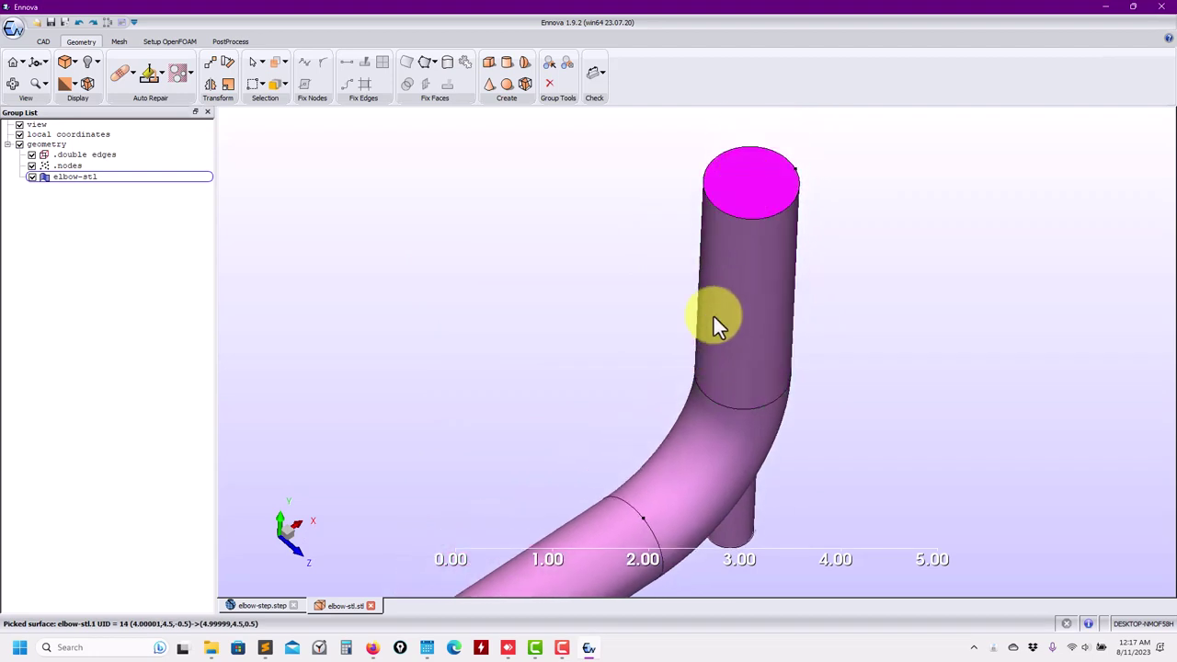
pyautogui.moveTo(715, 321); pyautogui.dragTo(466, 341)
pyautogui.click(266, 602)
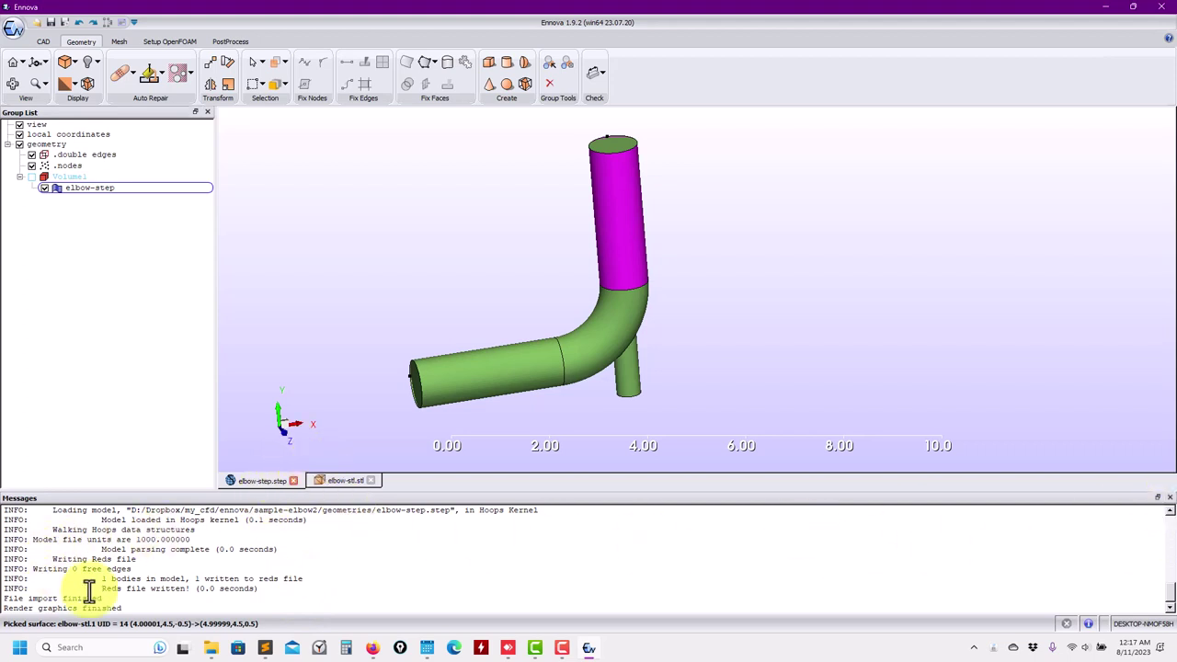
# Close the Messages panel and display it again
pyautogui.click(1170, 496)
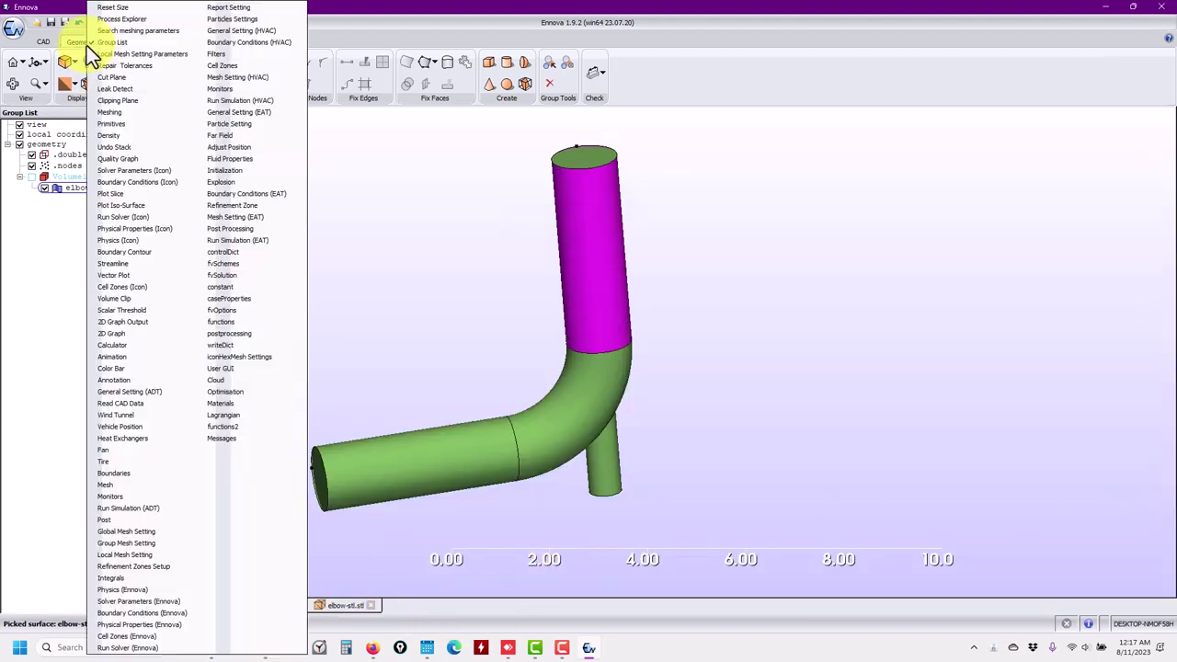
pyautogui.rightClick(86, 45)
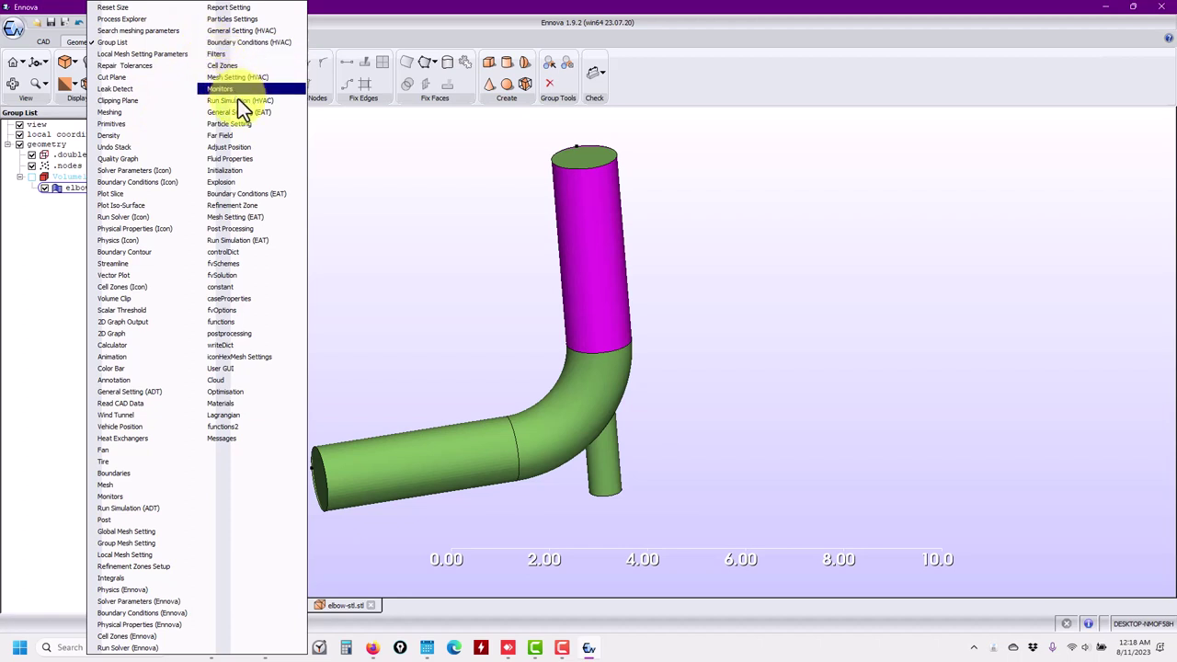
pyautogui.click(243, 439)
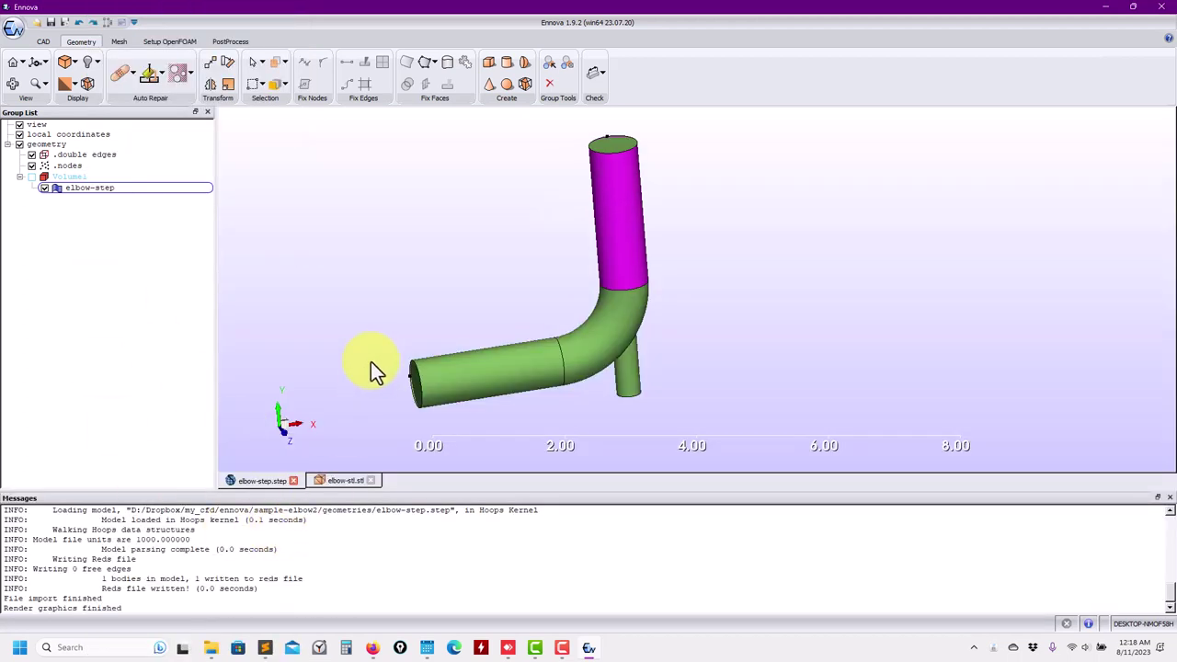
# Move the horizontal pipe's end face to a new group named inlet1
pyautogui.moveTo(469, 299); pyautogui.dragTo(511, 333)
pyautogui.click(465, 359)
pyautogui.rightClick(465, 358)
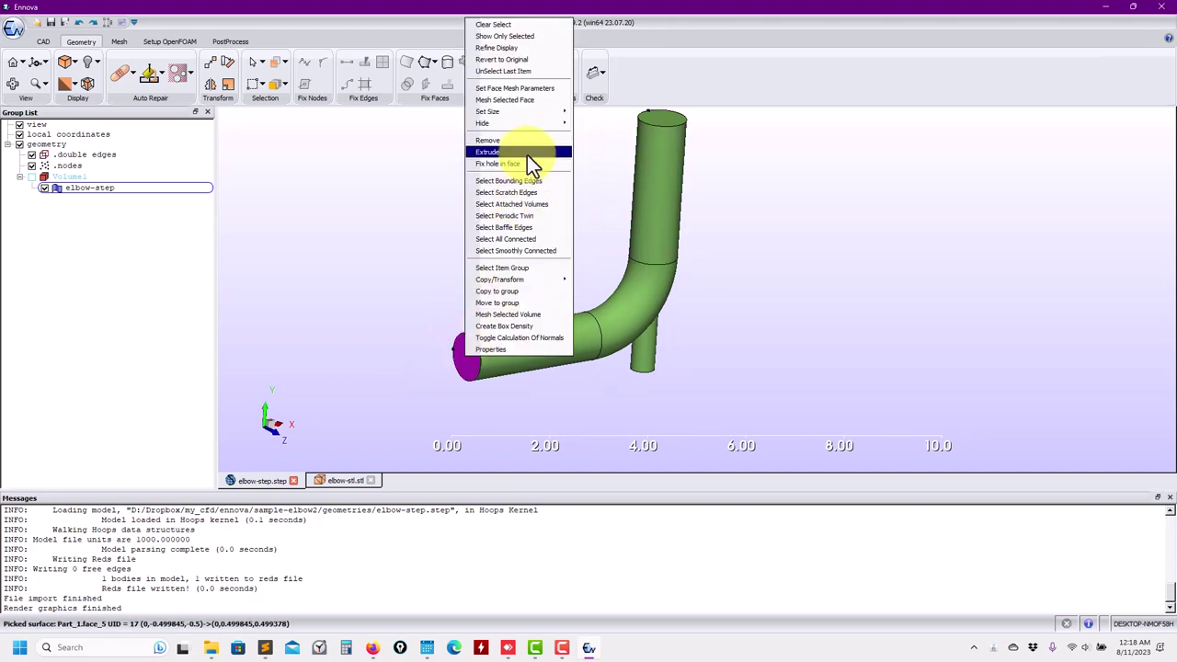
pyautogui.click(521, 299)
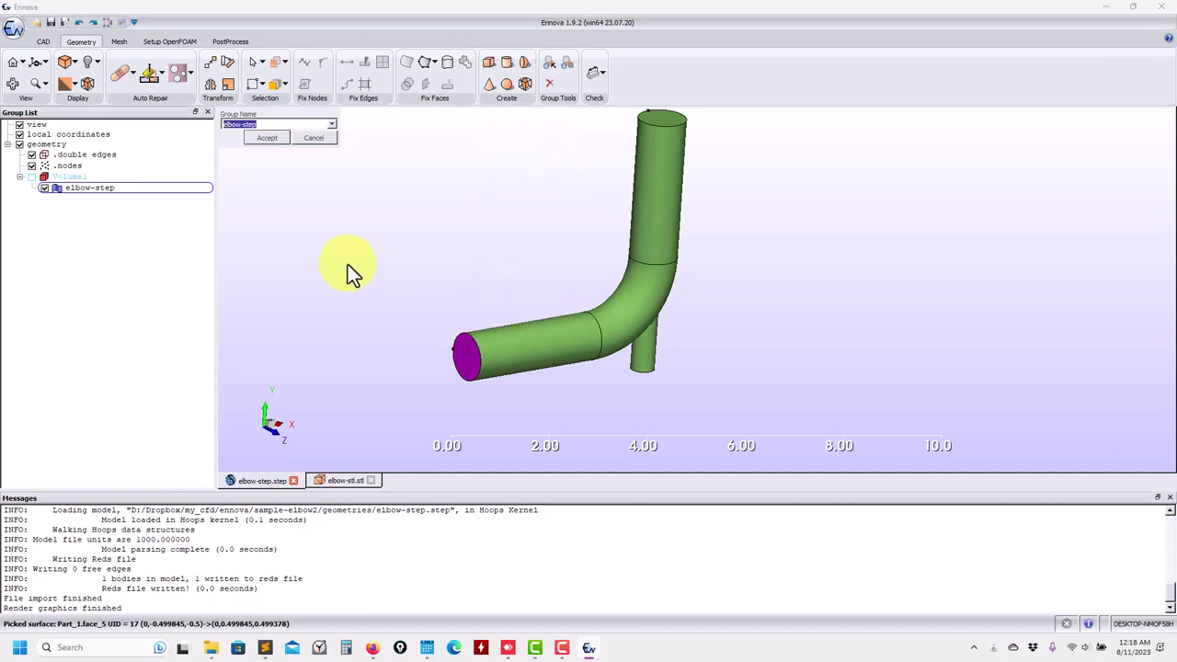
pyautogui.press('BackSpace')
pyautogui.write('1')
pyautogui.press('Return')
# Try to pick the small branch pipe's end face from the underside of the elbow
pyautogui.moveTo(458, 356); pyautogui.dragTo(534, 336)
pyautogui.click(530, 324)
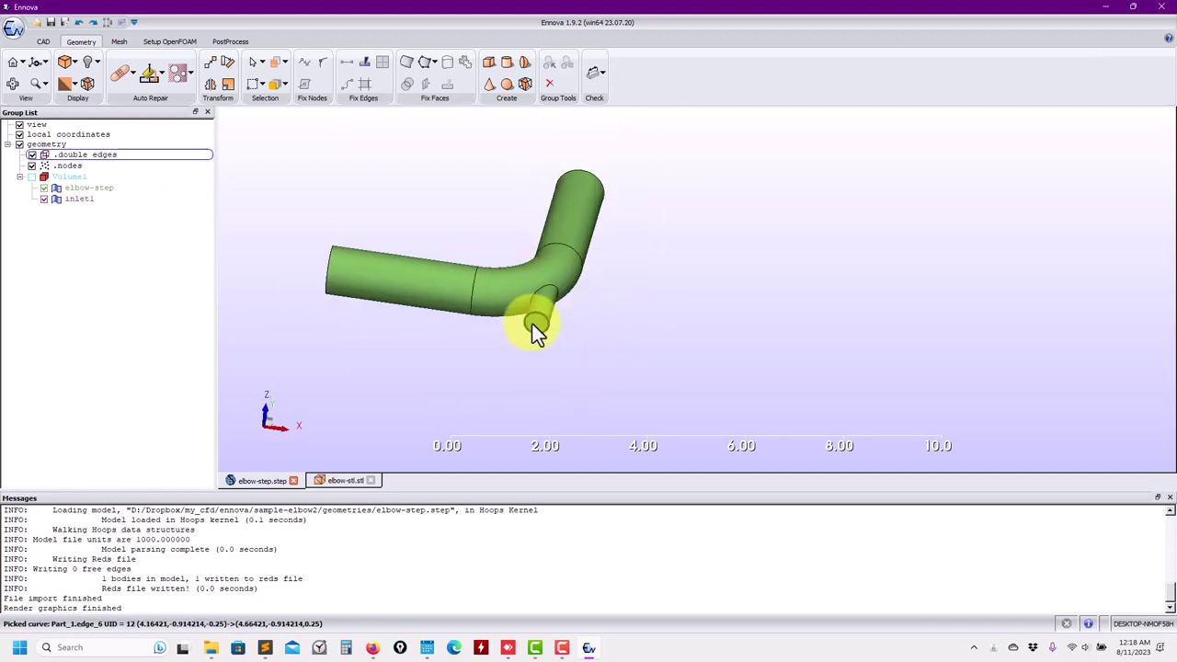
pyautogui.rightClick(529, 324)
pyautogui.click(485, 335)
pyautogui.click(538, 342)
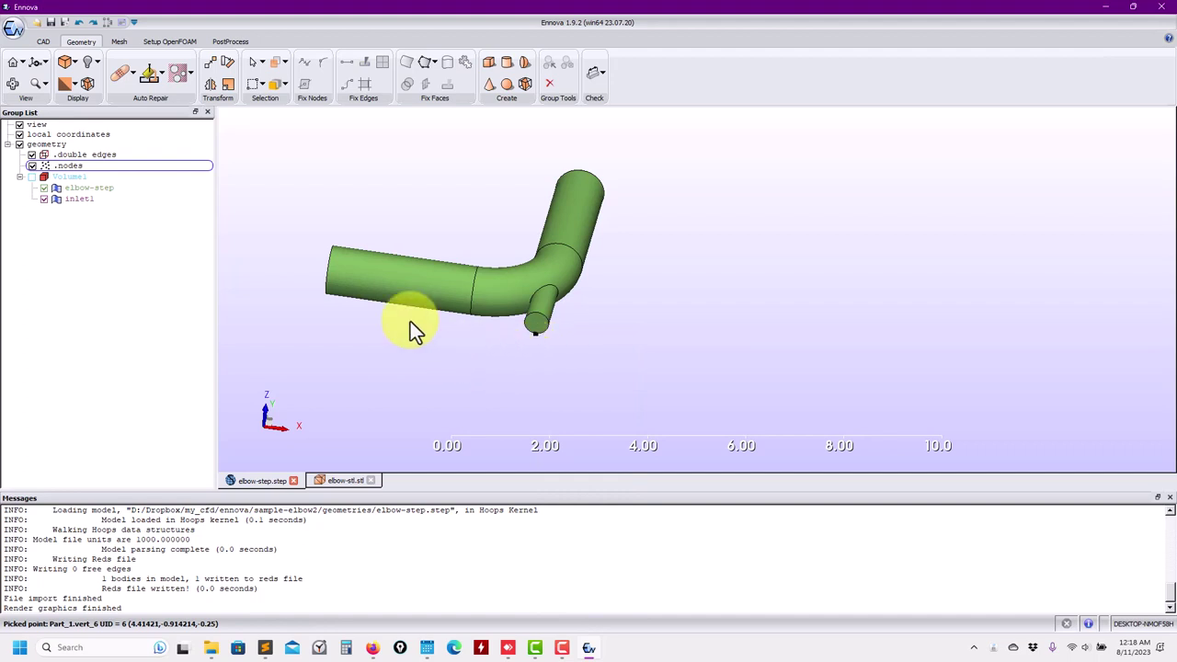
# Review the selectable-type filters, including faces only, and test picking the small pipe's end face and the elbow's joint edge
pyautogui.click(263, 61)
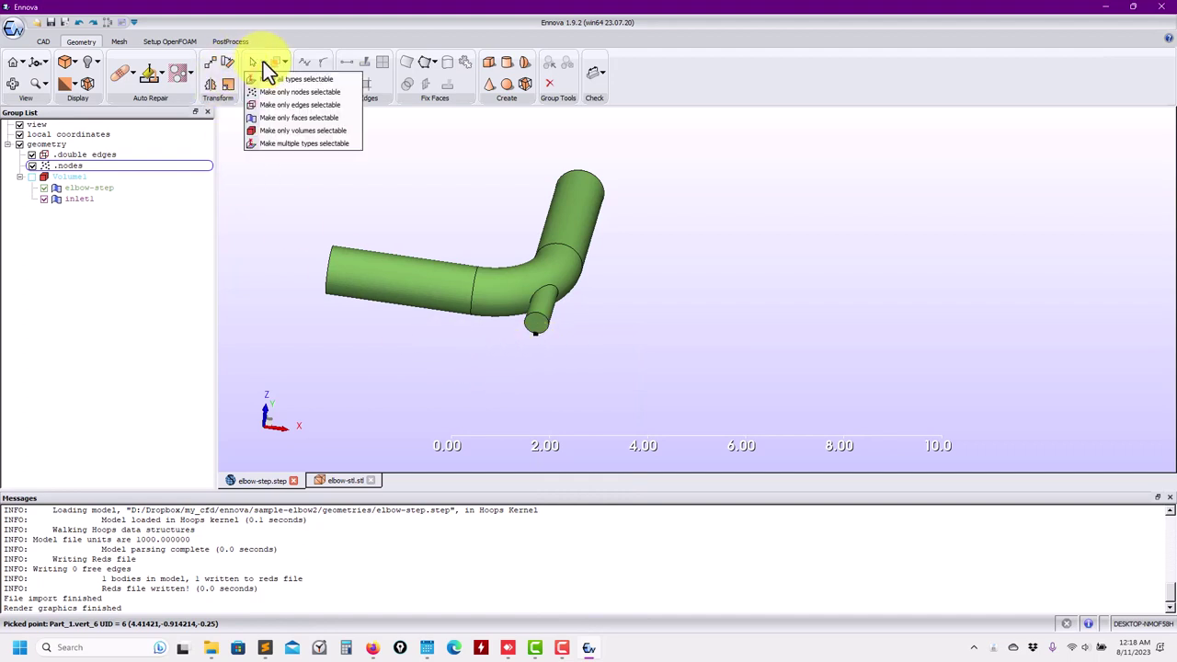
pyautogui.click(272, 119)
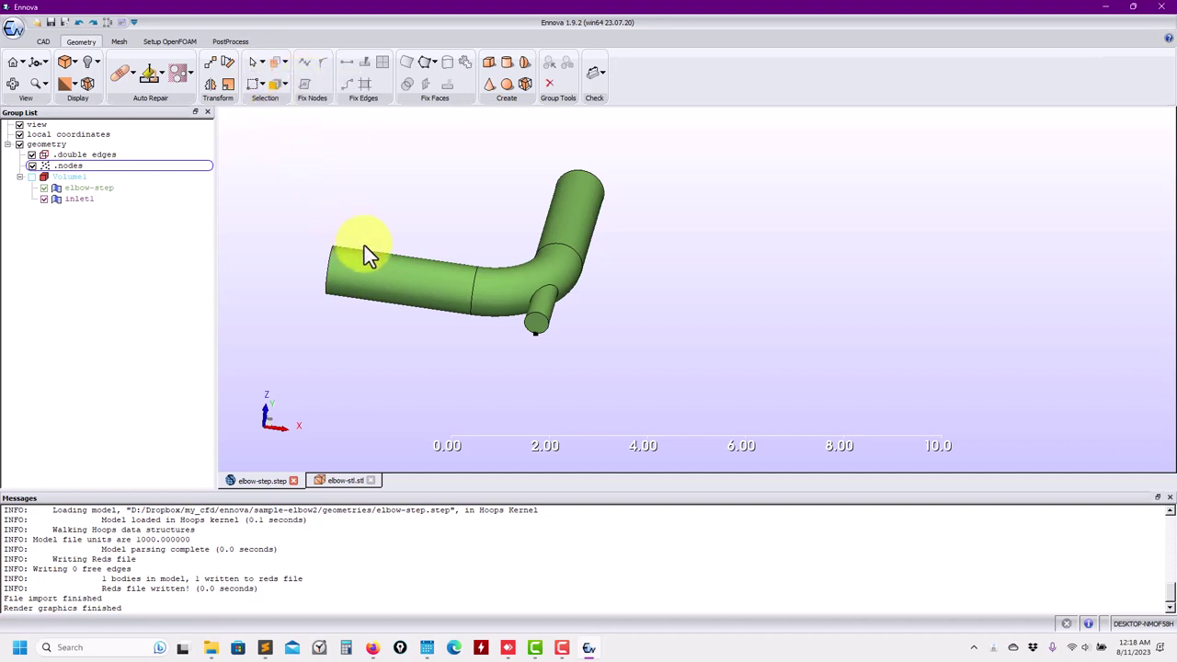
pyautogui.click(541, 328)
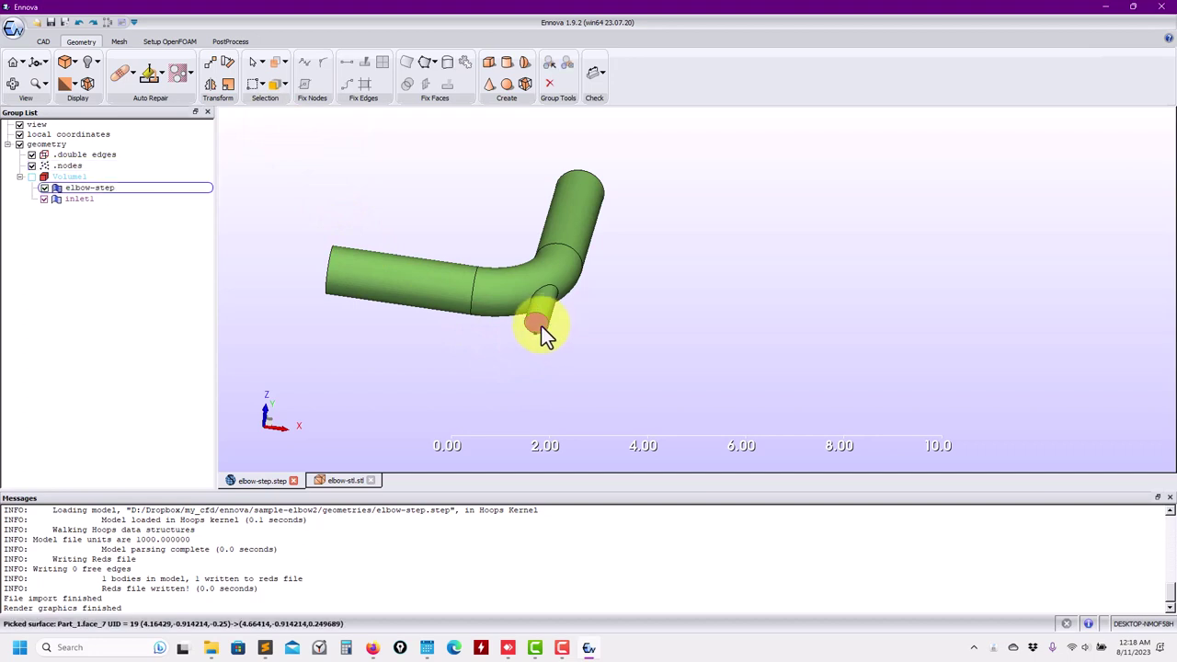
pyautogui.click(473, 292)
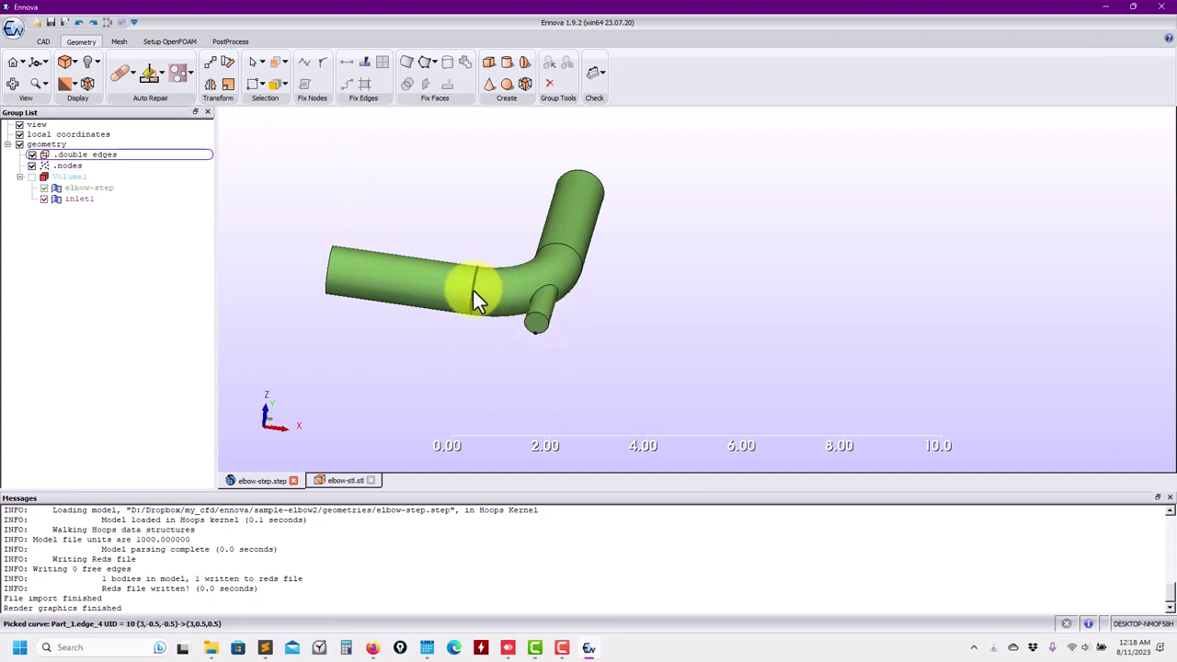
# Move the small branch pipe's end face to a new group named inlet2
pyautogui.click(538, 323)
pyautogui.rightClick(537, 323)
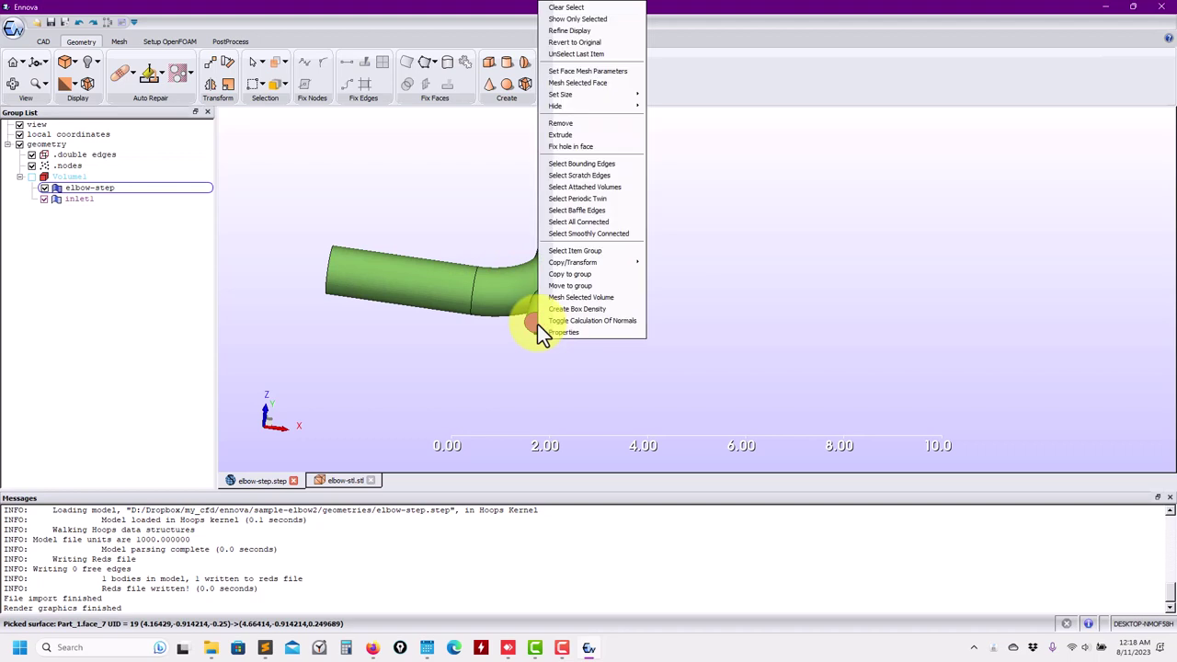
pyautogui.click(583, 286)
pyautogui.write('in')
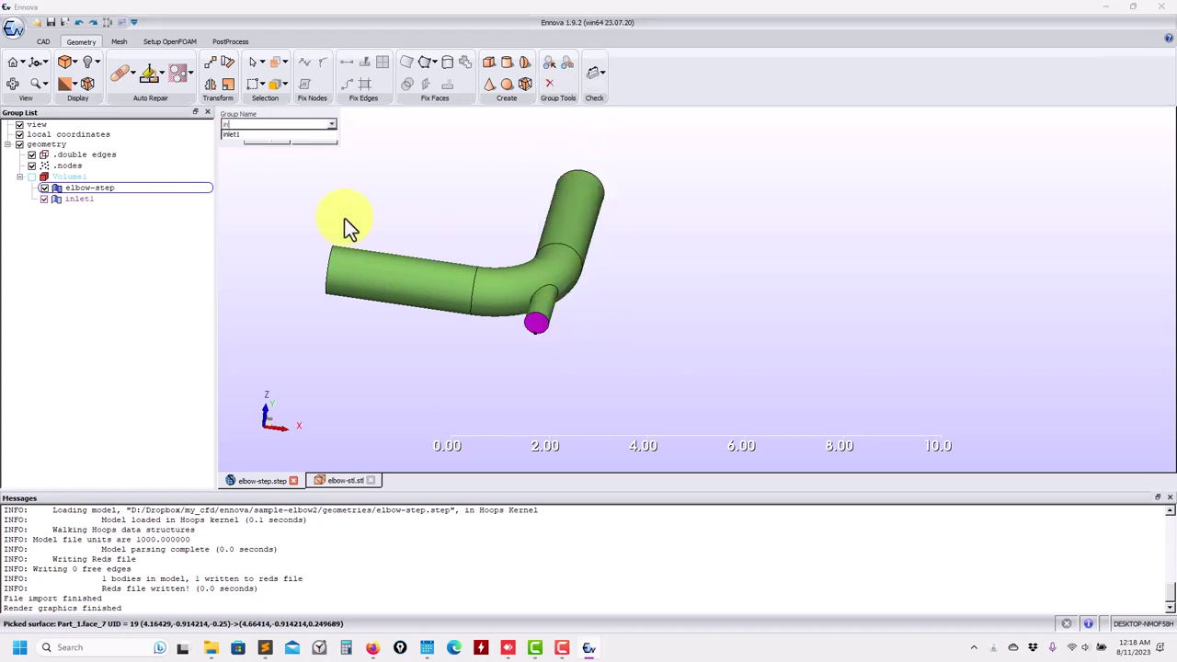
pyautogui.write('let2')
pyautogui.press('Return')
# Move the vertical pipe's end face to a new group named outlet
pyautogui.moveTo(473, 232); pyautogui.dragTo(563, 294)
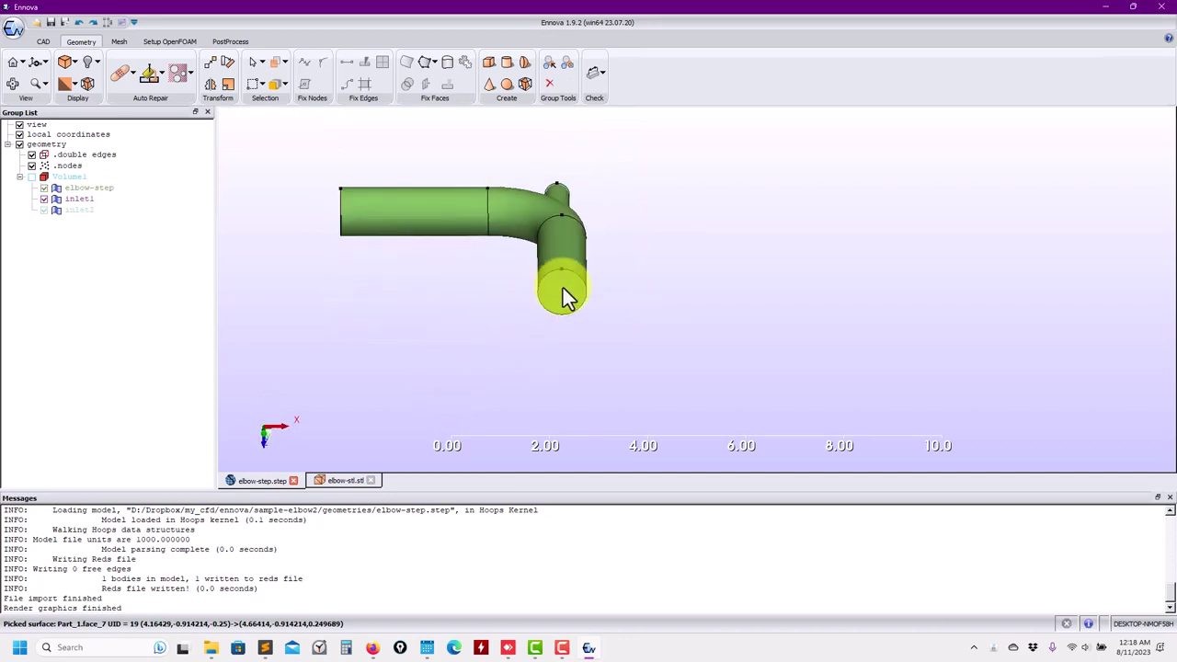
pyautogui.click(563, 289)
pyautogui.rightClick(564, 289)
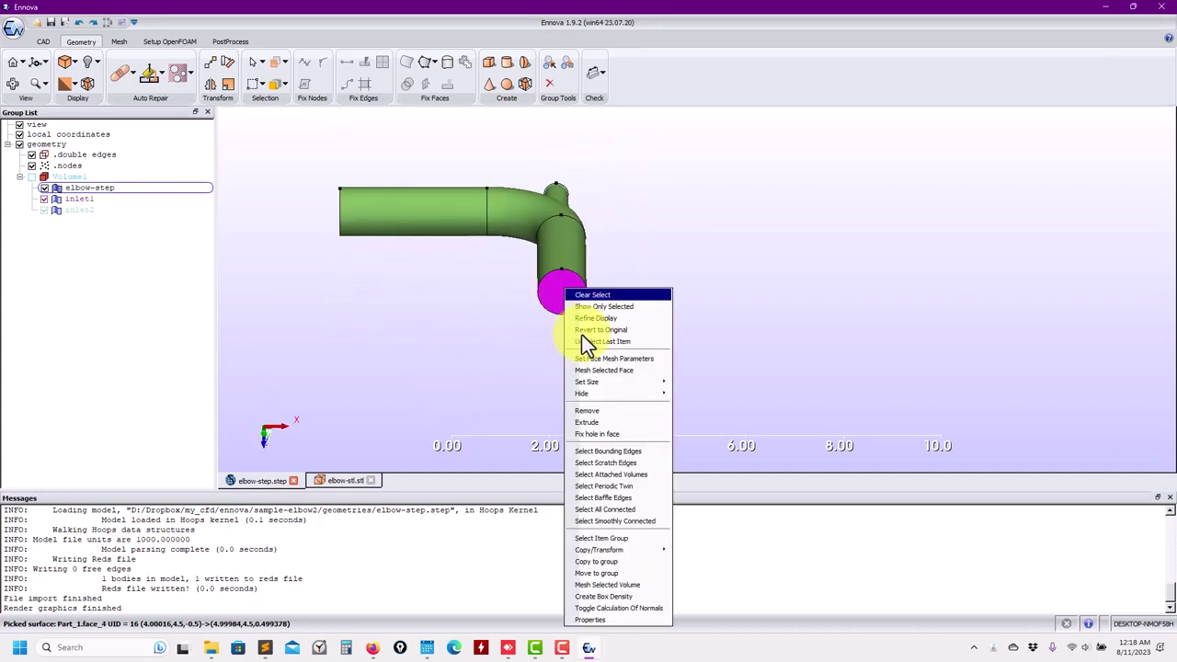
pyautogui.click(630, 566)
pyautogui.write('outlet')
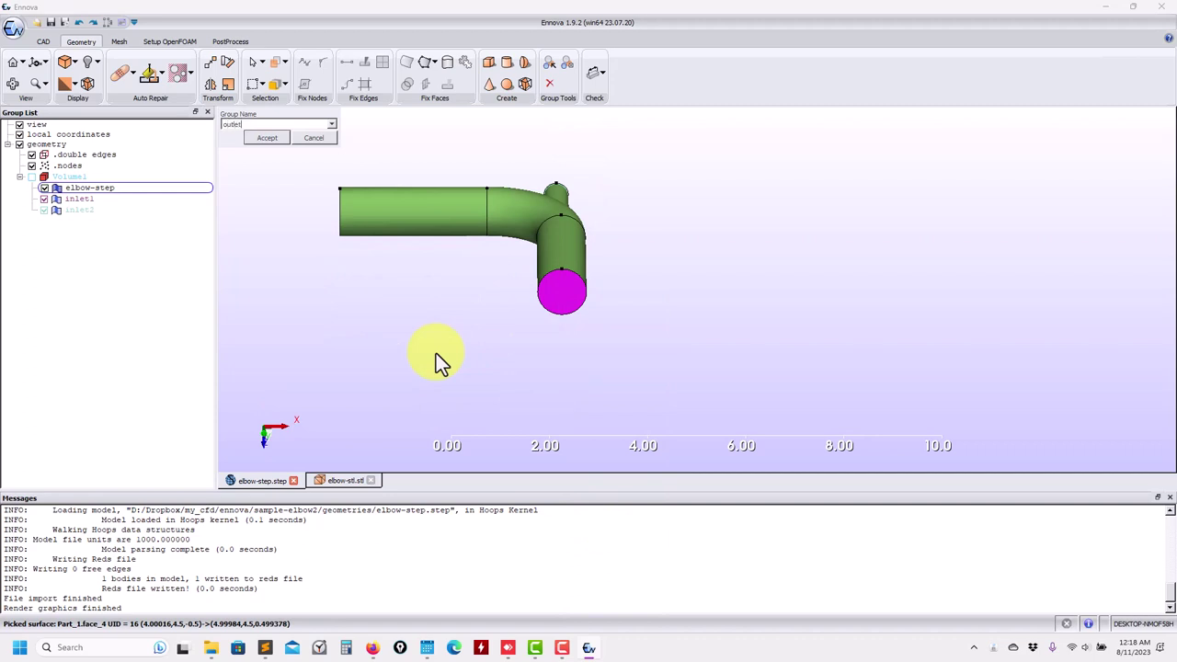
pyautogui.press('Return')
# Rename the remaining elbow-step group as wall
pyautogui.moveTo(436, 353); pyautogui.dragTo(523, 198)
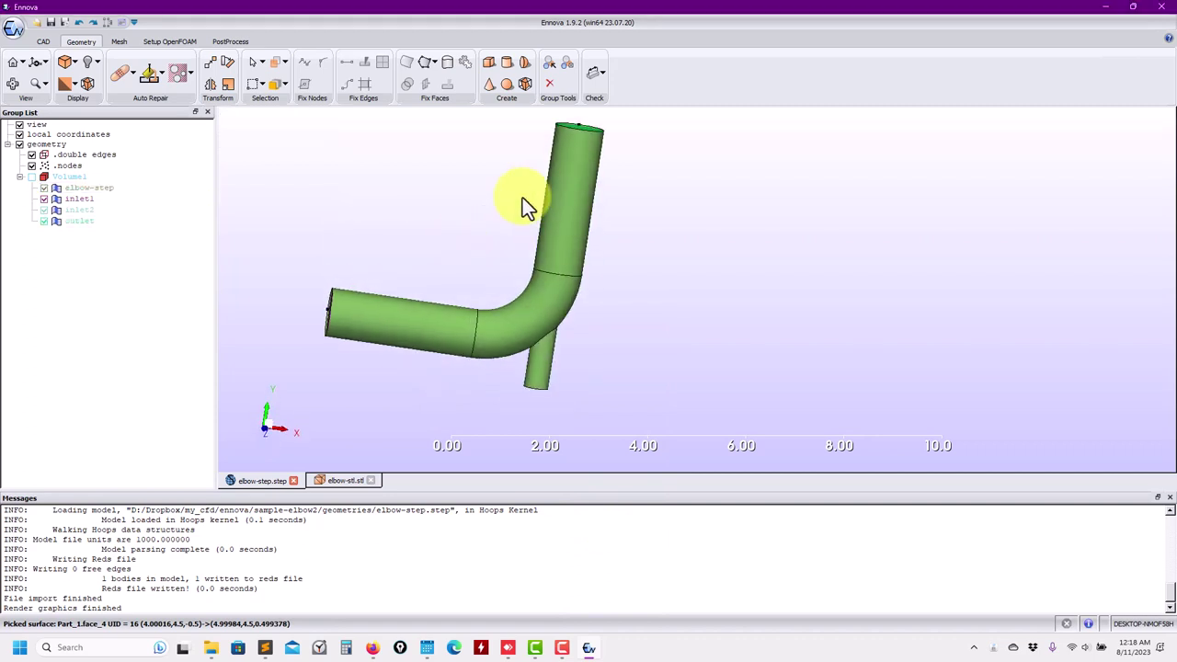
pyautogui.click(78, 192)
pyautogui.rightClick(80, 190)
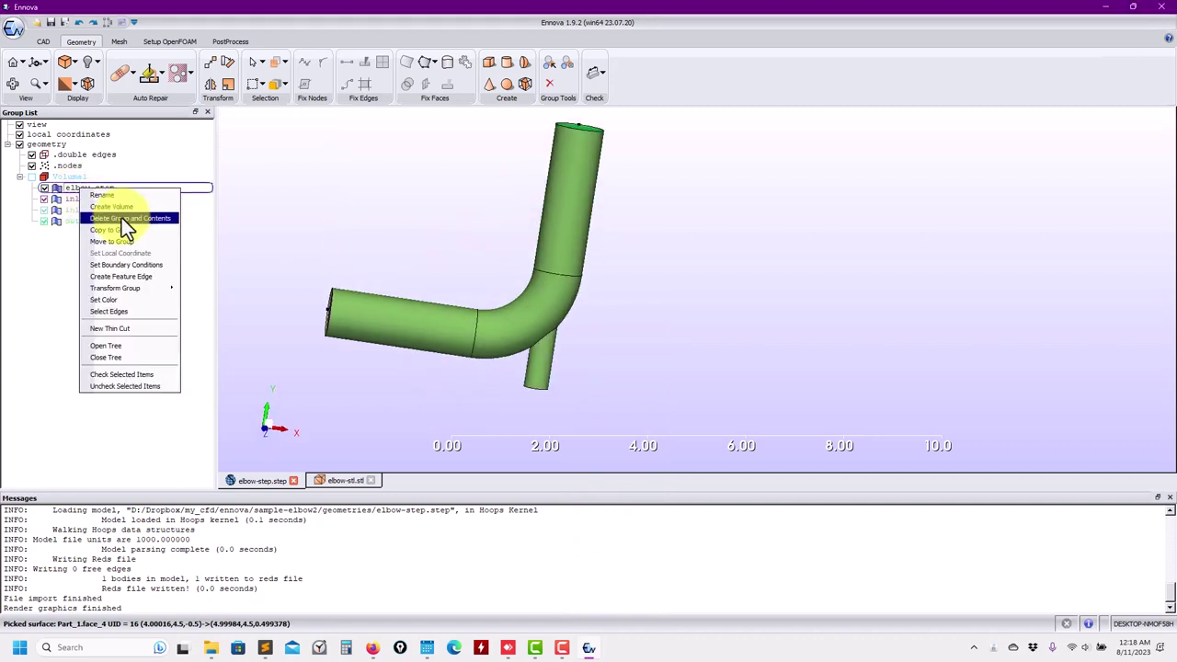
pyautogui.click(129, 197)
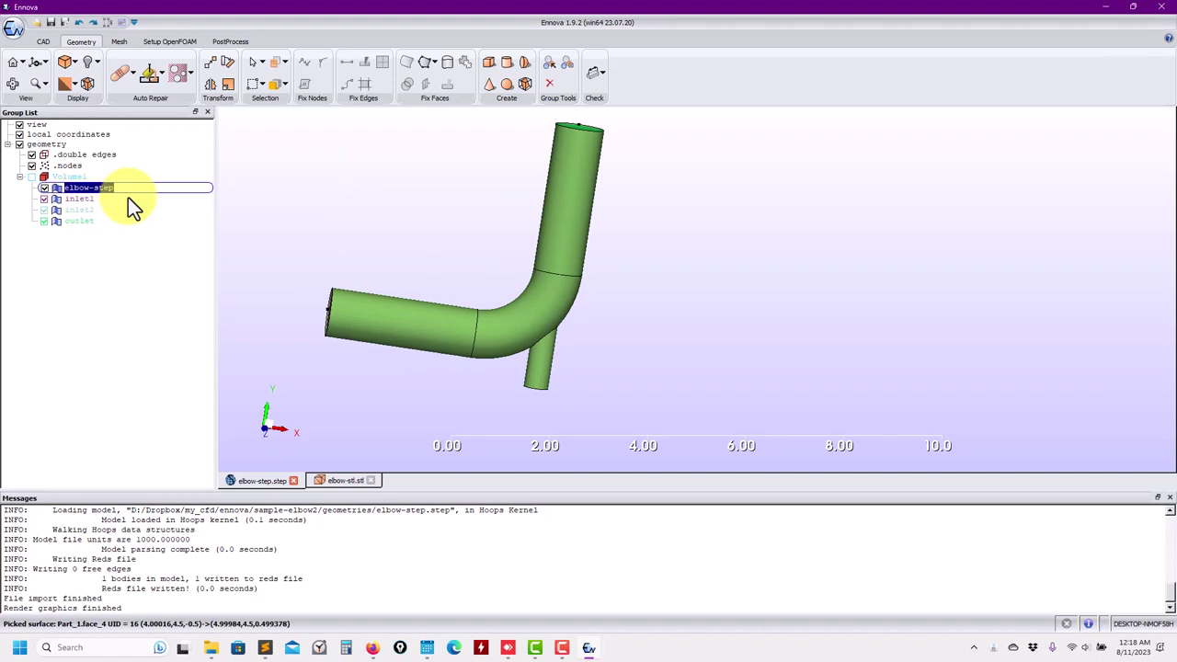
pyautogui.write('wall')
pyautogui.press('Return')
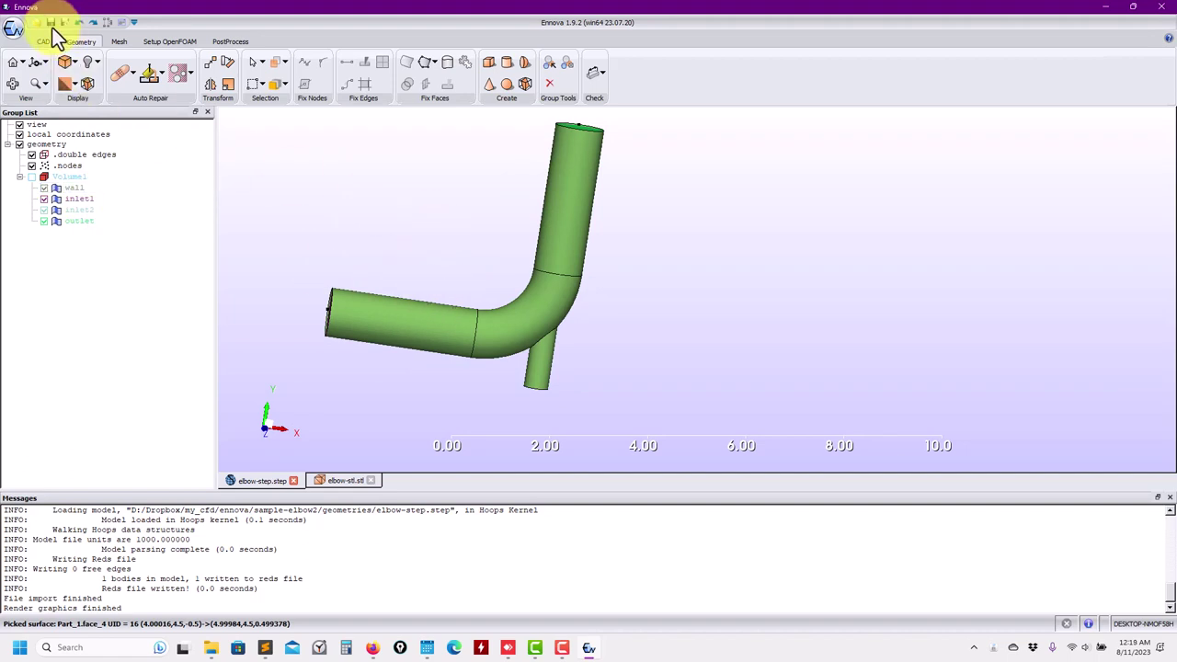
# Save the geometry as trial1.ecf in the sample-elbow2 meshes folder, overwriting the existing file
pyautogui.click(15, 32)
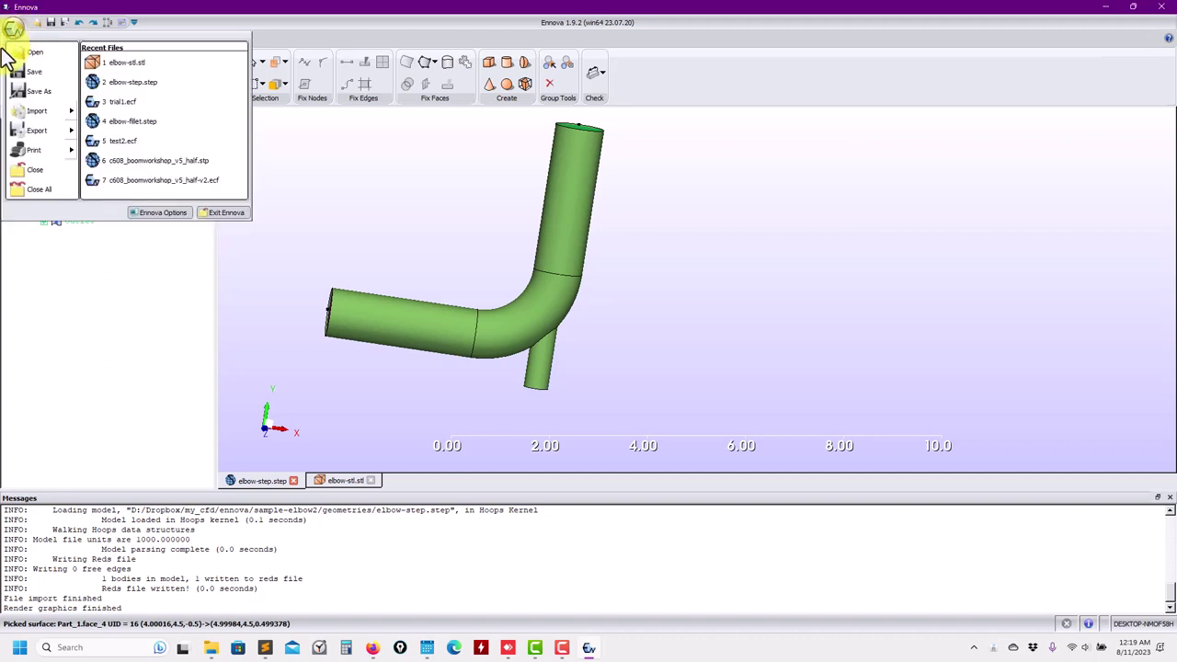
pyautogui.click(40, 91)
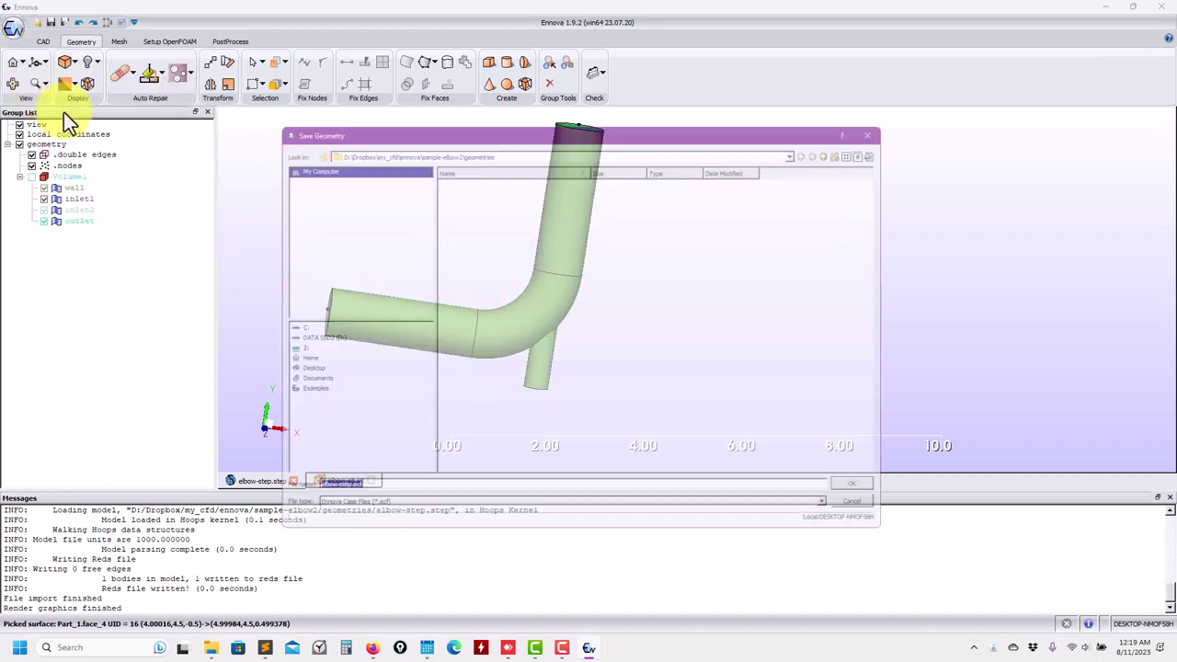
pyautogui.click(845, 140)
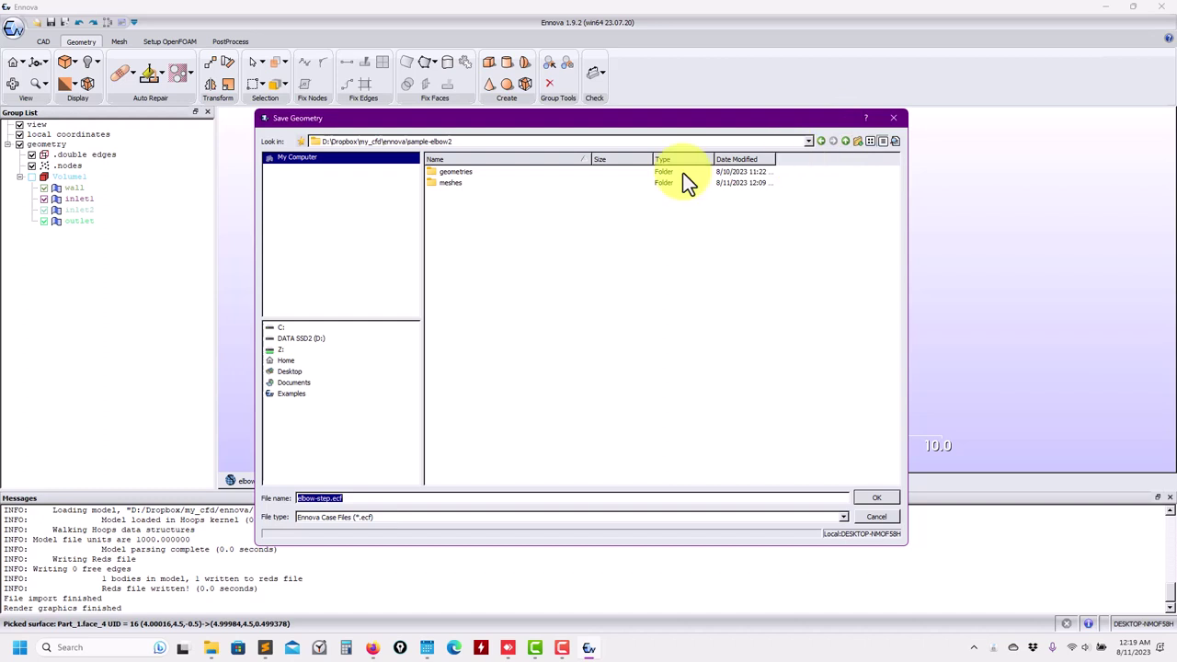
pyautogui.doubleClick(449, 184)
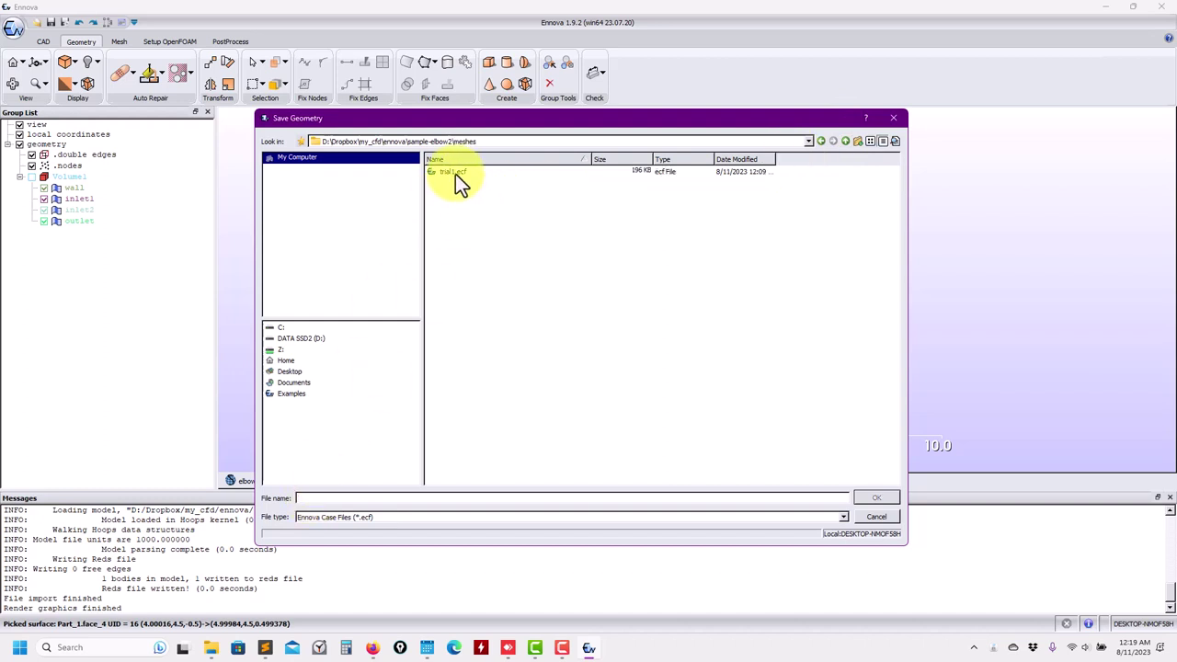
pyautogui.click(455, 173)
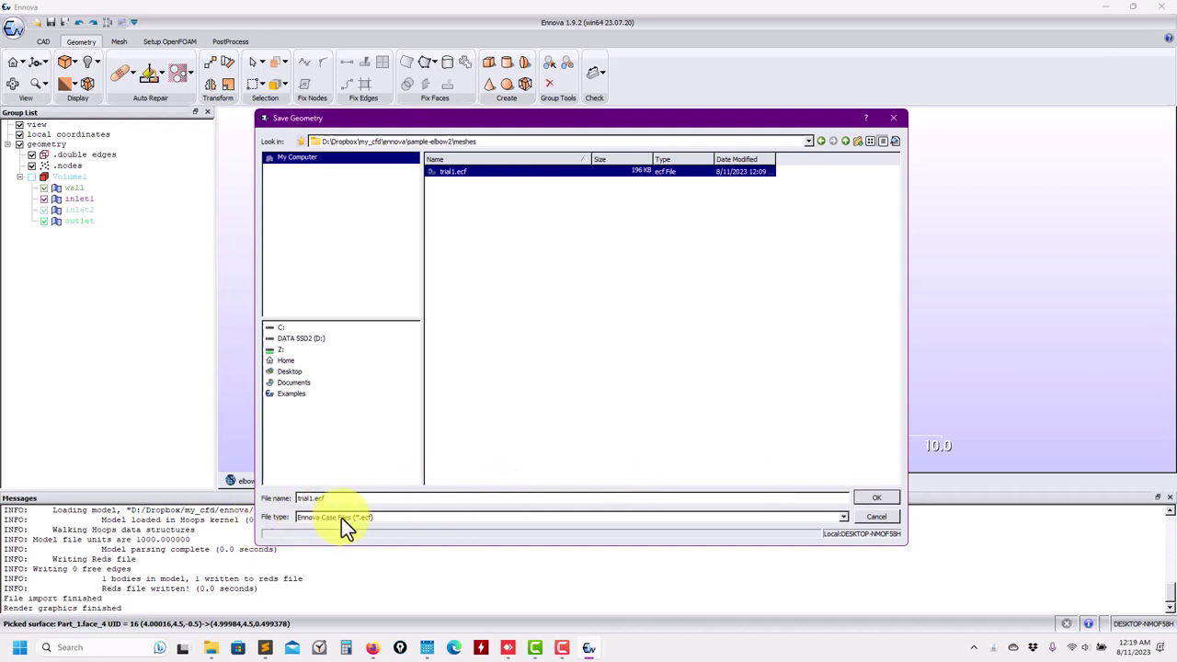
pyautogui.click(876, 497)
pyautogui.click(557, 349)
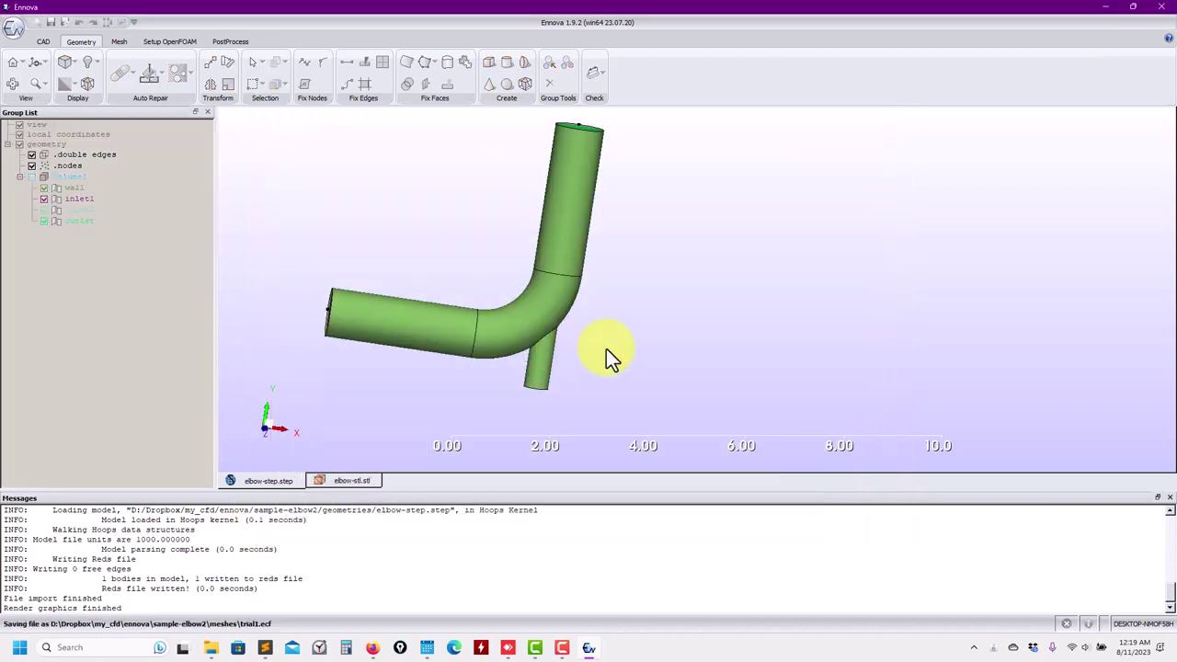
# Switch to the meshing tools and examine the elbow's grouped end faces and small branch pipe from several angles
pyautogui.moveTo(565, 313); pyautogui.dragTo(336, 355)
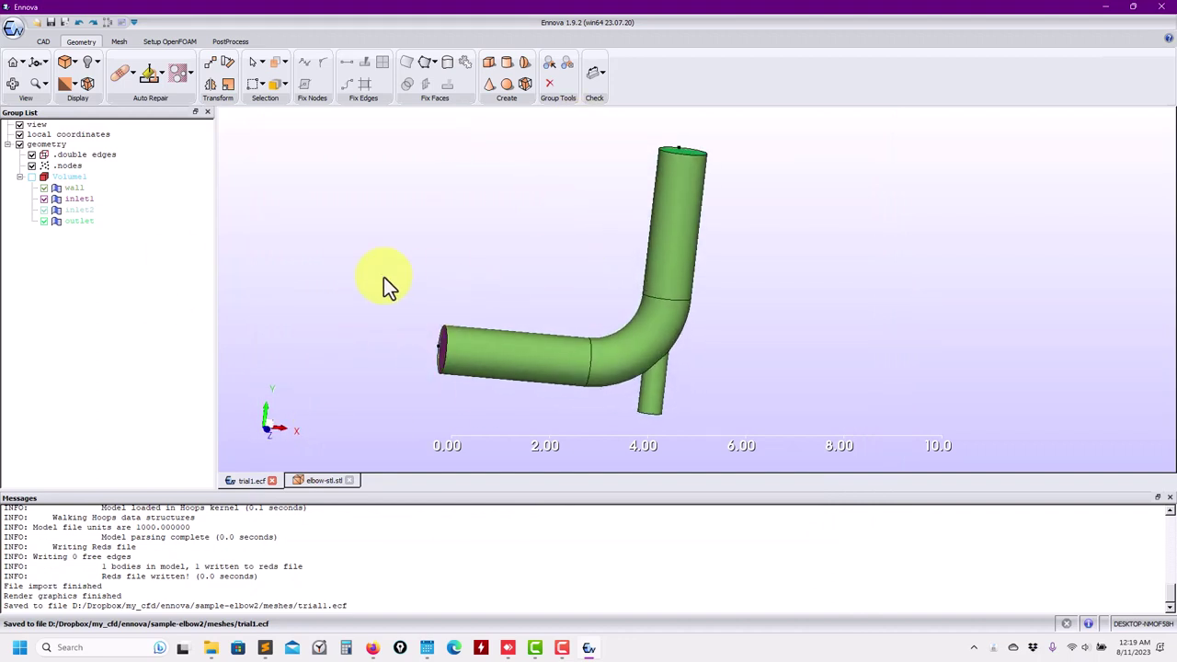
pyautogui.moveTo(592, 238); pyautogui.dragTo(515, 251)
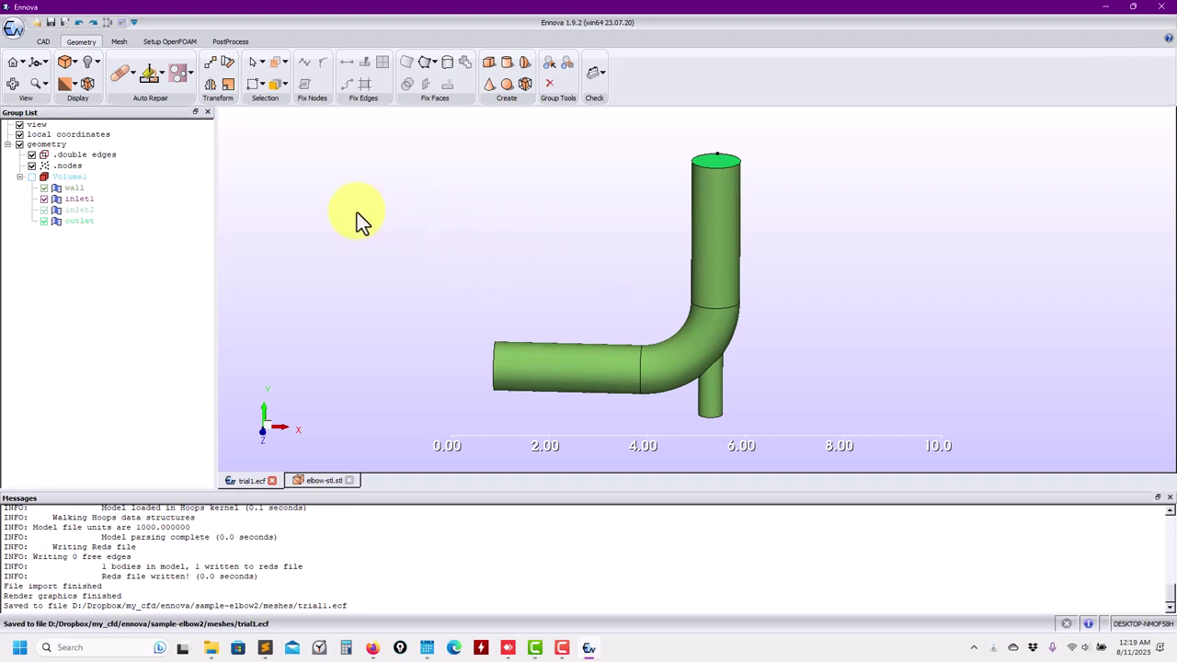
pyautogui.click(121, 42)
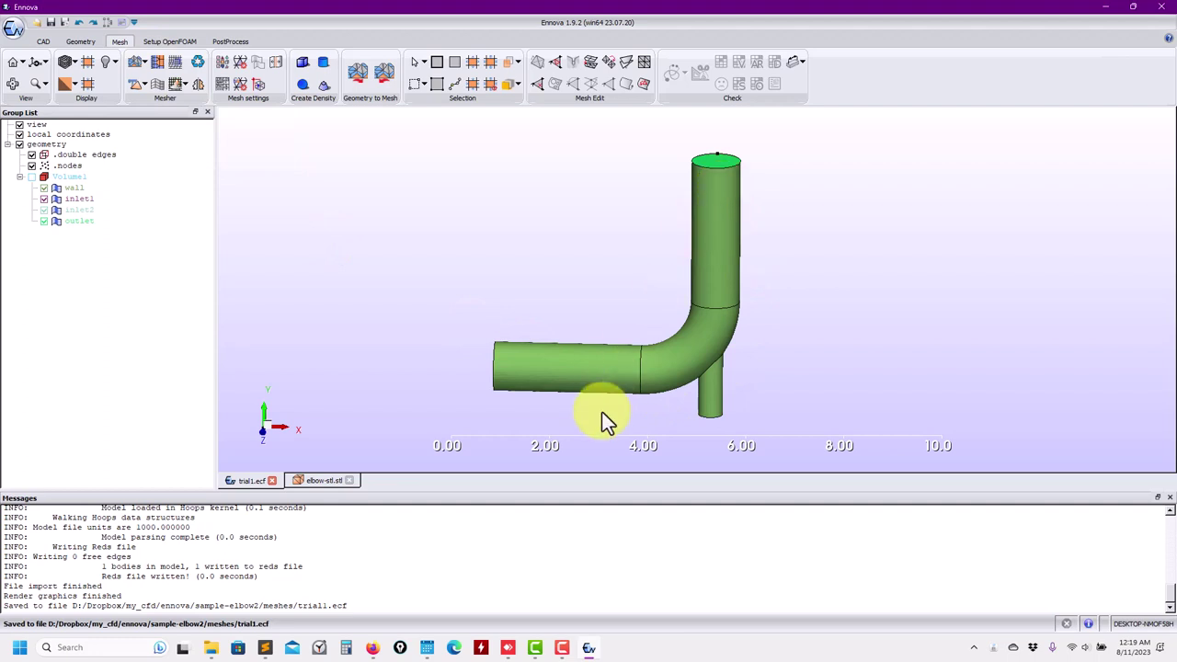
pyautogui.scroll(5, 560, 297)
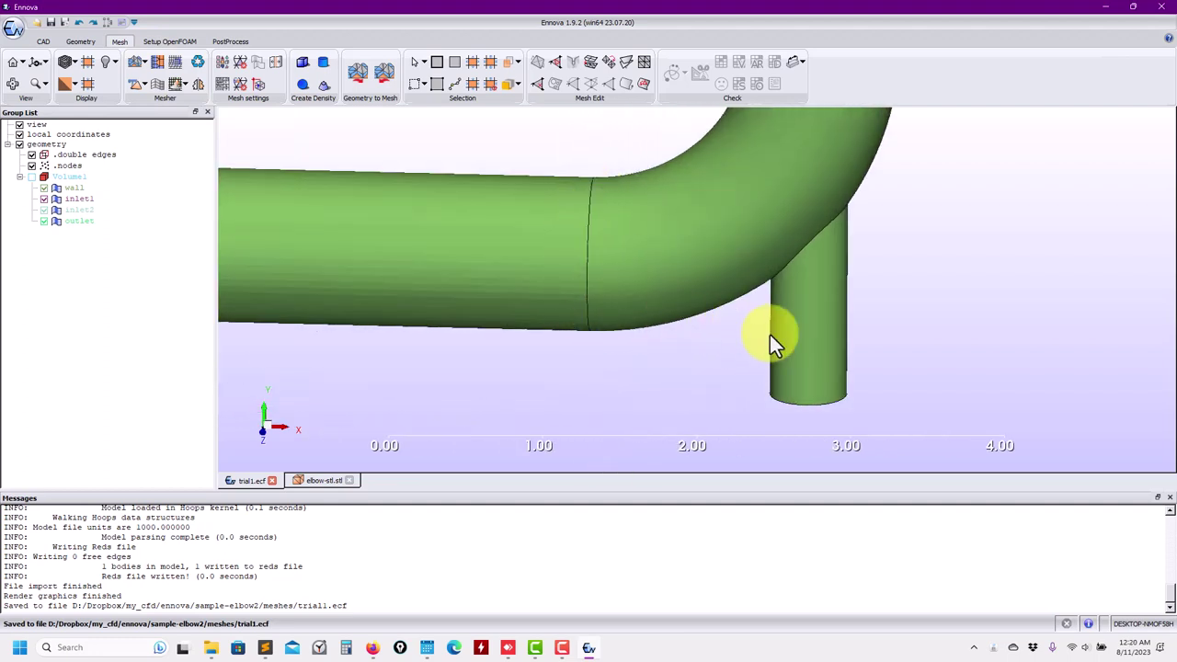
pyautogui.scroll(-5, 764, 294)
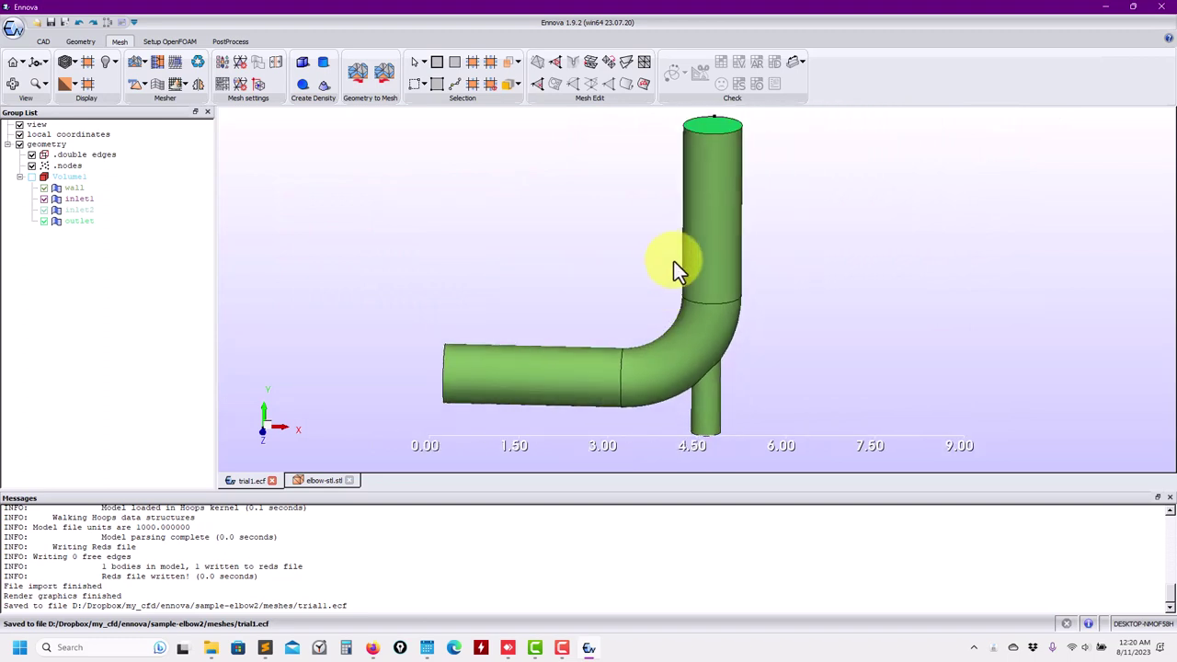
pyautogui.moveTo(674, 272); pyautogui.dragTo(491, 329, button='middle')
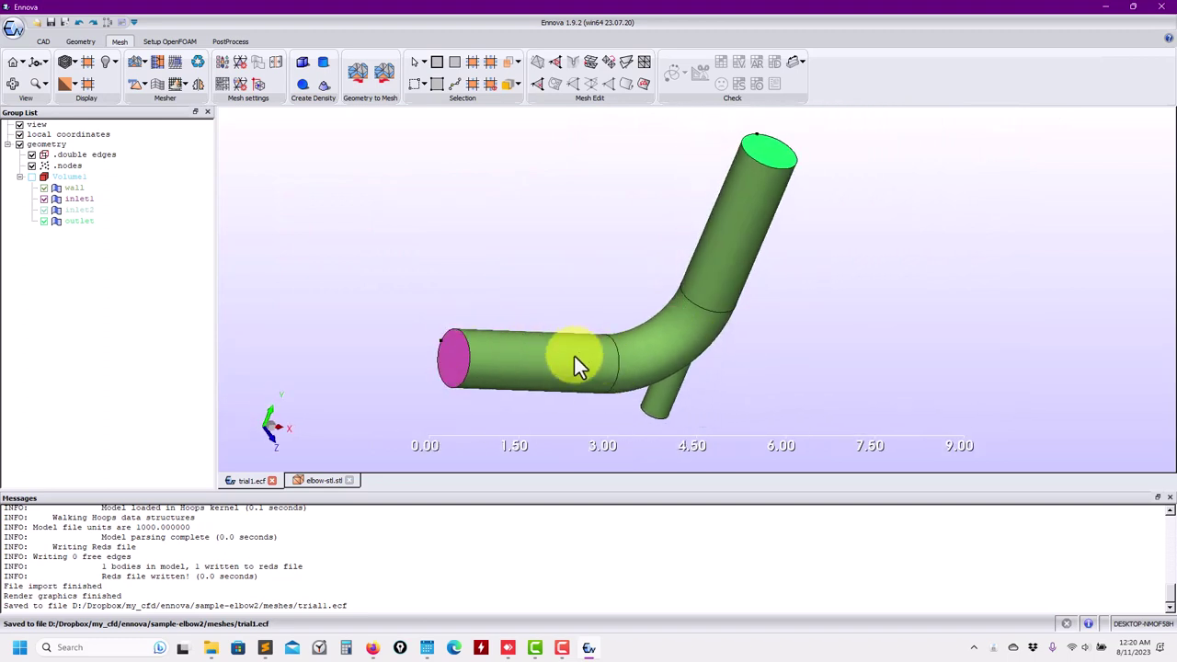
pyautogui.moveTo(562, 317); pyautogui.dragTo(520, 308, button='middle')
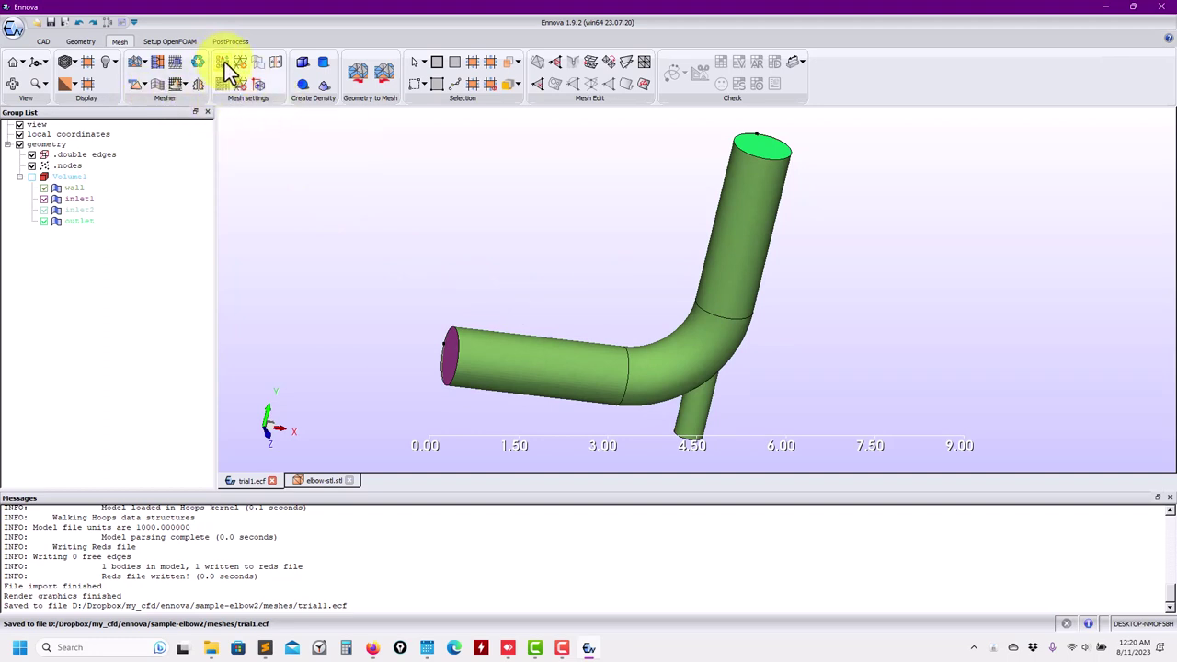
# Open the meshing parameters and look through the global, boundary layer and tetrahedral mesher settings
pyautogui.click(223, 62)
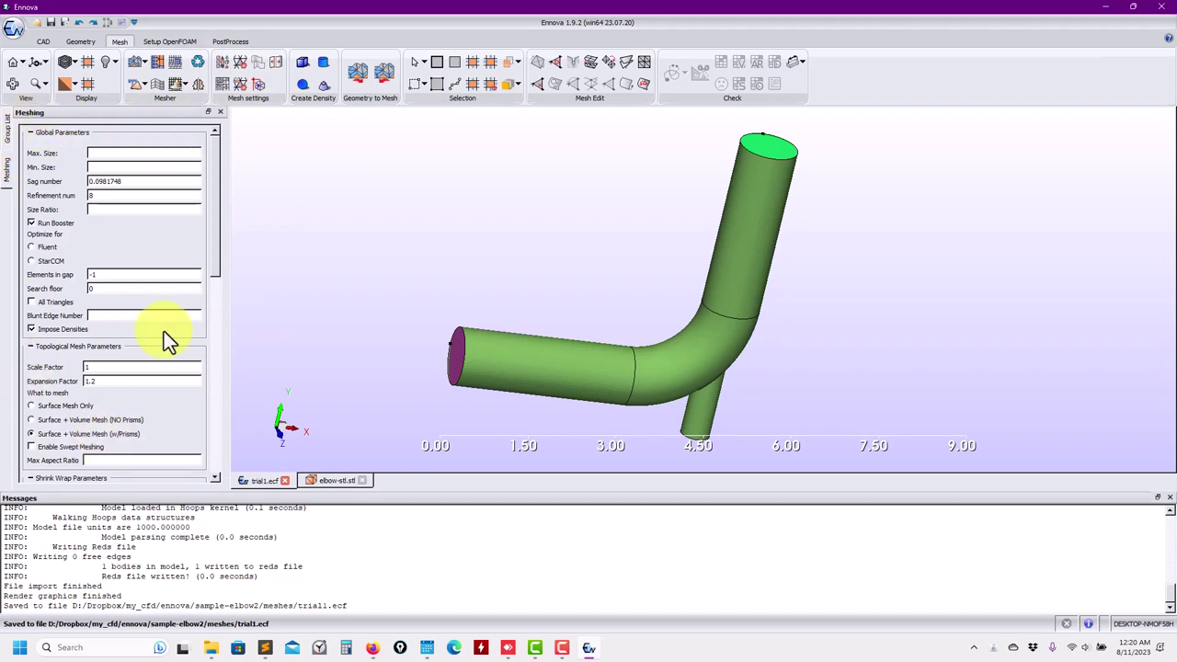
pyautogui.moveTo(214, 173); pyautogui.dragTo(204, 401)
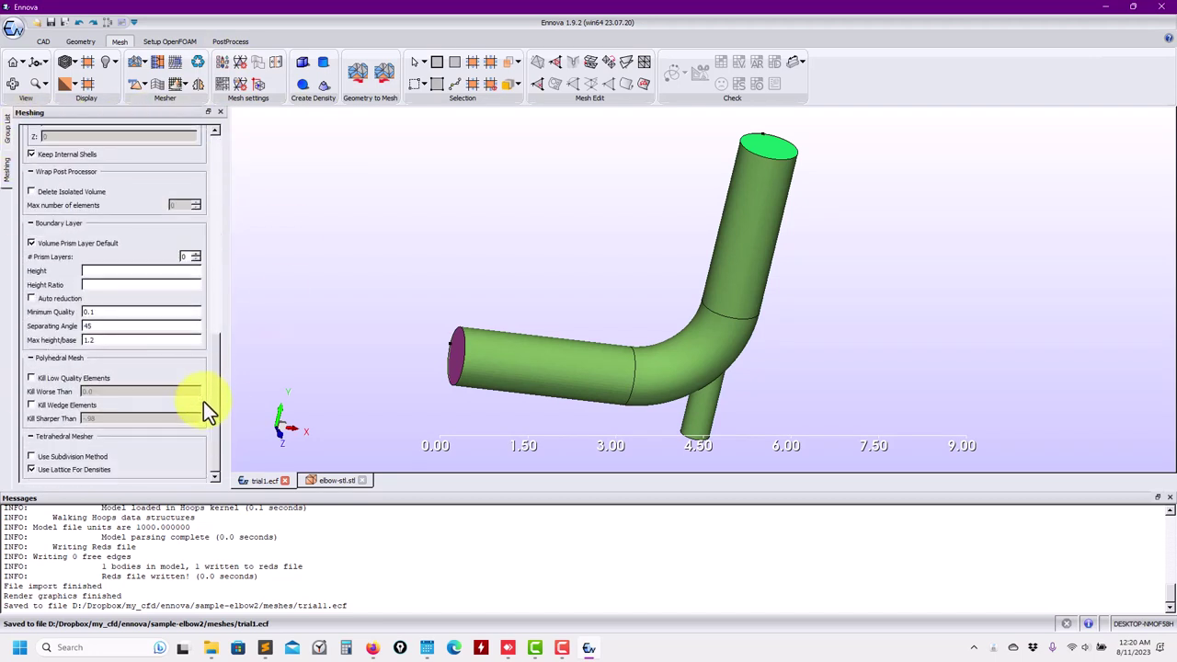
pyautogui.click(221, 86)
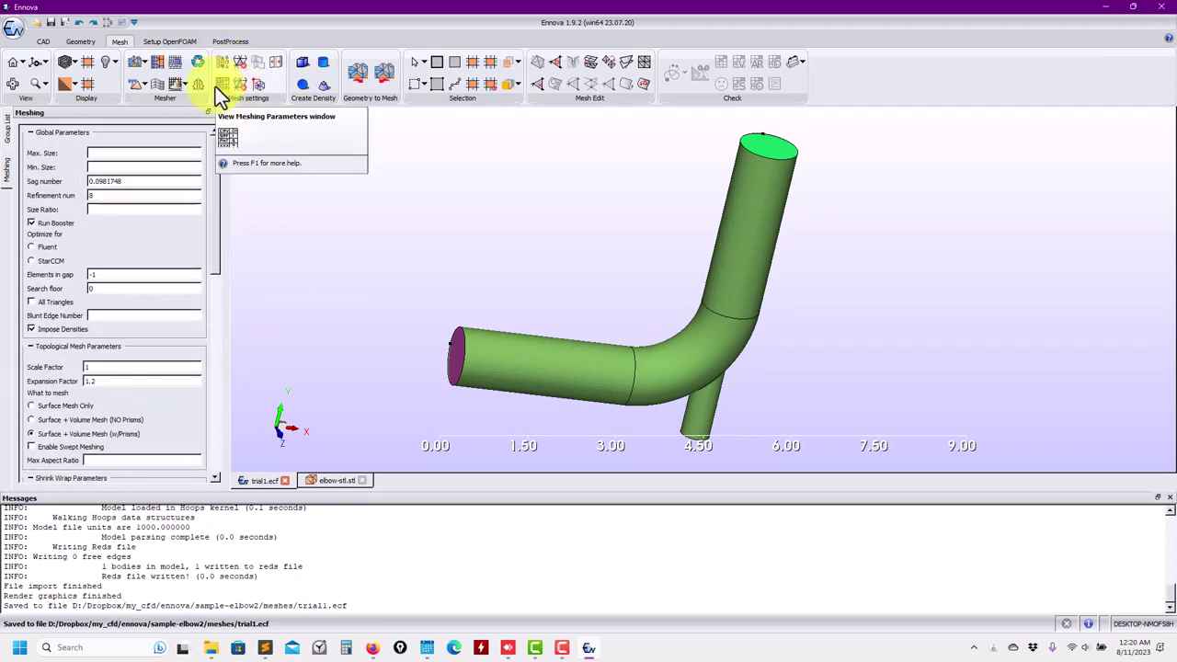
# Open the local mesh settings for the wall boundary and display the parameters table covering all groups
pyautogui.click(215, 87)
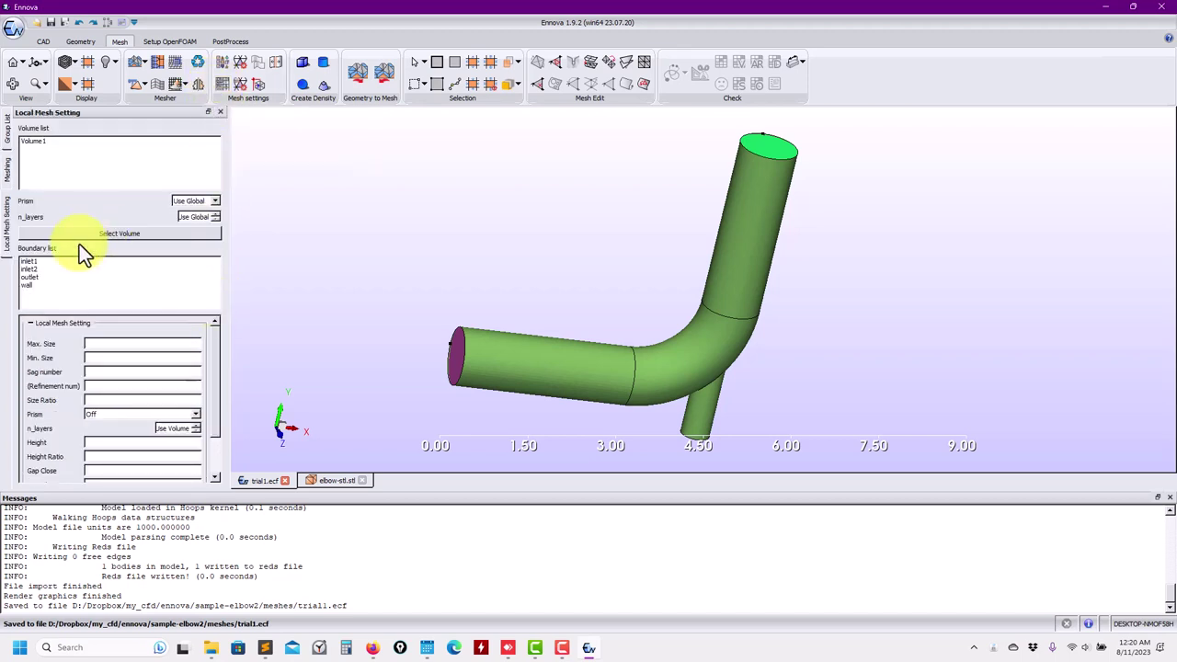
pyautogui.moveTo(38, 262); pyautogui.dragTo(29, 286)
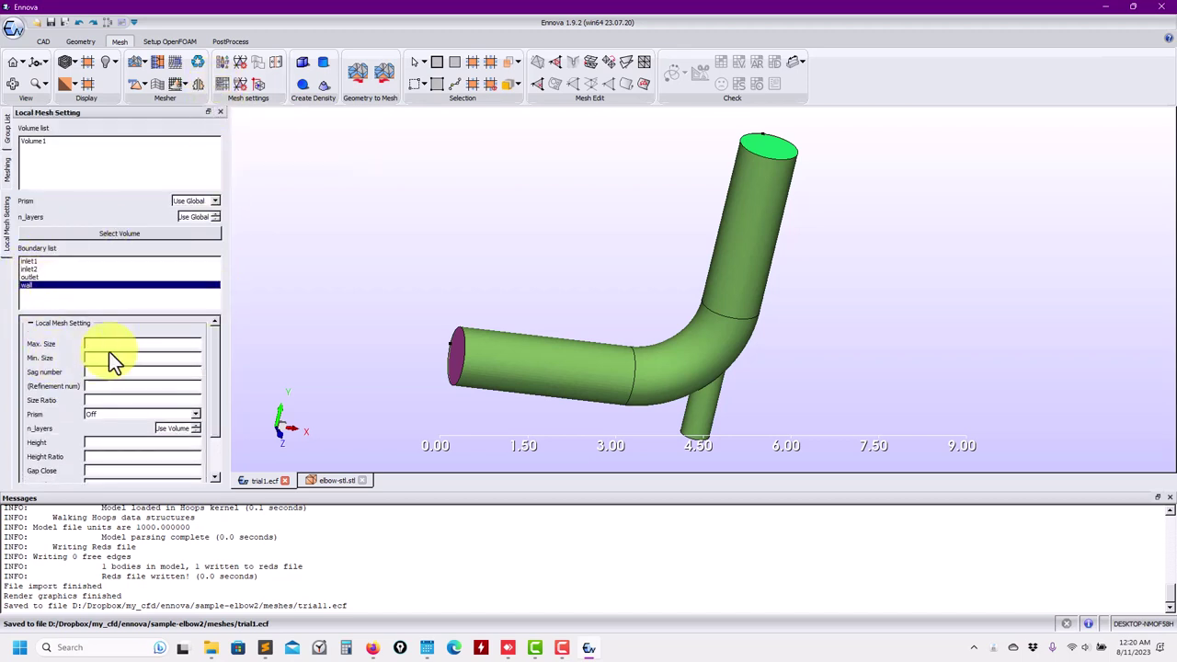
pyautogui.scroll(-2, 212, 386)
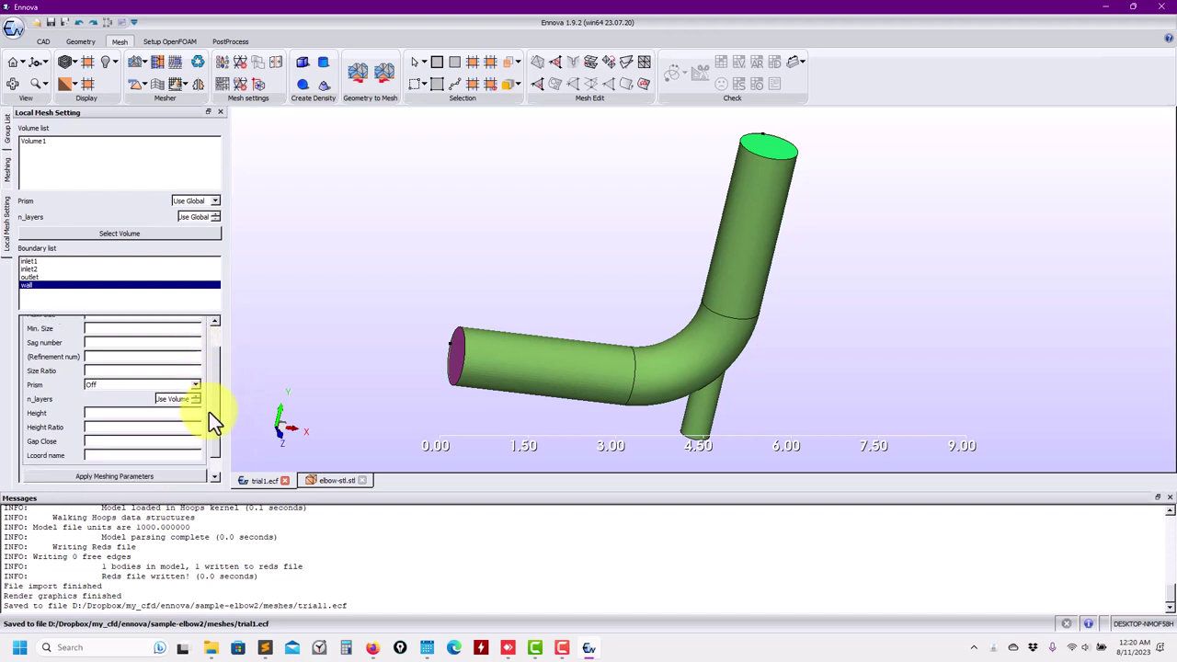
pyautogui.scroll(2, 212, 348)
pyautogui.moveTo(213, 346); pyautogui.dragTo(208, 438)
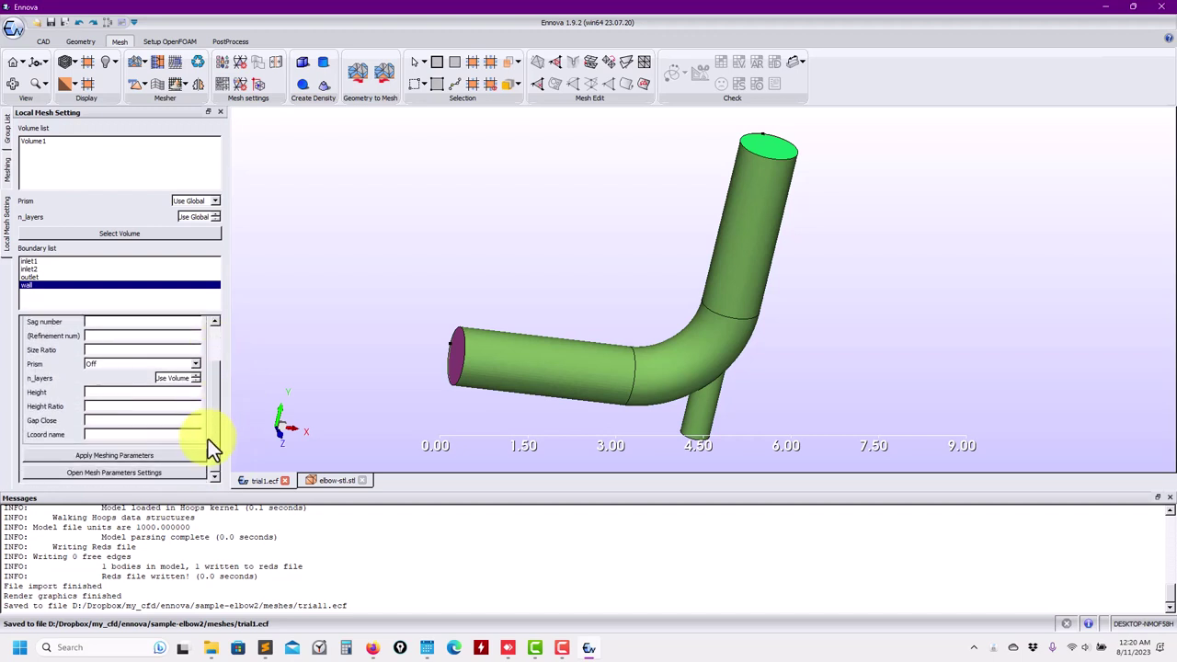
pyautogui.click(52, 472)
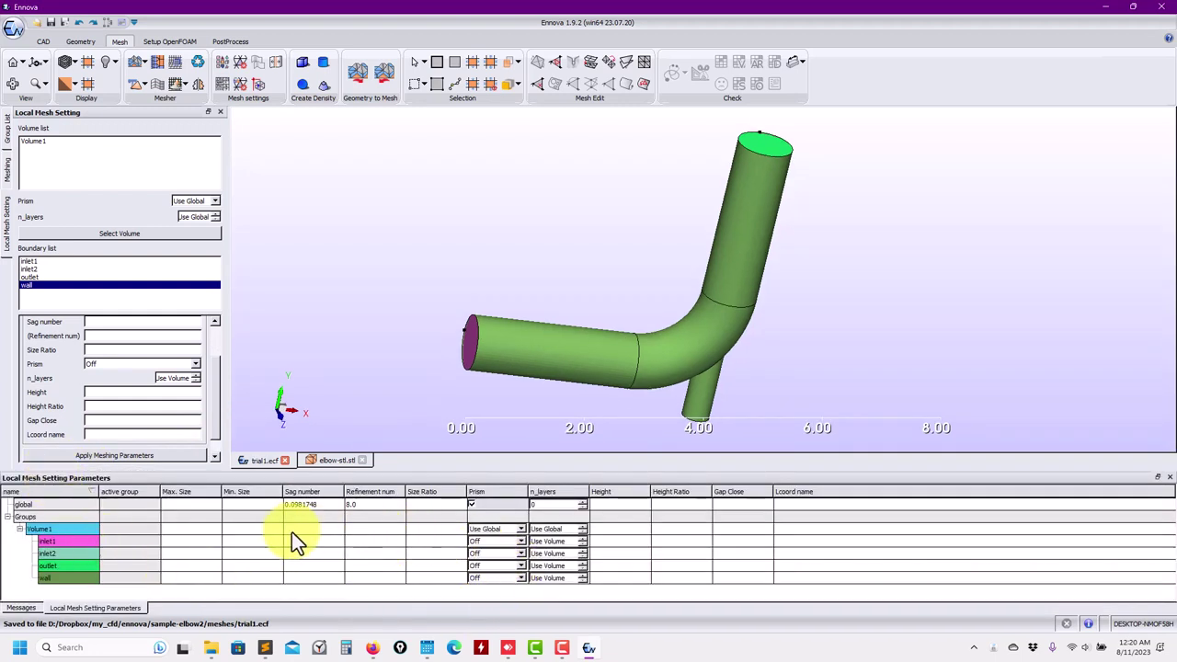
# Close the elbow-stl.stl document without saving its changes
pyautogui.click(363, 461)
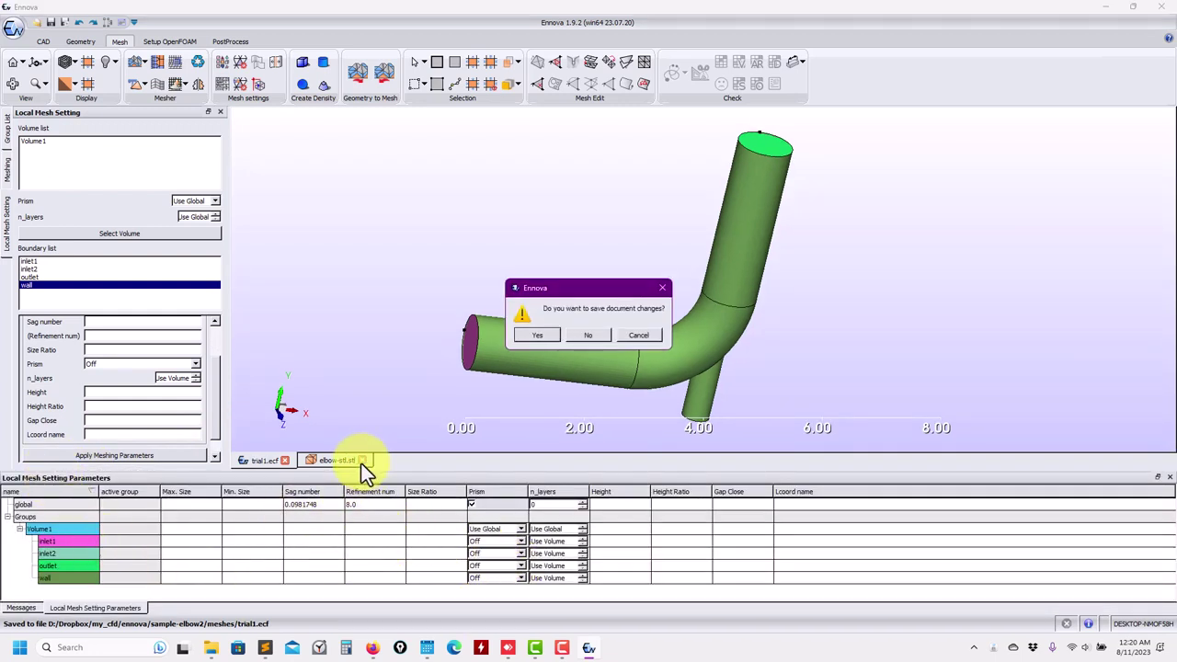
pyautogui.click(589, 329)
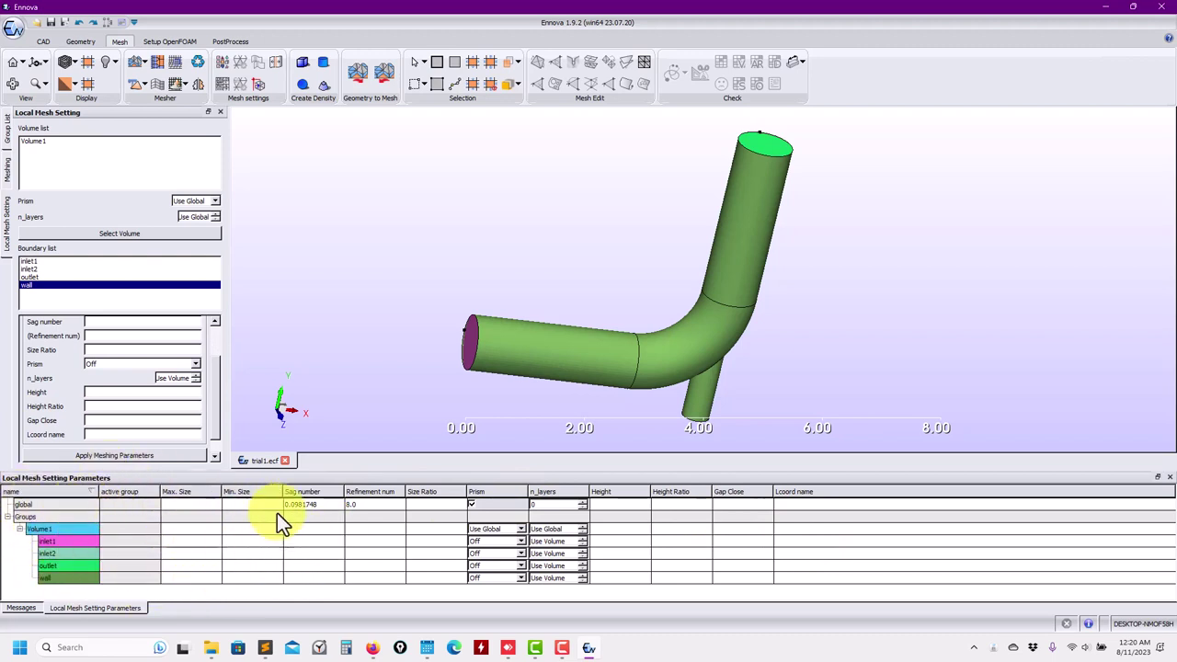
pyautogui.click(7, 133)
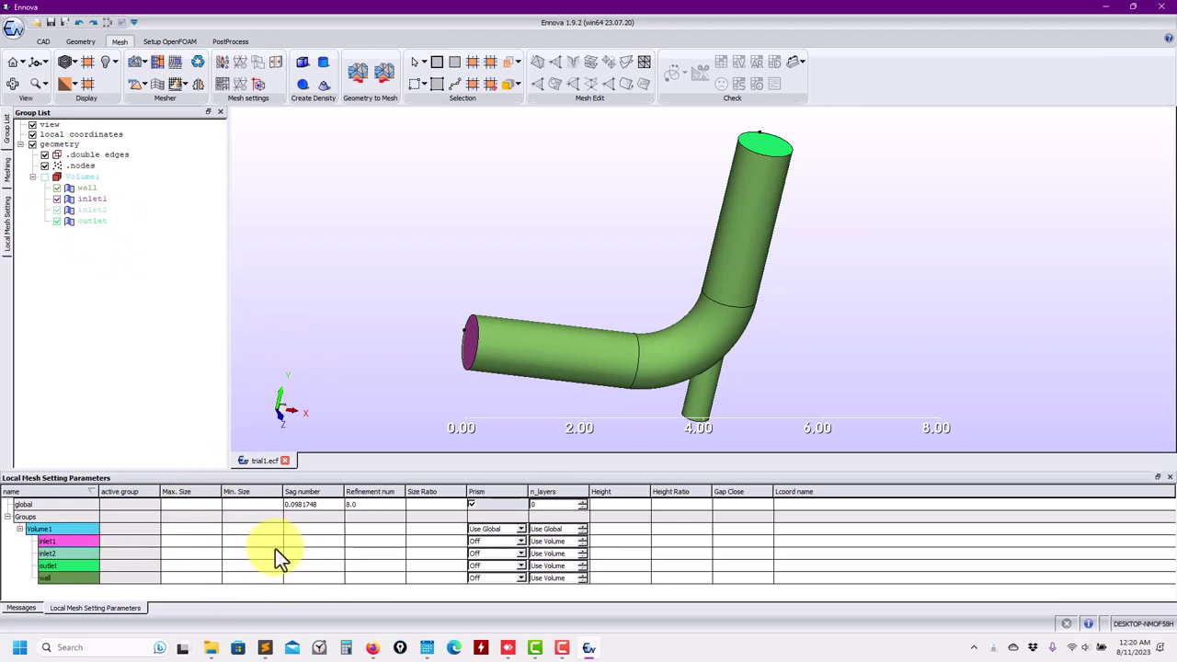
pyautogui.rightClick(180, 552)
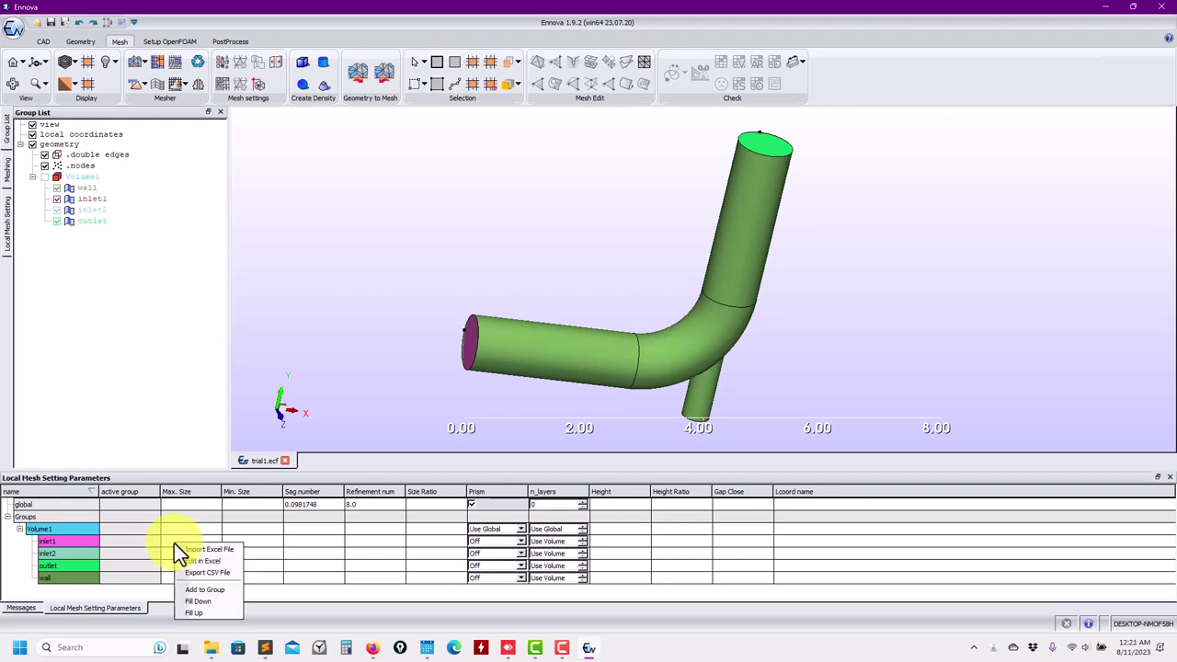
pyautogui.click(361, 356)
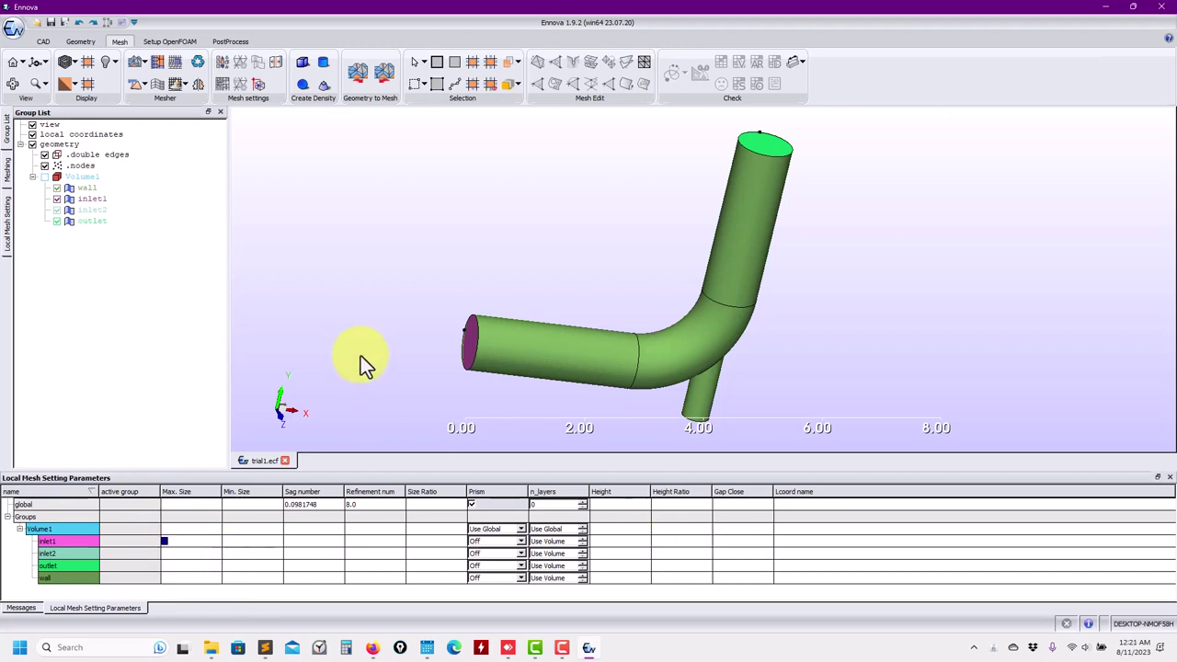
pyautogui.moveTo(361, 356); pyautogui.dragTo(595, 331)
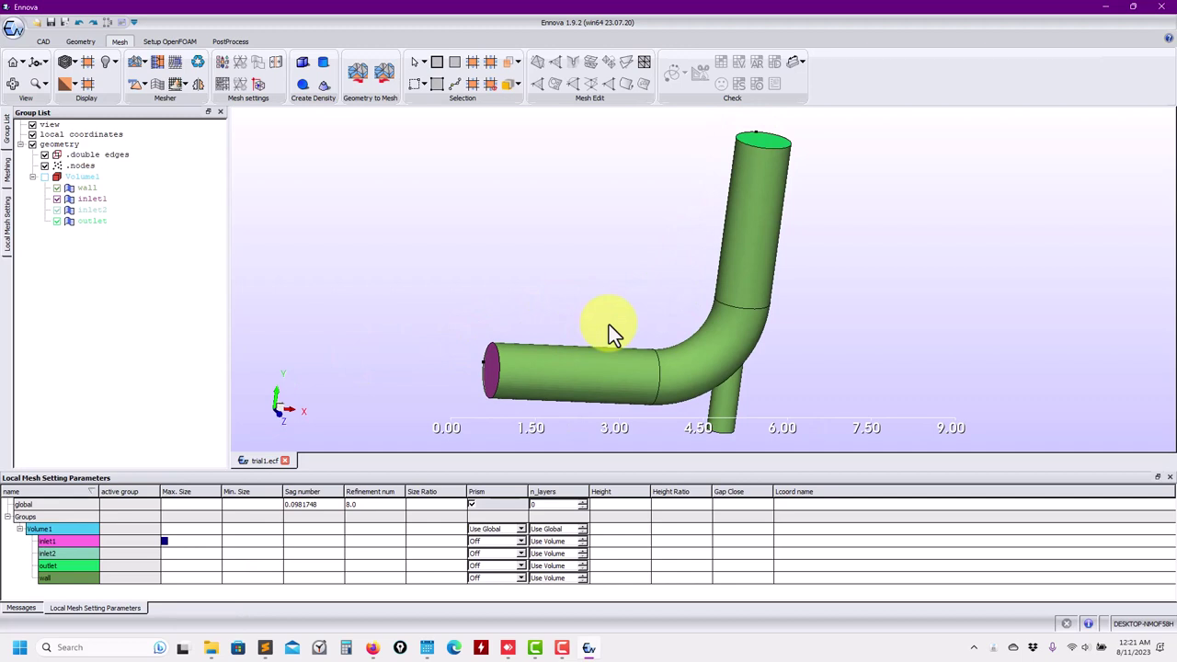
pyautogui.moveTo(575, 309); pyautogui.dragTo(524, 296)
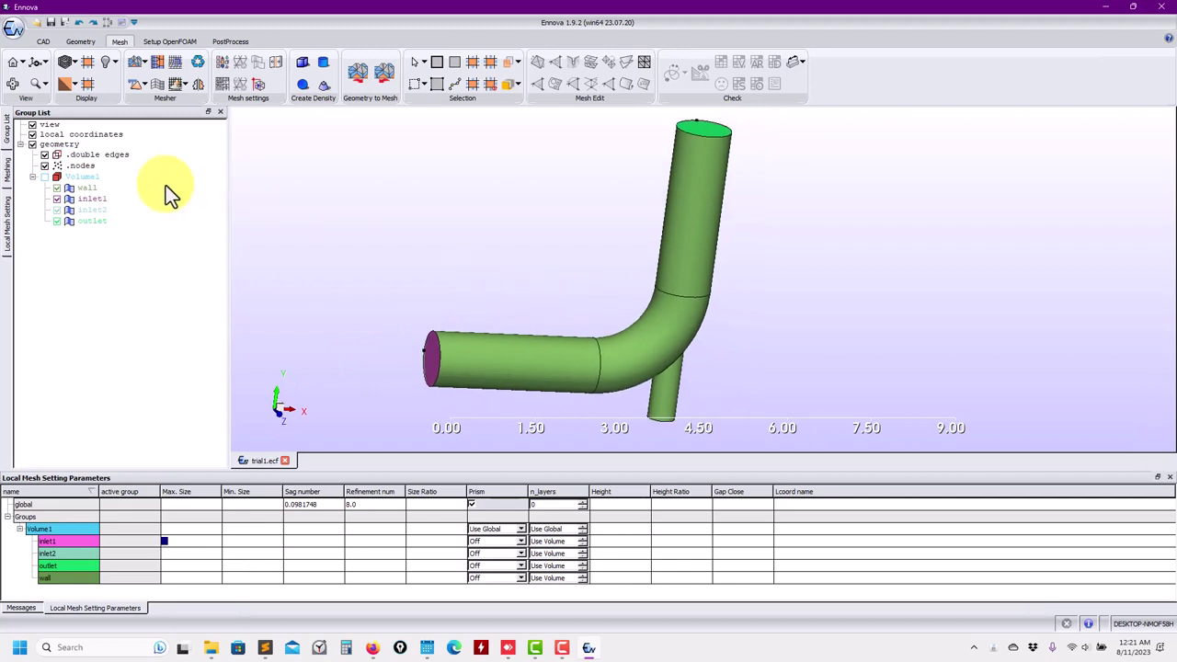
# Set the global maximum element size to 0.1 in the meshing parameters
pyautogui.click(9, 170)
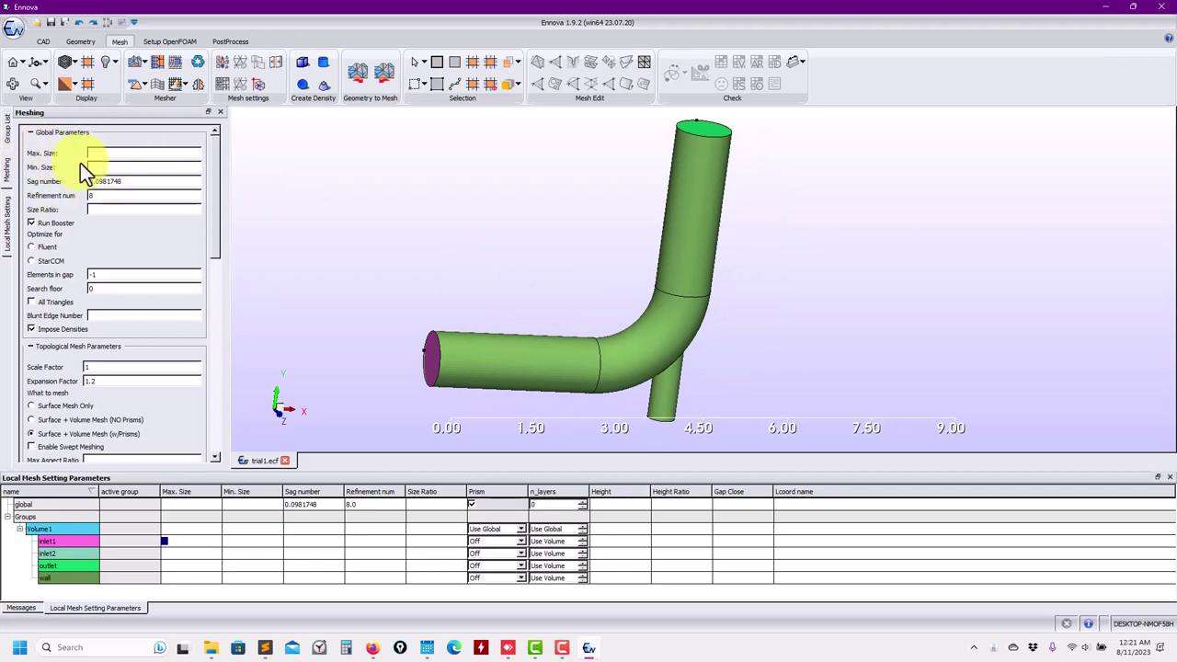
pyautogui.click(98, 171)
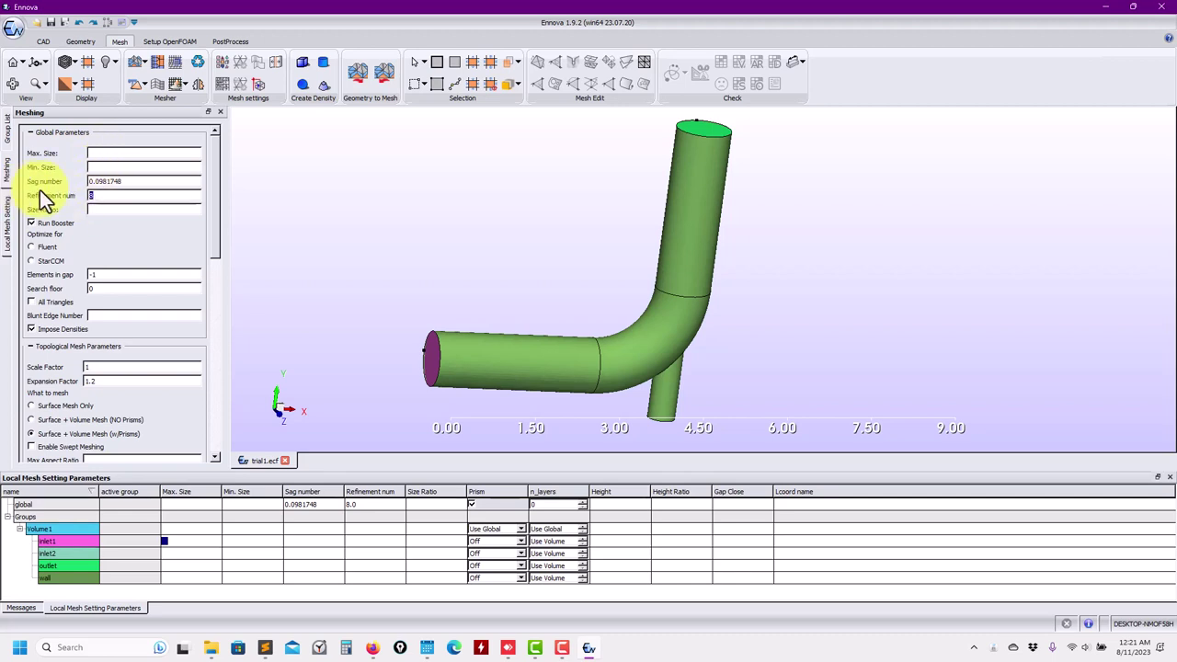
pyautogui.click(91, 193)
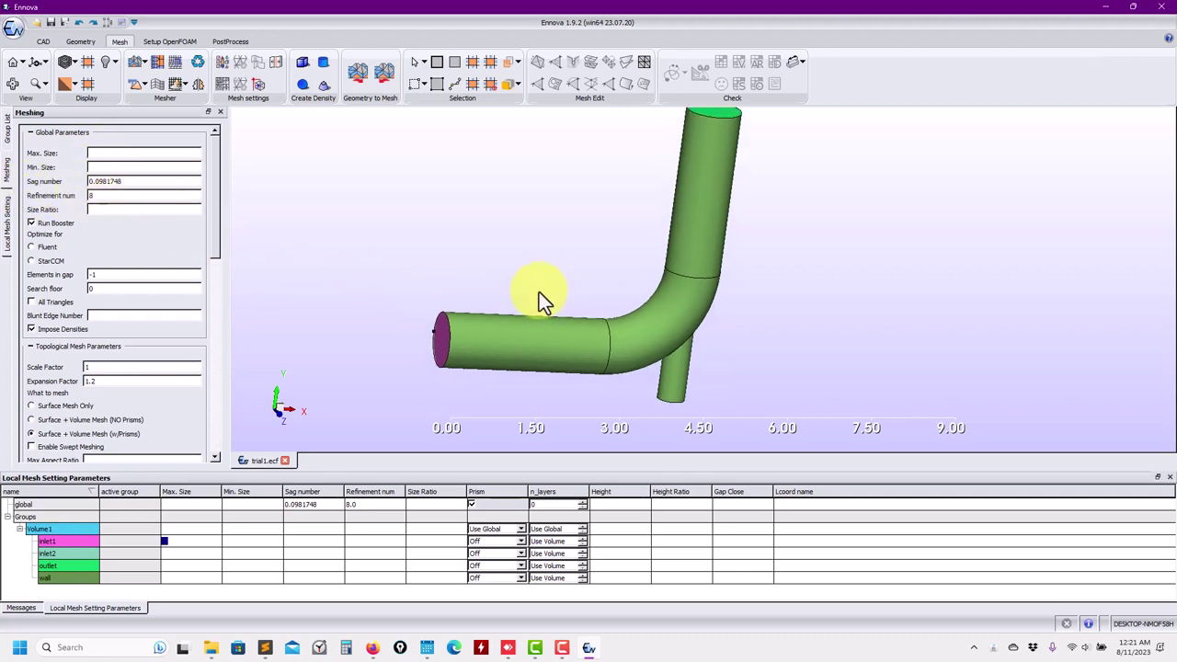
pyautogui.scroll(2, 508, 313)
pyautogui.moveTo(496, 330)
pyautogui.mouseDown(button='middle')
pyautogui.moveTo(677, 317)
pyautogui.moveTo(567, 306)
pyautogui.moveTo(518, 323)
pyautogui.mouseUp(button='middle')
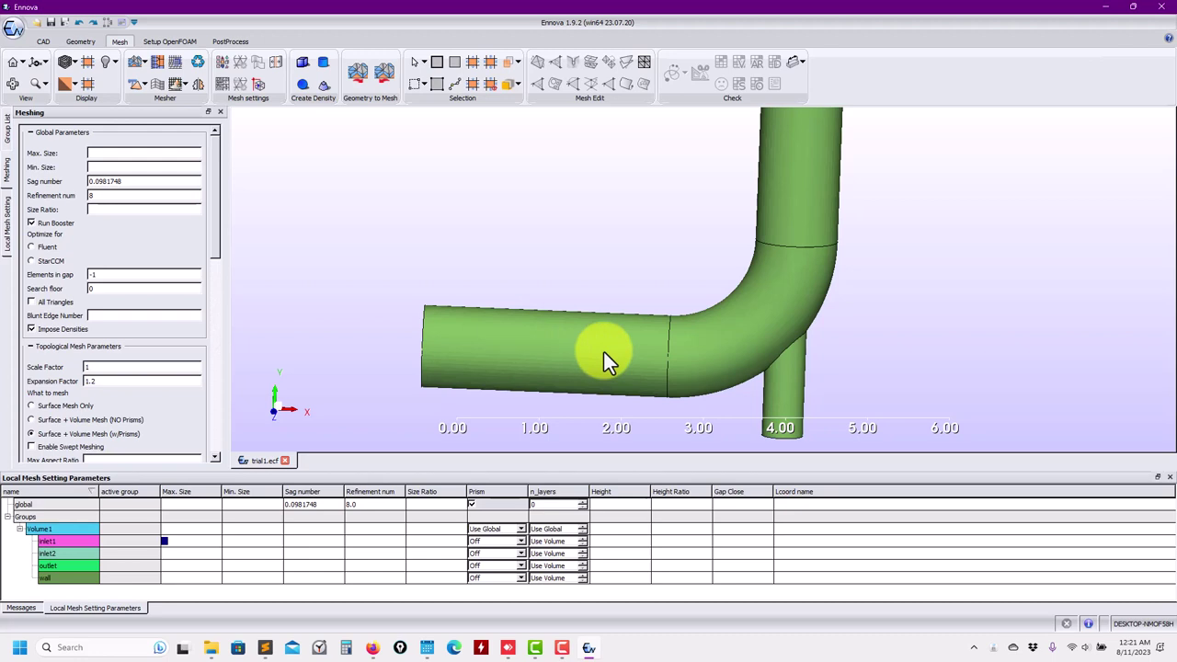
pyautogui.moveTo(605, 352); pyautogui.dragTo(652, 364, button='middle')
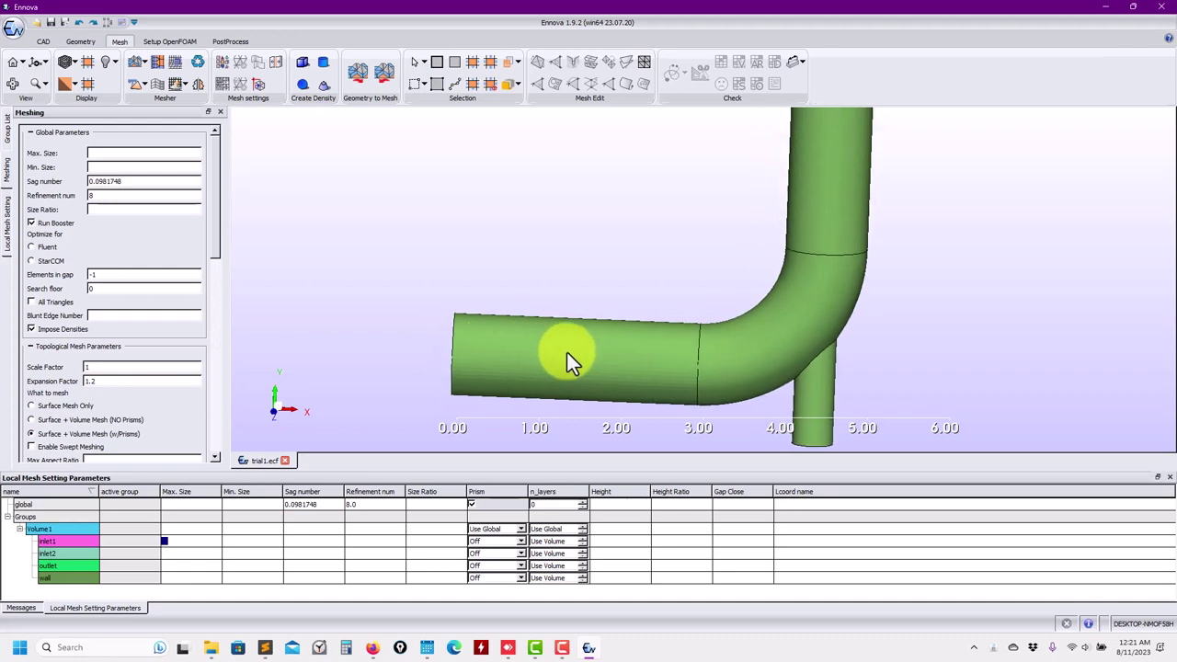
pyautogui.click(135, 154)
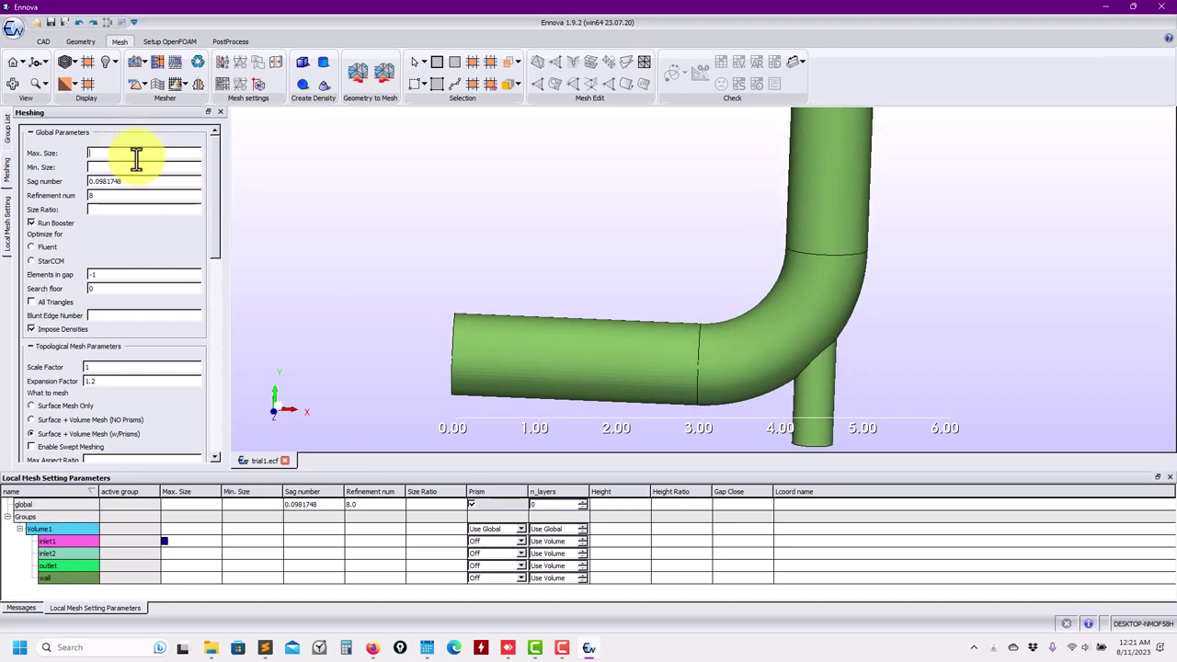
pyautogui.write('0.01')
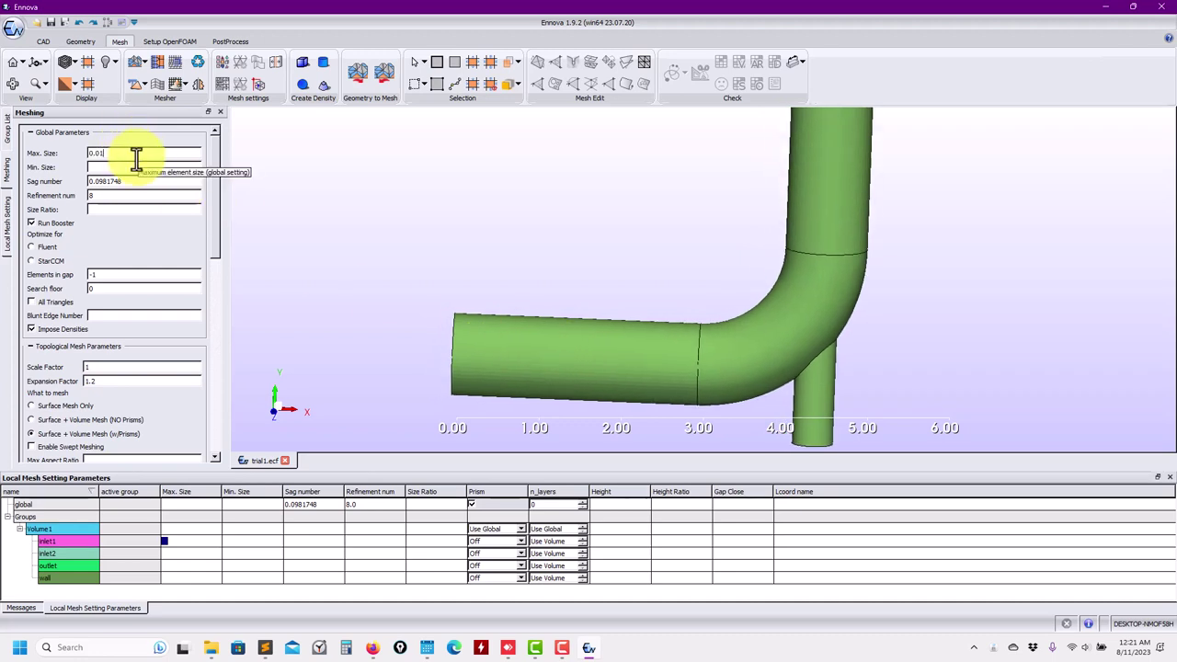
pyautogui.press('BackSpace')
pyautogui.write('1')
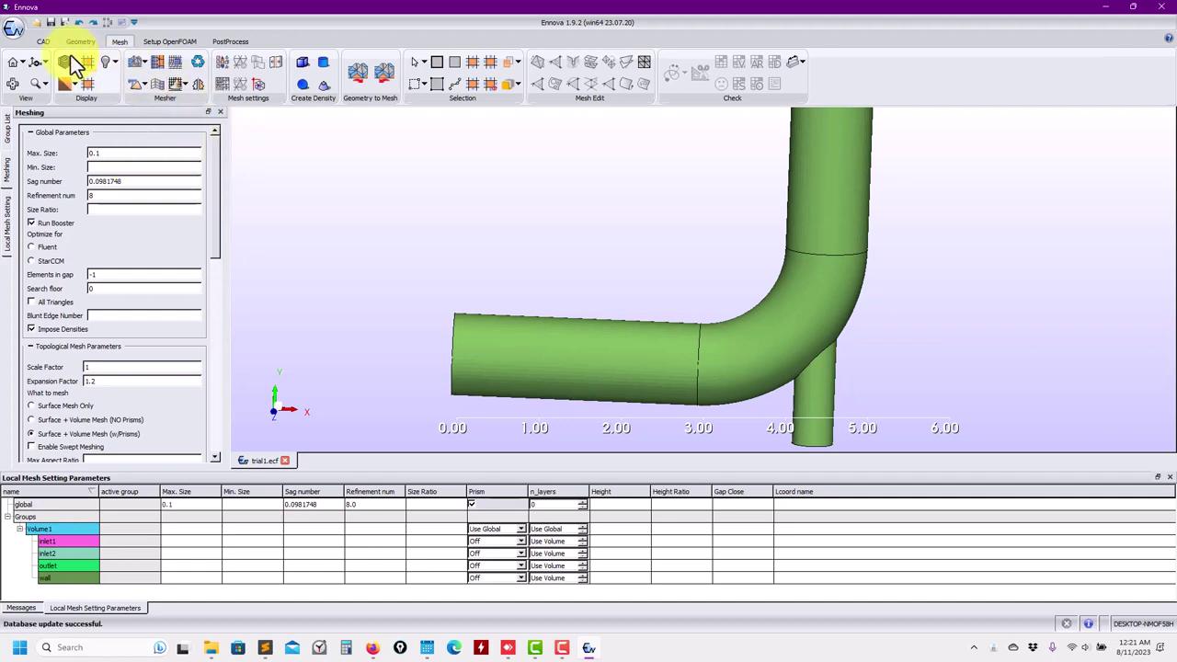
# Set the face mesh parameters of the horizontal pipe's wall face to maximum size 0.1 and mesh type NONE
pyautogui.click(77, 44)
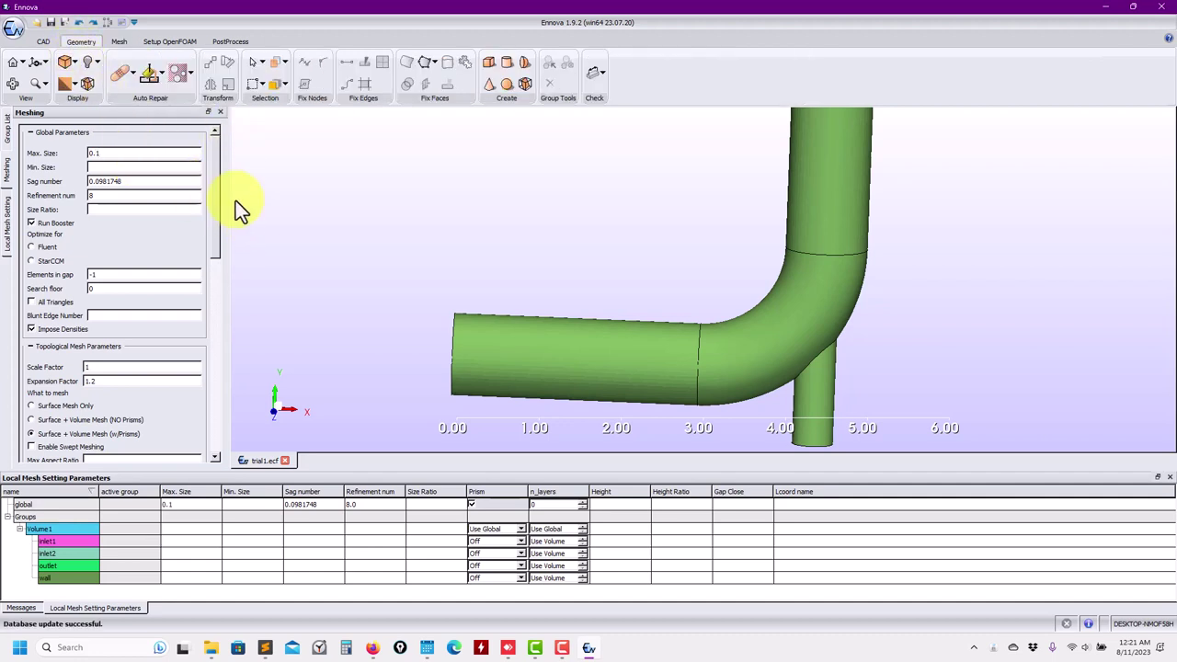
pyautogui.click(528, 354)
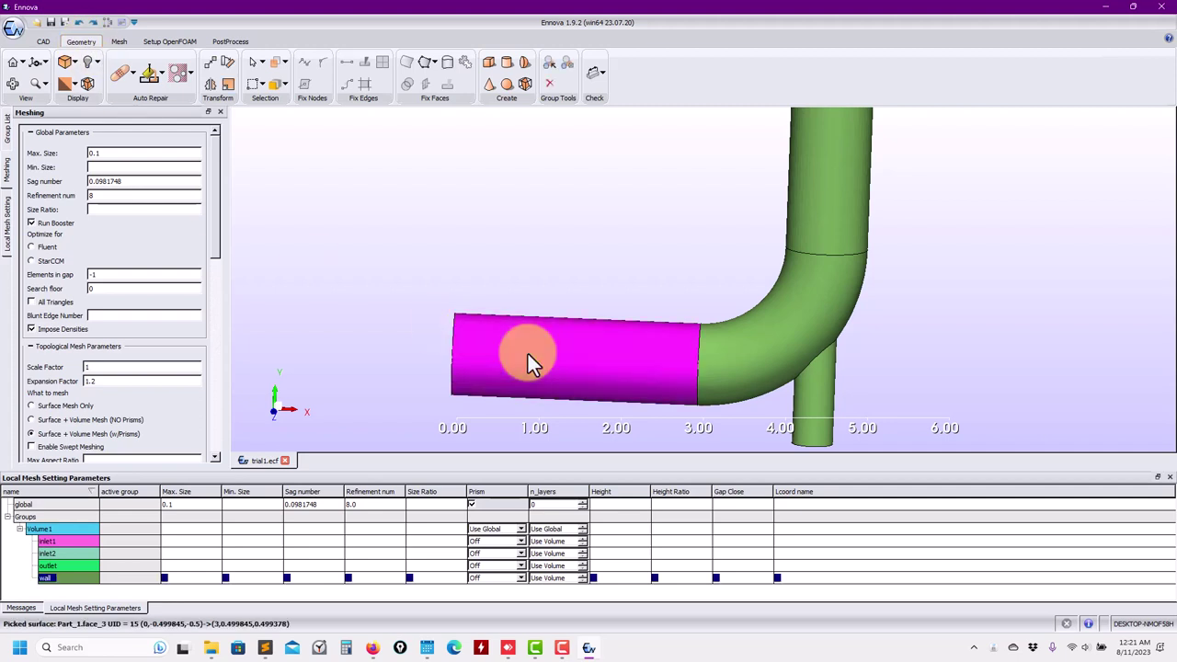
pyautogui.rightClick(529, 361)
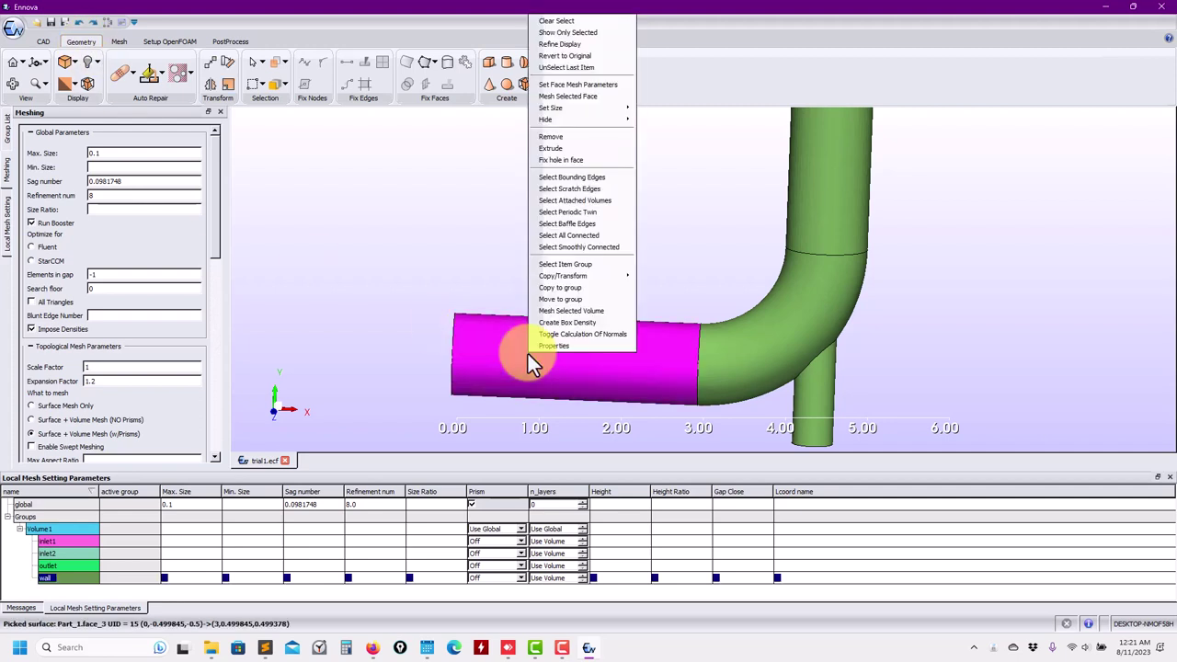
pyautogui.click(563, 85)
pyautogui.moveTo(567, 283); pyautogui.dragTo(290, 159)
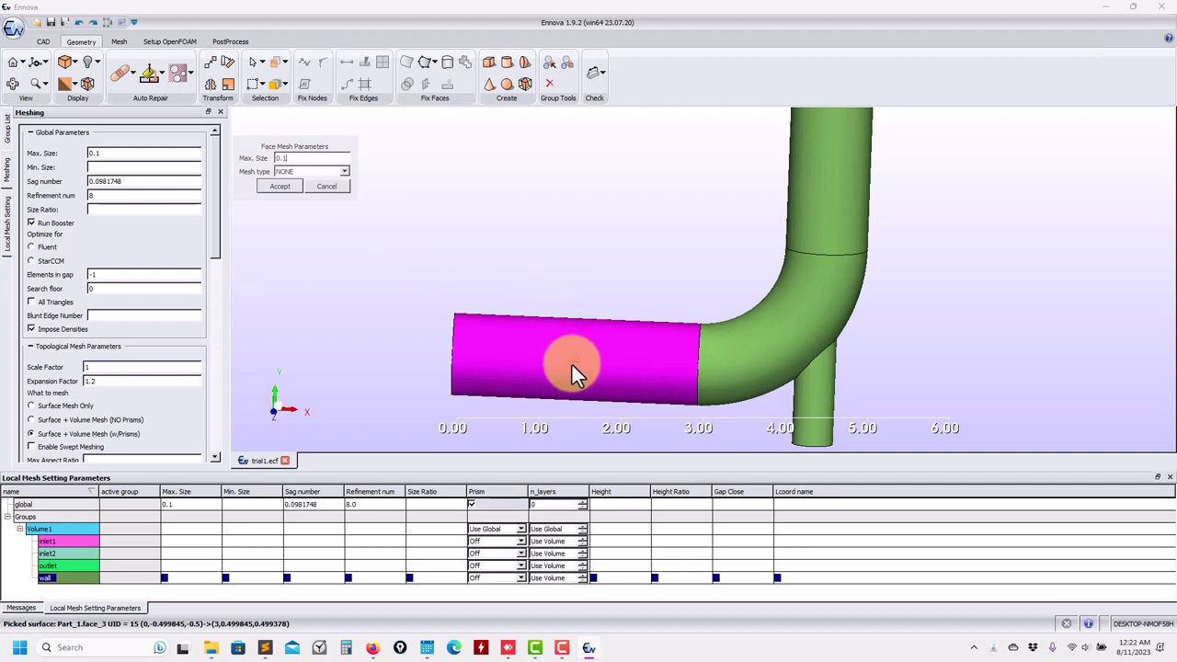
pyautogui.doubleClick(297, 157)
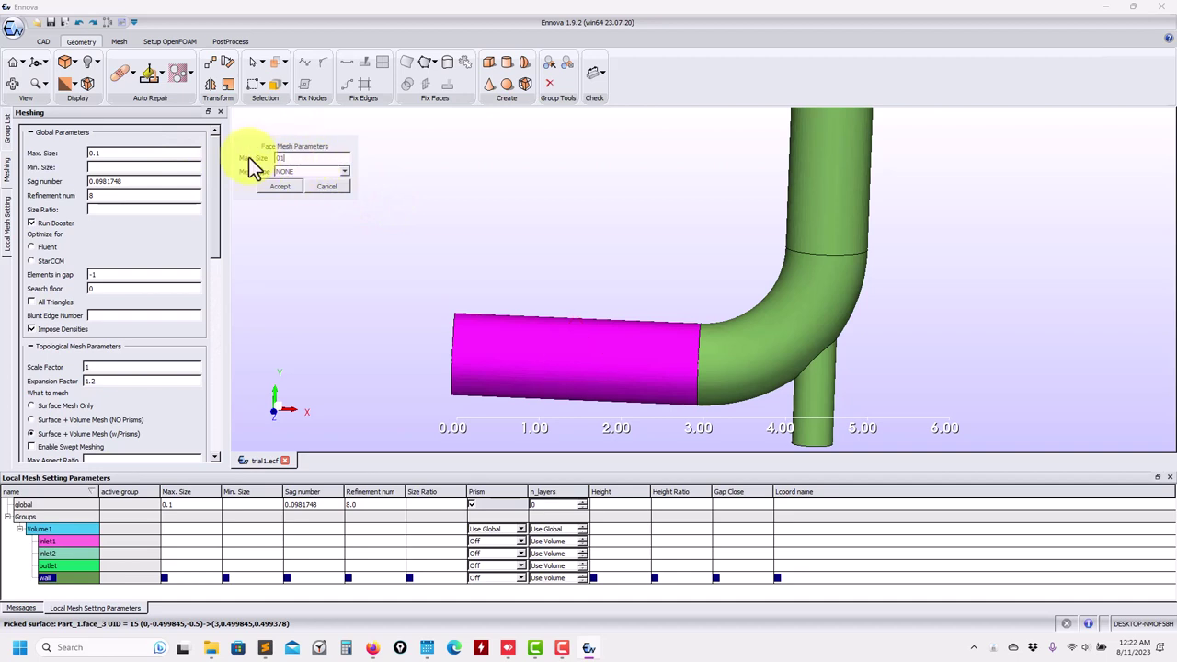
pyautogui.press('BackSpace')
pyautogui.click(343, 171)
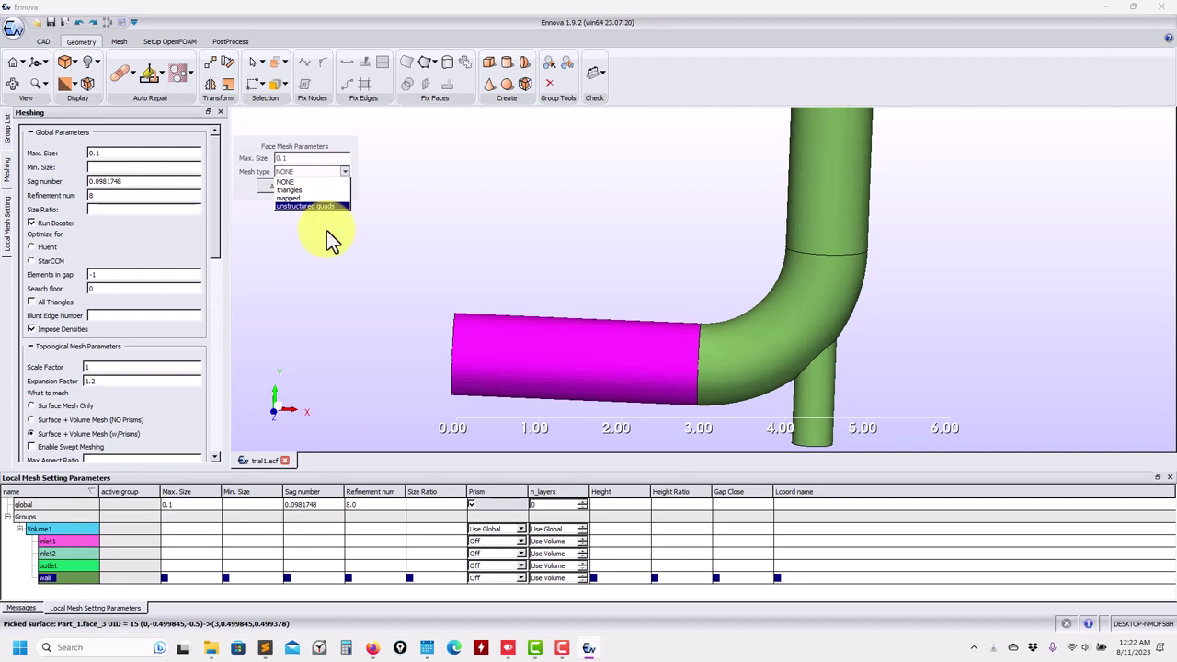
pyautogui.click(318, 183)
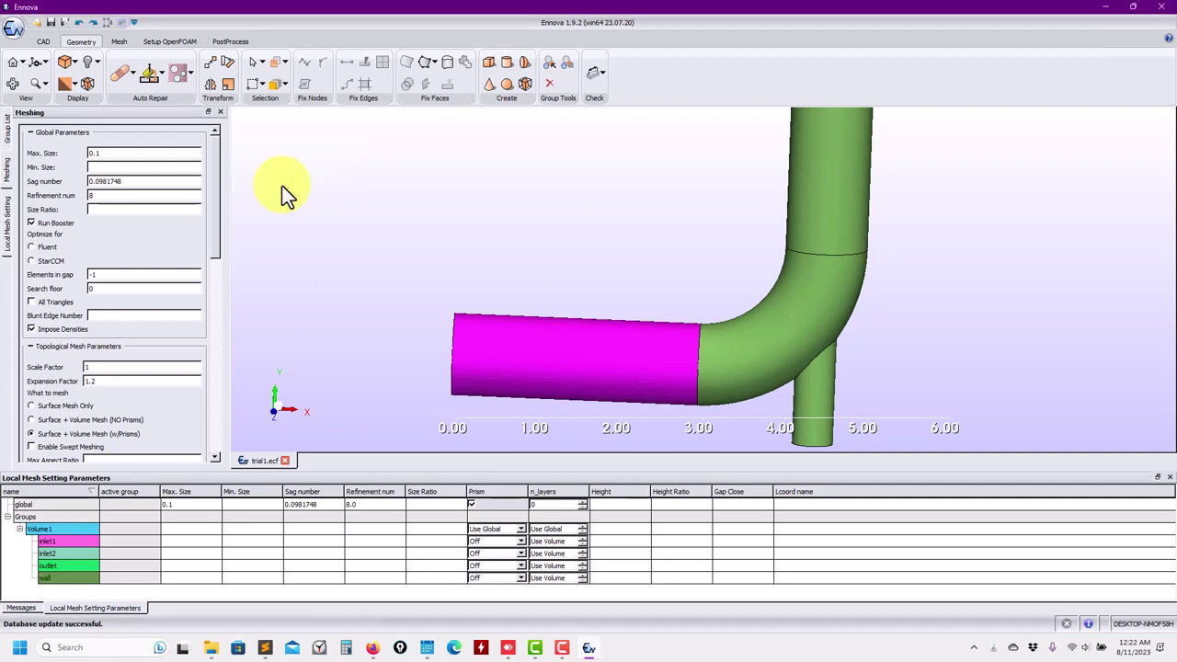
# Mesh only the horizontal pipe's wall face, inspect its surface elements, and display the group list
pyautogui.click(553, 360)
pyautogui.rightClick(527, 342)
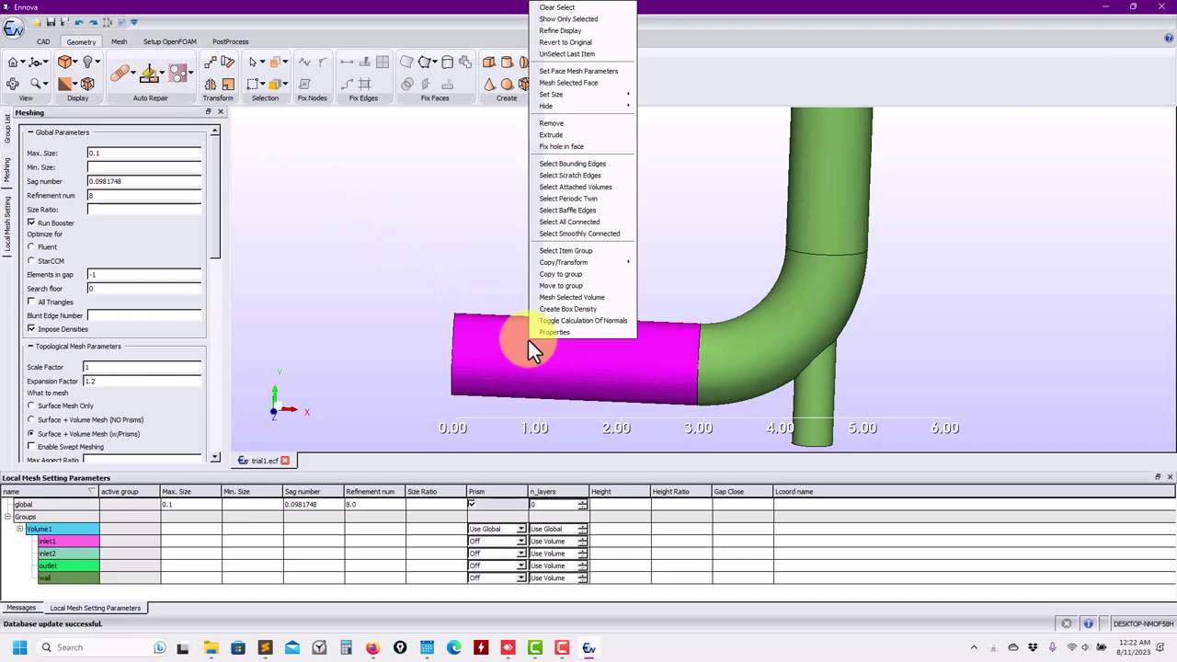
pyautogui.click(542, 83)
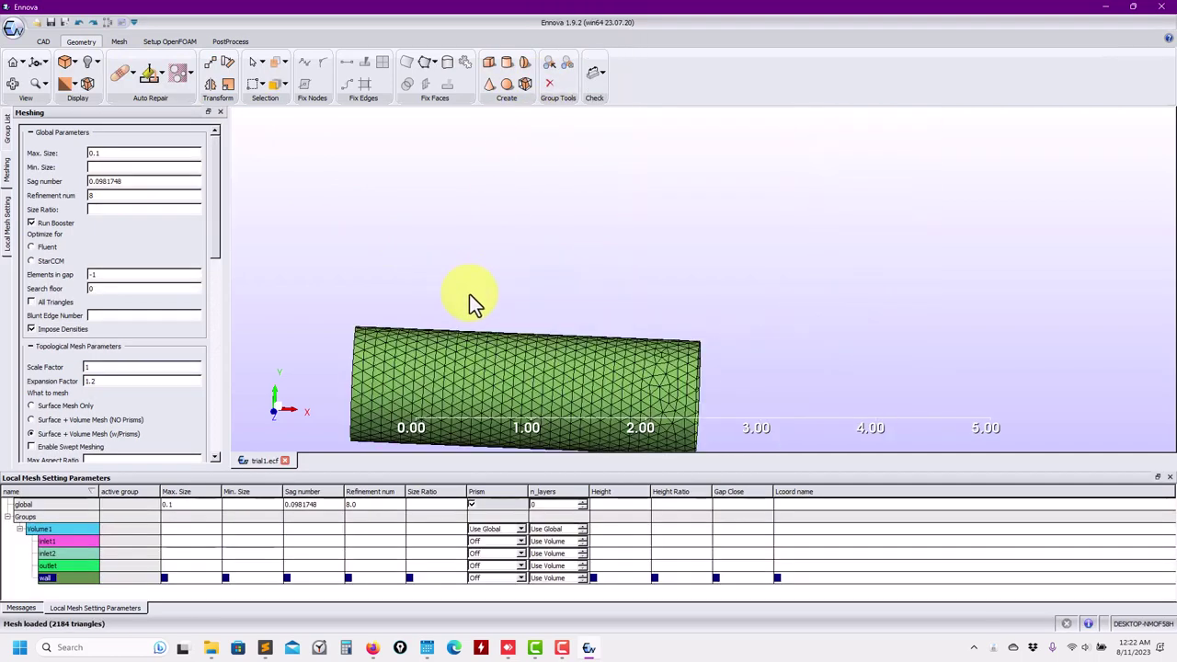
pyautogui.moveTo(469, 293); pyautogui.dragTo(663, 239)
pyautogui.scroll(-2, 652, 303)
pyautogui.scroll(3, 652, 304)
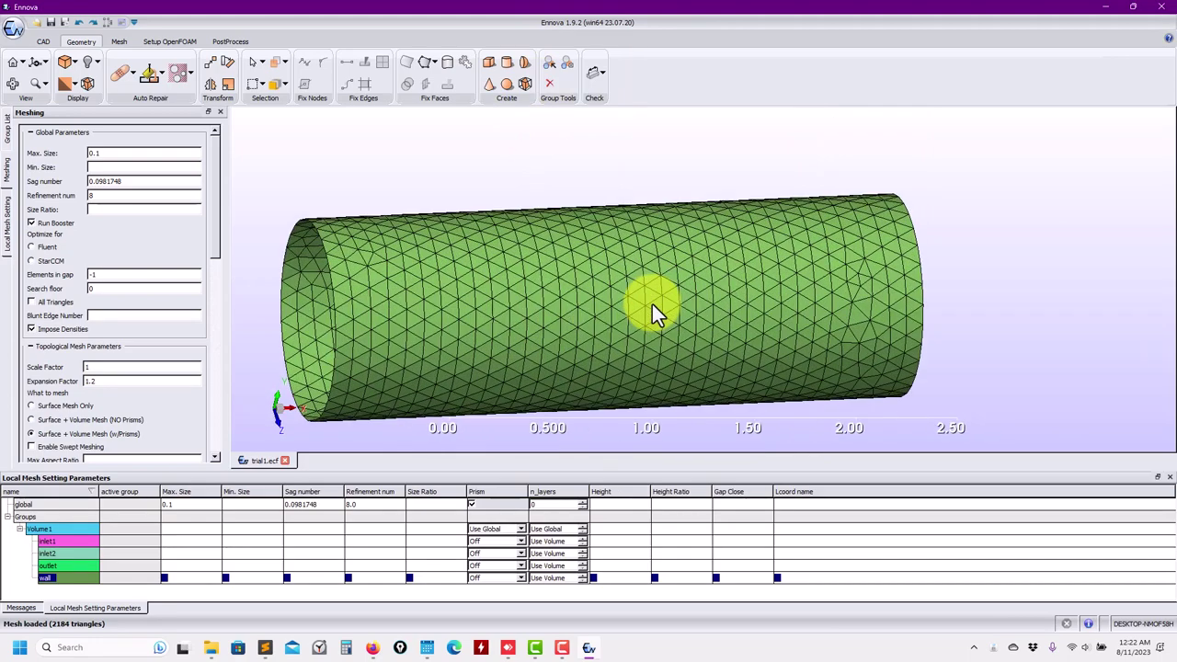
pyautogui.moveTo(608, 283); pyautogui.dragTo(502, 275)
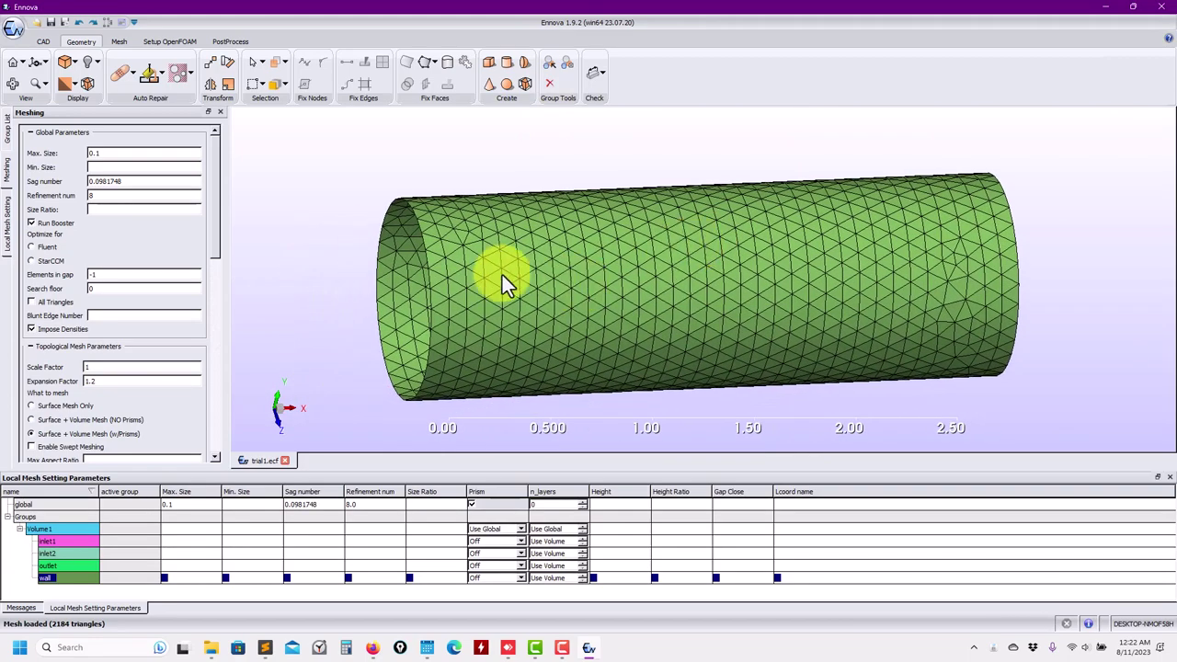
pyautogui.click(7, 129)
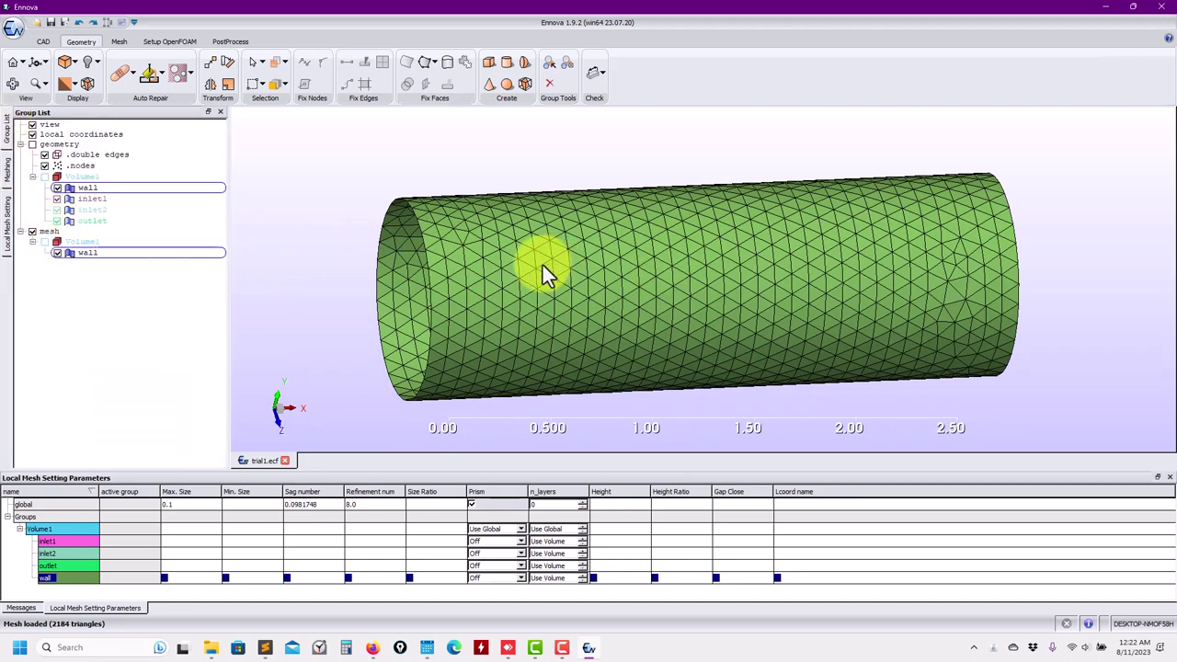
# Delete the existing surface mesh of the horizontal pipe's wall face
pyautogui.click(46, 232)
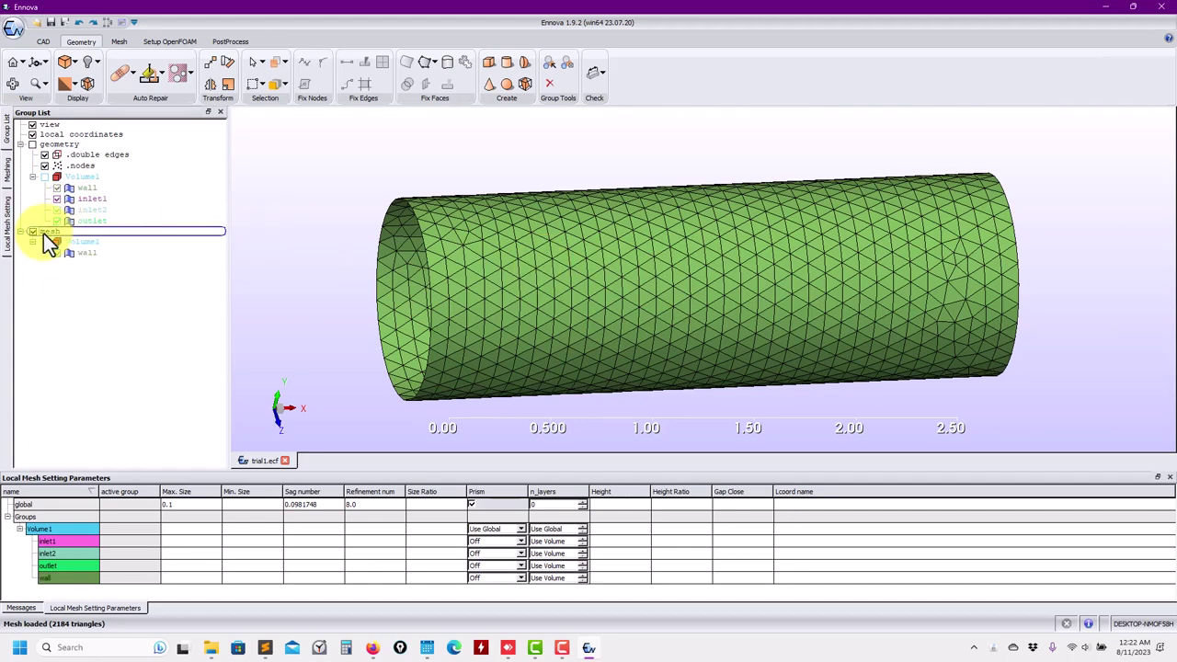
pyautogui.rightClick(46, 233)
pyautogui.click(92, 246)
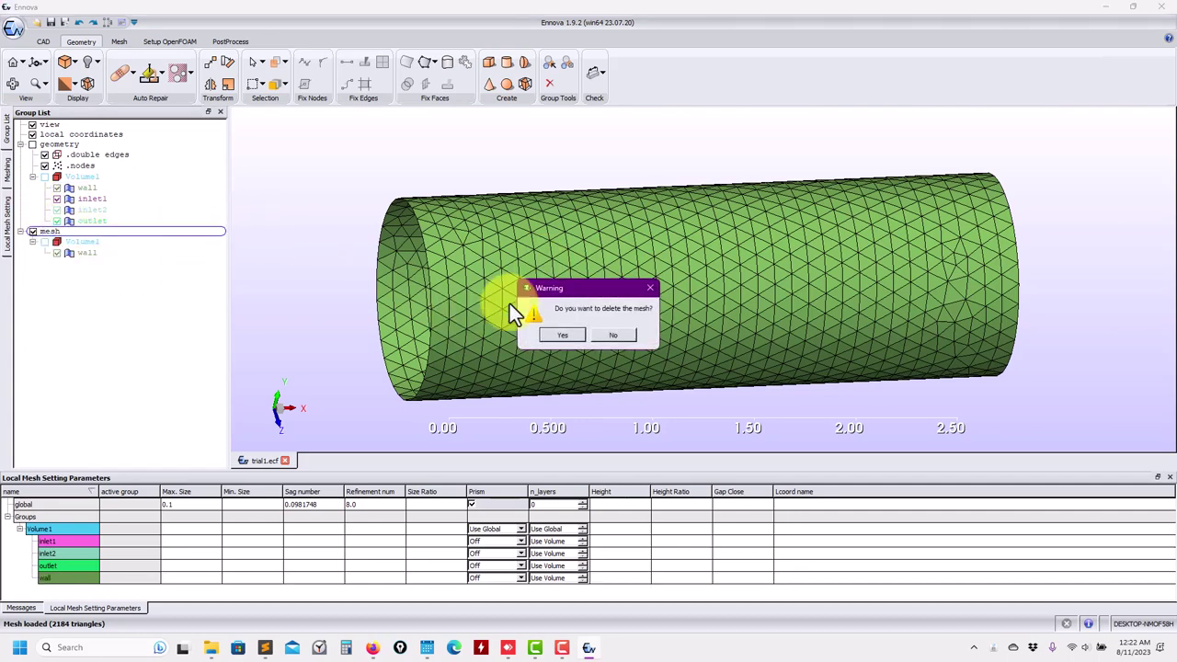
pyautogui.click(561, 336)
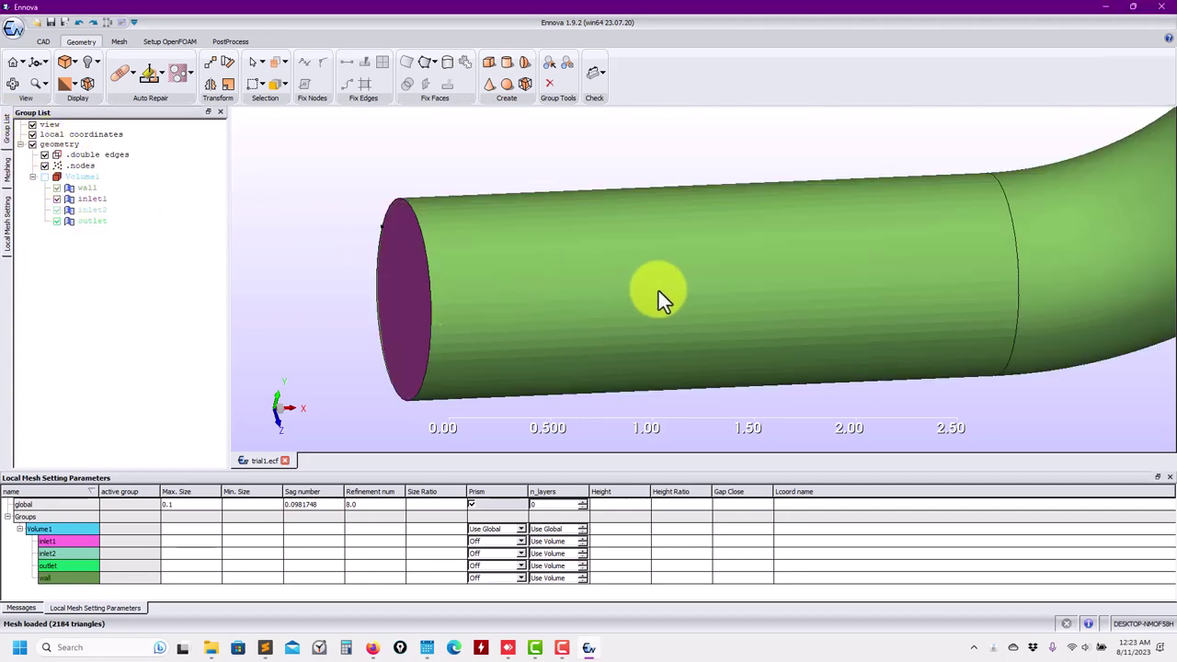
# Restrict selection to edges and set the maximum size of the circular edge between the horizontal pipe and the elbow to 0.05
pyautogui.click(700, 276)
pyautogui.moveTo(700, 276); pyautogui.dragTo(313, 237)
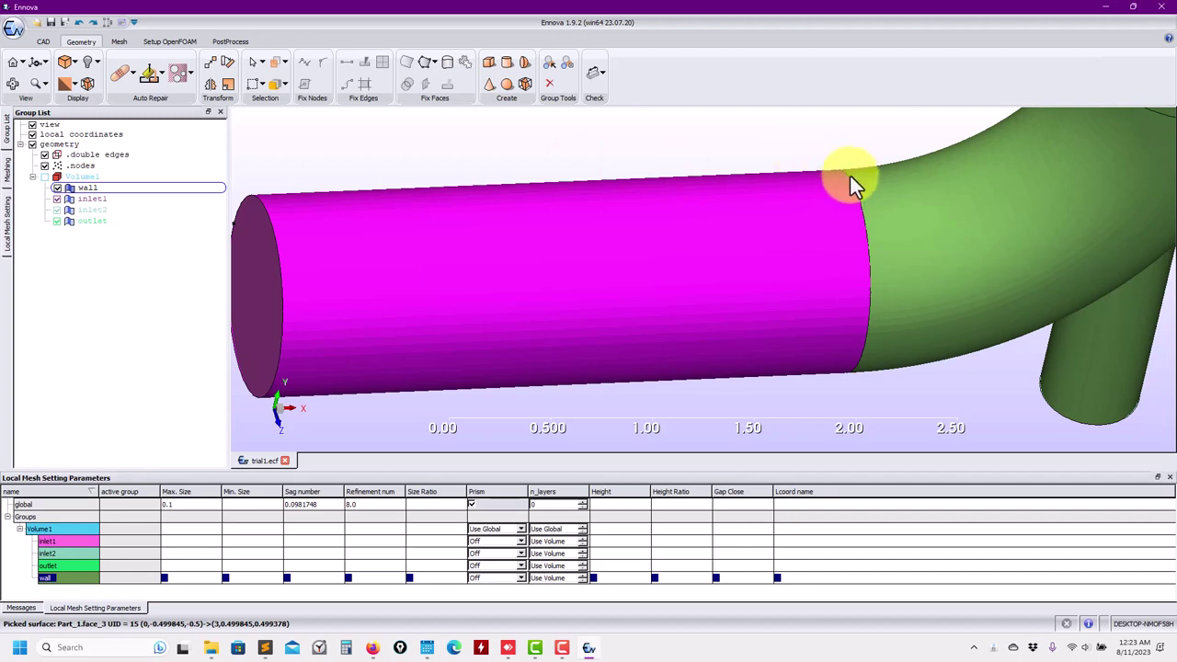
pyautogui.press('e')
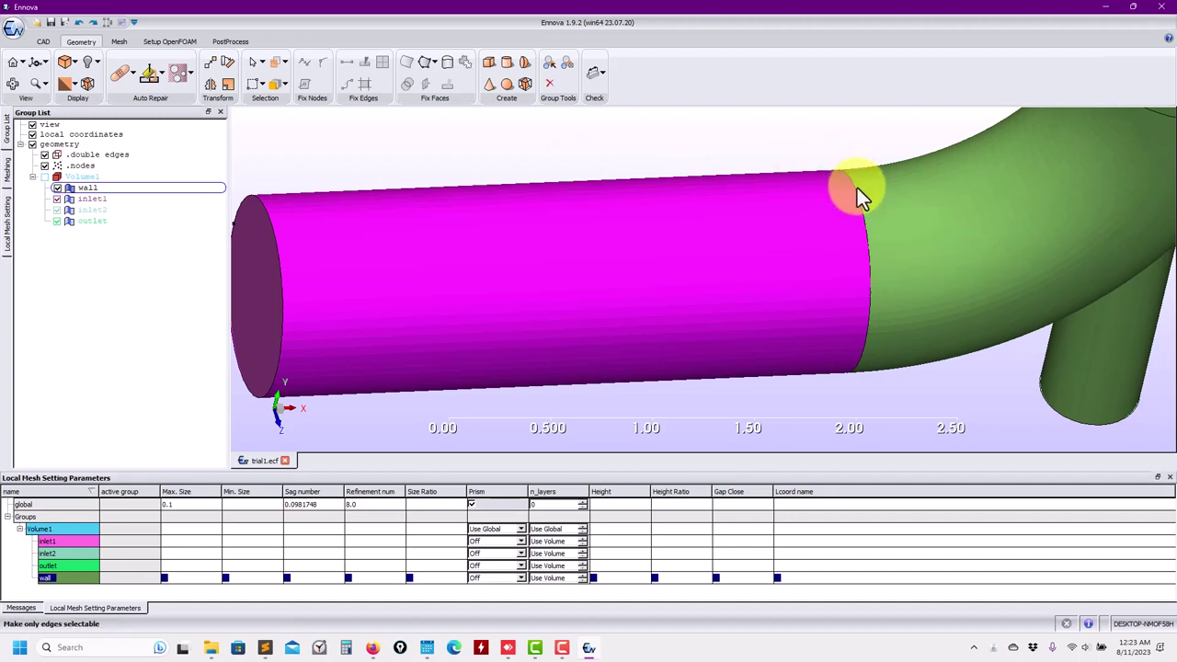
pyautogui.click(856, 191)
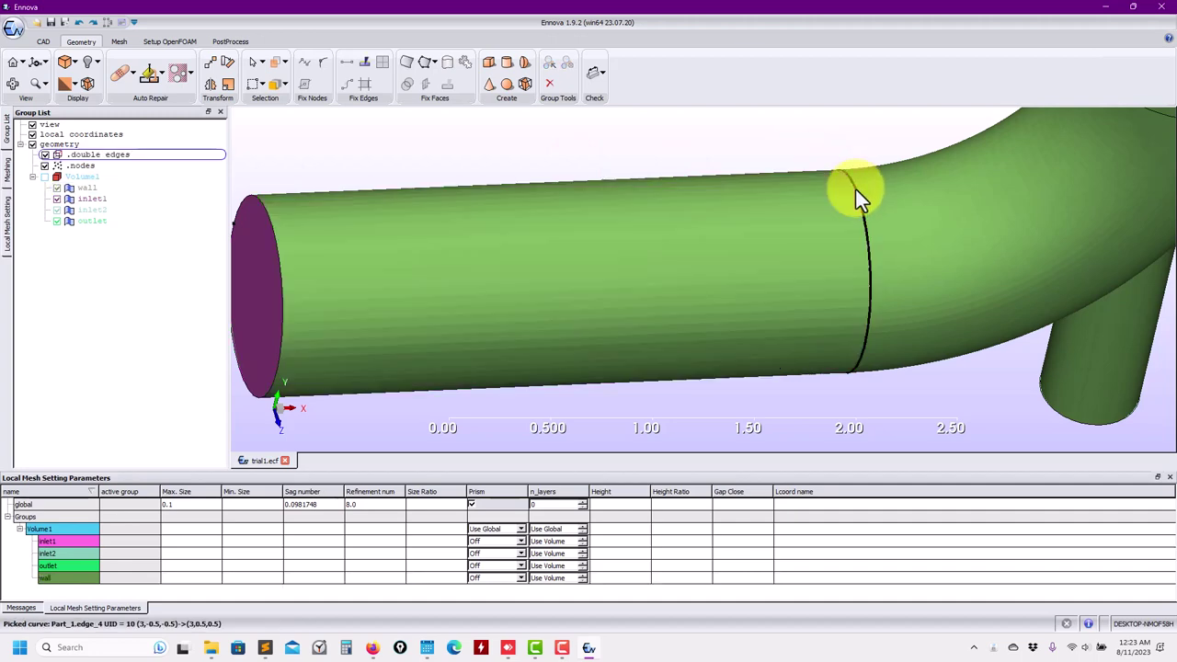
pyautogui.rightClick(855, 190)
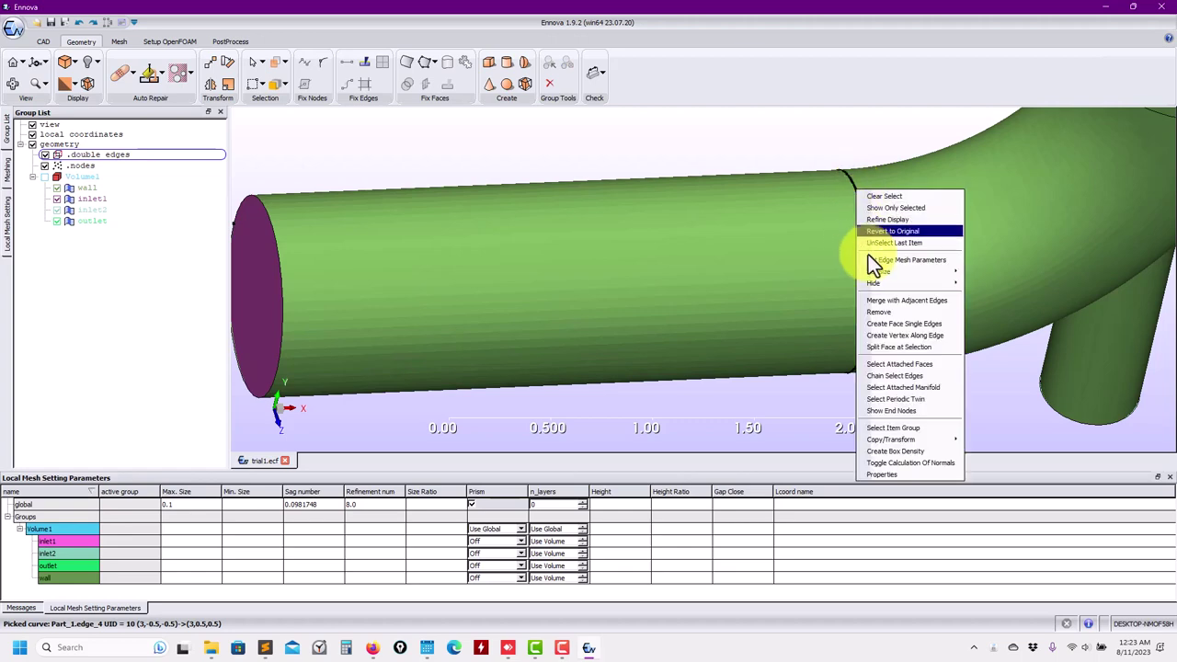
pyautogui.moveTo(892, 272)
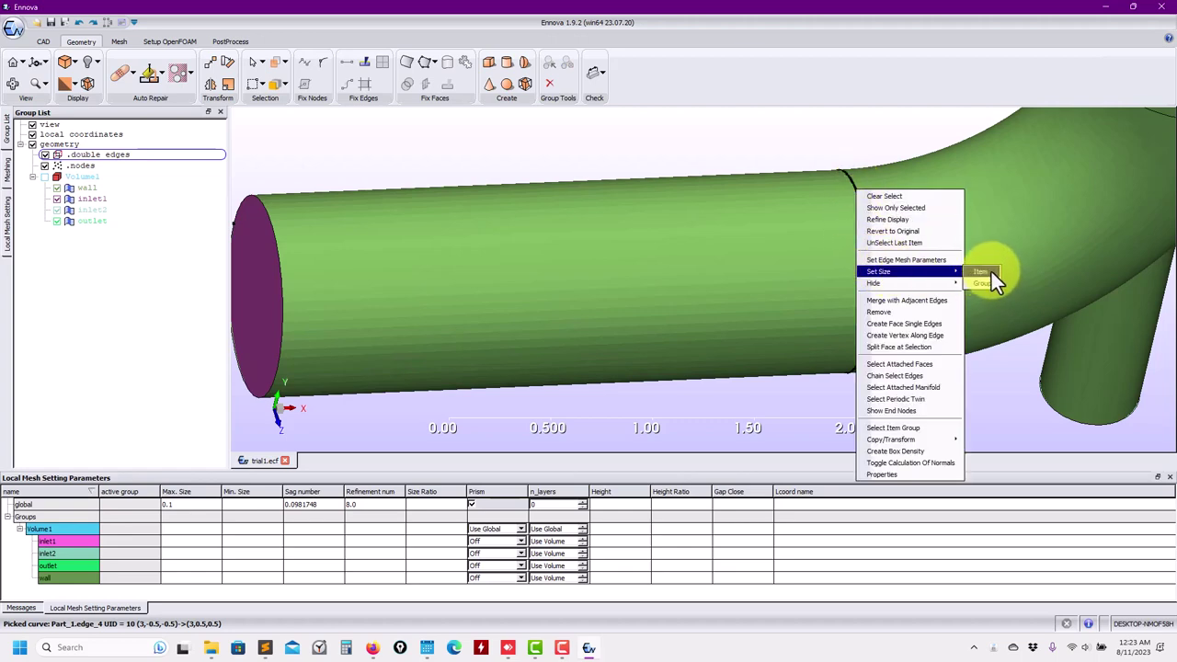
pyautogui.click(992, 271)
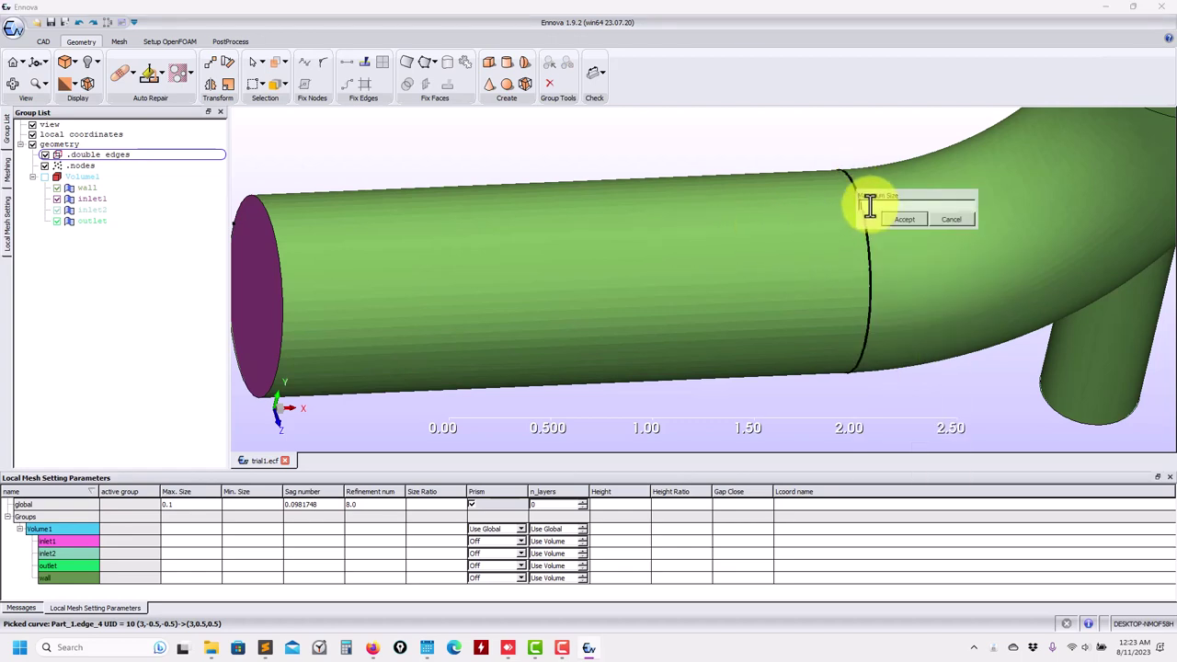
pyautogui.write('0.05')
pyautogui.click(899, 221)
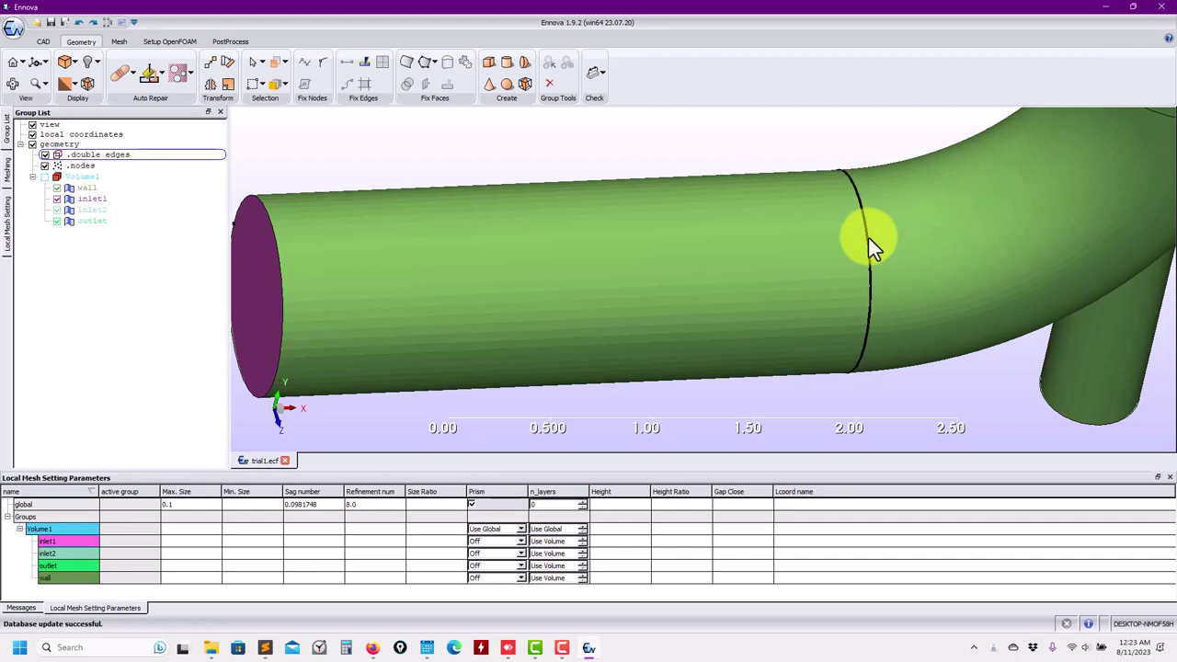
# Check the edge mesh parameters of the edge at the elbow joint and close them without changes
pyautogui.rightClick(868, 237)
pyautogui.click(920, 308)
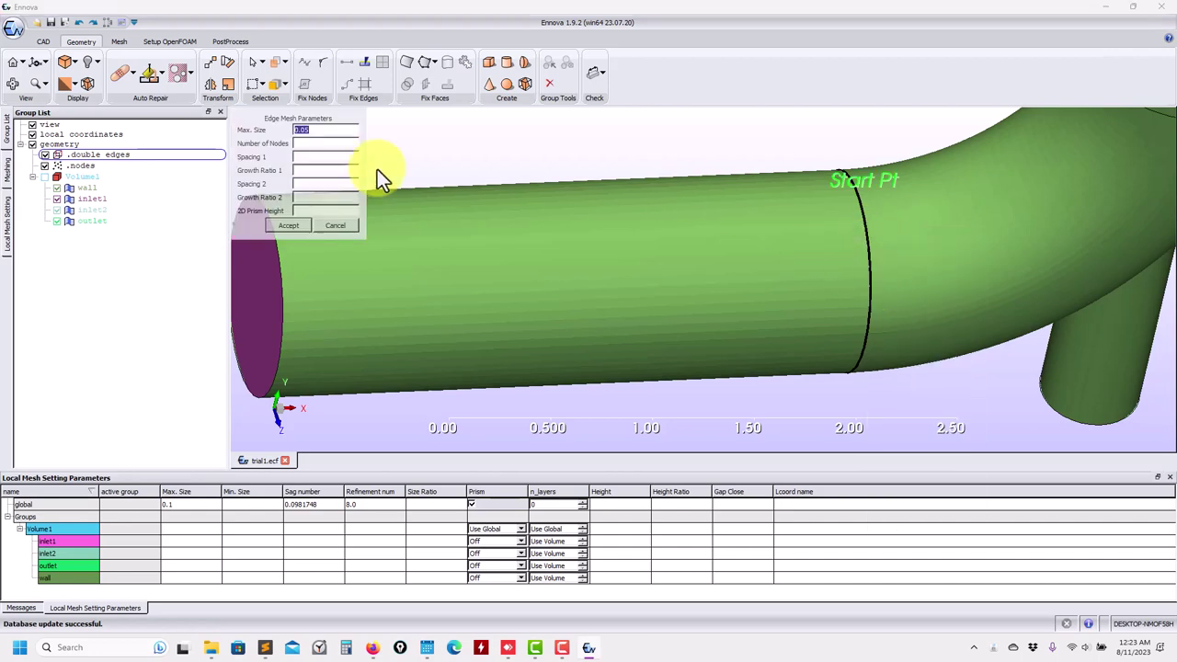
pyautogui.click(341, 226)
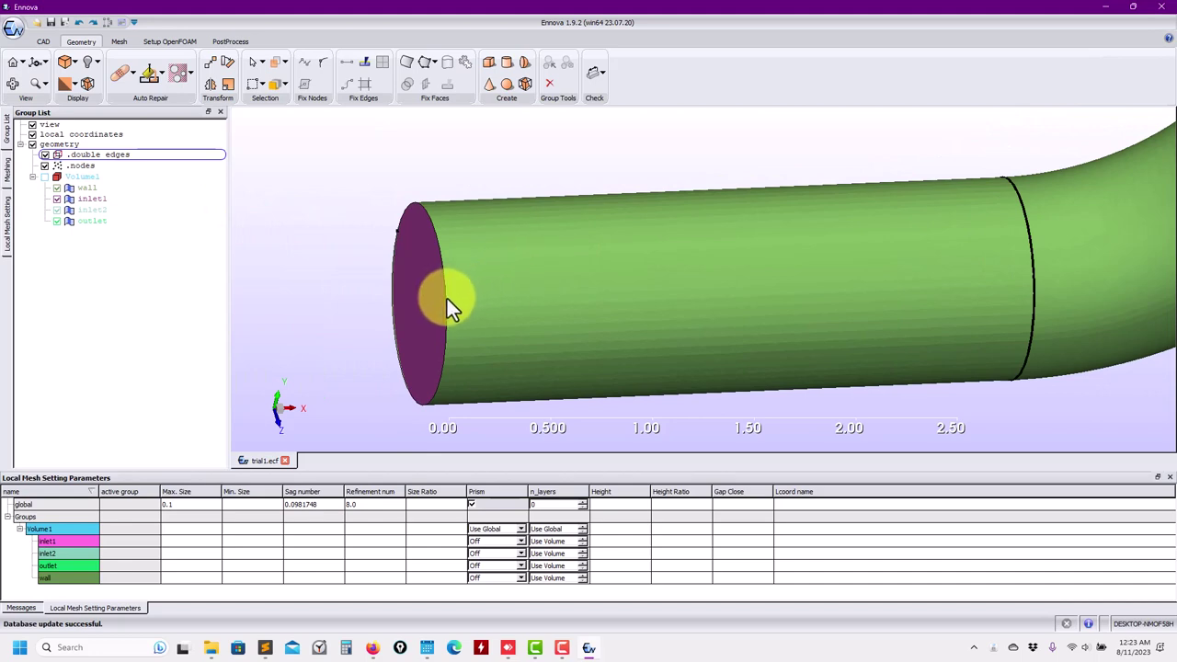
# Set the maximum size of the circular edge around the inlet1 face to 0.01
pyautogui.click(447, 299)
pyautogui.rightClick(448, 299)
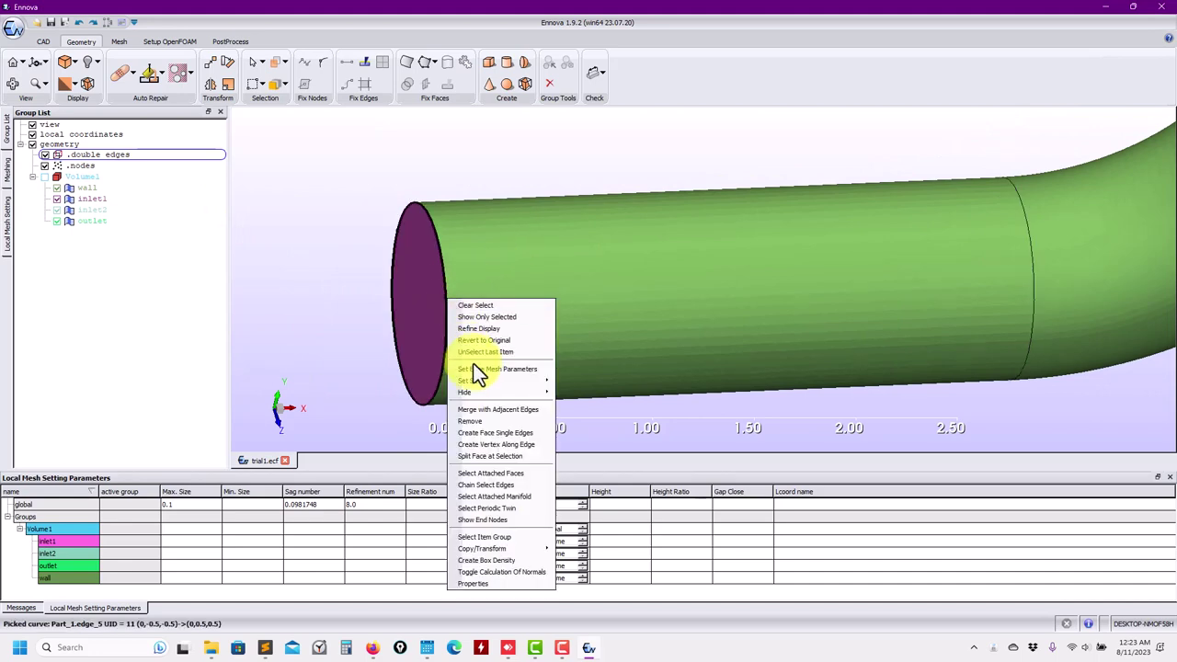
pyautogui.moveTo(475, 378)
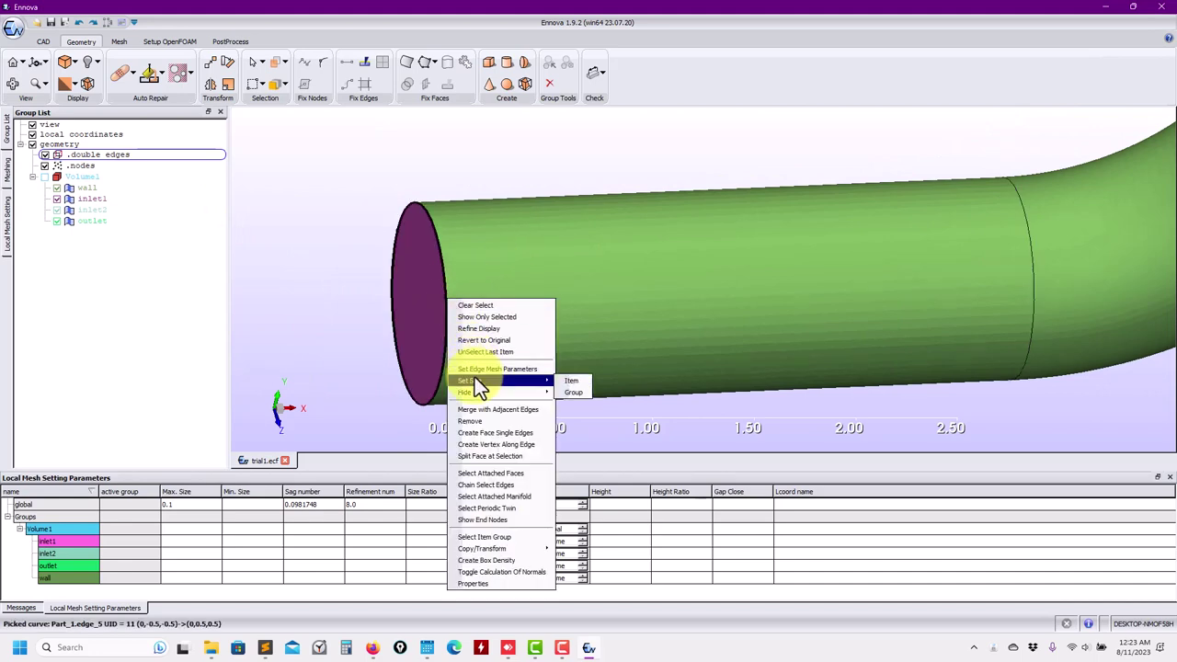
pyautogui.click(572, 381)
pyautogui.write('0.05')
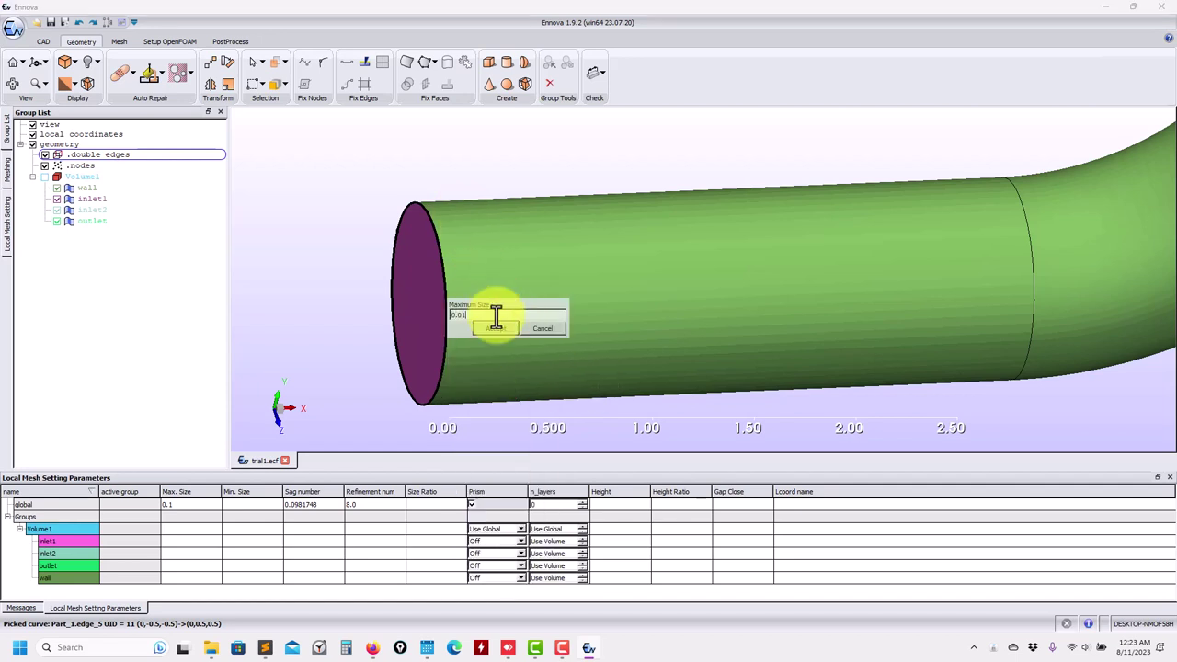
pyautogui.press('Return')
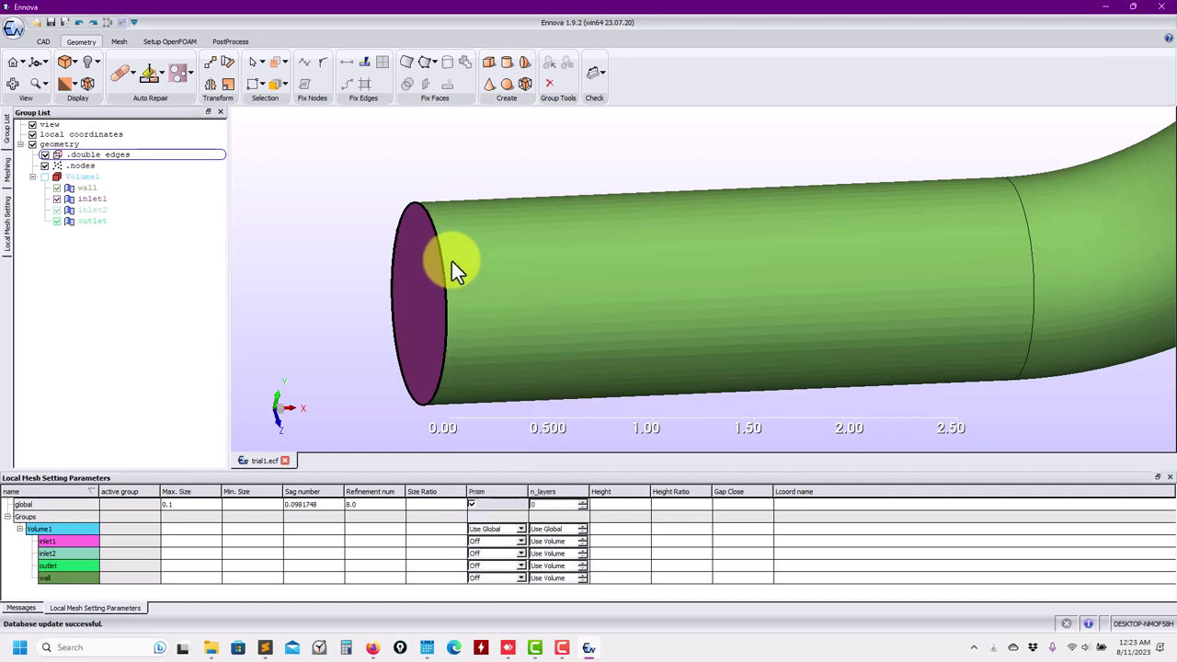
# Mesh only the horizontal pipe's wall face and inspect the element size transition between its two end edges
pyautogui.moveTo(451, 263); pyautogui.dragTo(276, 252, button='middle')
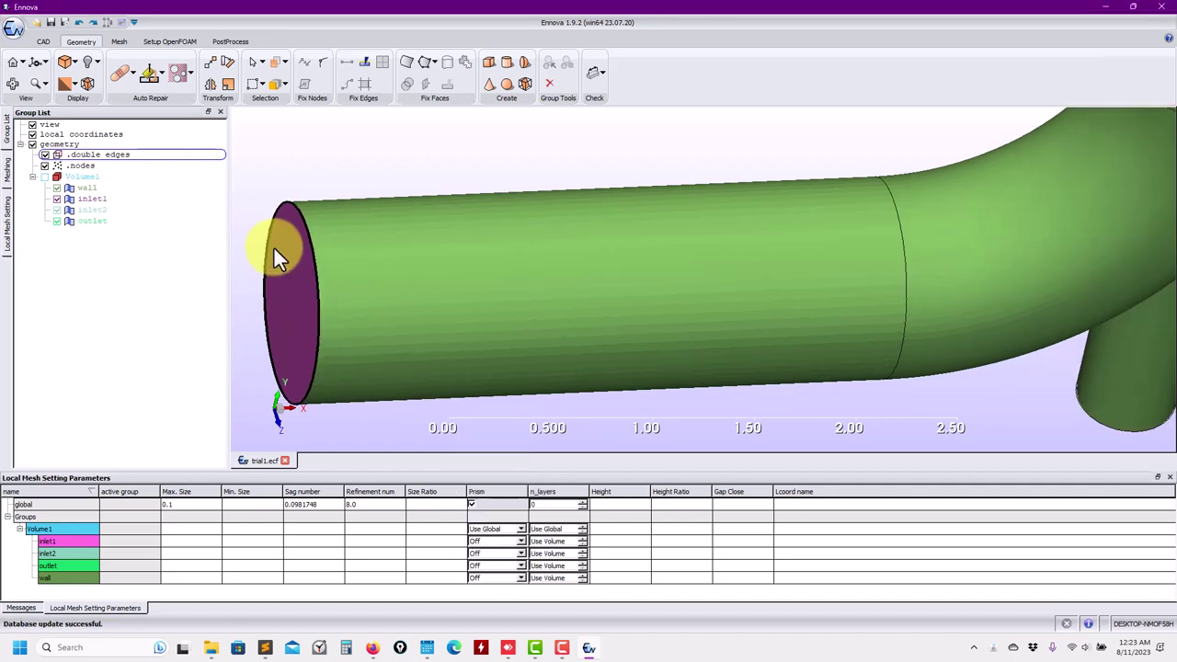
pyautogui.click(506, 258)
pyautogui.rightClick(506, 258)
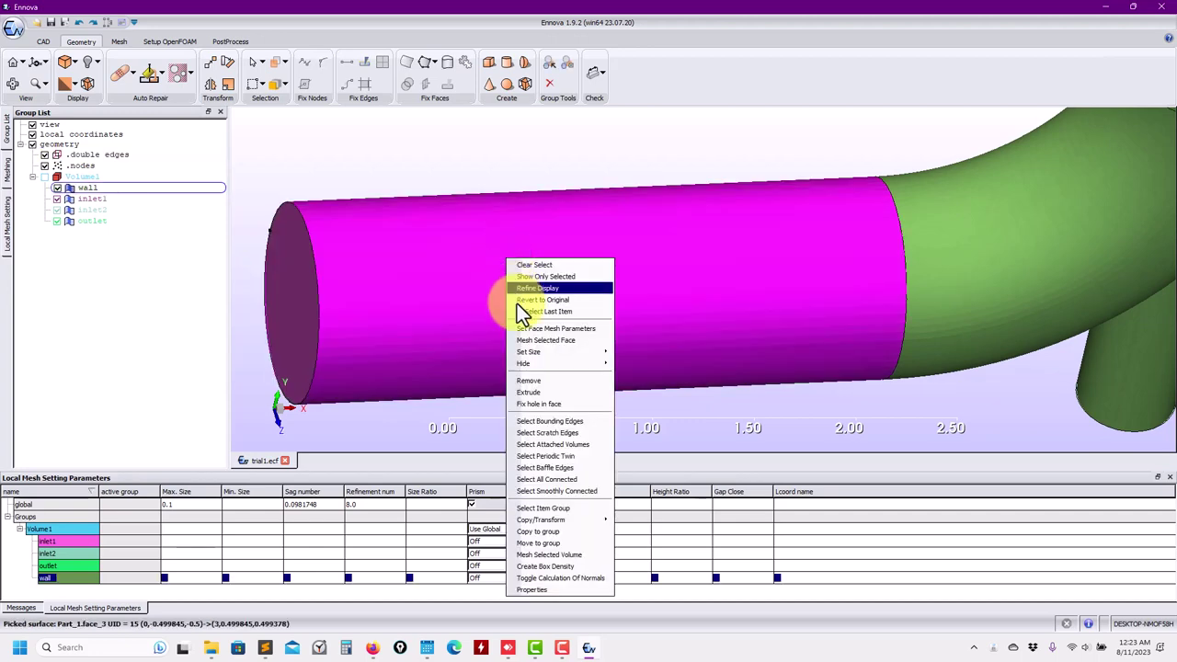
pyautogui.click(543, 340)
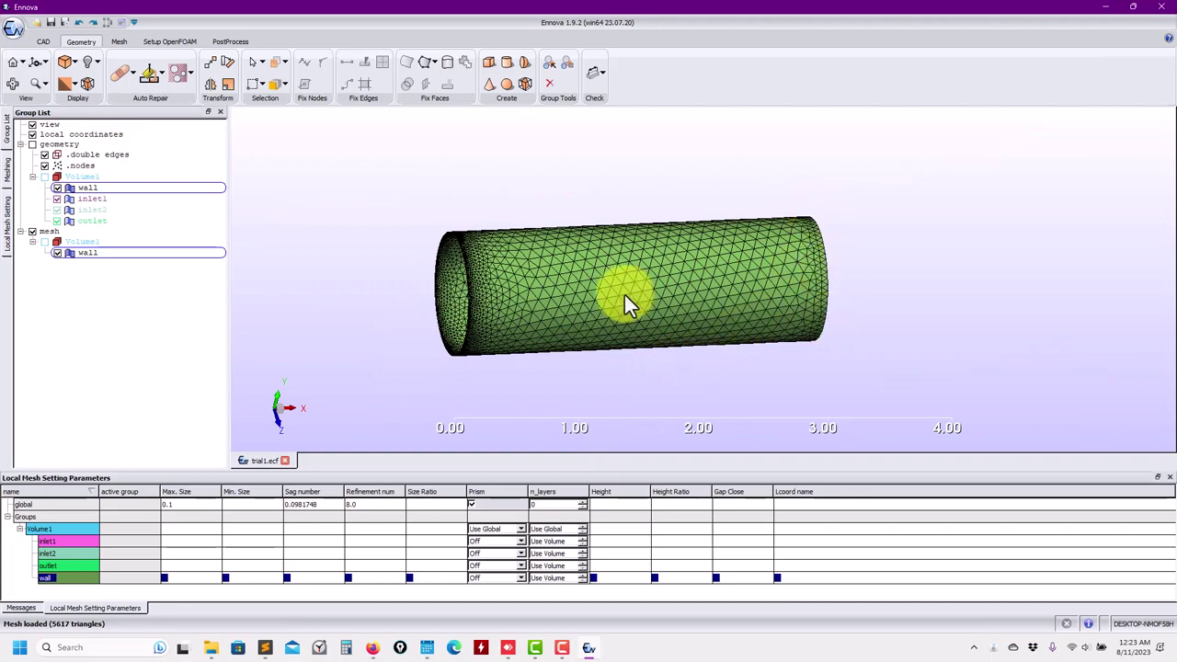
pyautogui.moveTo(625, 304); pyautogui.dragTo(487, 313)
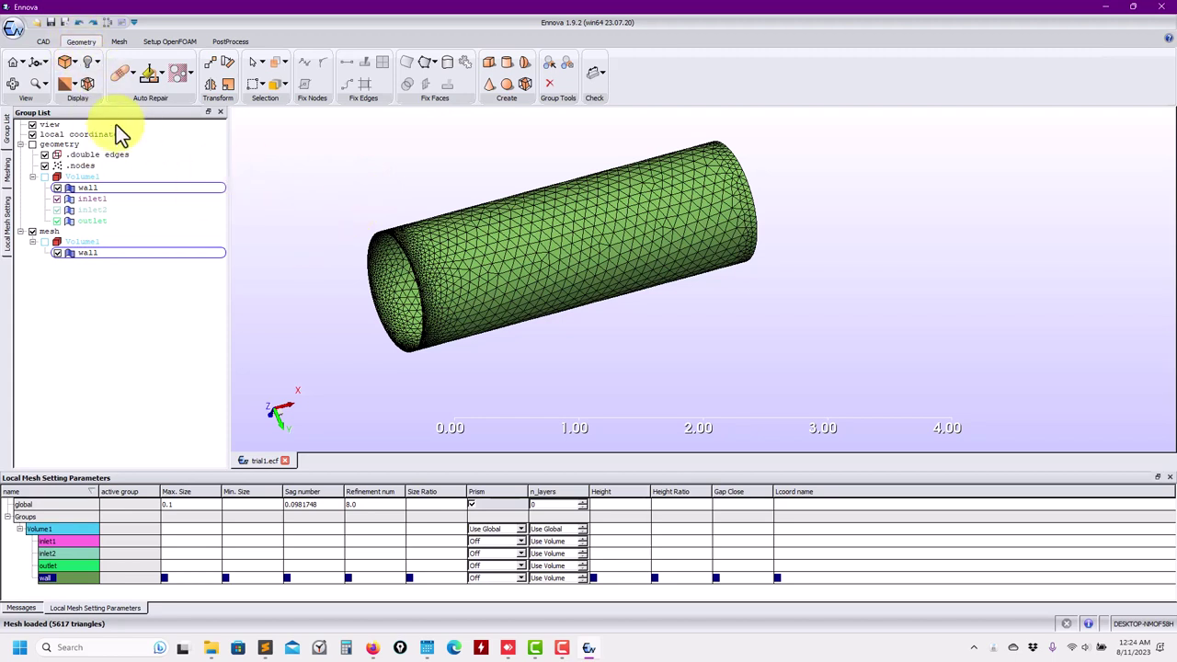
# Delete the refined surface mesh of the horizontal pipe's wall face
pyautogui.click(119, 42)
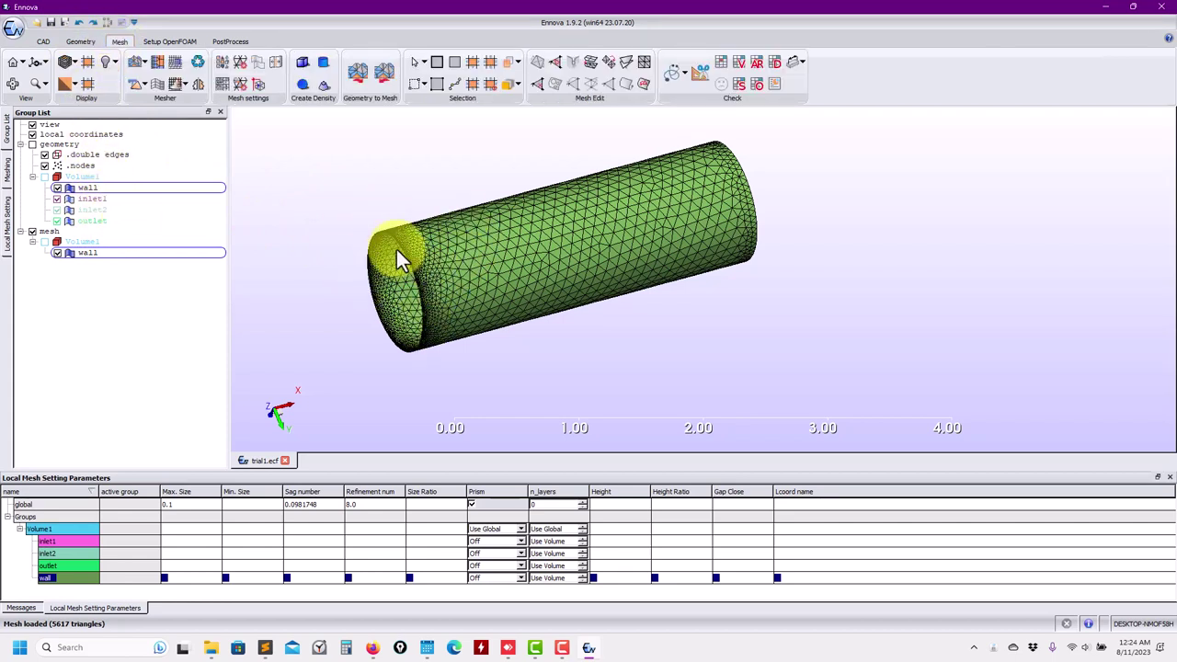
pyautogui.click(80, 42)
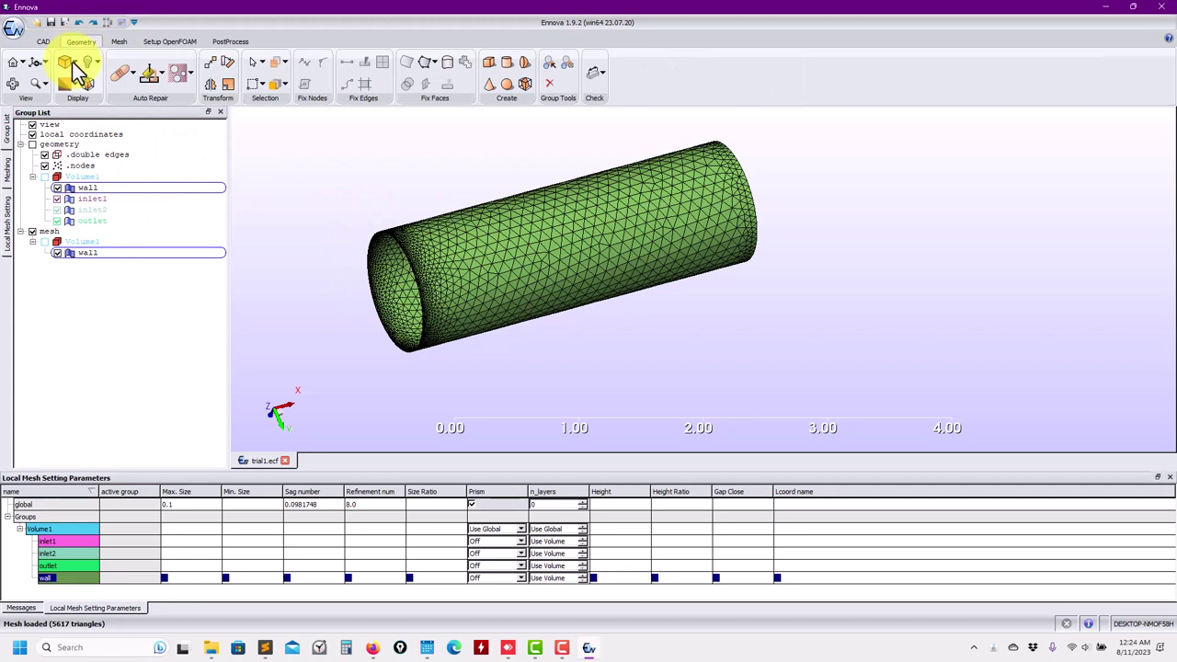
pyautogui.rightClick(46, 231)
pyautogui.click(72, 249)
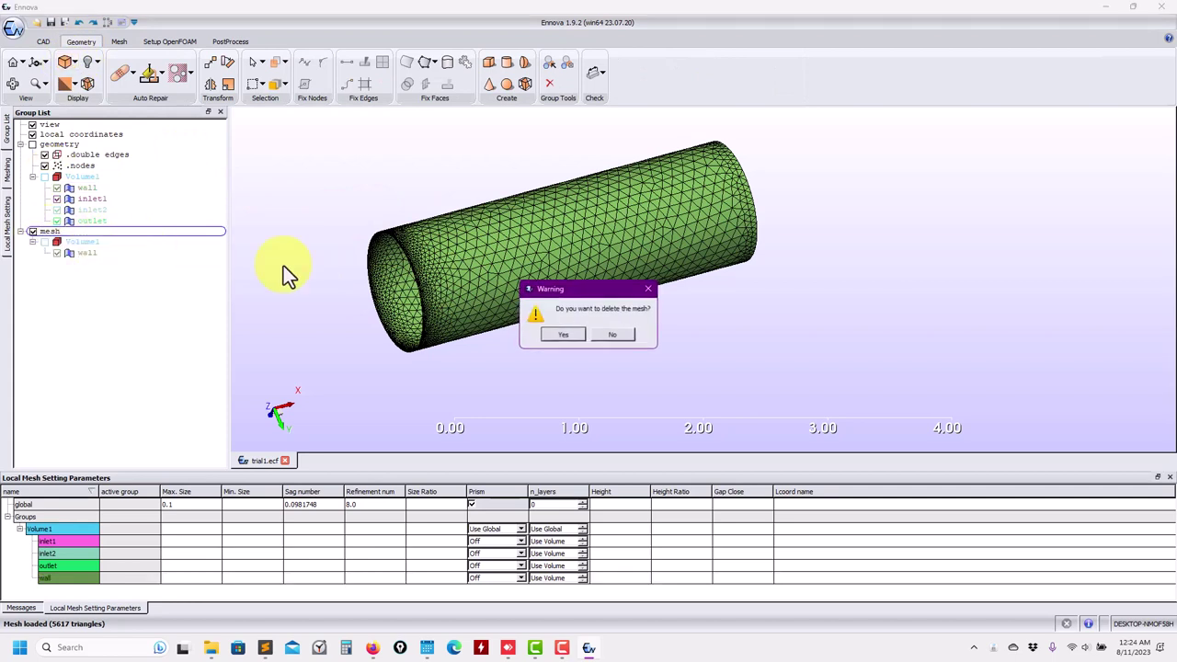
pyautogui.click(563, 336)
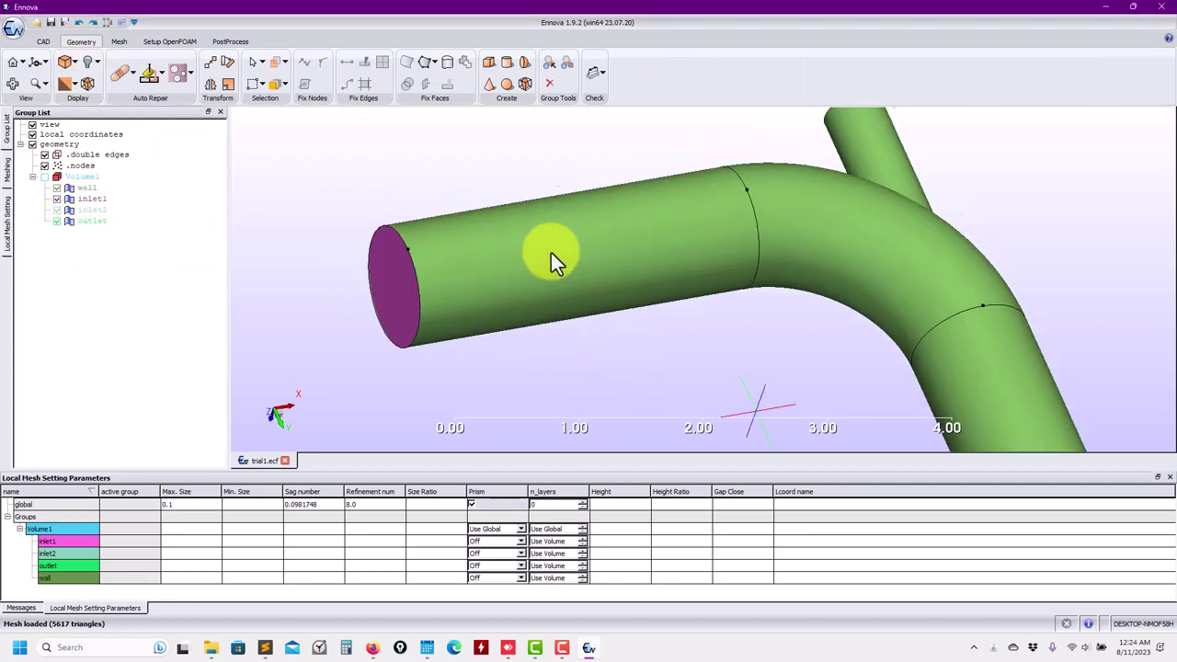
# Show the geometry mesh parameters list and review the local sizes assigned to individual edges and faces
pyautogui.moveTo(551, 254); pyautogui.dragTo(531, 217)
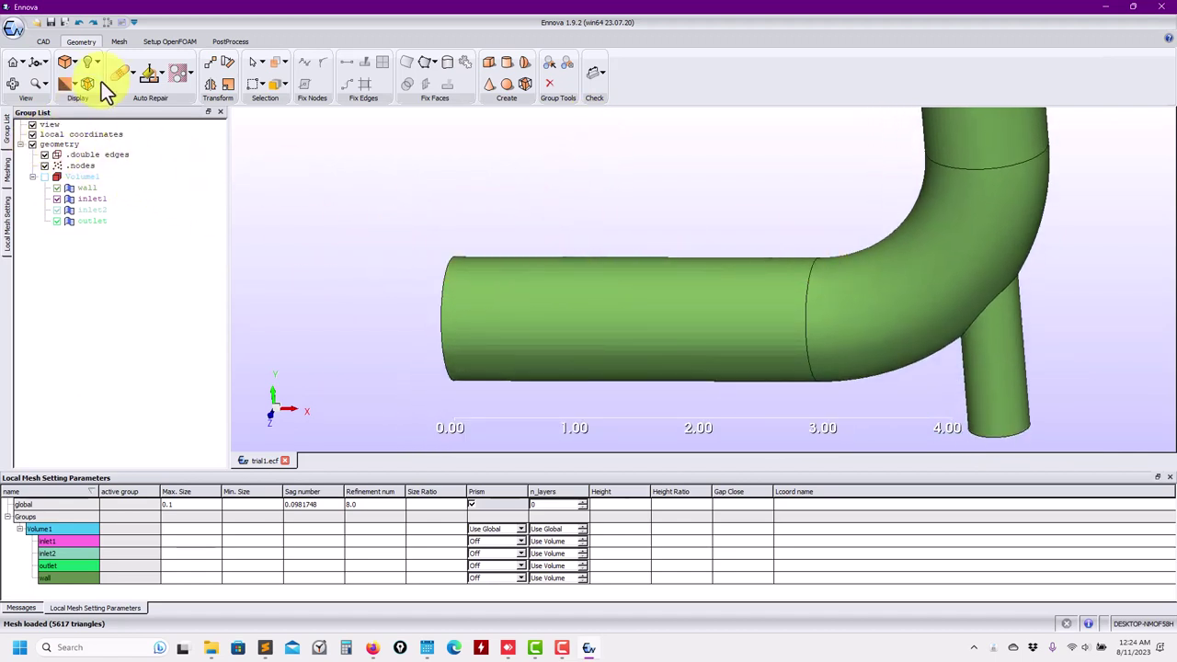
pyautogui.rightClick(52, 144)
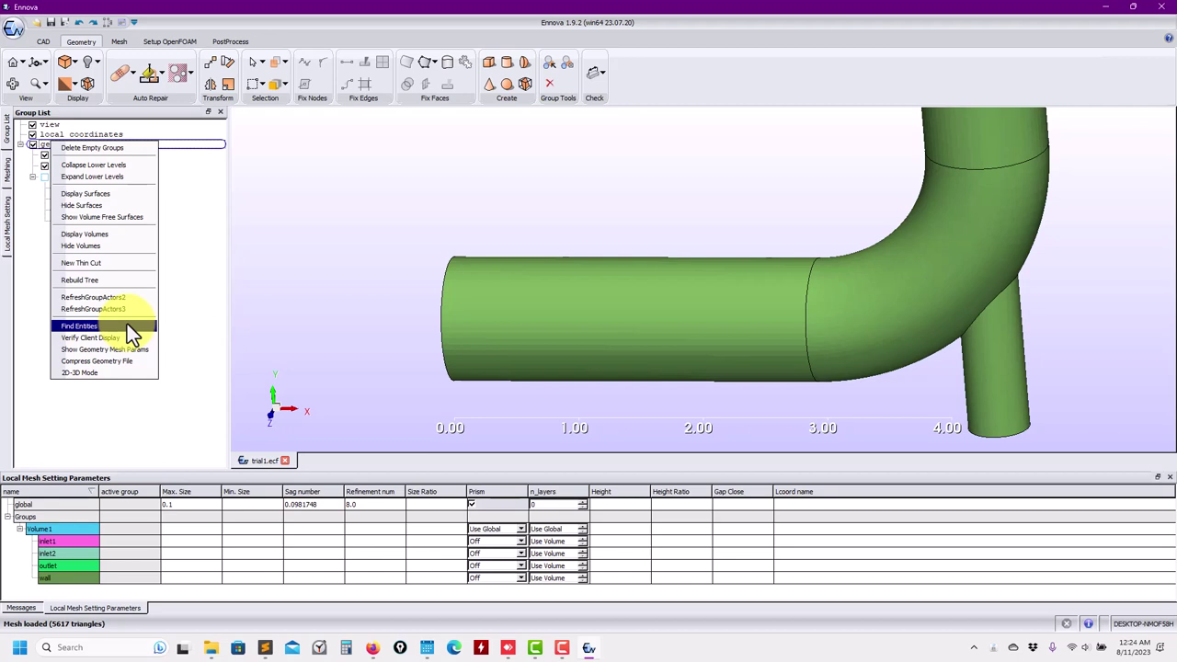
pyautogui.click(88, 352)
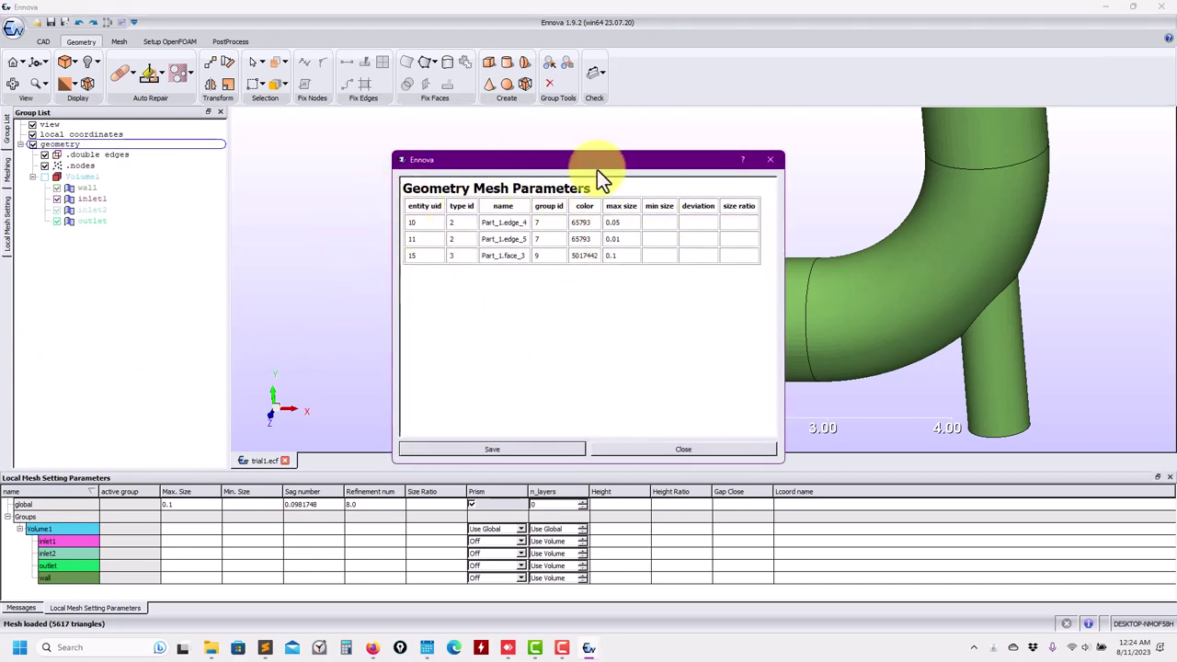
pyautogui.moveTo(597, 169); pyautogui.dragTo(235, 284)
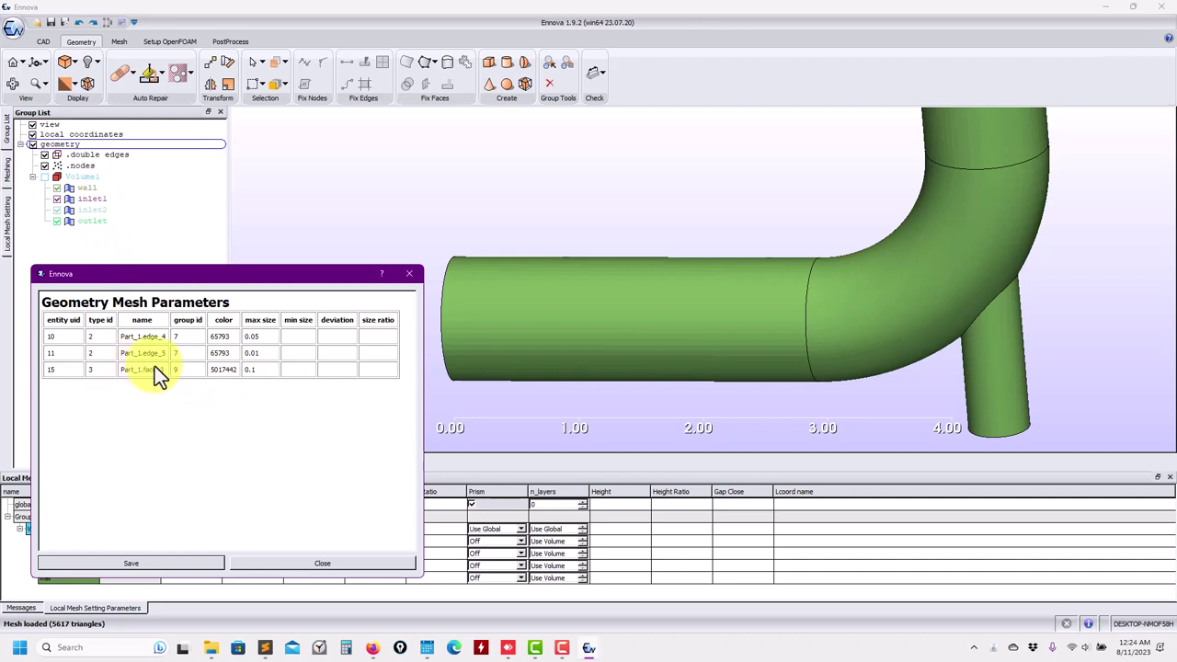
# Find and select the edge named Part_1.edge_5 with Find Entities, copying its name from the geometry mesh parameters list
pyautogui.rightClick(70, 147)
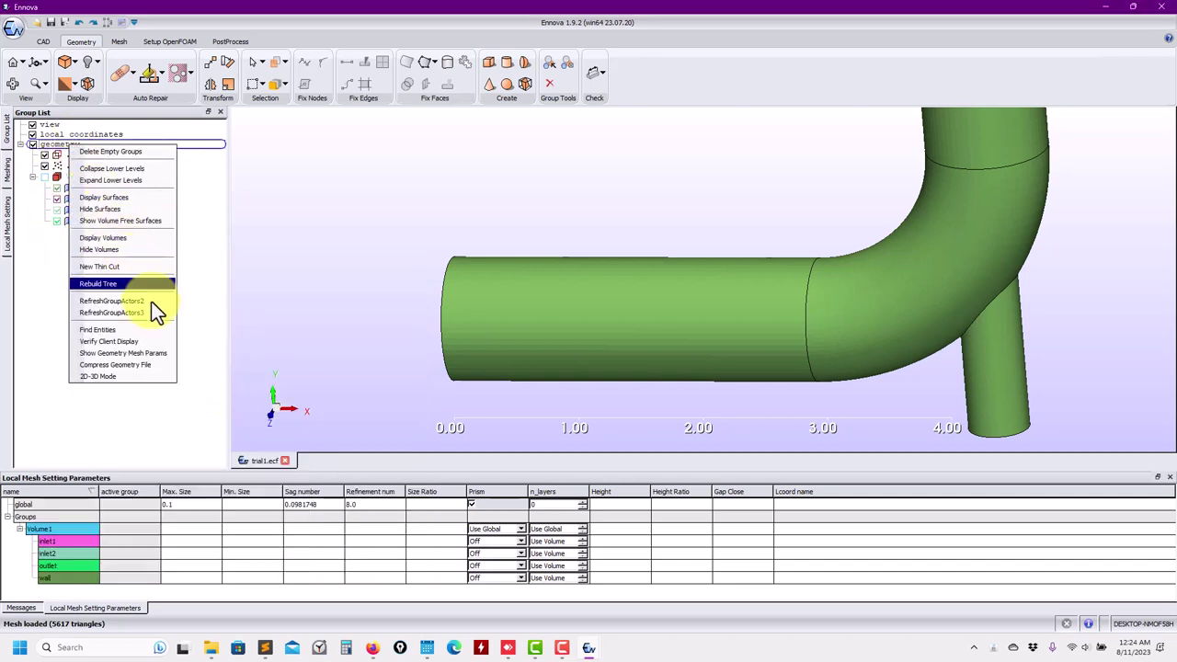
pyautogui.click(156, 327)
pyautogui.moveTo(306, 119); pyautogui.dragTo(947, 275)
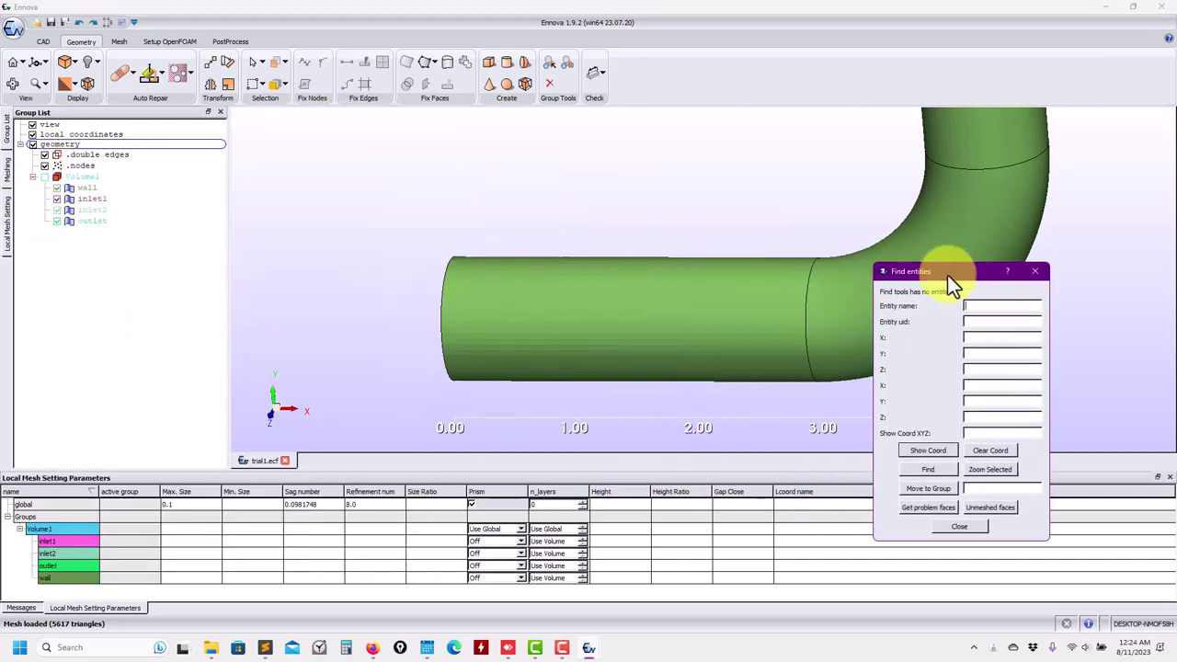
pyautogui.moveTo(590, 644)
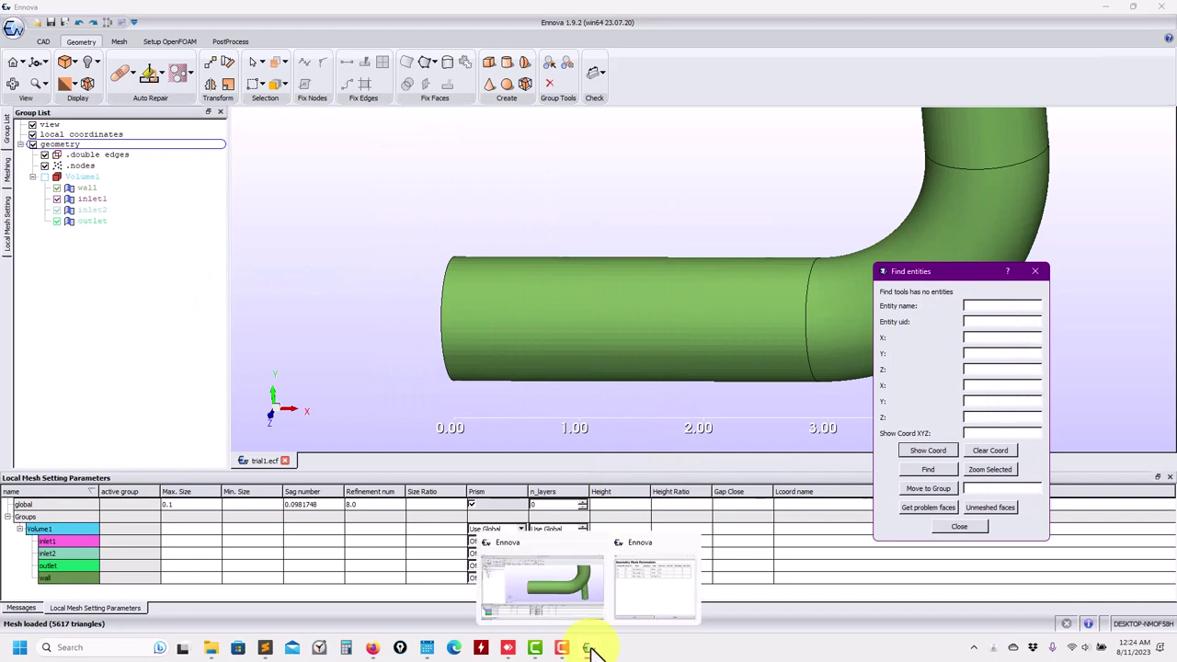
pyautogui.click(657, 596)
pyautogui.moveTo(168, 354); pyautogui.dragTo(120, 356)
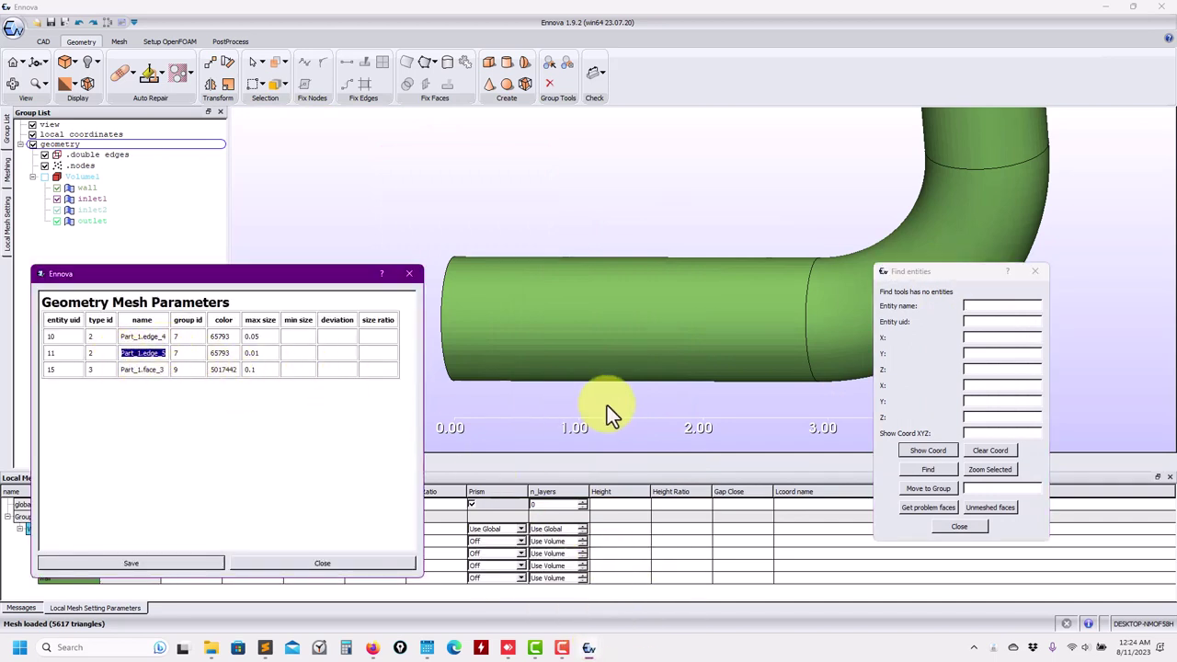
pyautogui.click(982, 306)
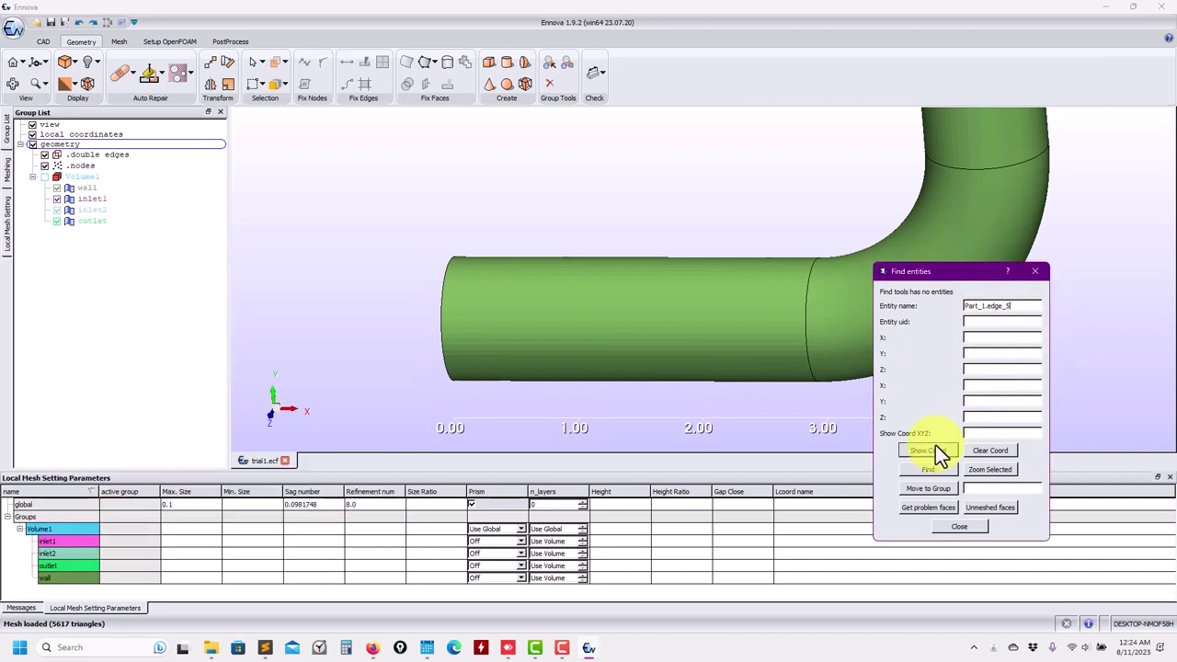
pyautogui.click(929, 469)
pyautogui.moveTo(494, 336); pyautogui.dragTo(659, 345)
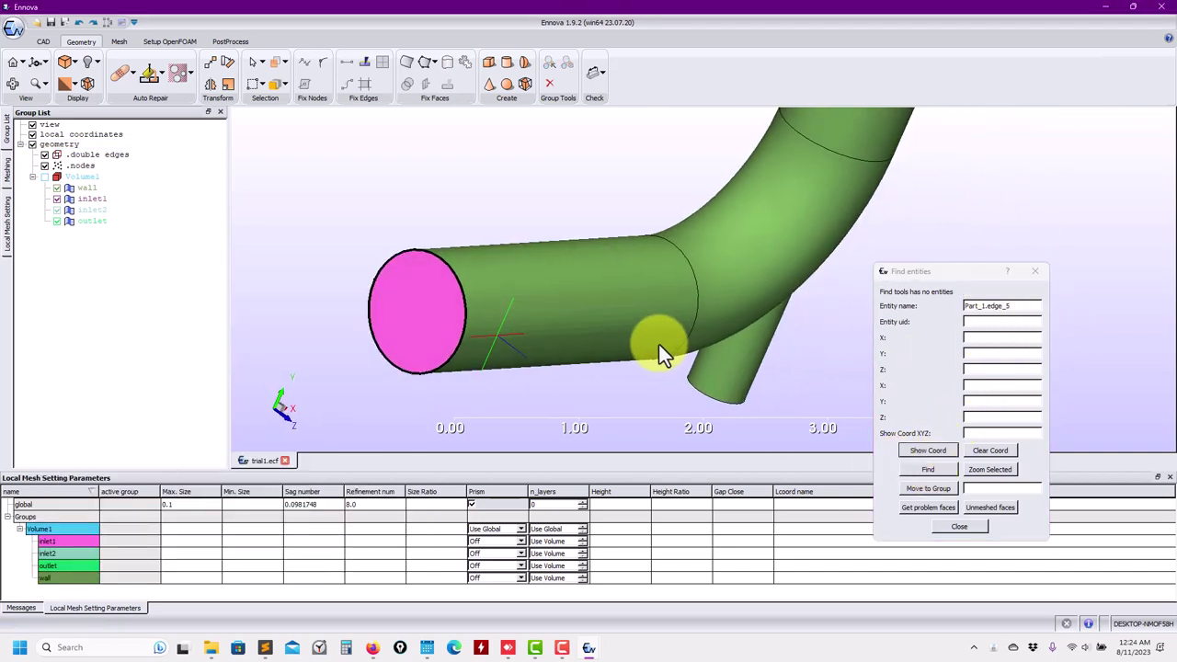
# Clear the edge mesh parameters of the selected circular inlet1 edge, recheck the geometry mesh parameters list and close the entity finder
pyautogui.rightClick(394, 256)
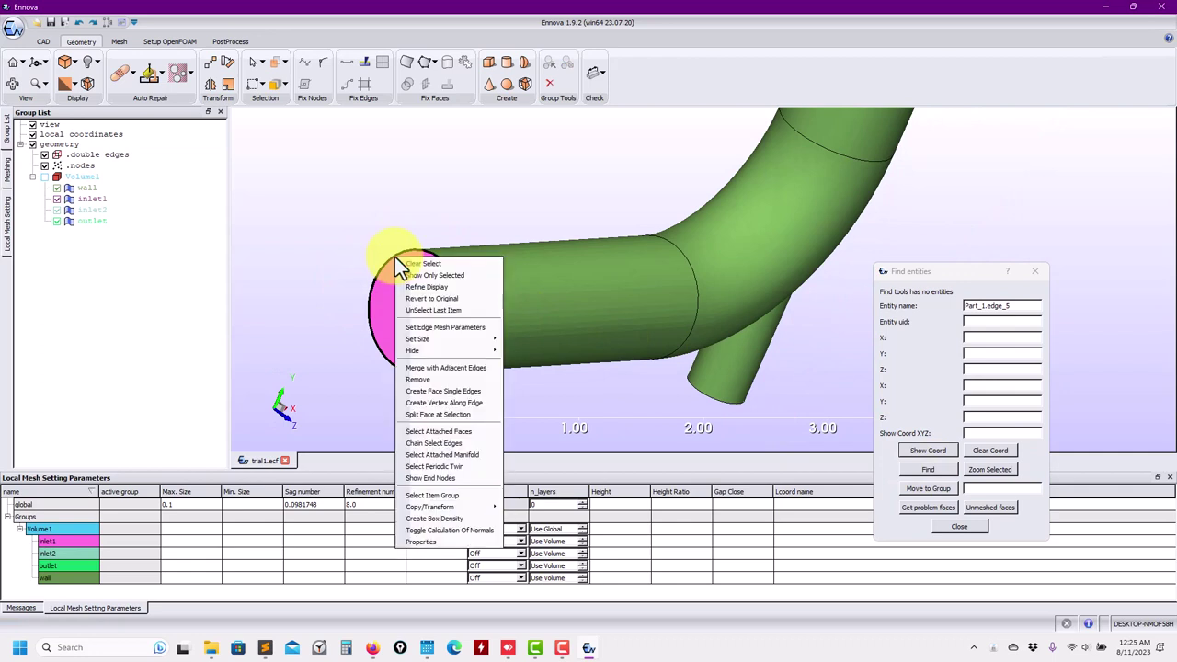
pyautogui.click(464, 328)
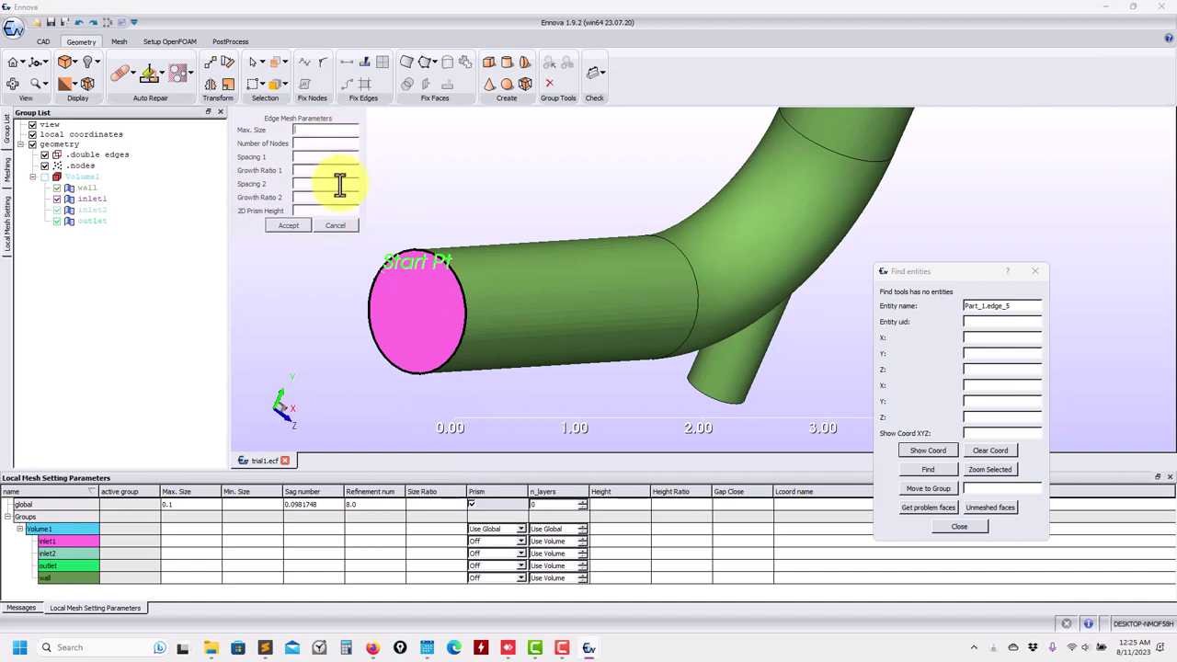
pyautogui.click(298, 224)
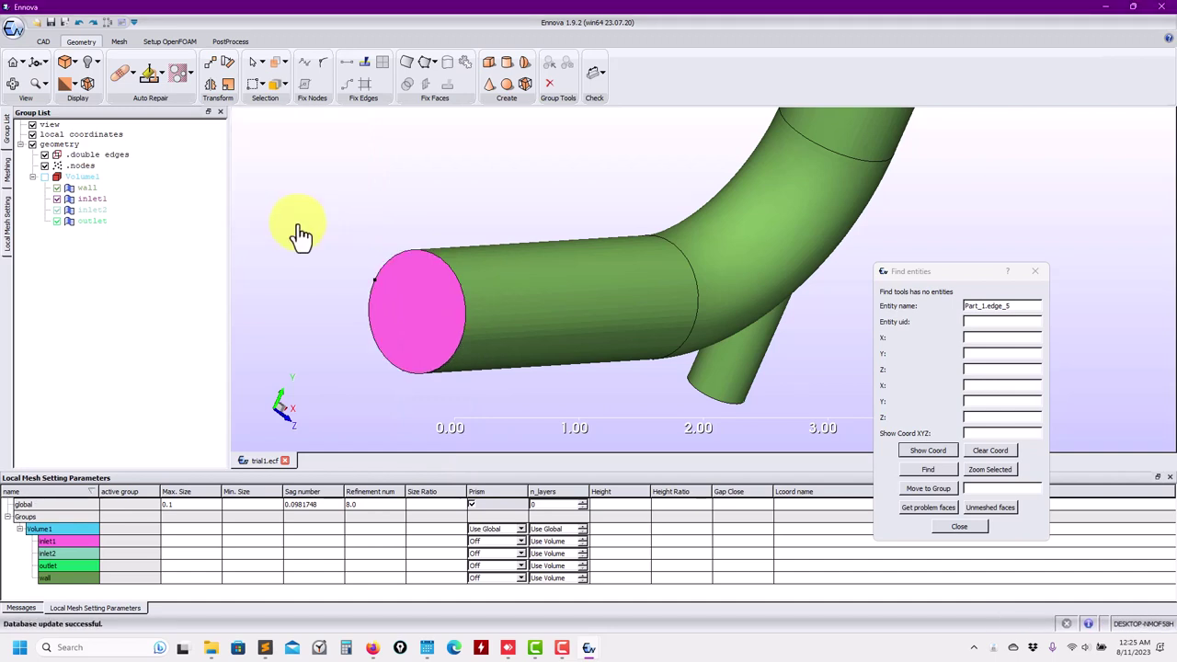
pyautogui.rightClick(56, 146)
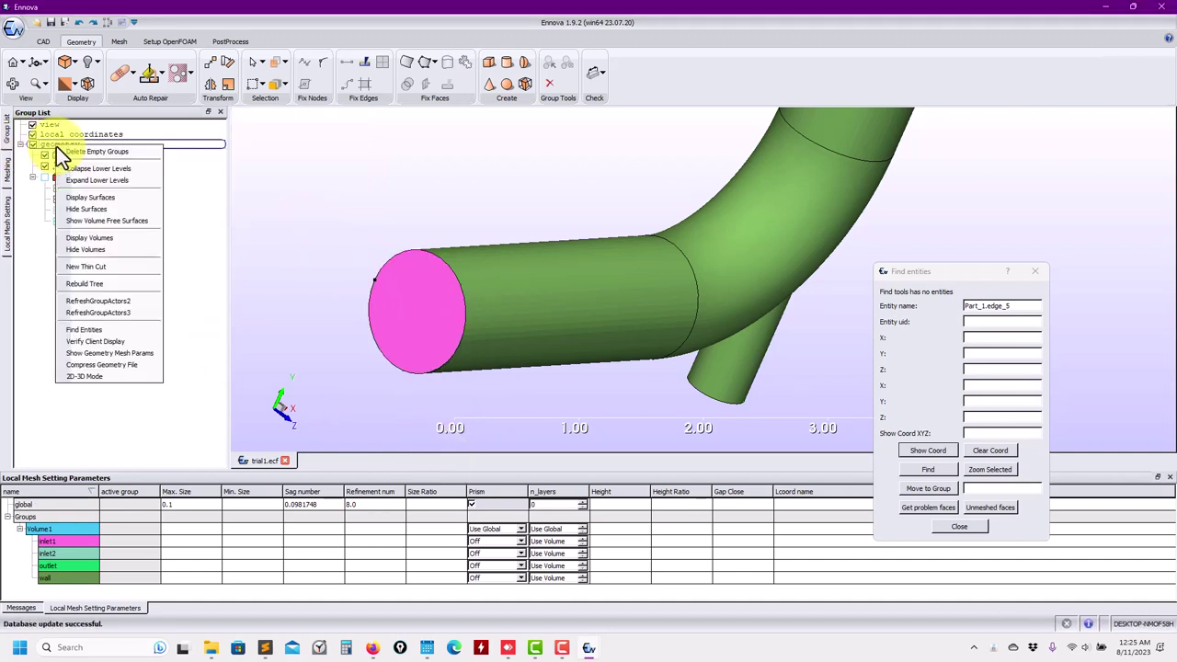
pyautogui.click(142, 355)
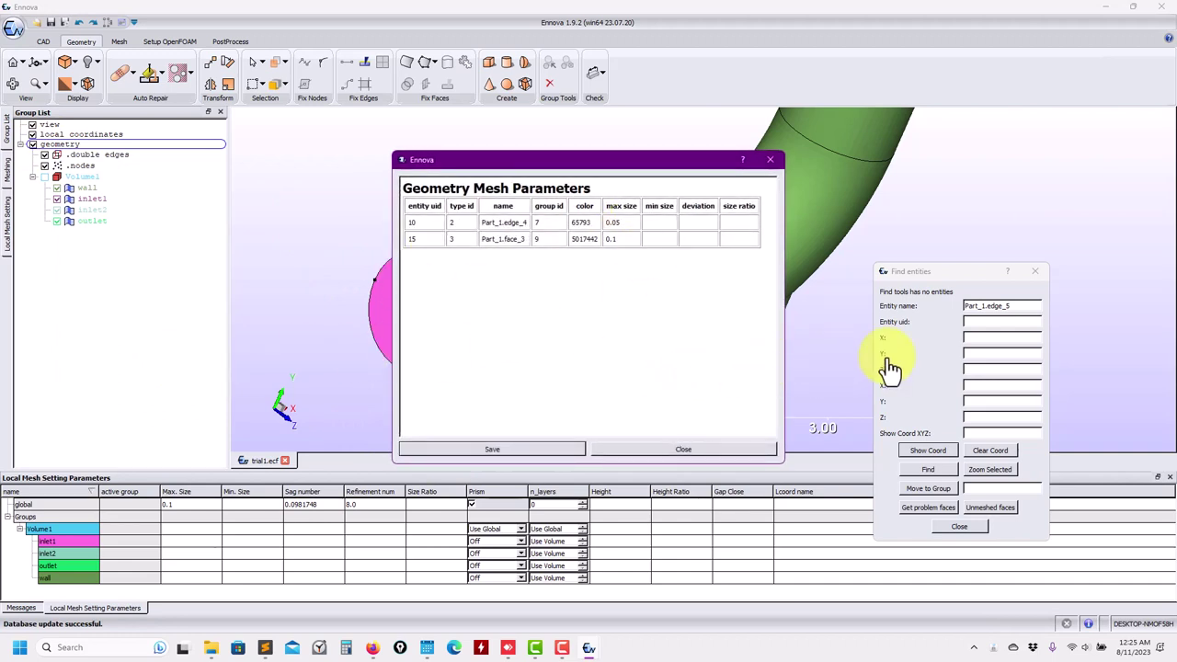
pyautogui.click(1038, 273)
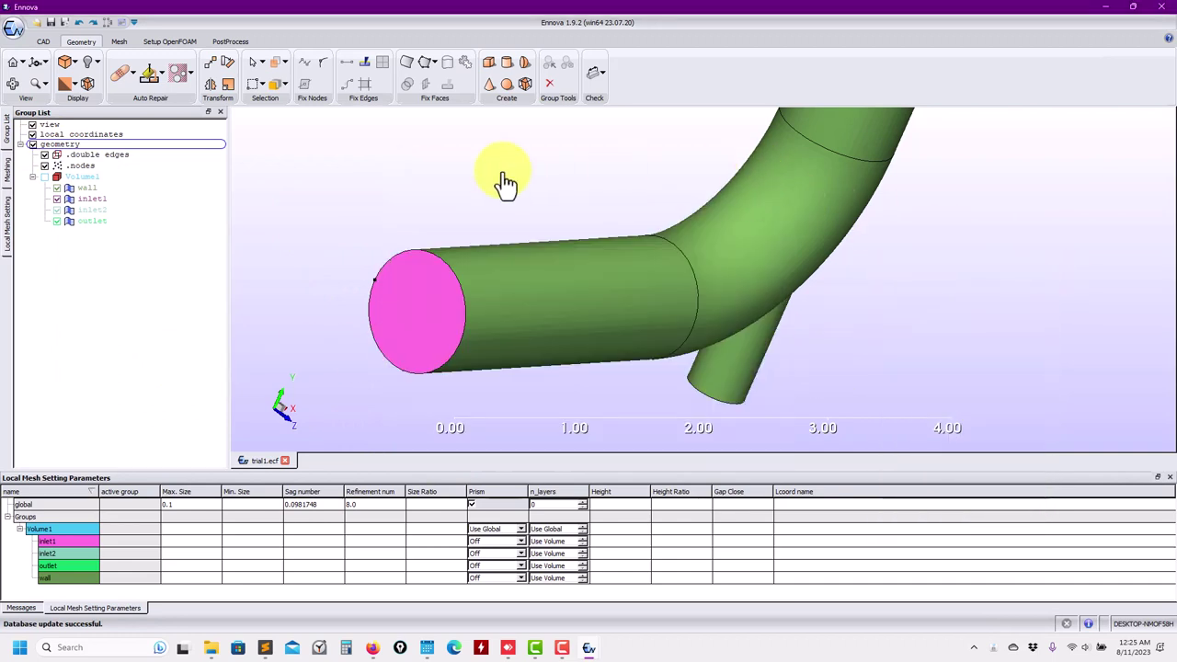
# Select all visible geometry entities, set their maximum size to 0 and recheck the geometry mesh parameters list
pyautogui.click(262, 62)
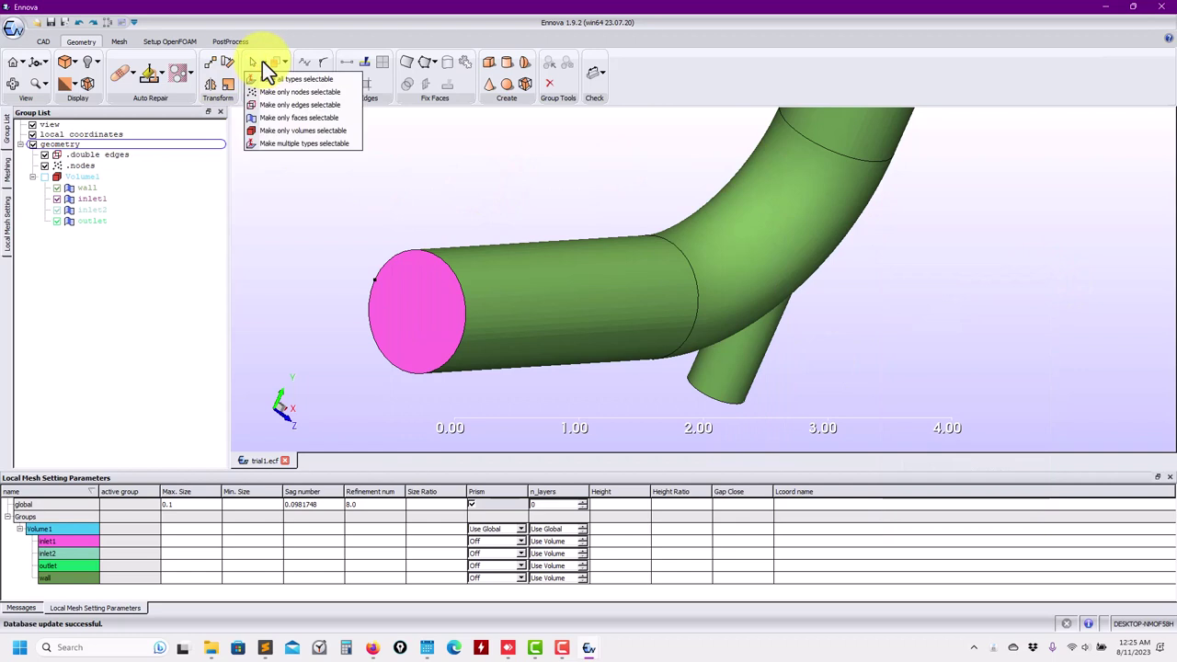
pyautogui.click(252, 104)
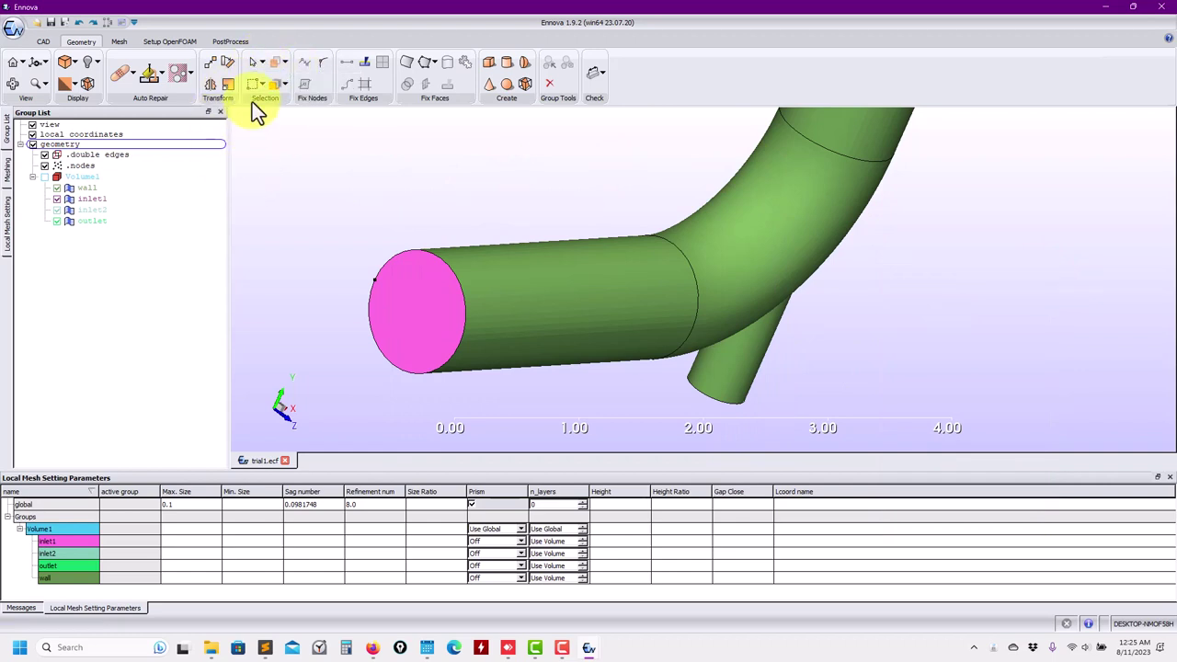
pyautogui.click(261, 84)
pyautogui.click(307, 219)
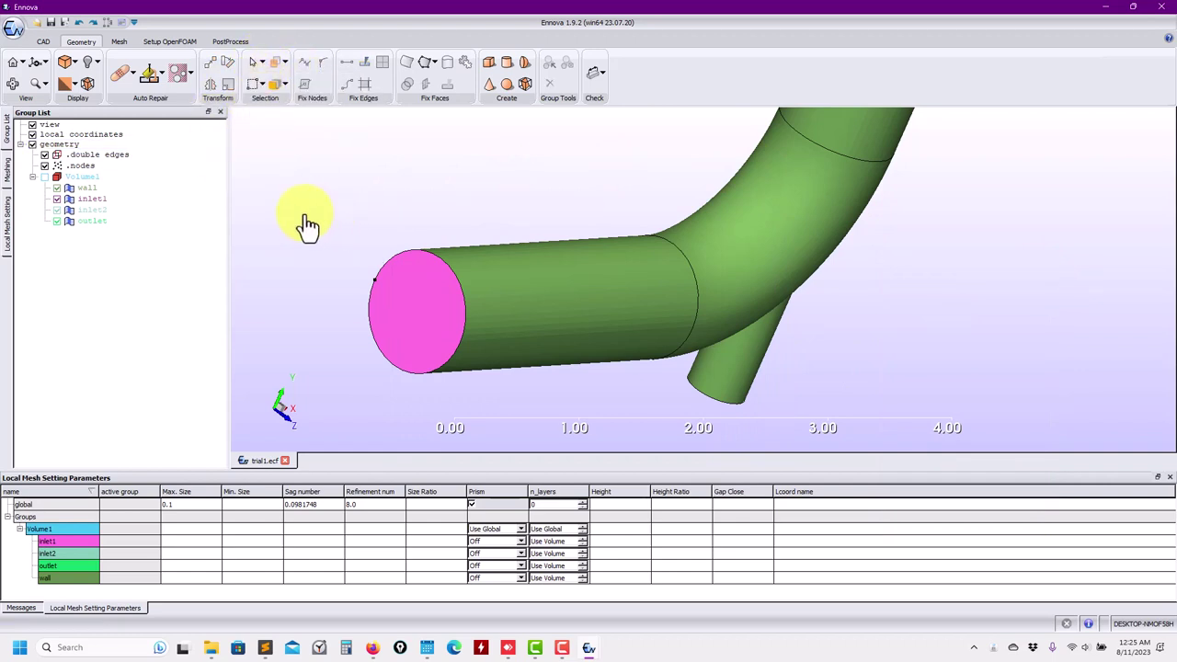
pyautogui.rightClick(309, 225)
pyautogui.click(336, 282)
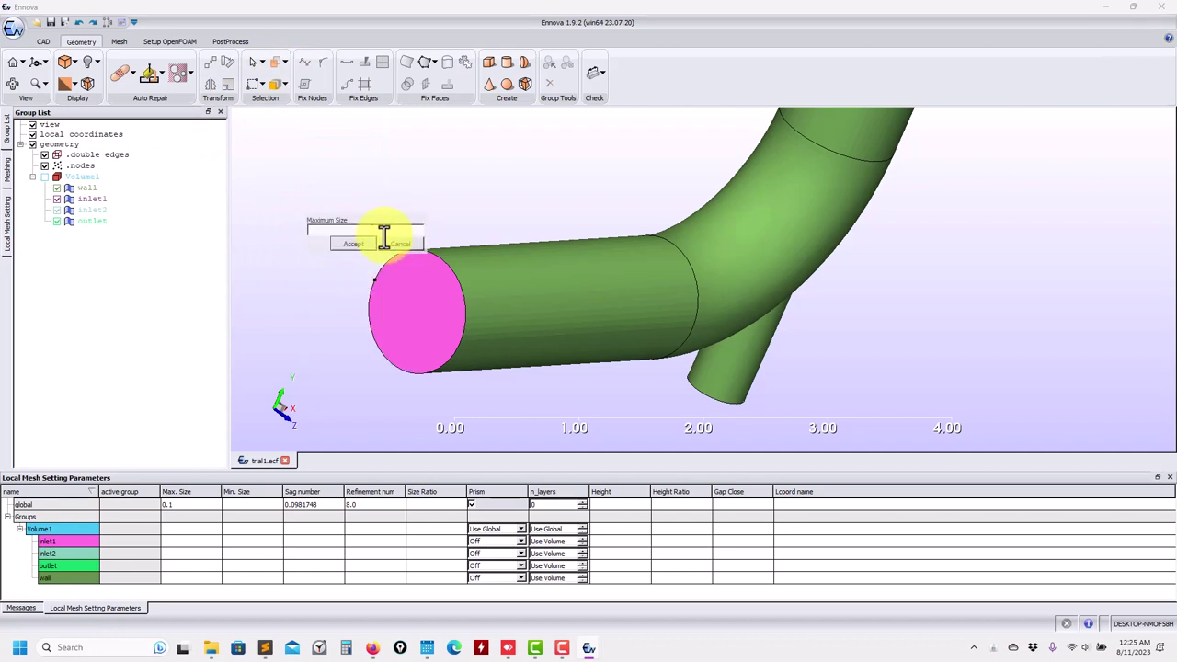
pyautogui.write('0')
pyautogui.click(384, 258)
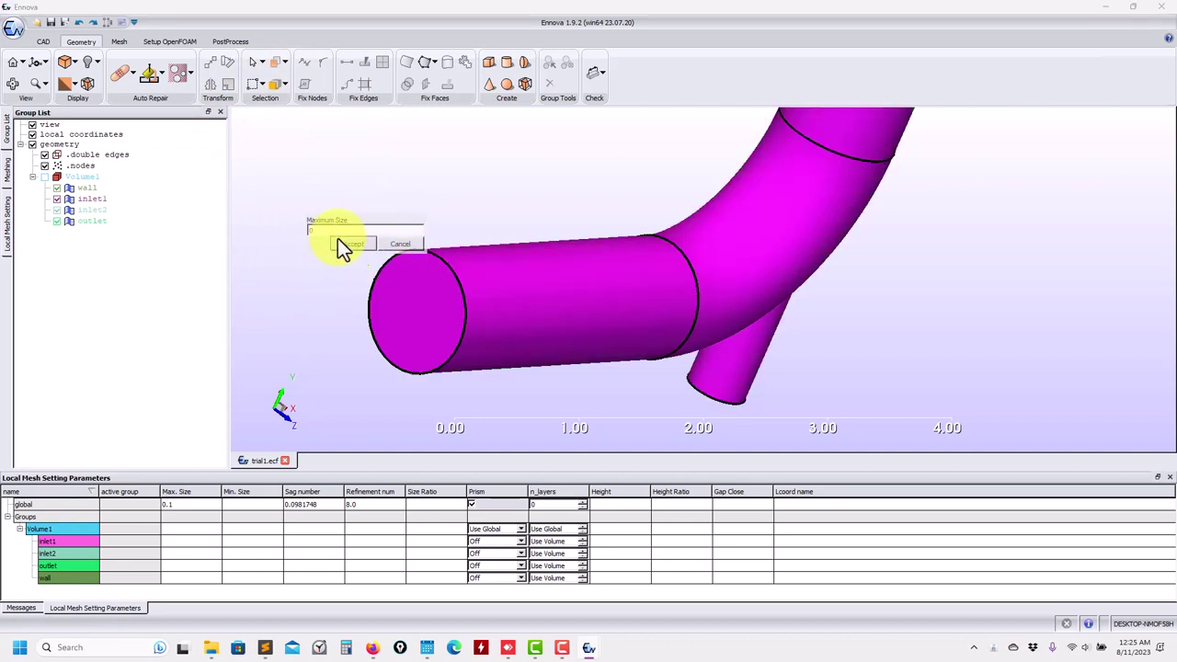
pyautogui.click(338, 241)
pyautogui.rightClick(58, 146)
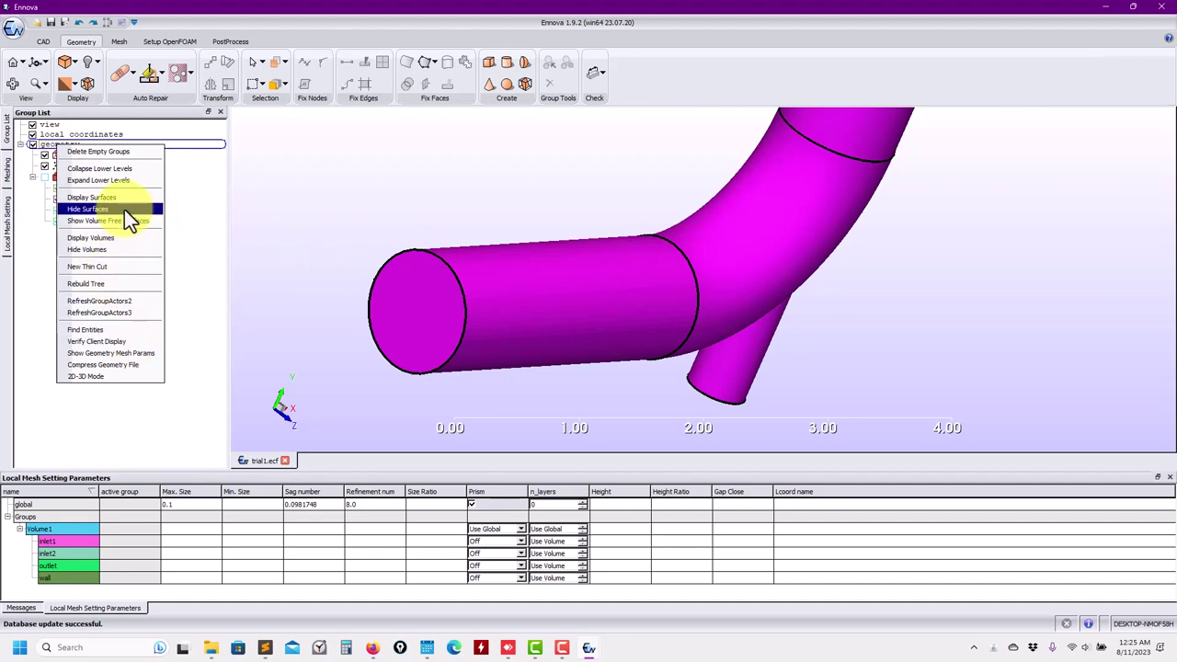
pyautogui.click(148, 355)
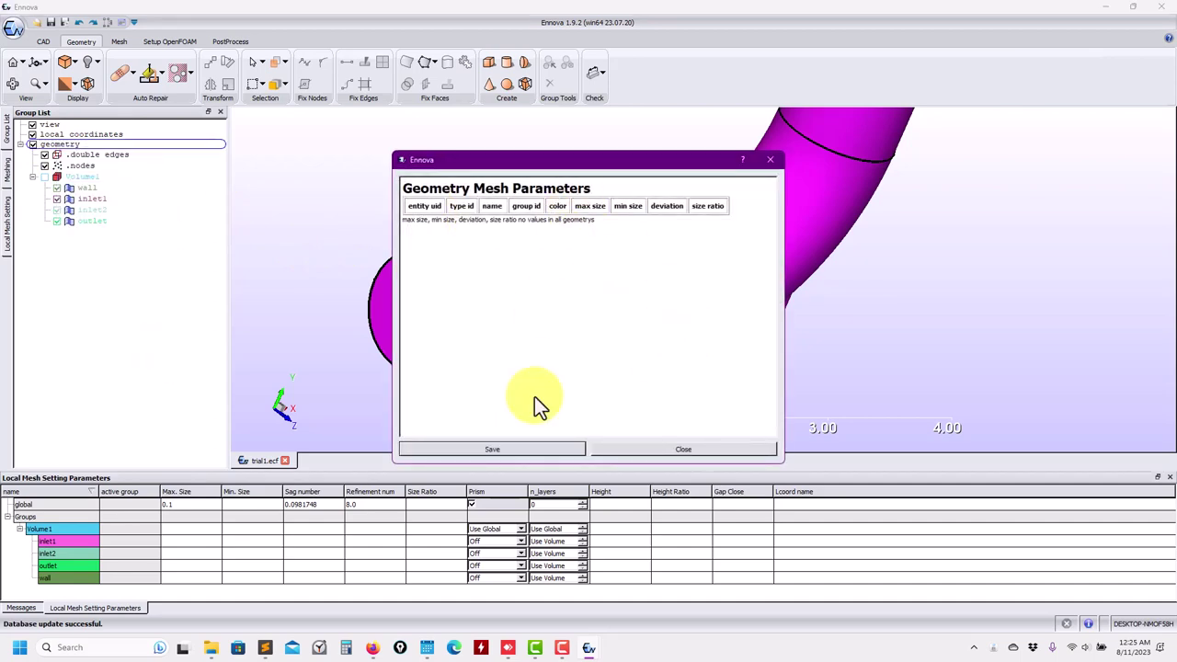
pyautogui.click(682, 448)
# Move the horizontal pipe's wall face from the wall group into a new group named wall1
pyautogui.moveTo(699, 437); pyautogui.dragTo(670, 210, button='middle')
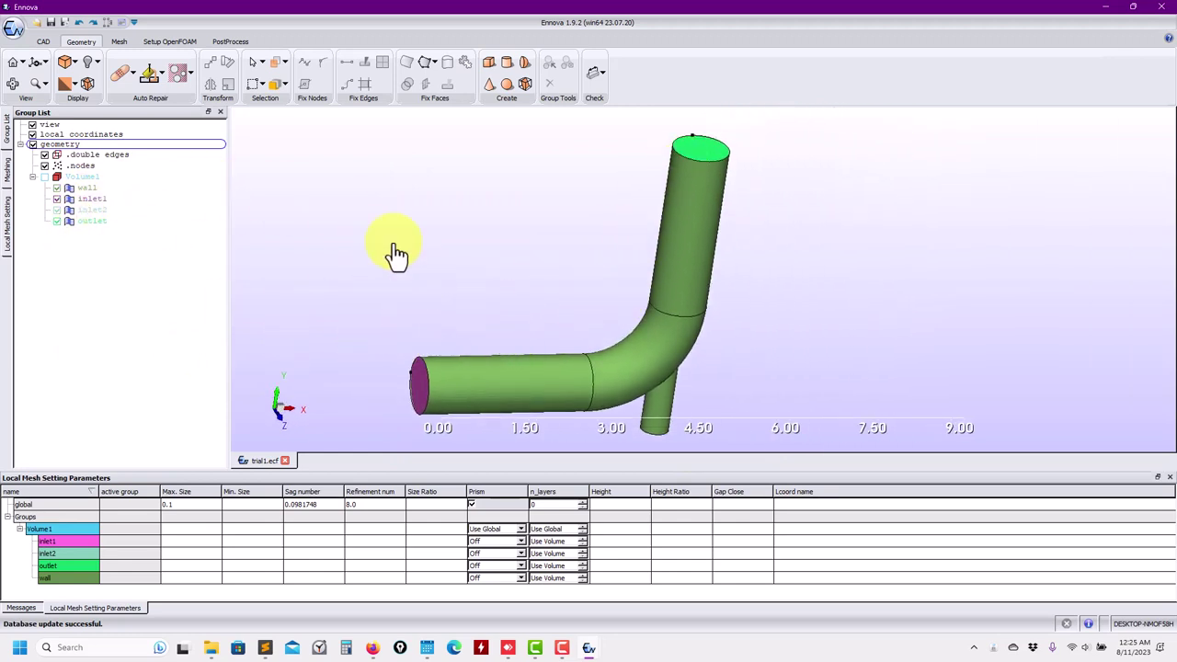
pyautogui.moveTo(455, 341); pyautogui.dragTo(454, 276, button='middle')
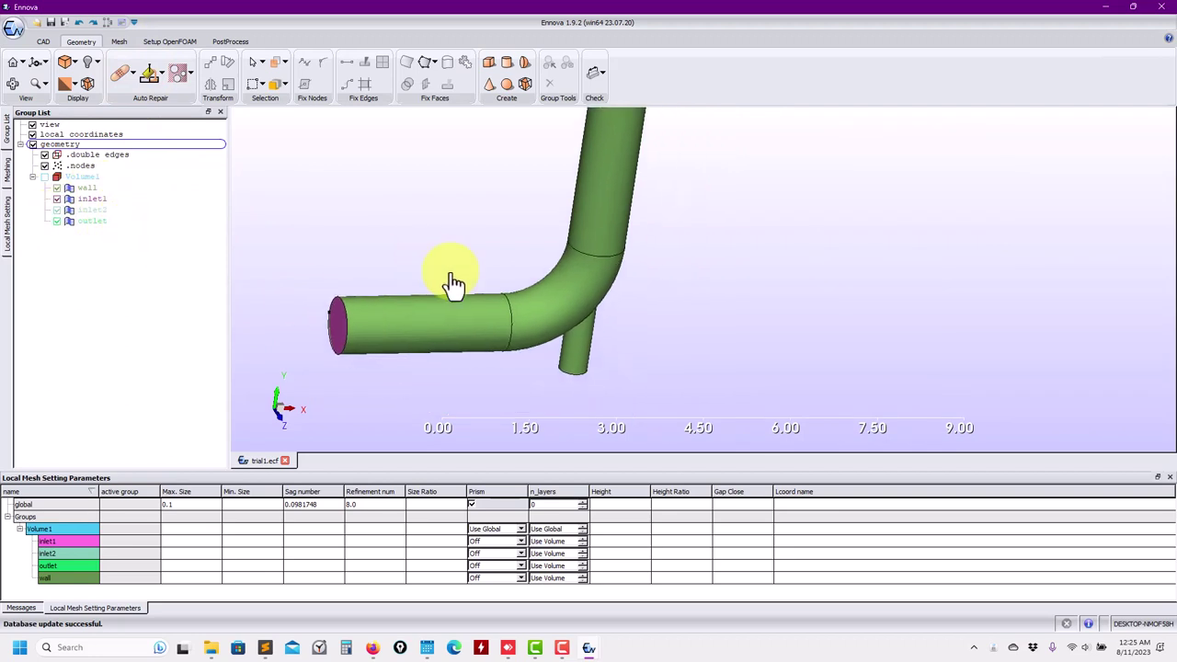
pyautogui.click(515, 311)
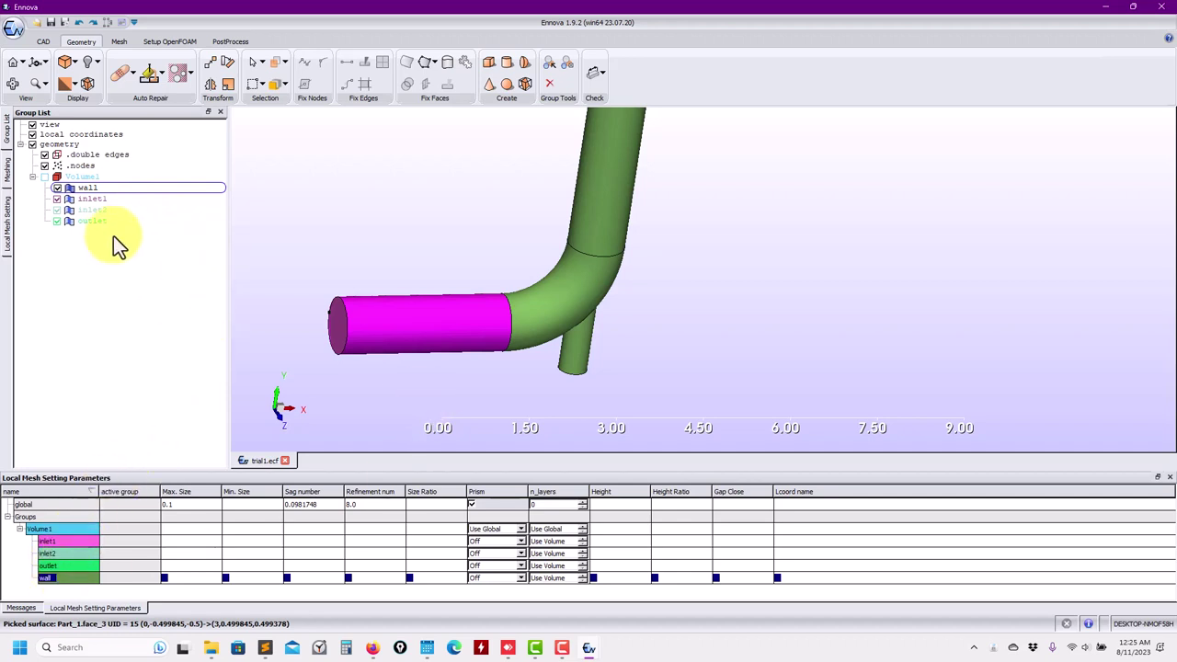
pyautogui.click(95, 200)
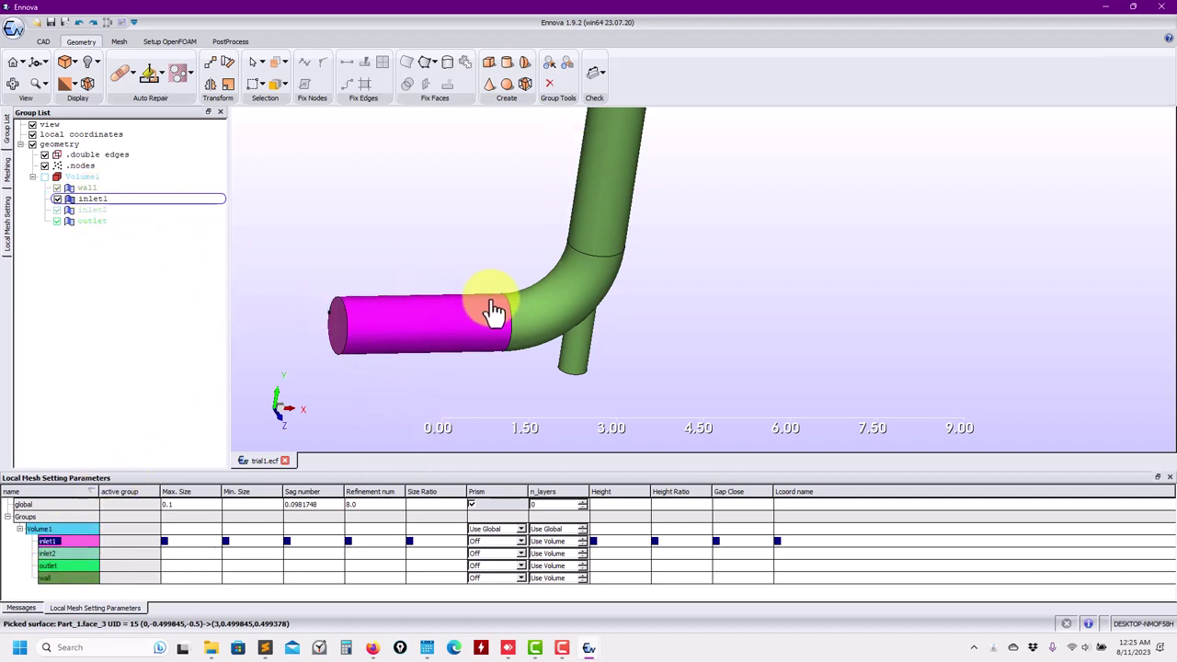
pyautogui.rightClick(467, 333)
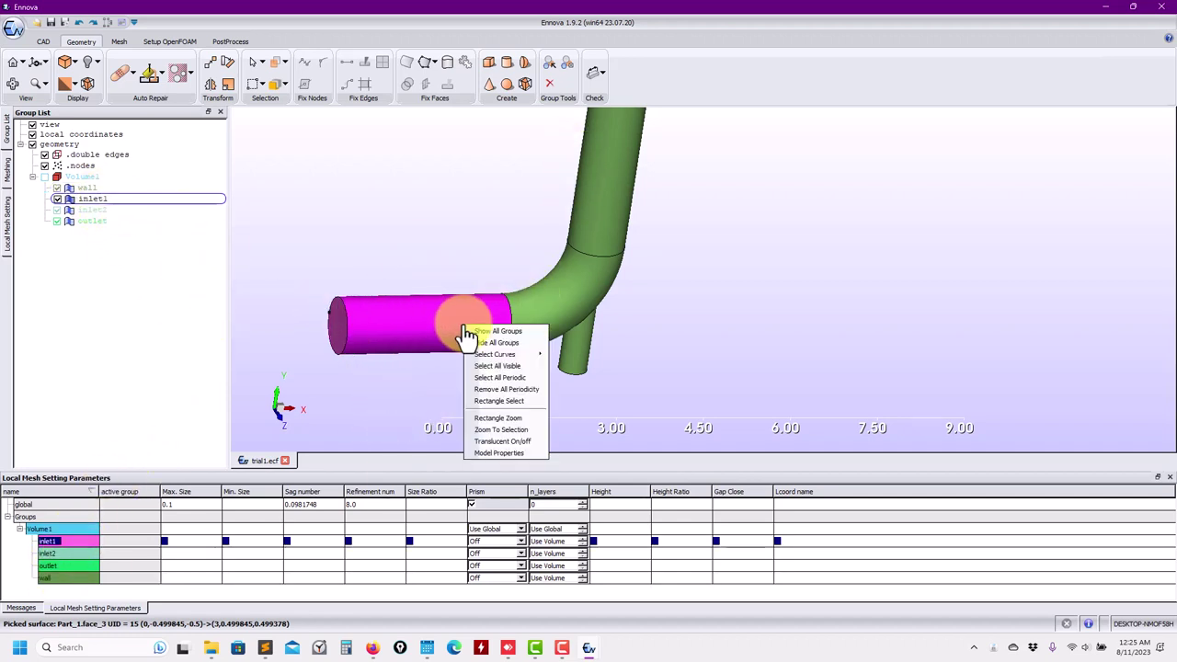
pyautogui.click(511, 429)
pyautogui.click(441, 322)
pyautogui.rightClick(441, 322)
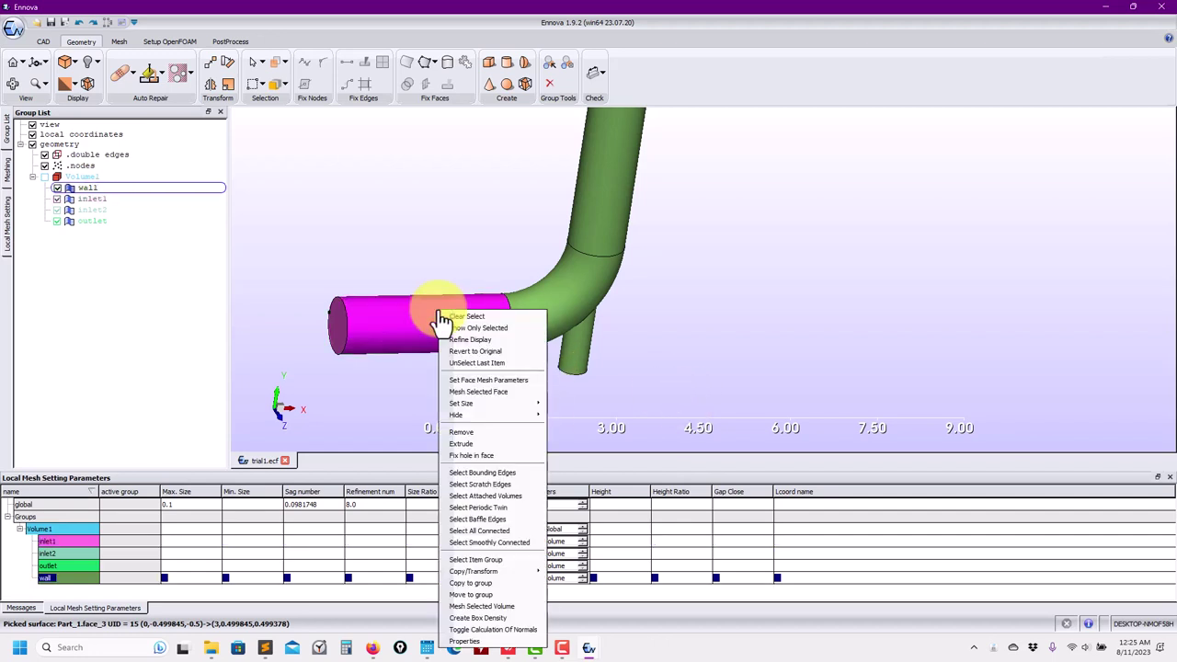
pyautogui.click(492, 593)
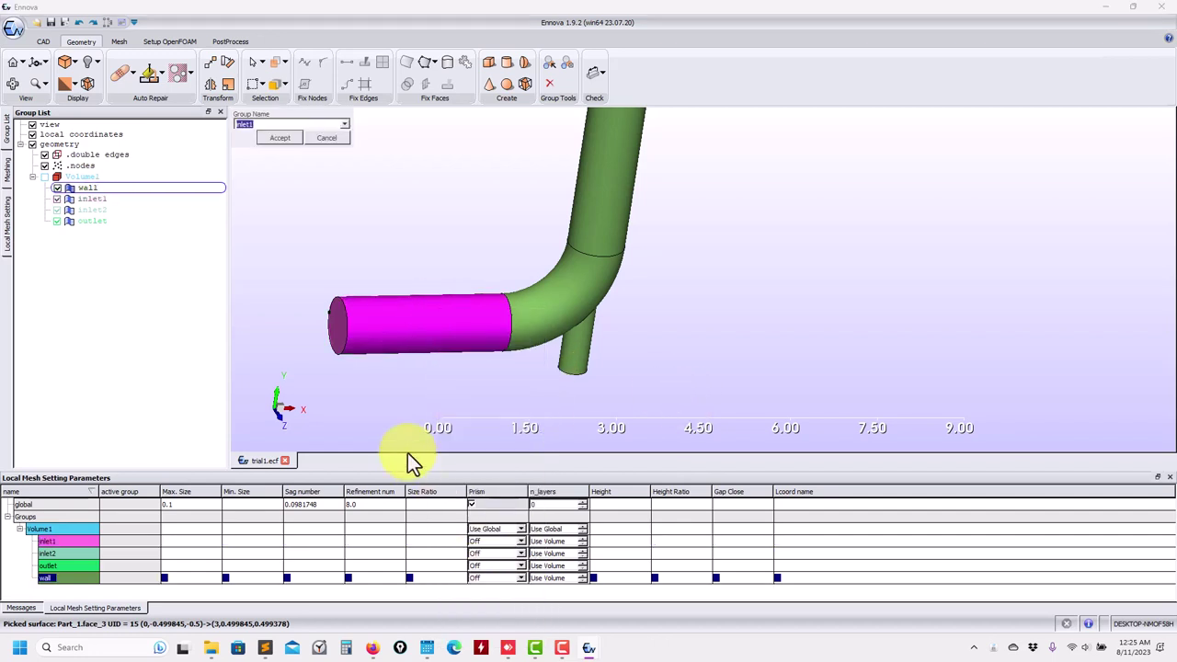
pyautogui.write('wall1')
pyautogui.press('Return')
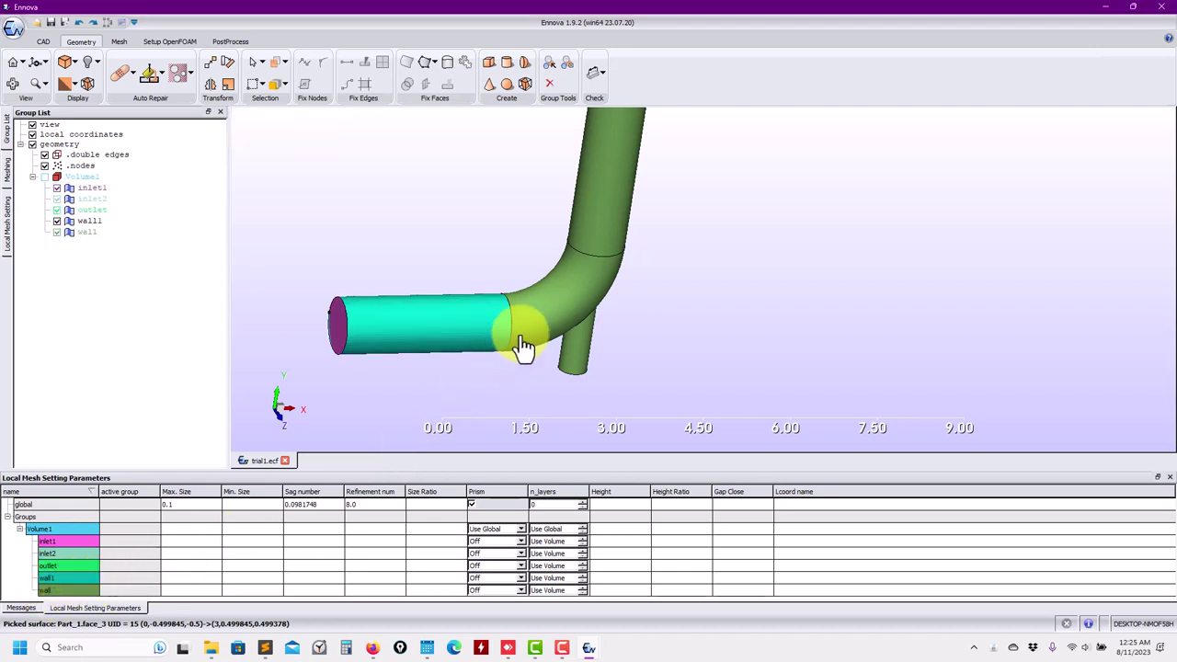
# Move the curved elbow face into a new group named wall2
pyautogui.click(550, 317)
pyautogui.rightClick(552, 308)
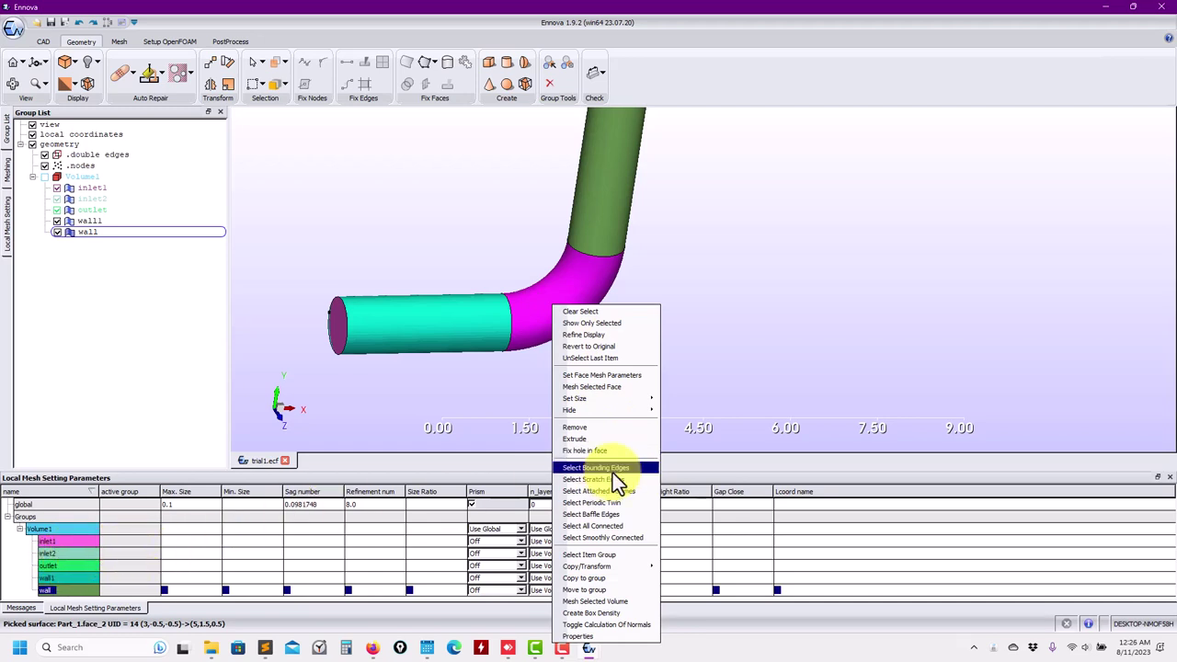
pyautogui.click(621, 590)
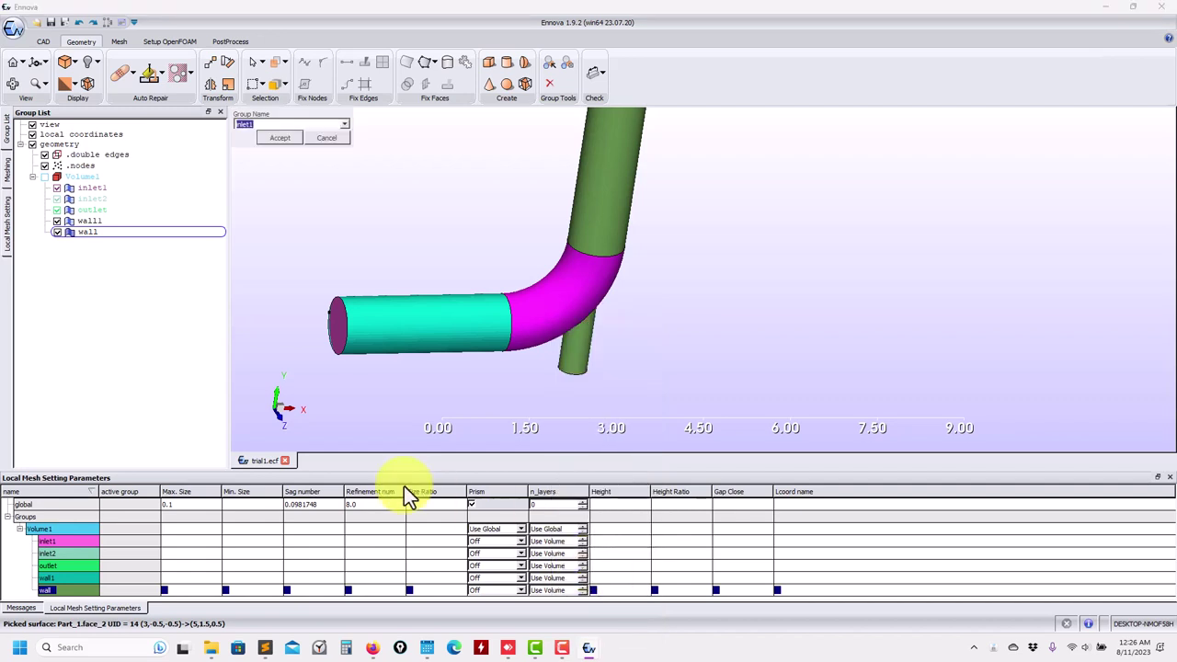
pyautogui.write('wall2')
pyautogui.press('Return')
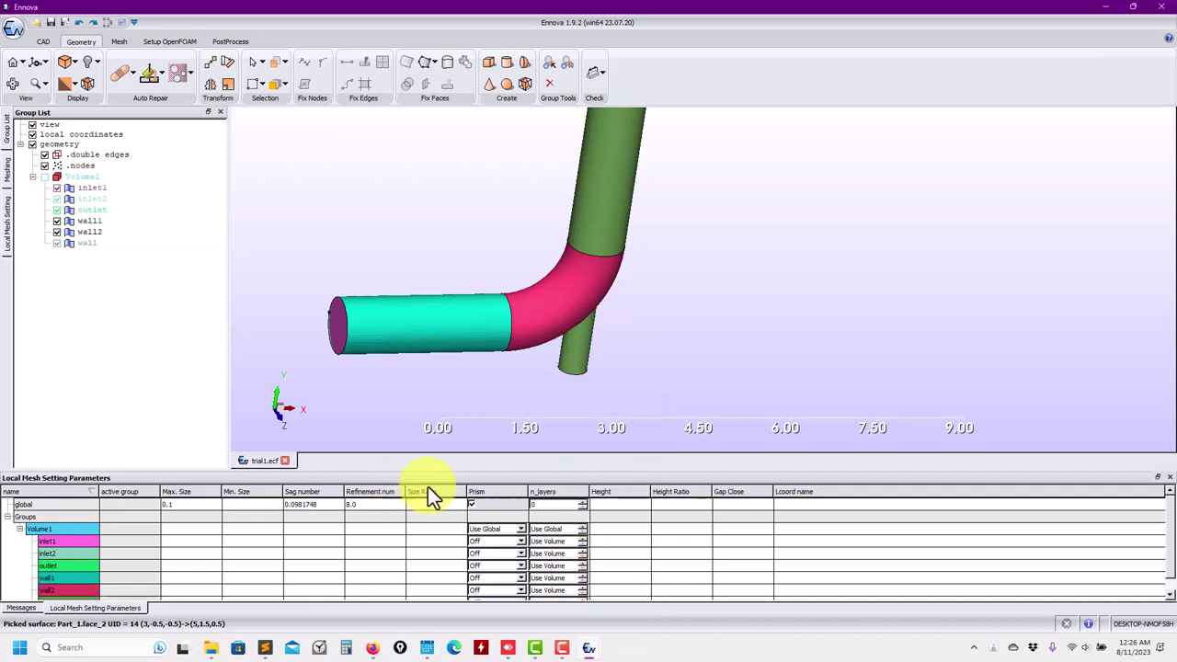
# Move the vertical pipe's wall face into a new group named wall3
pyautogui.click(625, 200)
pyautogui.rightClick(612, 195)
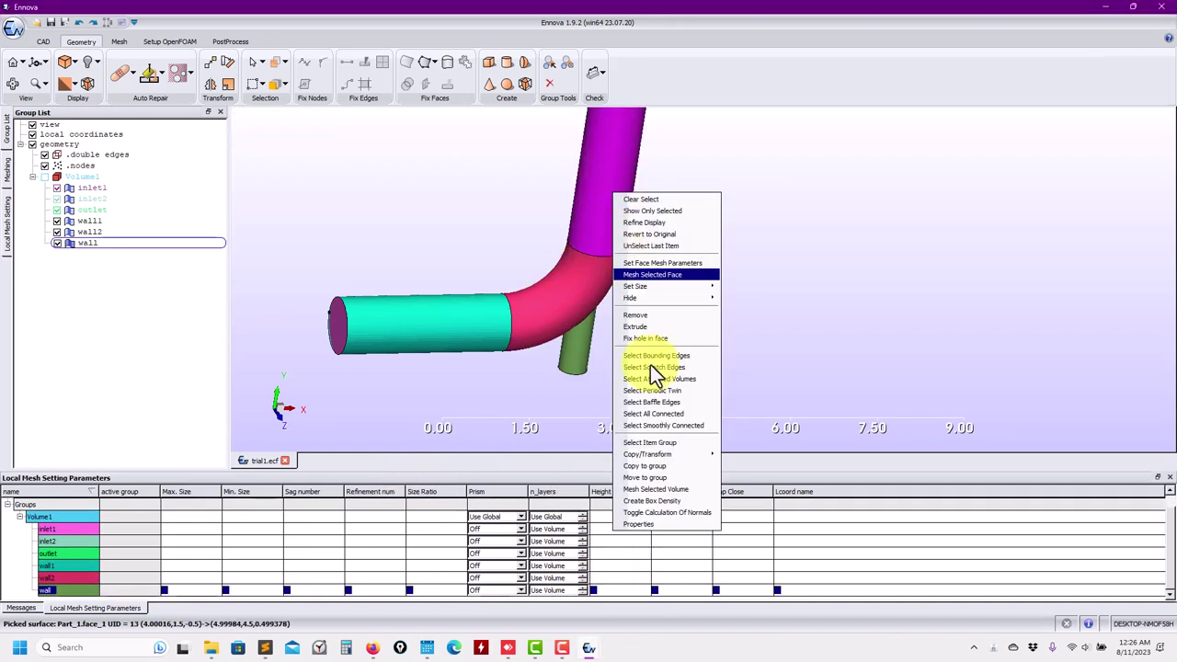
pyautogui.click(698, 477)
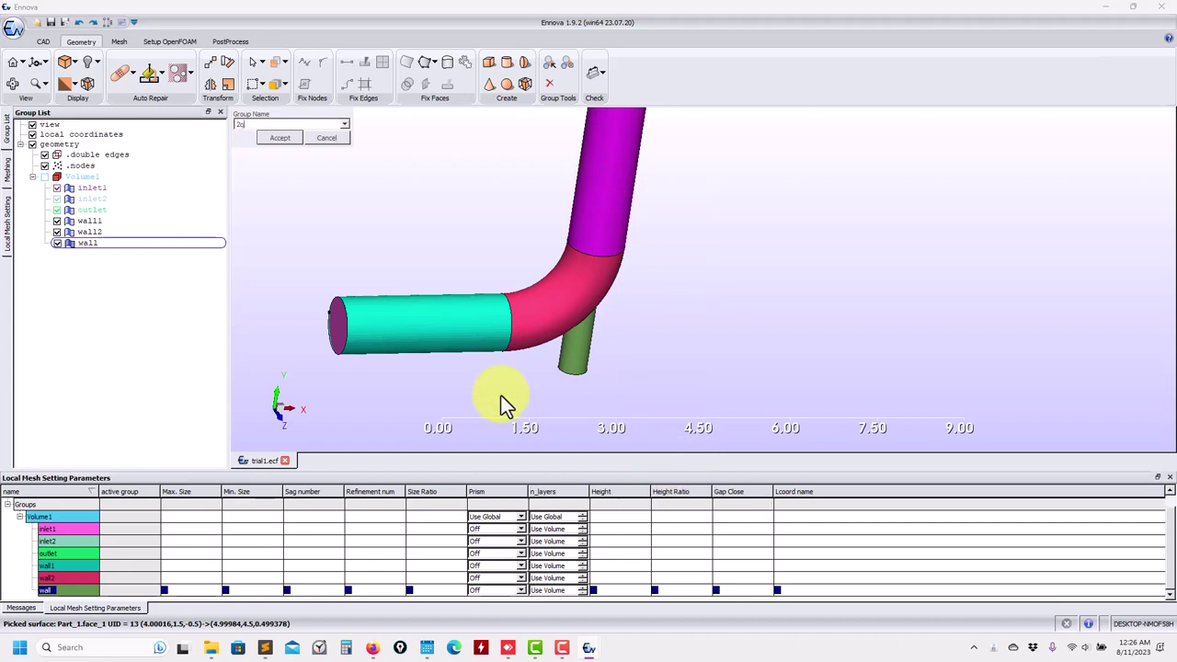
pyautogui.write('wall3')
pyautogui.press('Return')
# Move the small branch pipe's wall face below the elbow into a new group named wall4
pyautogui.click(575, 356)
pyautogui.rightClick(575, 357)
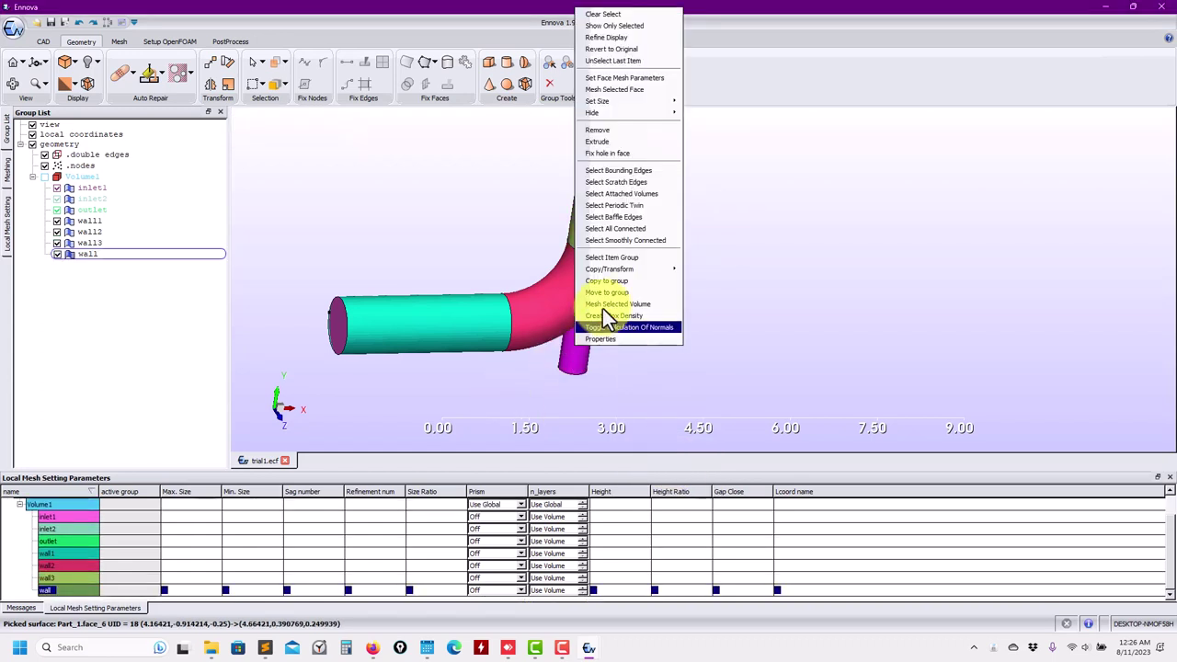
pyautogui.click(619, 285)
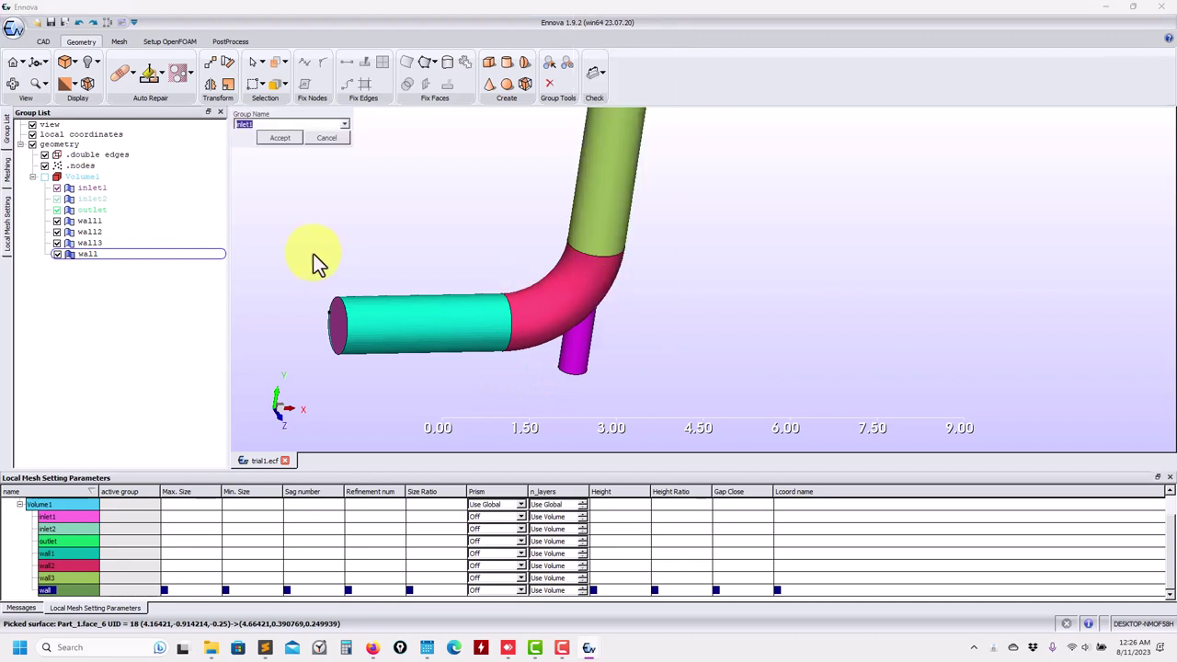
pyautogui.write('wall4')
pyautogui.press('Return')
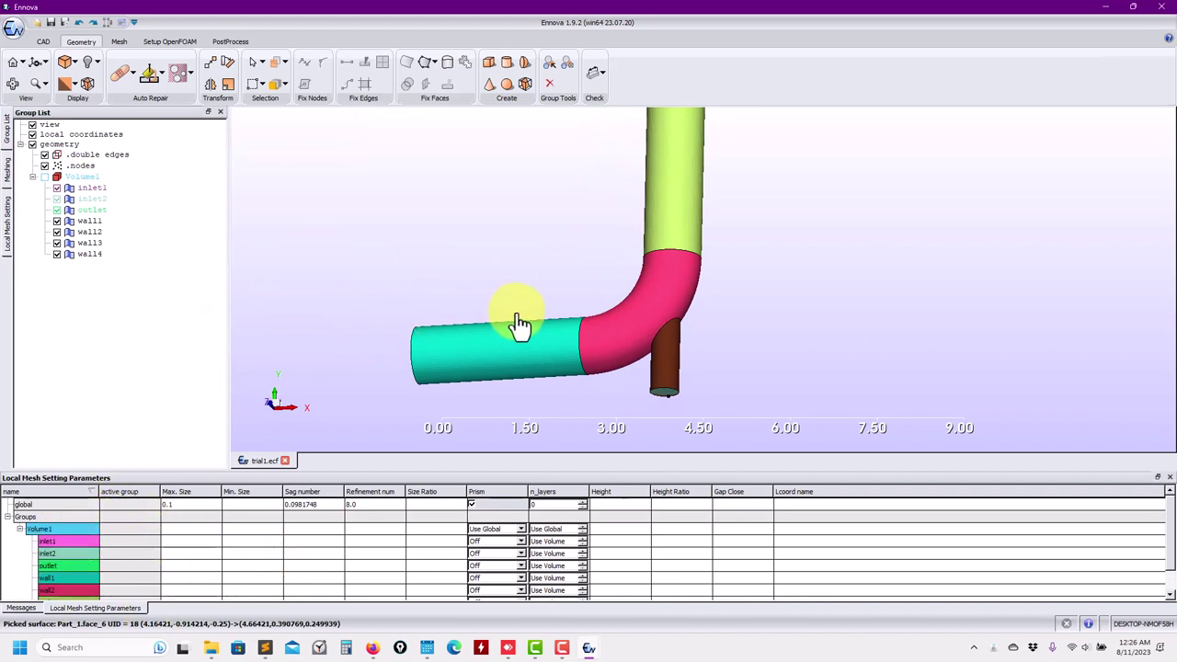
# Set the global minimum mesh size to 0.01 in the meshing parameters
pyautogui.moveTo(518, 325); pyautogui.dragTo(458, 352)
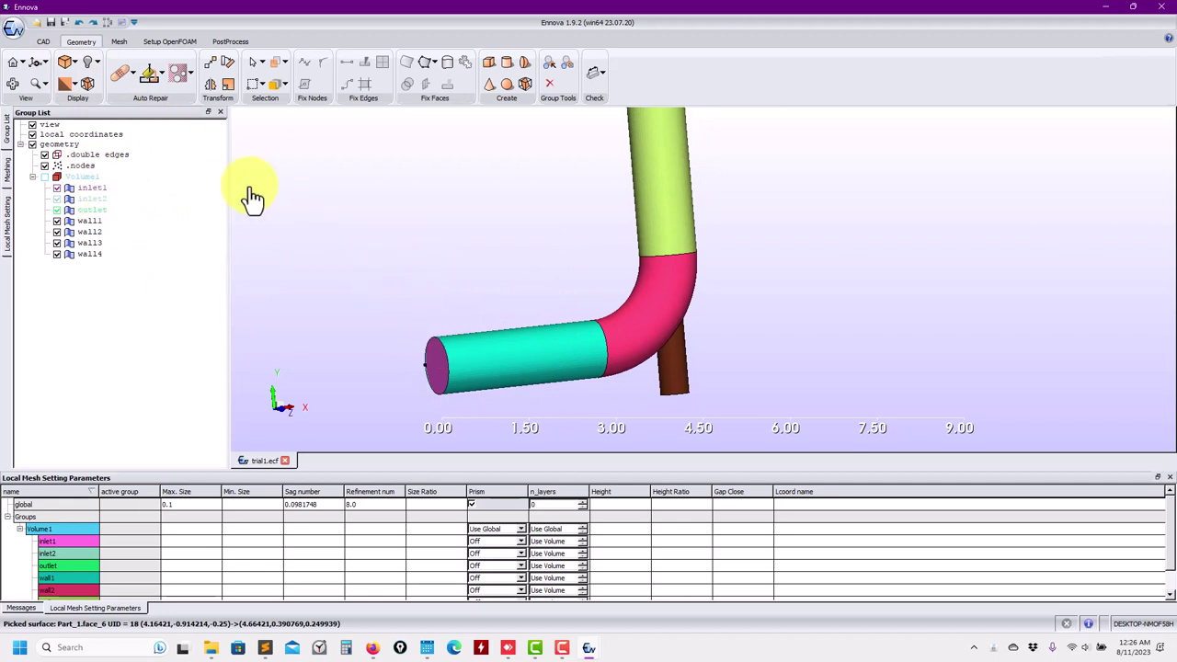
pyautogui.click(121, 42)
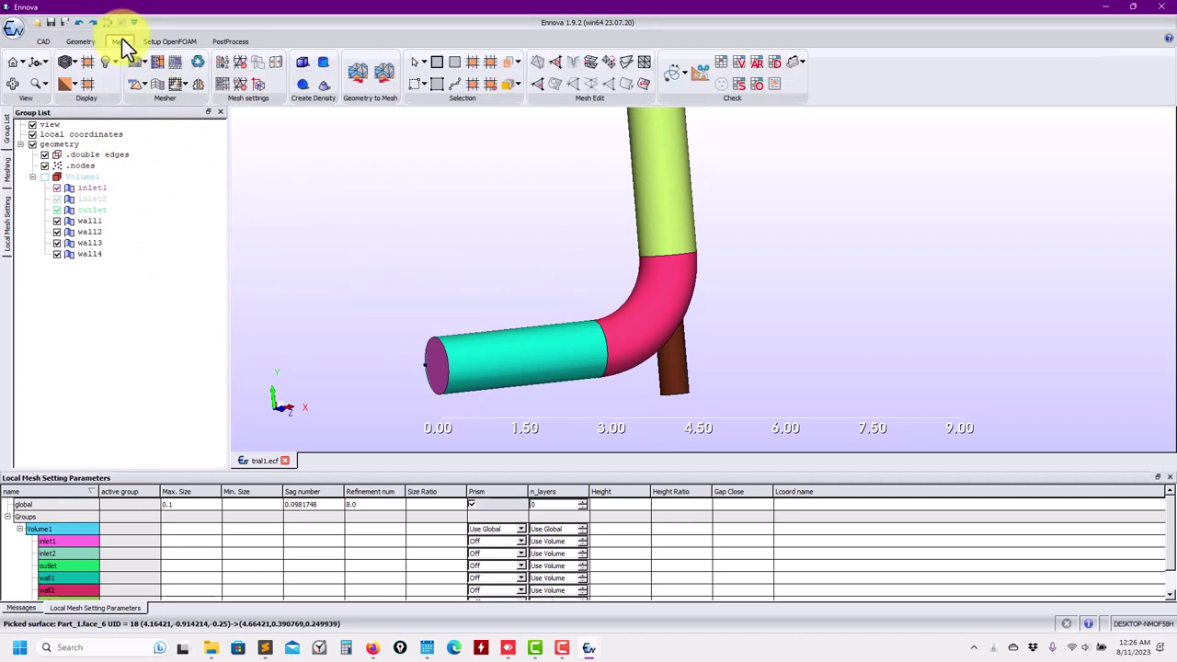
pyautogui.scroll(2, 447, 275)
pyautogui.scroll(-2, 510, 304)
pyautogui.moveTo(520, 333); pyautogui.dragTo(598, 321)
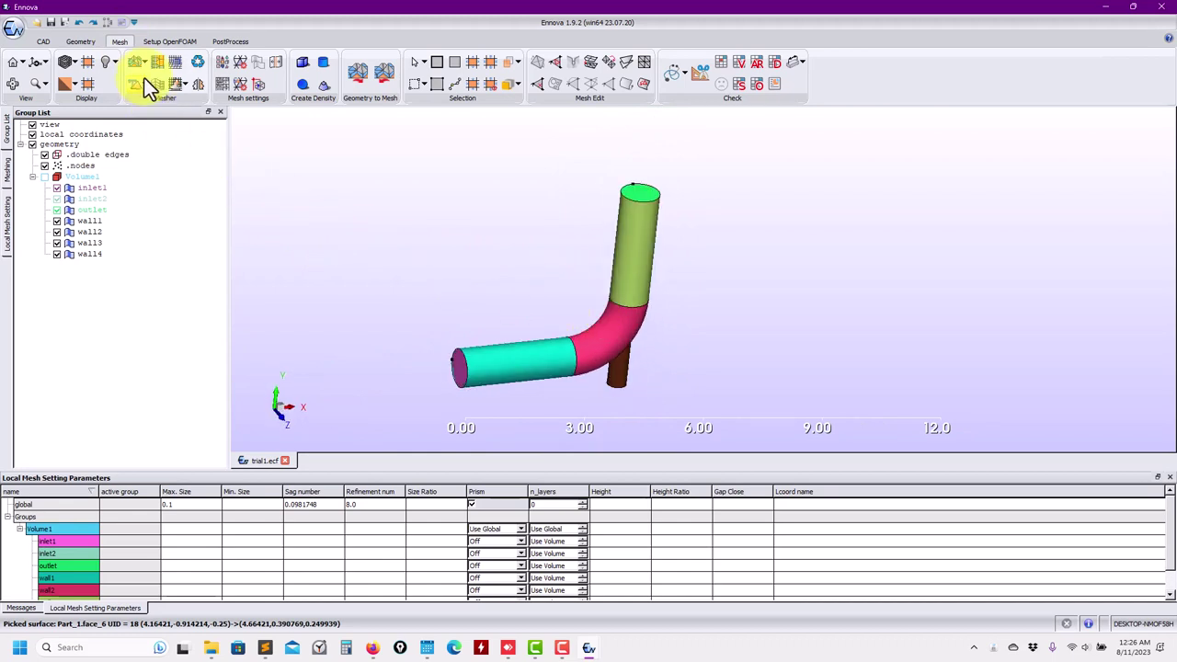
pyautogui.click(7, 170)
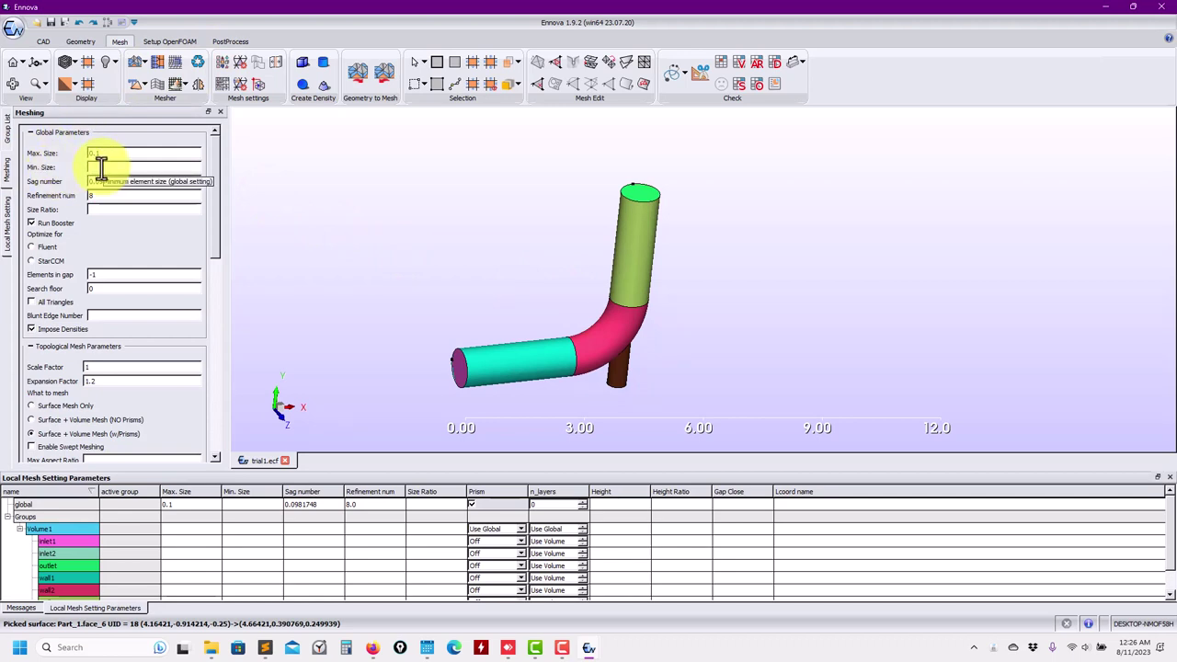
pyautogui.press('Return')
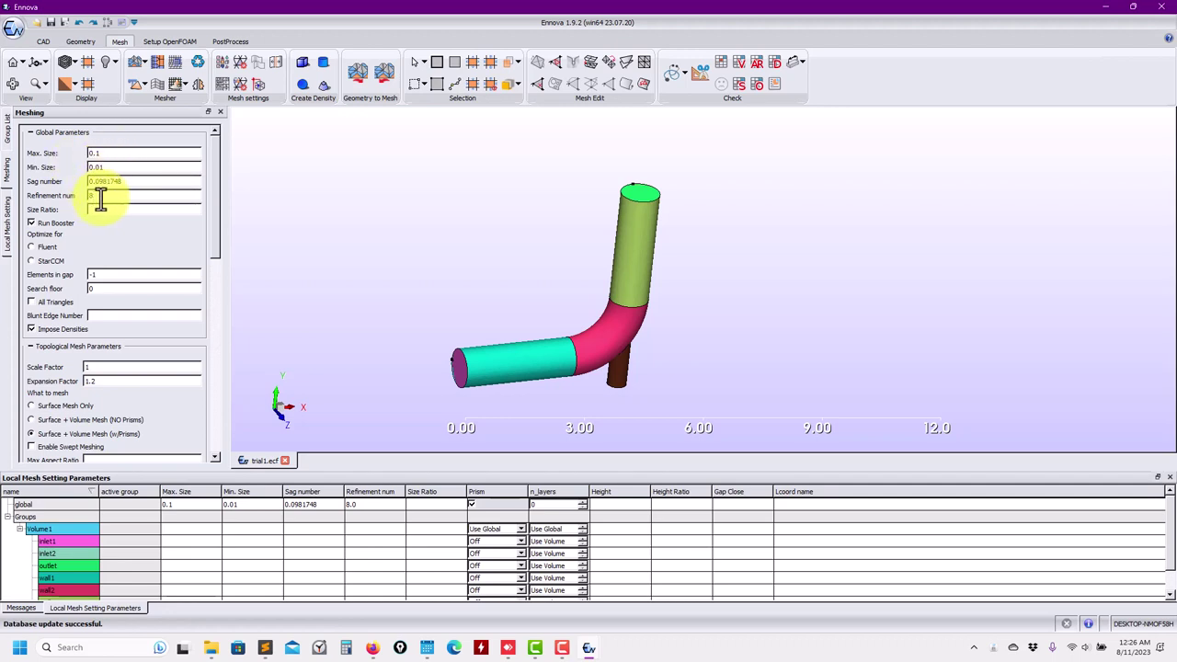
# Clear the global maximum mesh size, generate the mesh and inspect it around the elbow and branch pipe
pyautogui.moveTo(119, 171); pyautogui.dragTo(2, 168)
pyautogui.press('Delete')
pyautogui.click(135, 62)
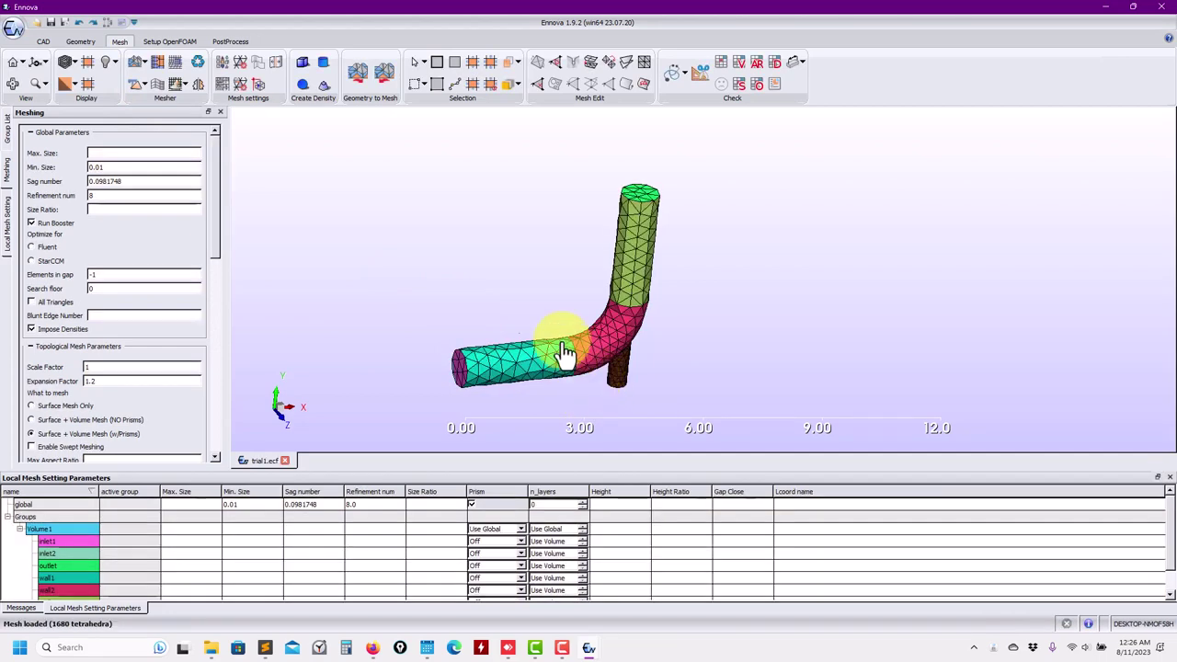
pyautogui.moveTo(560, 337)
pyautogui.mouseDown(button='middle')
pyautogui.moveTo(481, 255)
pyautogui.moveTo(546, 329)
pyautogui.mouseUp(button='middle')
pyautogui.scroll(5, 460, 323)
pyautogui.moveTo(460, 324); pyautogui.dragTo(678, 297, button='middle')
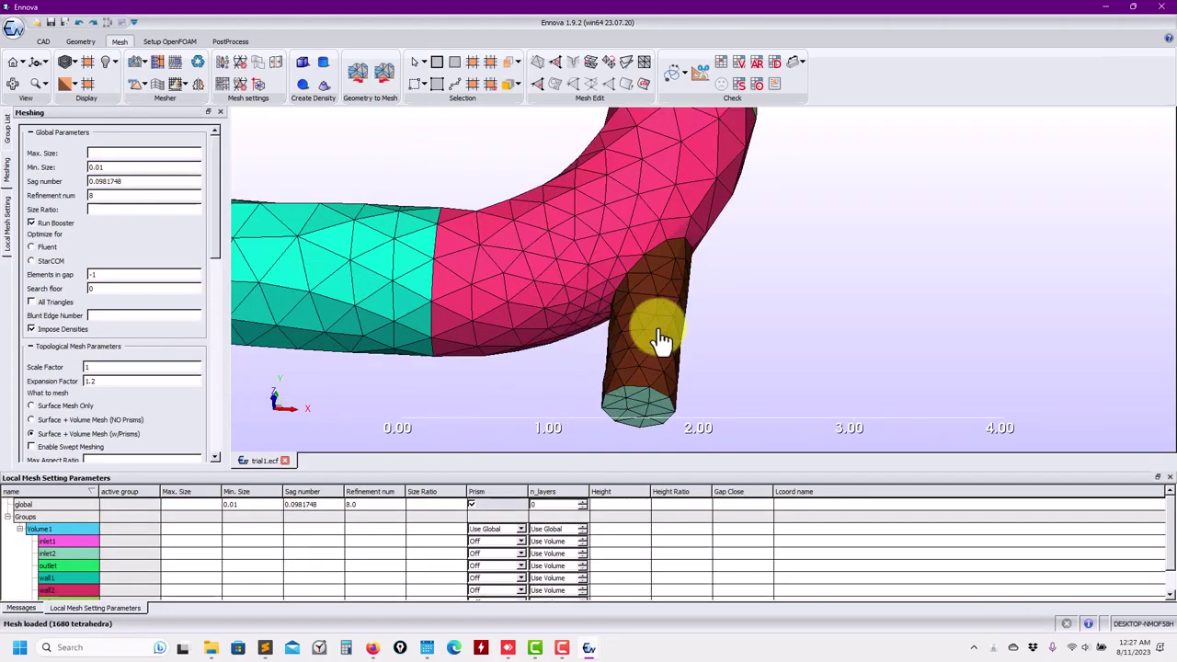
pyautogui.moveTo(505, 297); pyautogui.dragTo(625, 321, button='middle')
# Set the global refinement number to 16 and regenerate the mesh, clearing the existing one
pyautogui.doubleClick(106, 196)
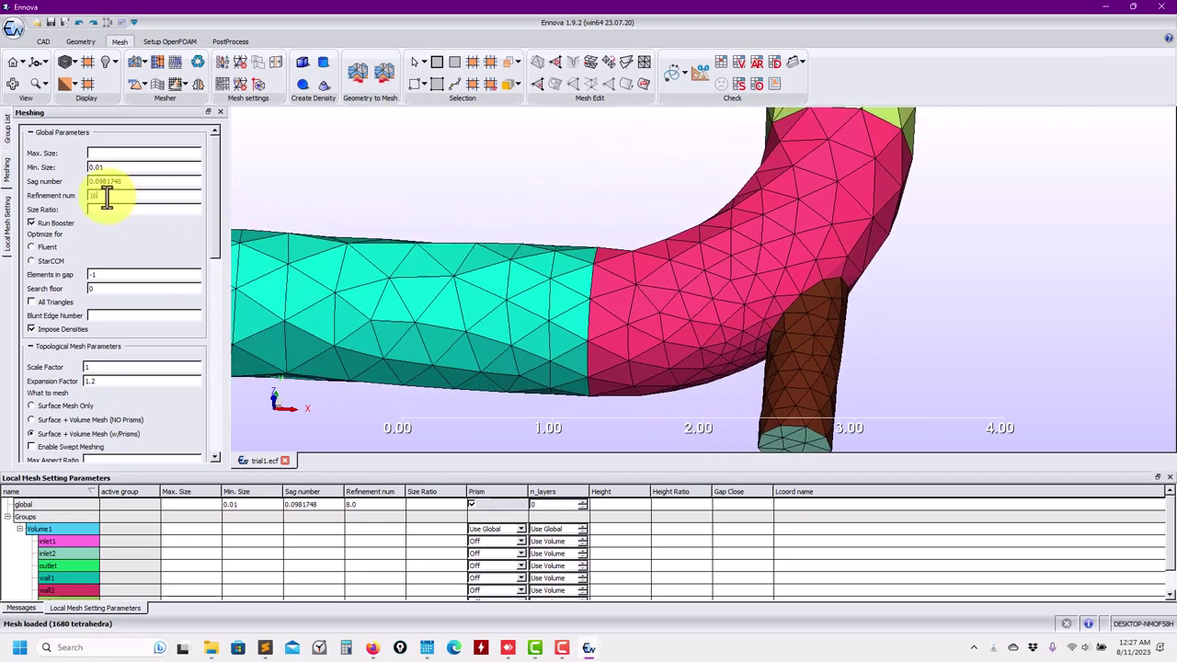
pyautogui.write('16')
pyautogui.press('Return')
pyautogui.click(139, 64)
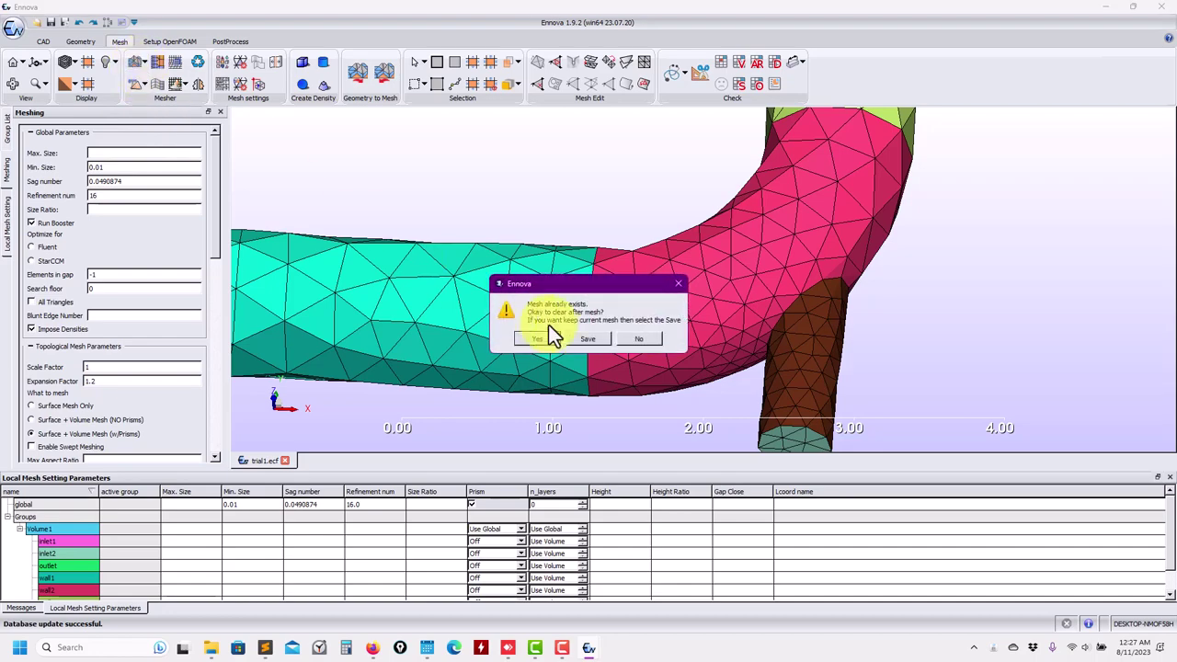
pyautogui.click(542, 339)
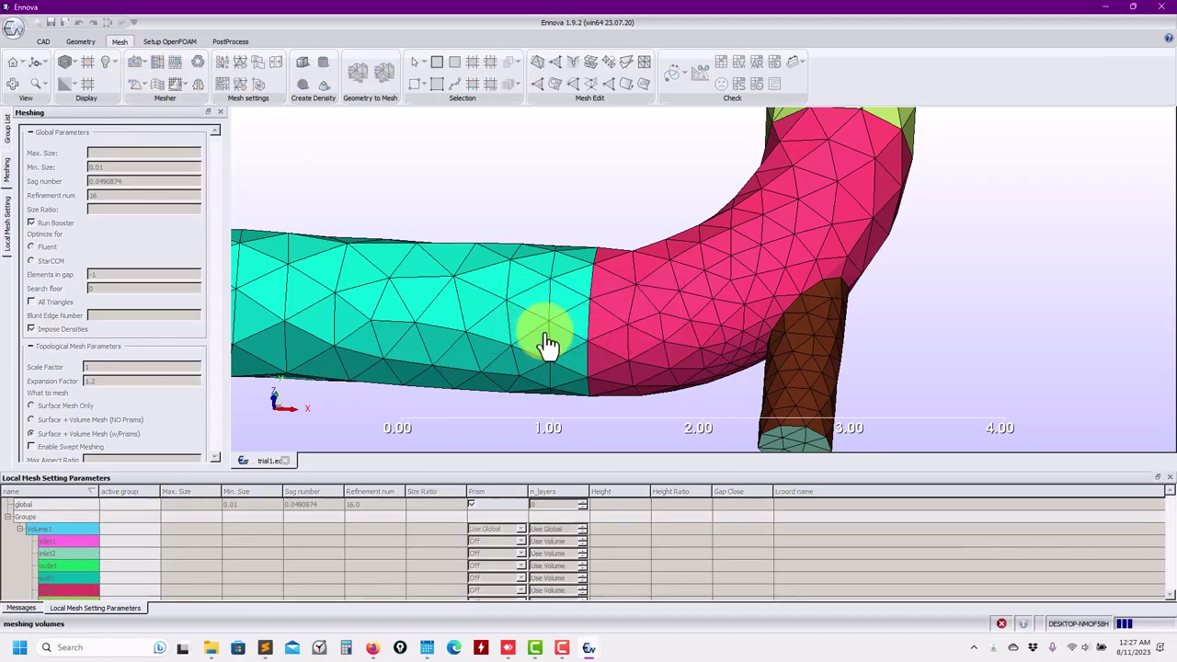
pyautogui.moveTo(551, 337); pyautogui.dragTo(667, 366)
# Set the global refinement number to 36 and regenerate the mesh, clearing the existing one
pyautogui.moveTo(158, 197); pyautogui.dragTo(9, 207)
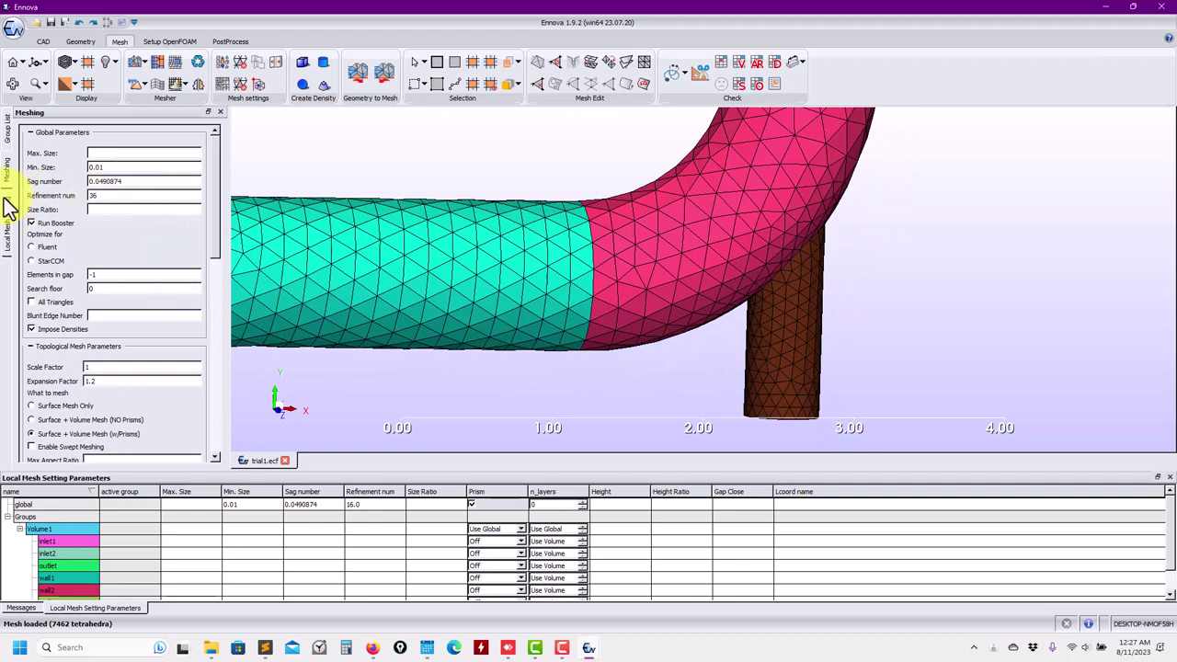
pyautogui.write('36')
pyautogui.click(265, 228)
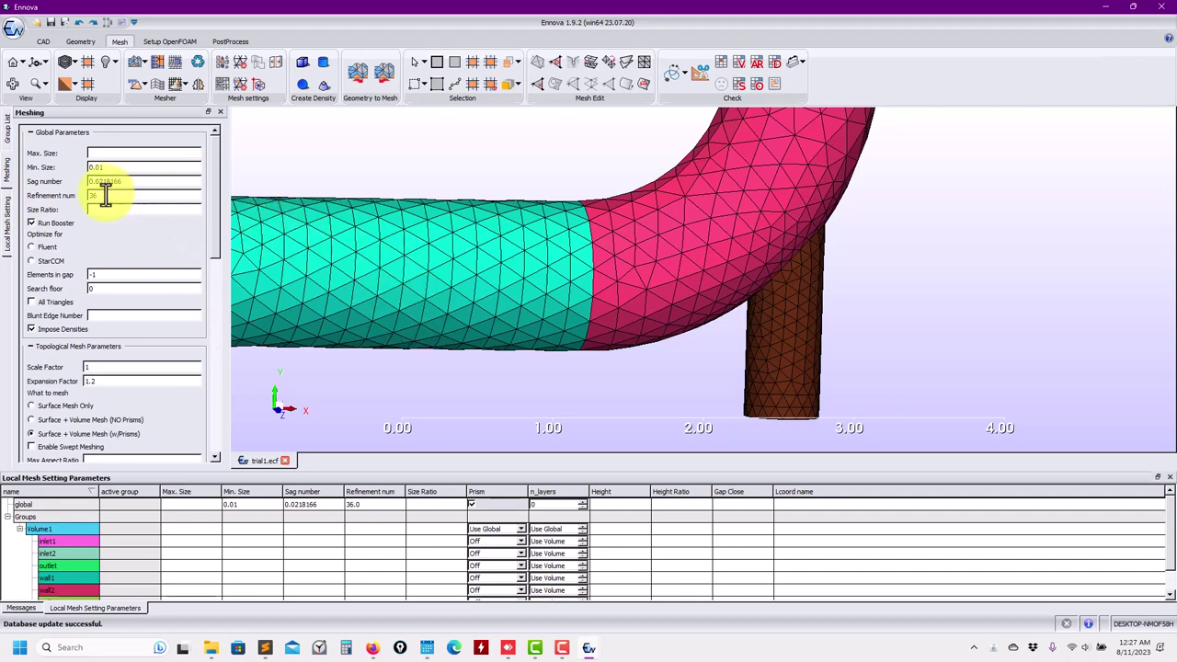
pyautogui.moveTo(105, 192); pyautogui.dragTo(71, 190)
pyautogui.click(368, 254)
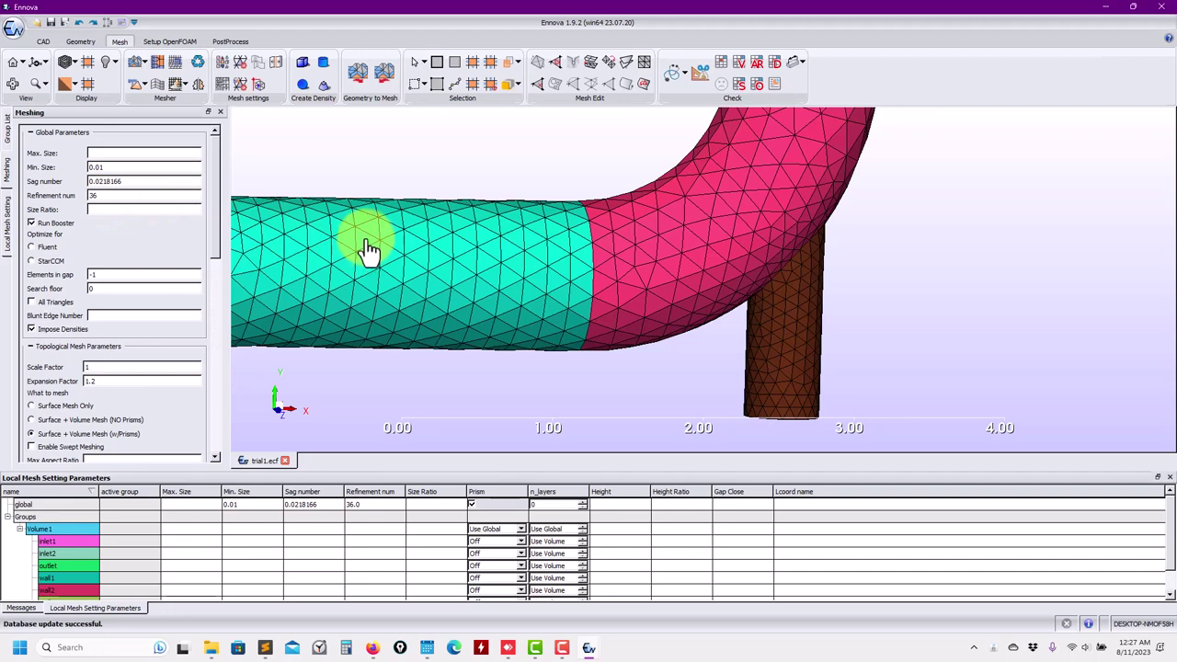
pyautogui.click(101, 195)
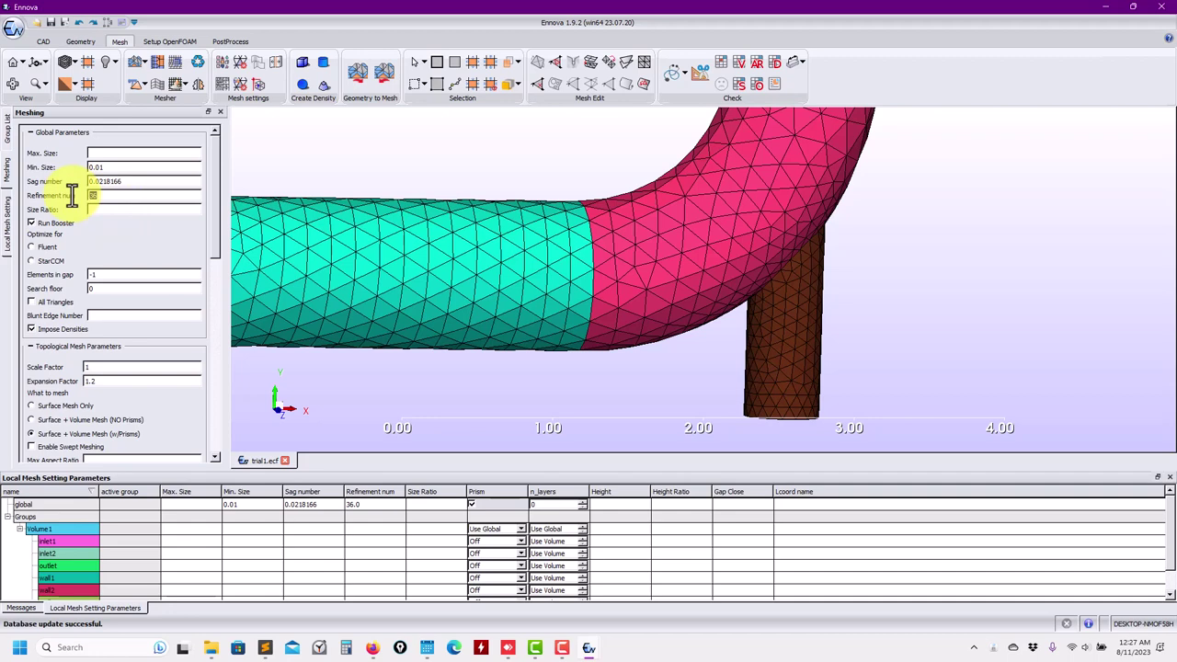
pyautogui.click(317, 232)
pyautogui.click(104, 195)
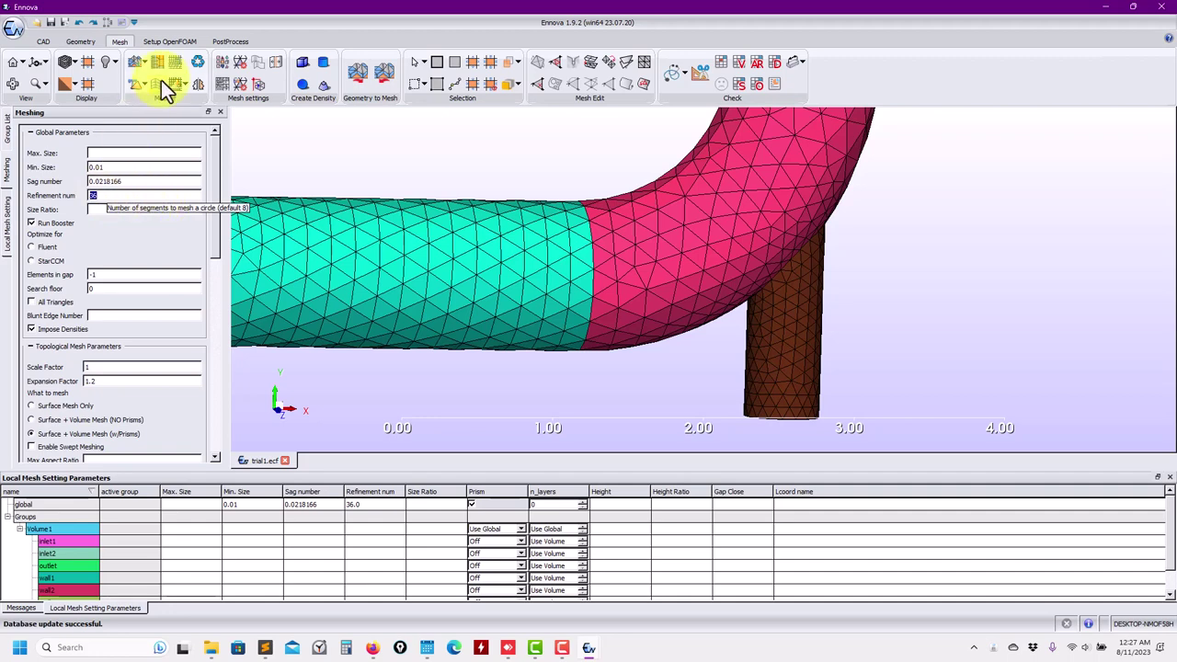
pyautogui.click(136, 61)
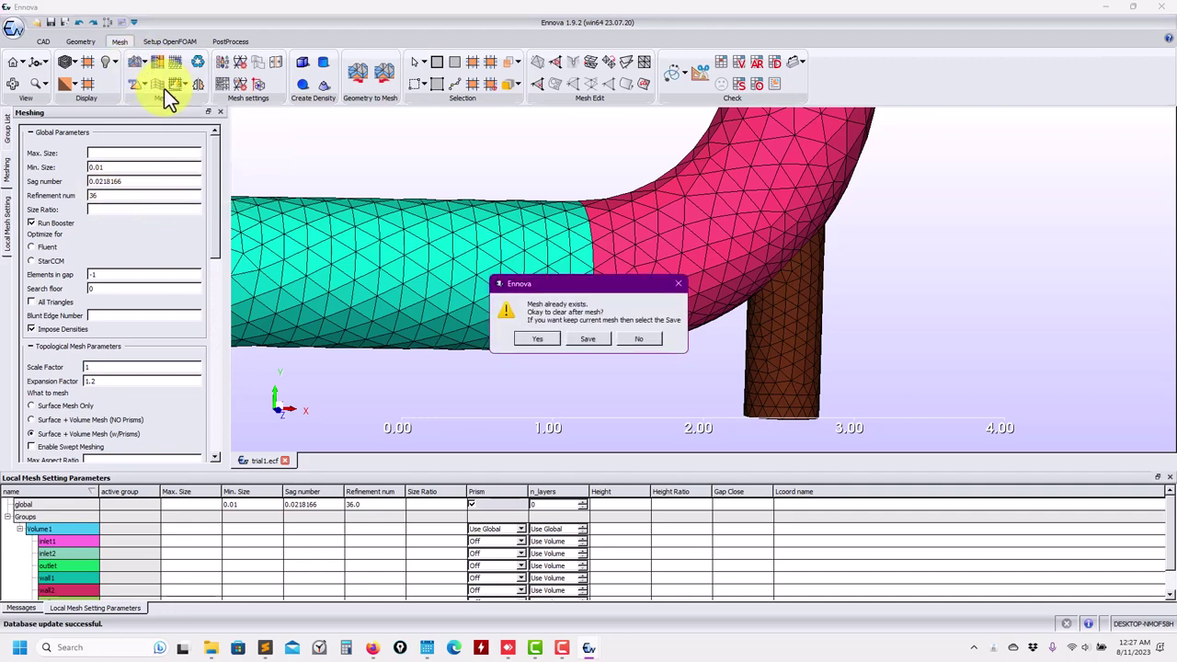
pyautogui.click(537, 338)
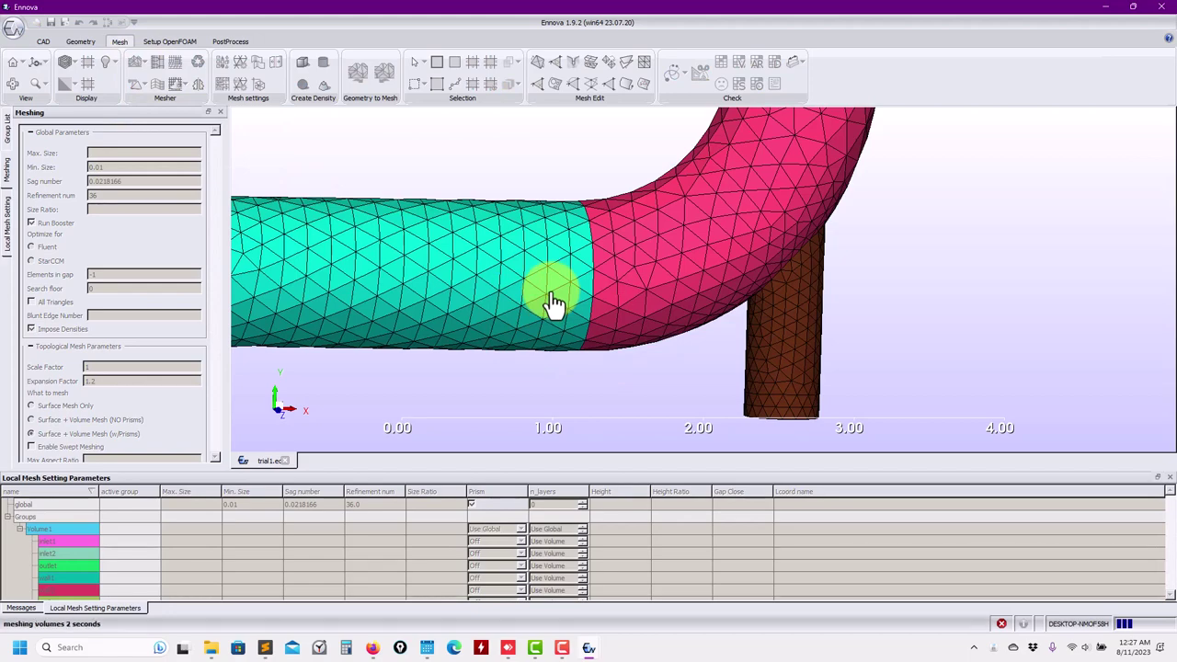
pyautogui.moveTo(478, 281)
pyautogui.mouseDown(button='middle')
pyautogui.moveTo(502, 289)
pyautogui.moveTo(390, 282)
pyautogui.moveTo(276, 224)
pyautogui.moveTo(175, 255)
pyautogui.moveTo(616, 310)
pyautogui.moveTo(478, 276)
pyautogui.mouseUp(button='middle')
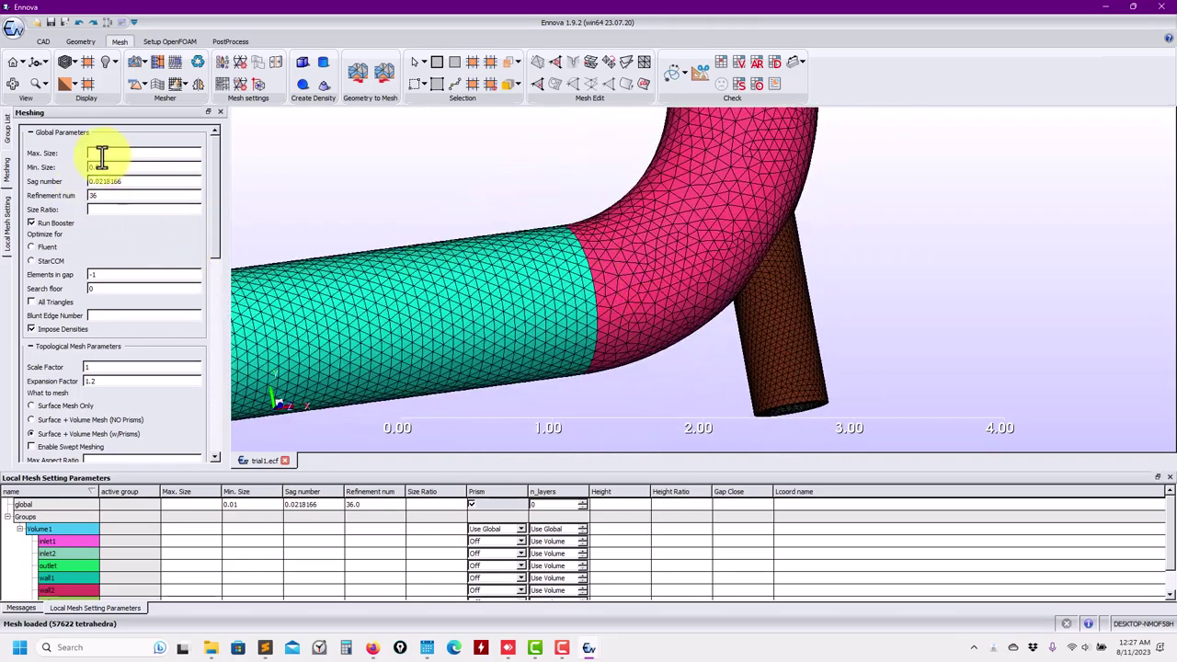
# Set the global refinement number to 18, regenerate the mesh over the existing one and inspect the branch junction
pyautogui.moveTo(123, 195); pyautogui.dragTo(50, 196)
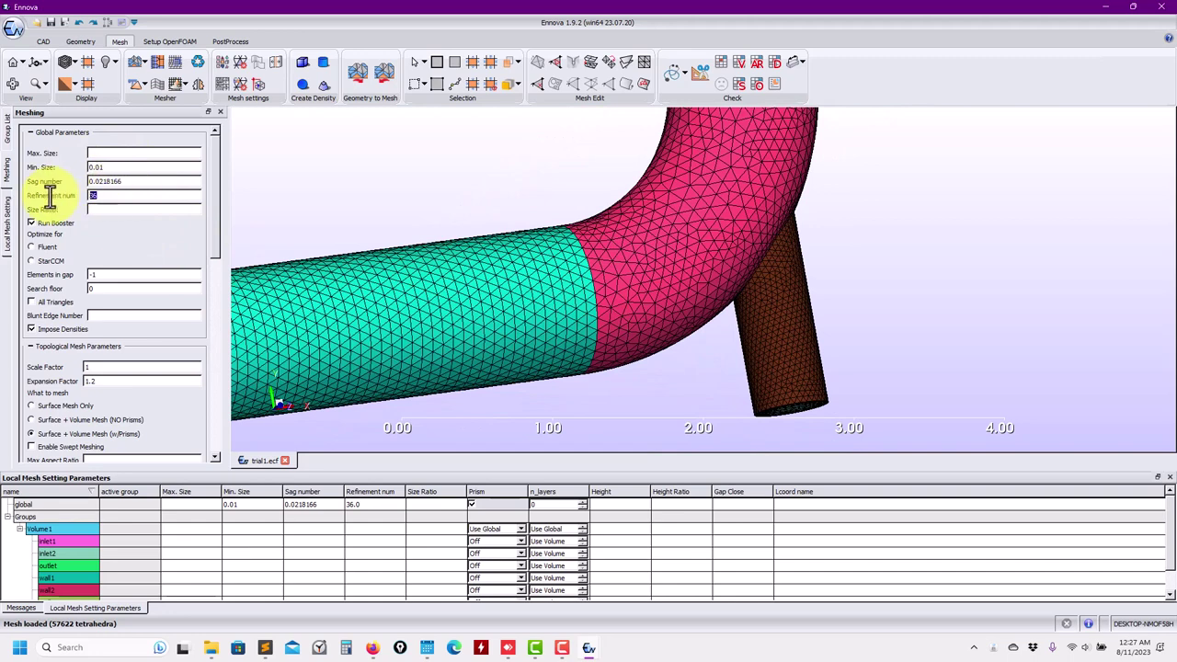
pyautogui.write('18')
pyautogui.press('Return')
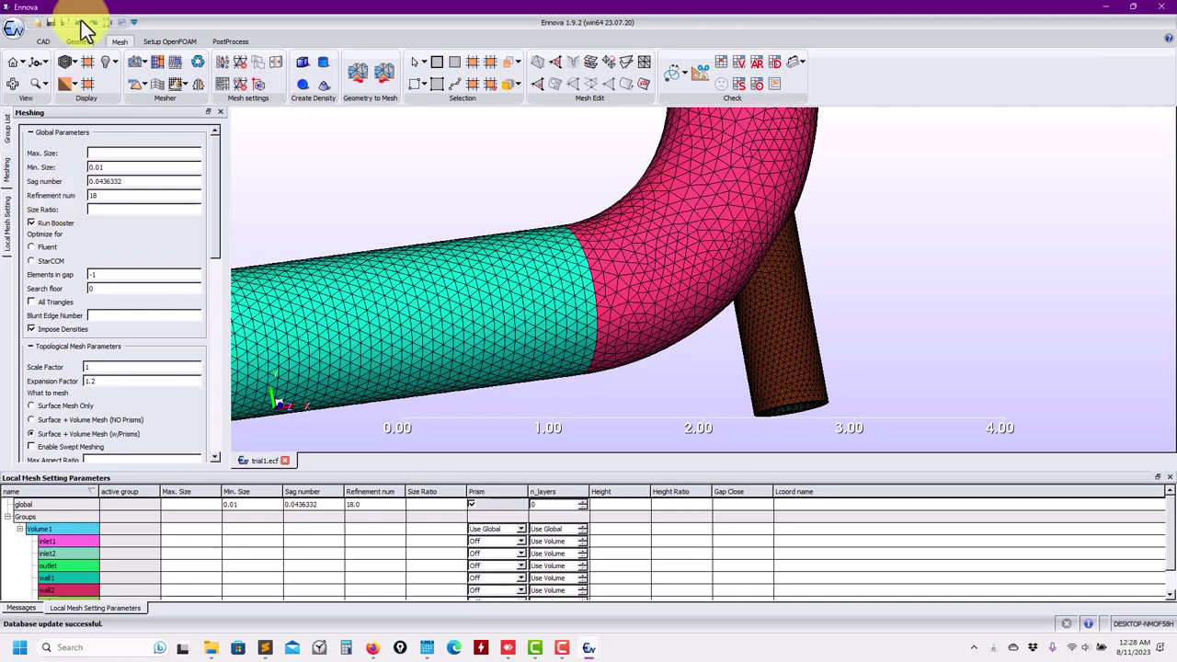
pyautogui.click(180, 61)
pyautogui.click(539, 340)
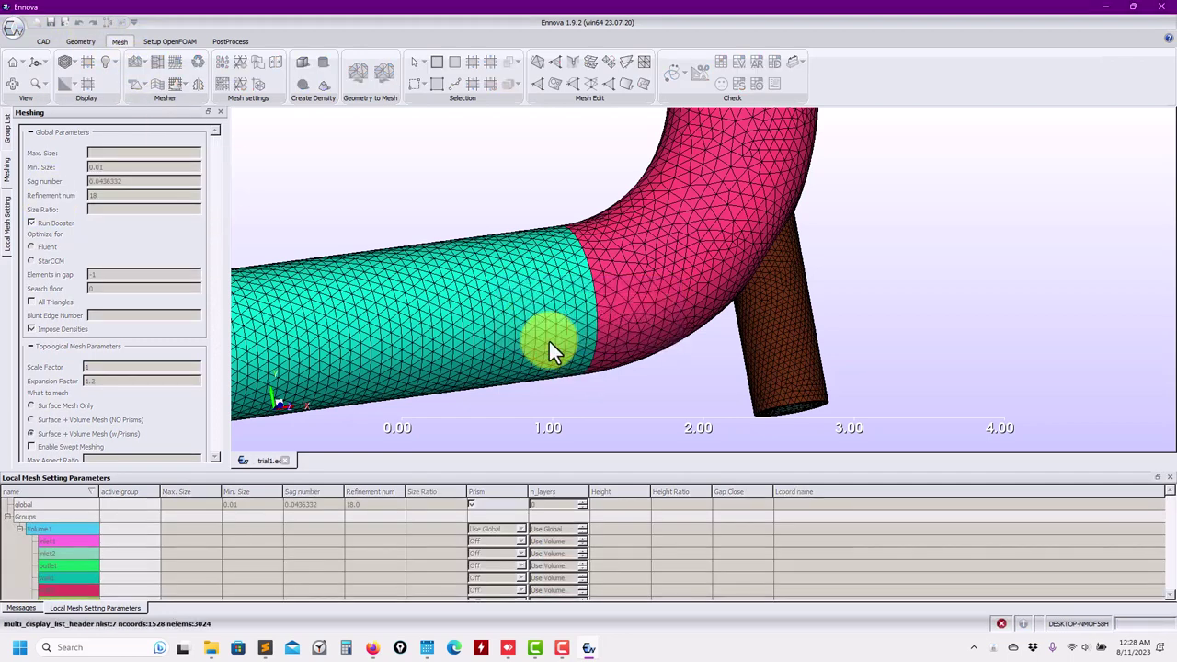
pyautogui.scroll(3, 690, 324)
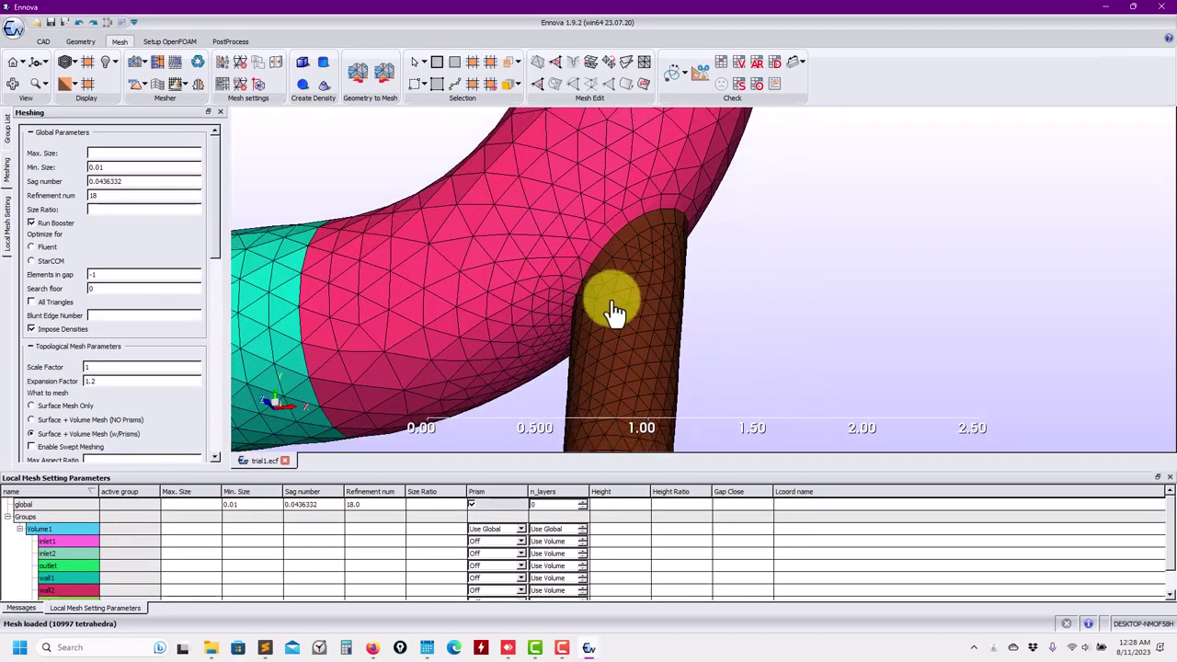
pyautogui.moveTo(457, 255); pyautogui.dragTo(544, 260, button='middle')
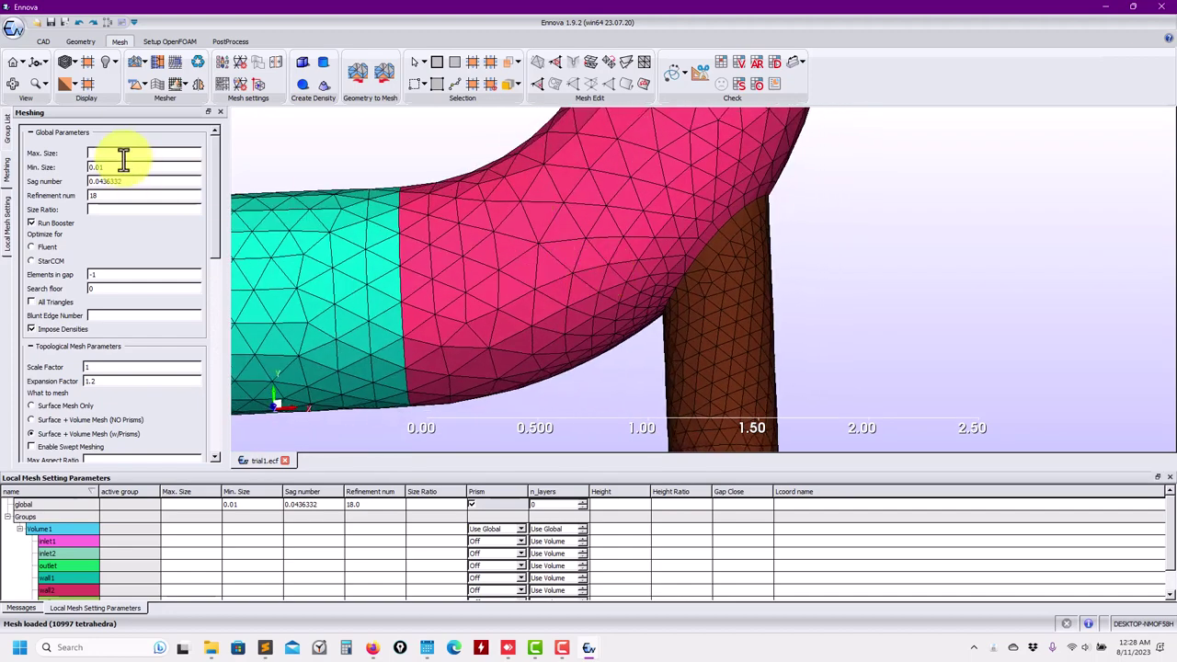
# Set the global maximum mesh size to 0.1 and regenerate the mesh of the whole elbow
pyautogui.write('1')
pyautogui.press('Return')
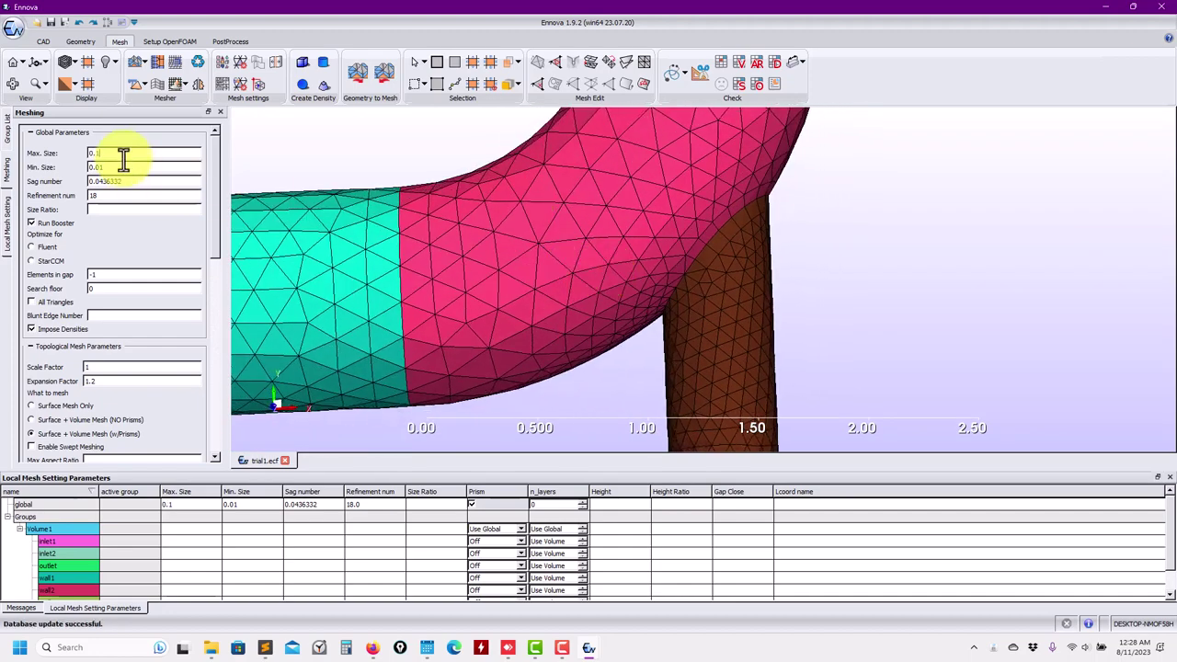
pyautogui.click(134, 68)
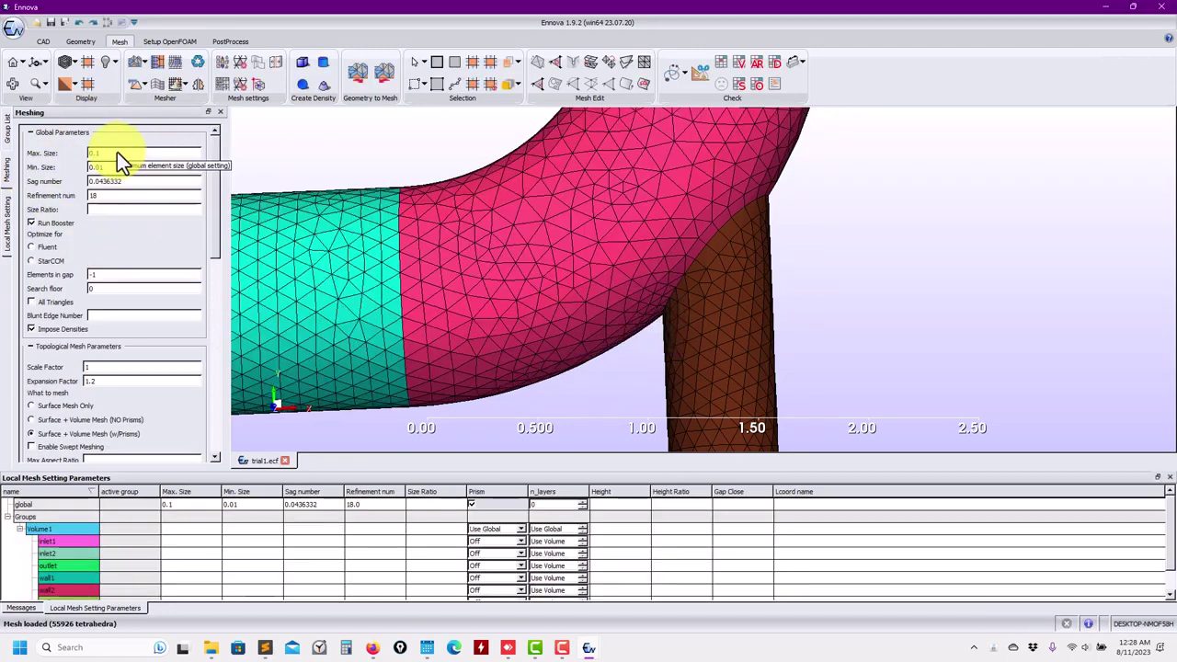
pyautogui.scroll(-2, 423, 329)
pyautogui.scroll(-1, 431, 331)
pyautogui.moveTo(536, 307); pyautogui.dragTo(268, 471)
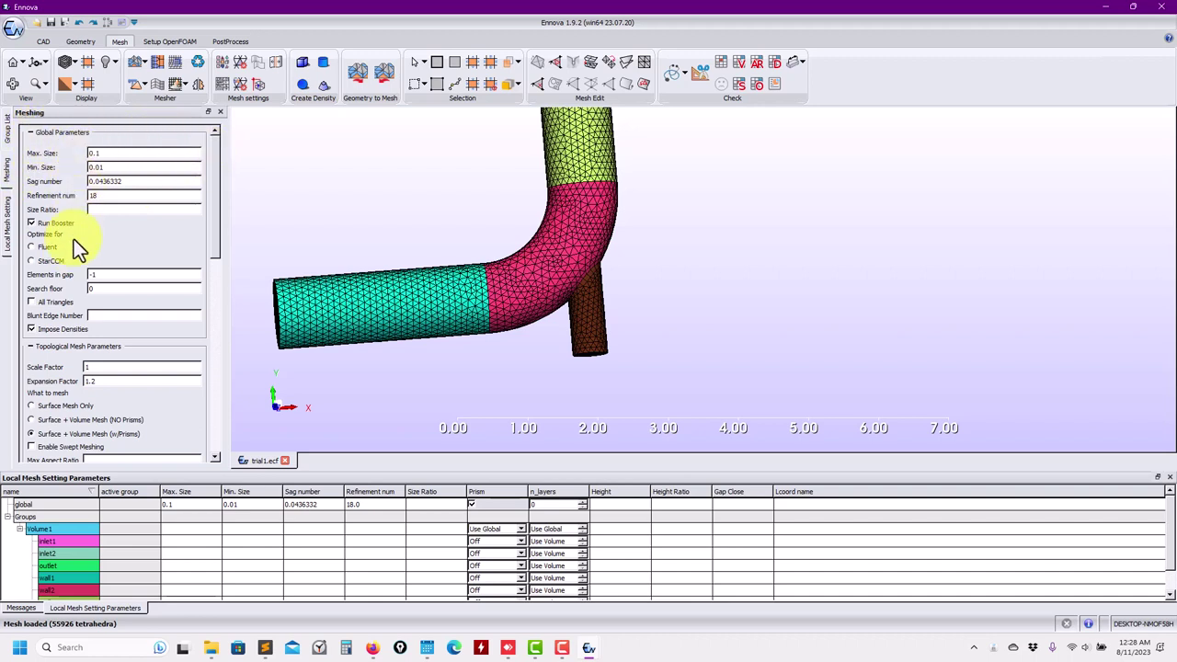
# Set the topological mesh parameters to mesh the surface only and inspect the pipe's inlet end
pyautogui.scroll(-1, 81, 230)
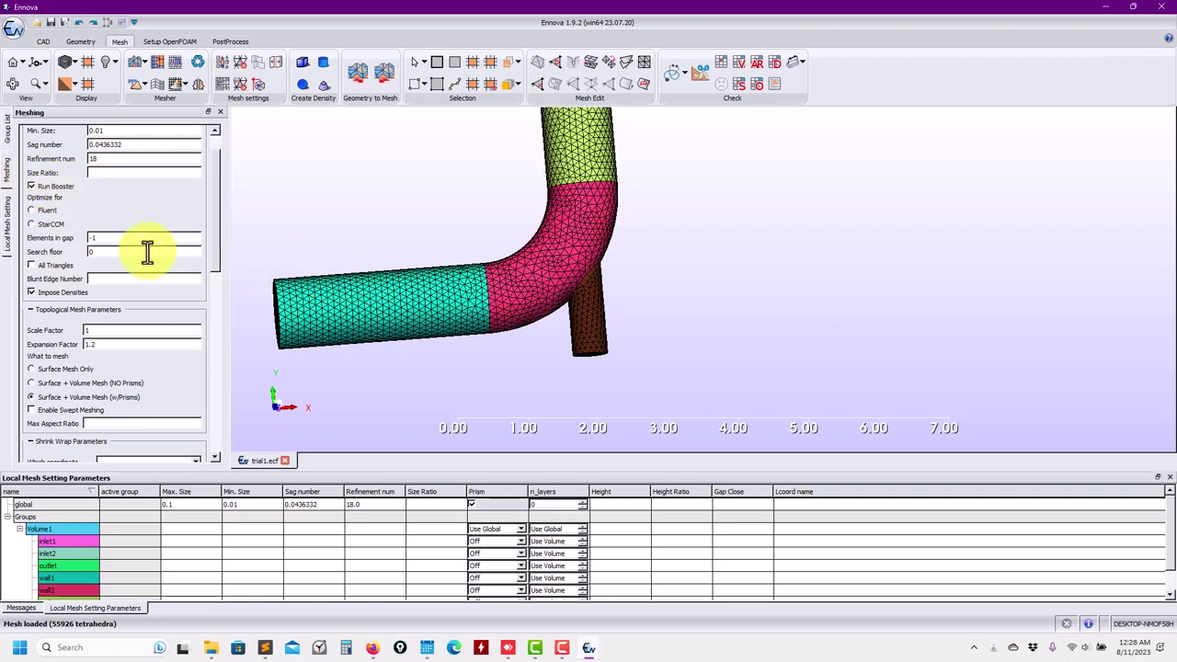
pyautogui.scroll(-2, 217, 232)
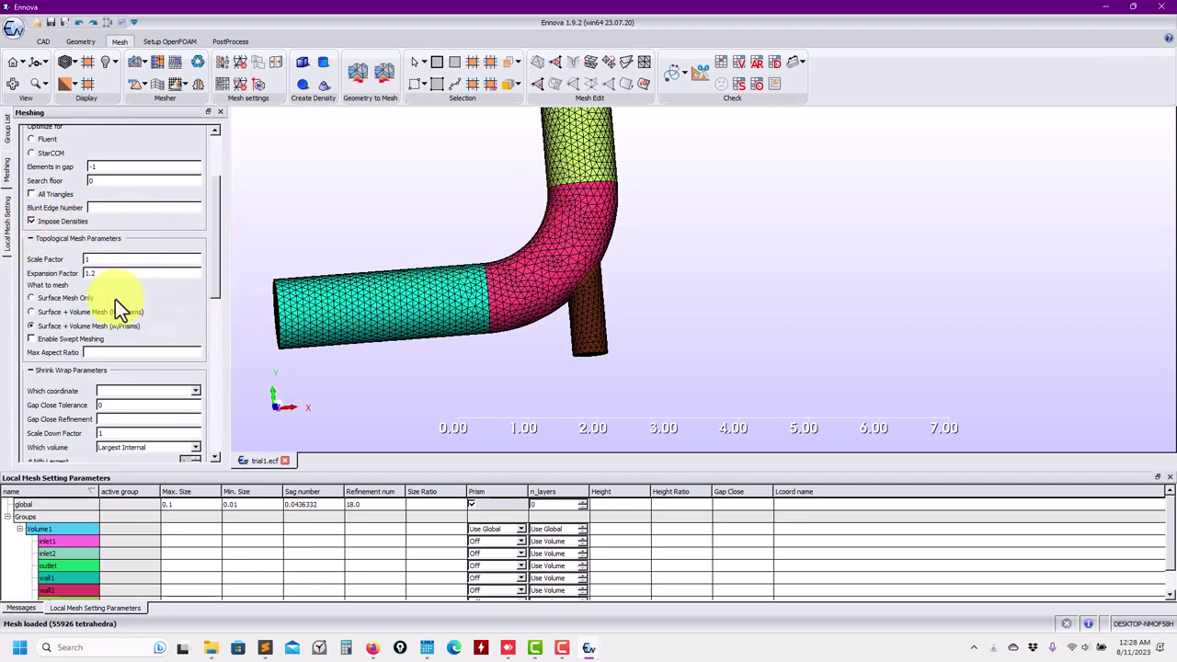
pyautogui.moveTo(331, 303); pyautogui.dragTo(488, 297)
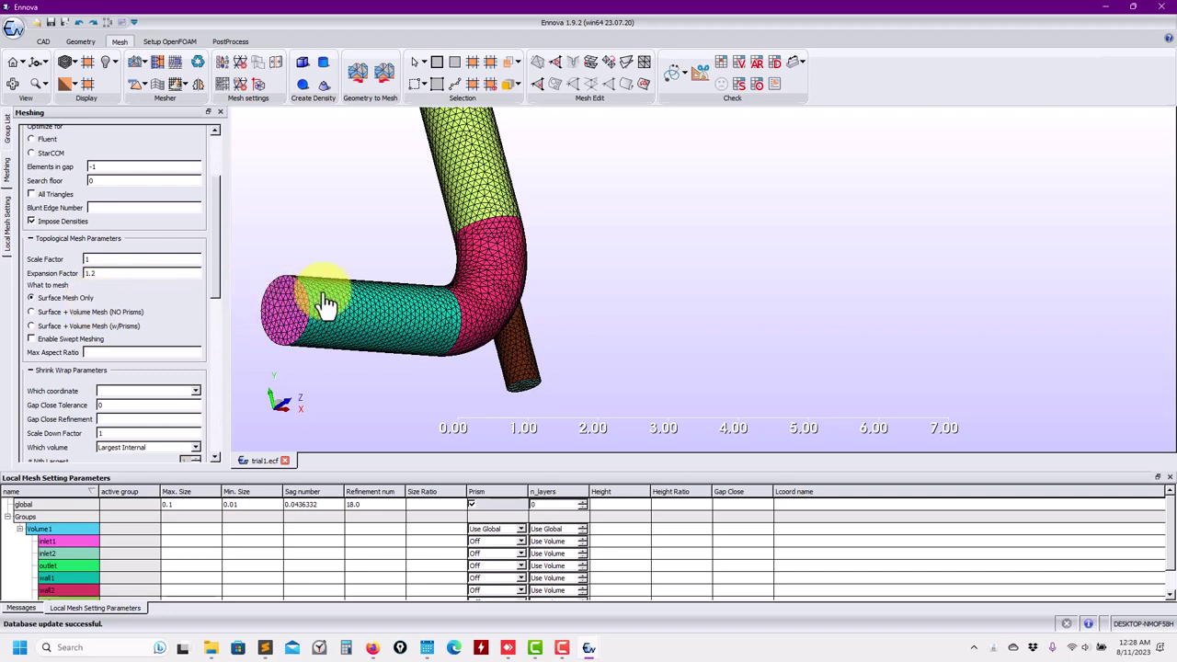
pyautogui.moveTo(404, 286); pyautogui.dragTo(411, 304, button='middle')
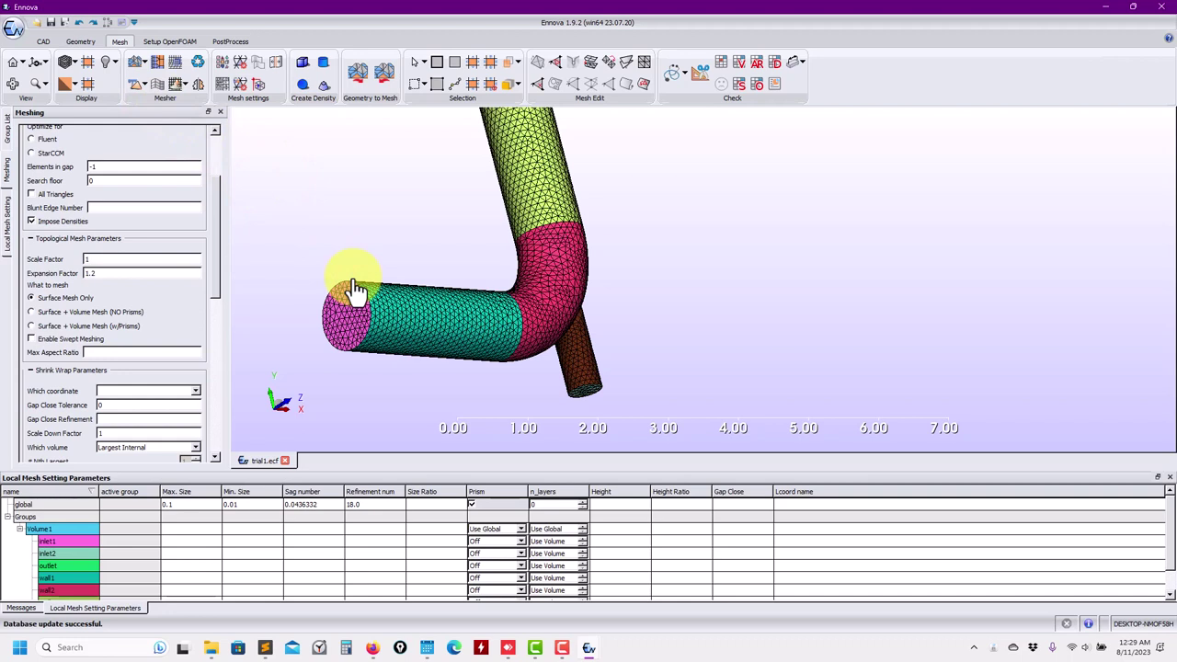
# Review the shrink wrap, boundary layer, polyhedral and tetrahedral mesher parameters, and open the local mesh settings
pyautogui.scroll(-5, 220, 285)
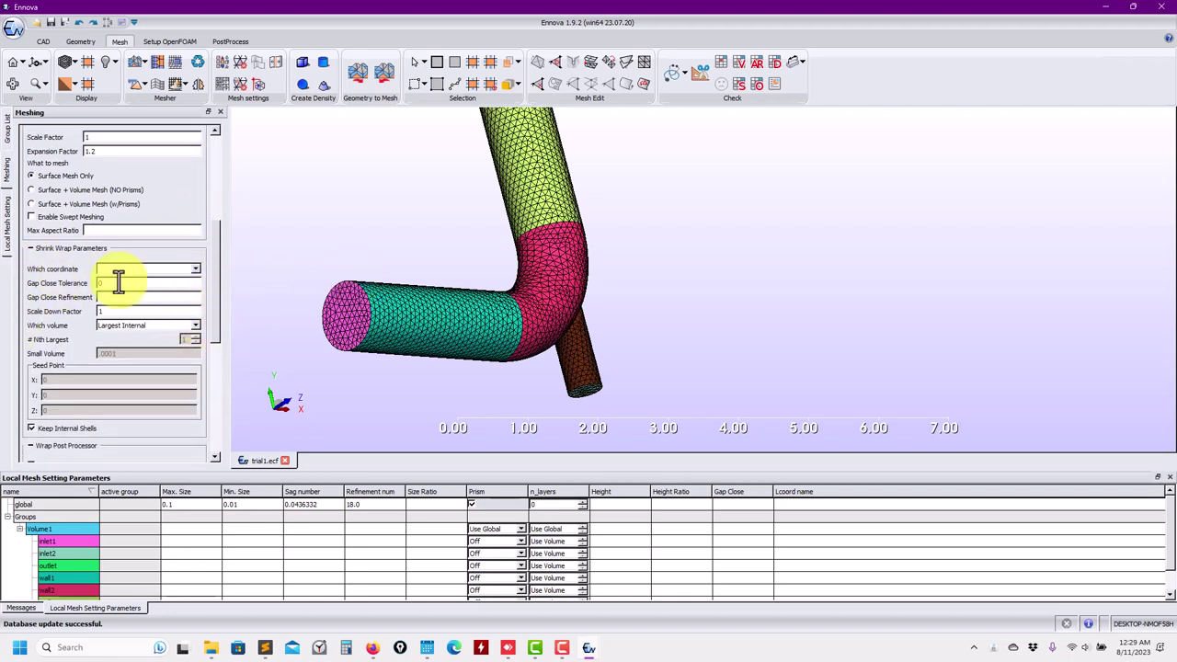
pyautogui.scroll(-2, 216, 312)
pyautogui.scroll(-7, 214, 318)
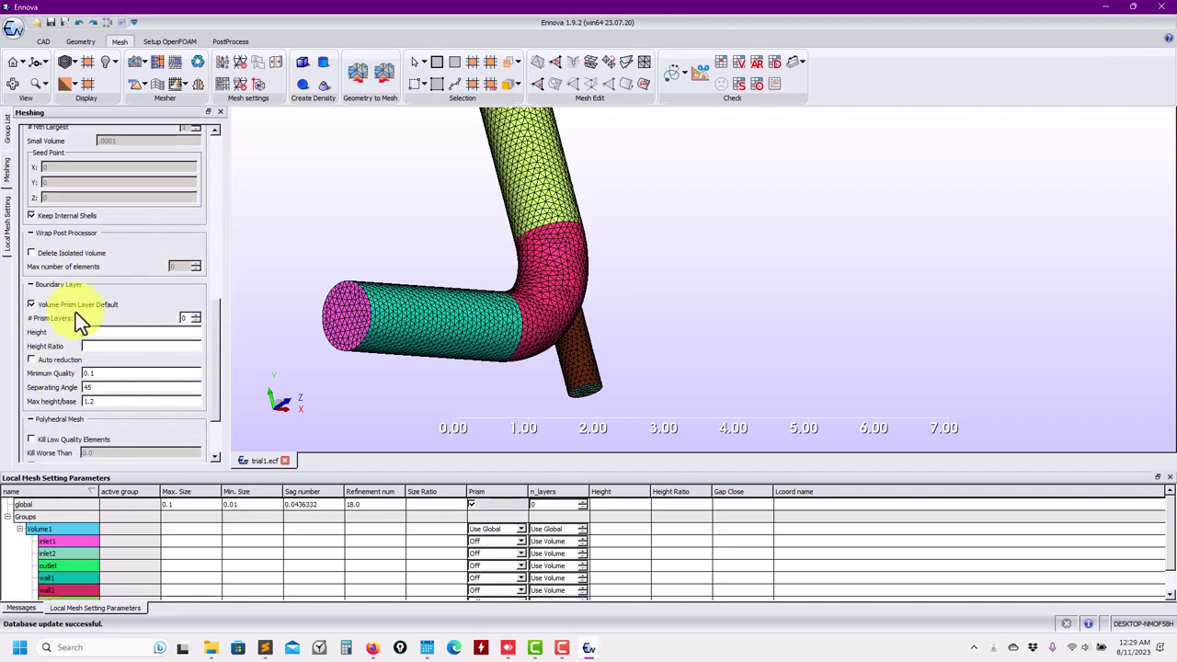
pyautogui.scroll(-4, 46, 368)
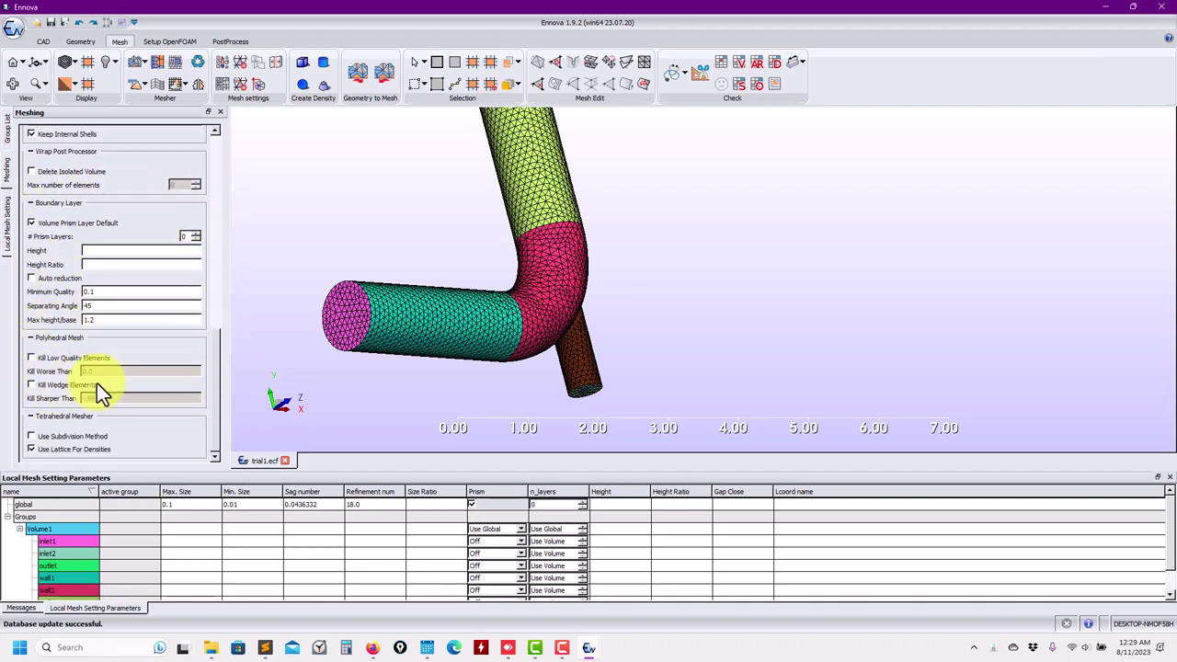
pyautogui.moveTo(214, 375); pyautogui.dragTo(209, 153)
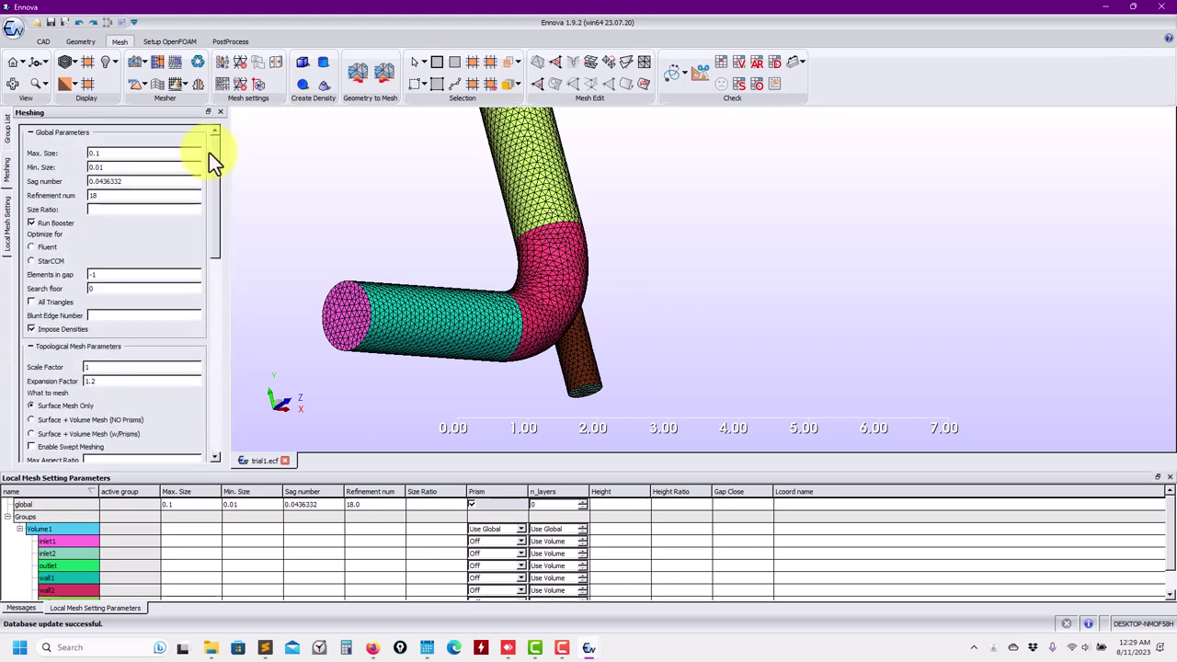
pyautogui.click(9, 211)
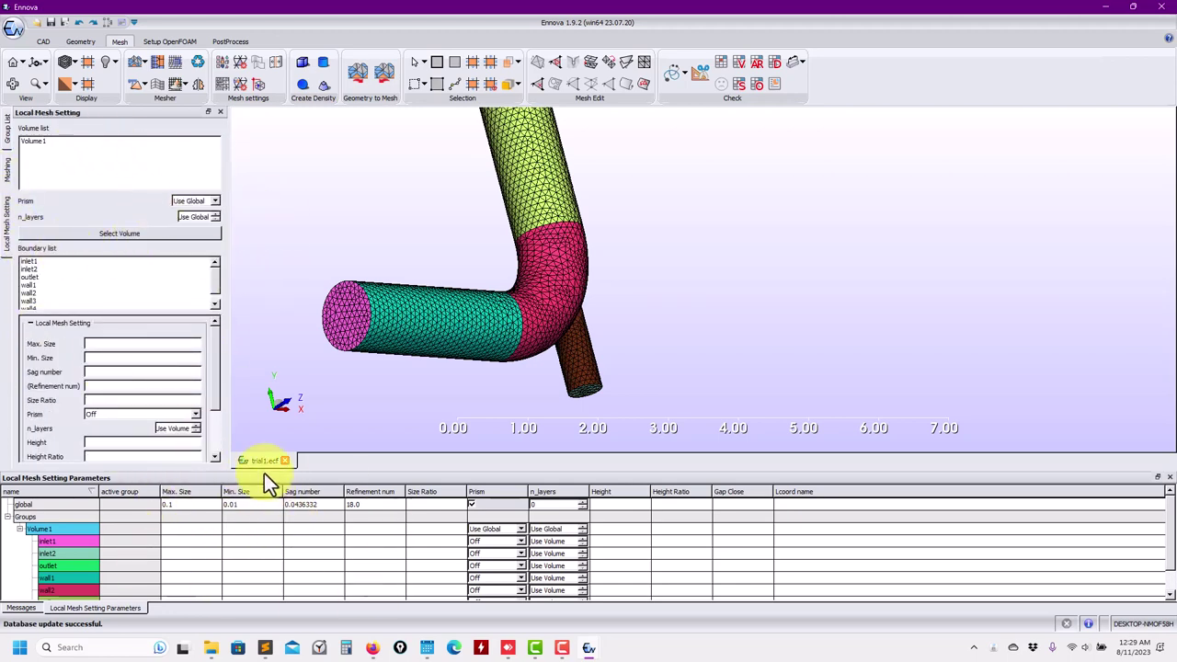
# Return to the global meshing parameters and inspect the surface mesh around the elbow bend
pyautogui.moveTo(429, 245); pyautogui.dragTo(127, 187, button='middle')
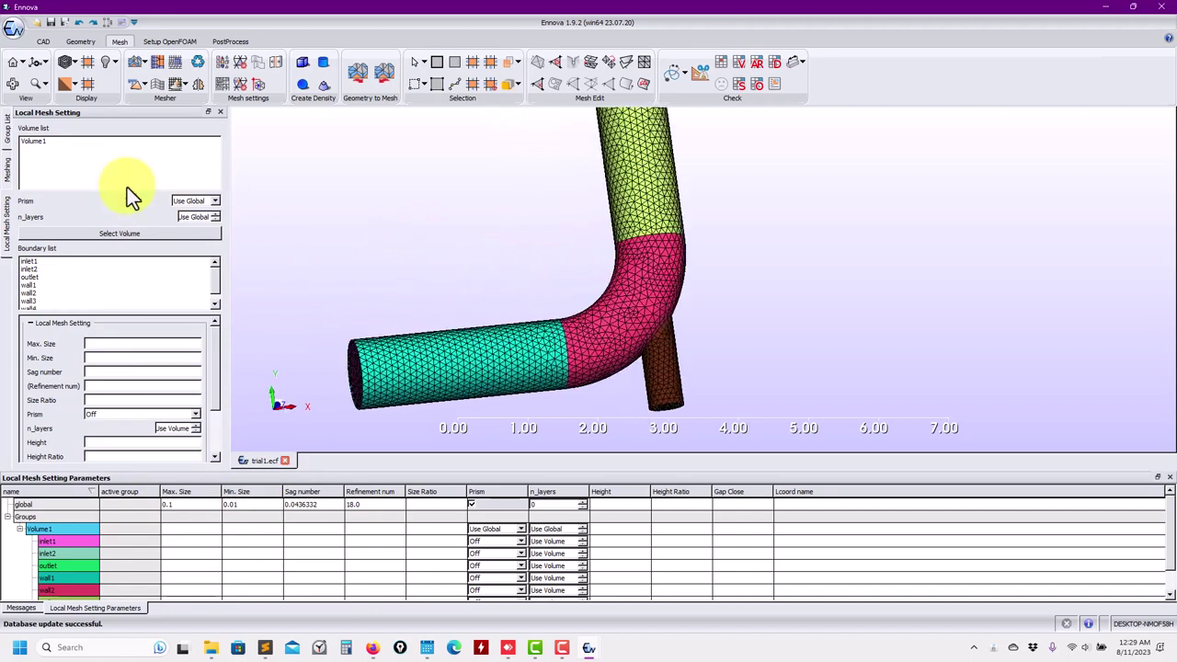
pyautogui.click(8, 170)
pyautogui.scroll(2, 583, 285)
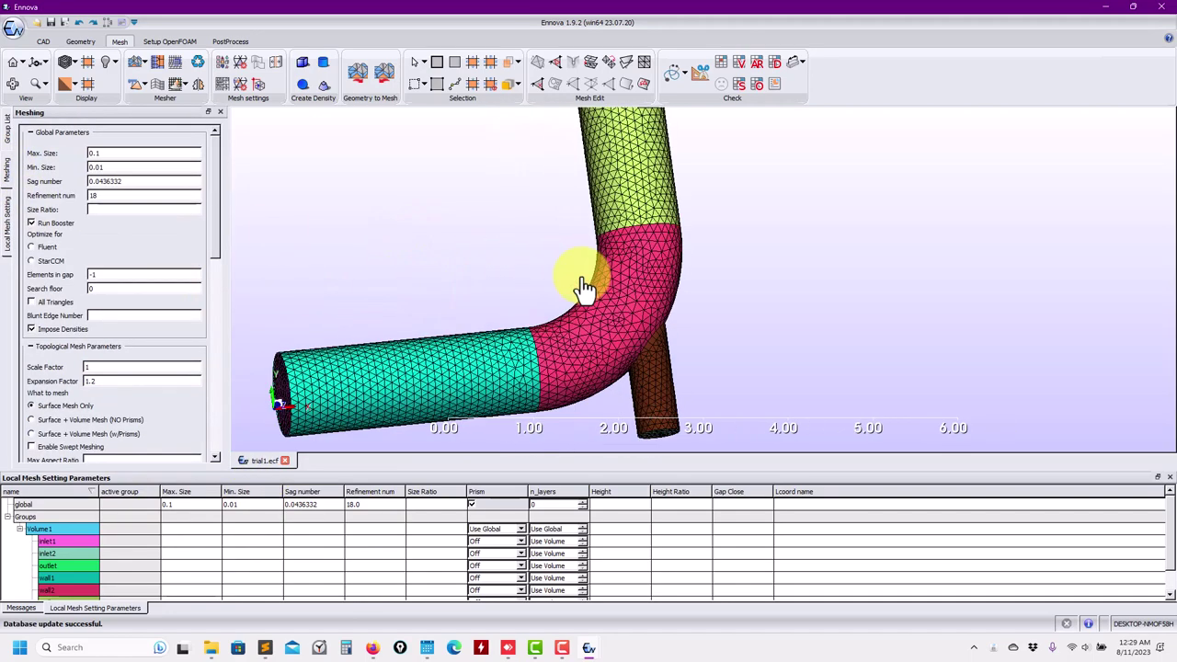
pyautogui.moveTo(585, 287); pyautogui.dragTo(631, 224, button='middle')
# Save the meshed case as a new Ennova case file named suraface-mesh in the meshes folder
pyautogui.click(15, 28)
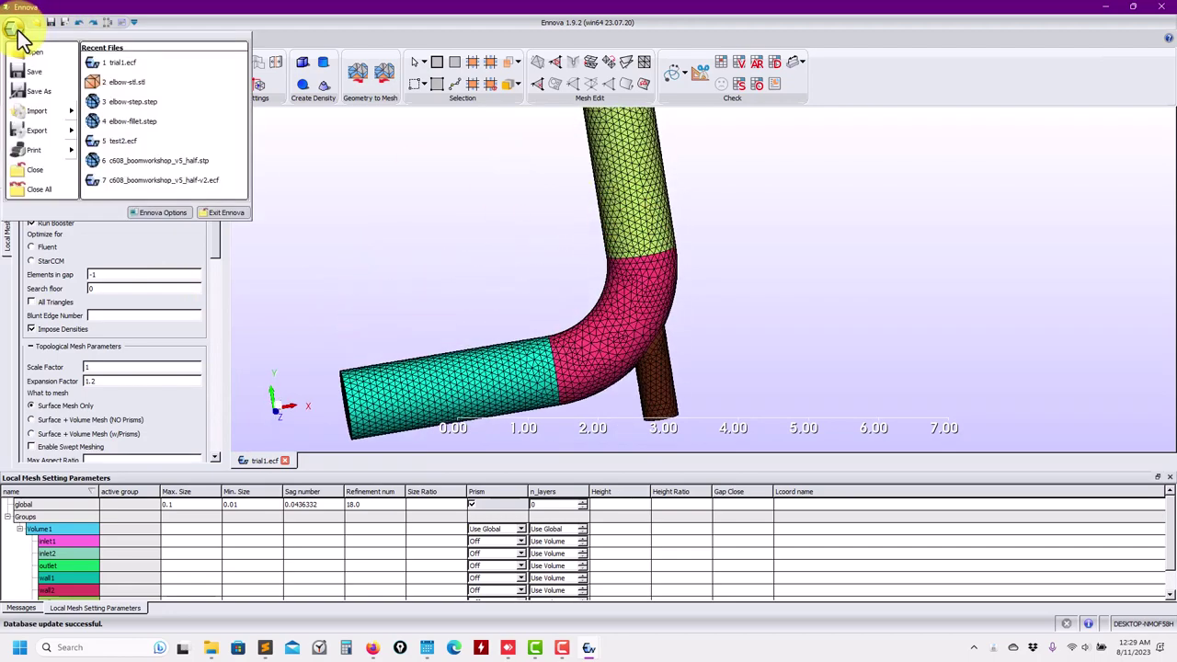
pyautogui.click(41, 92)
pyautogui.click(468, 172)
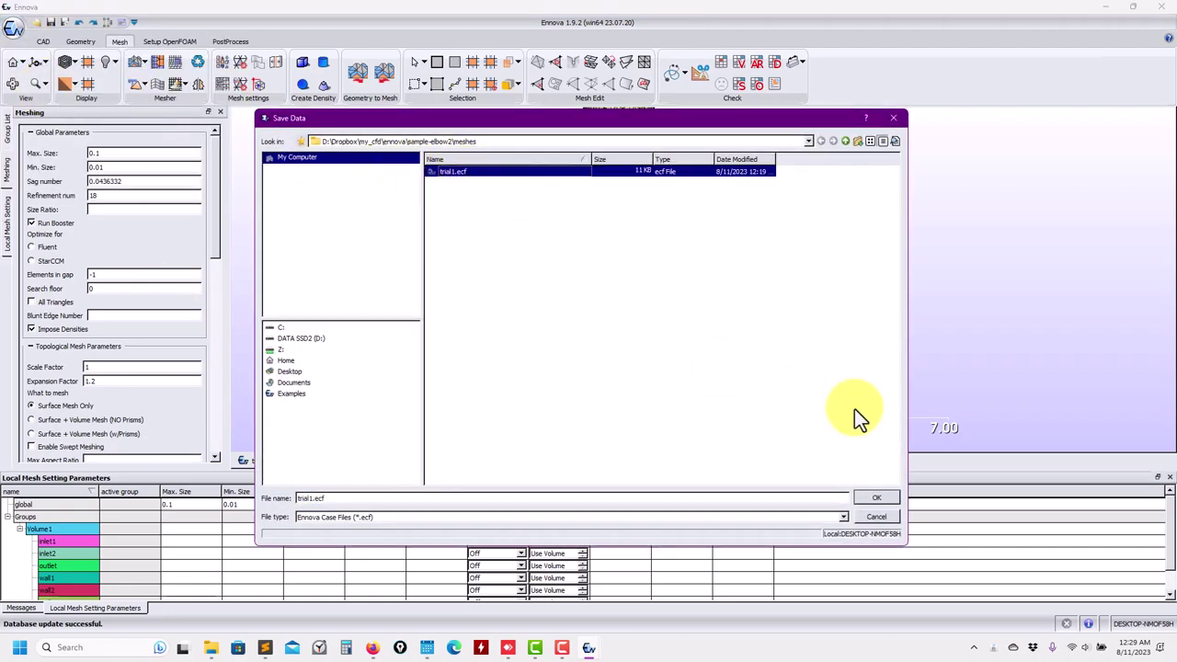
pyautogui.doubleClick(361, 496)
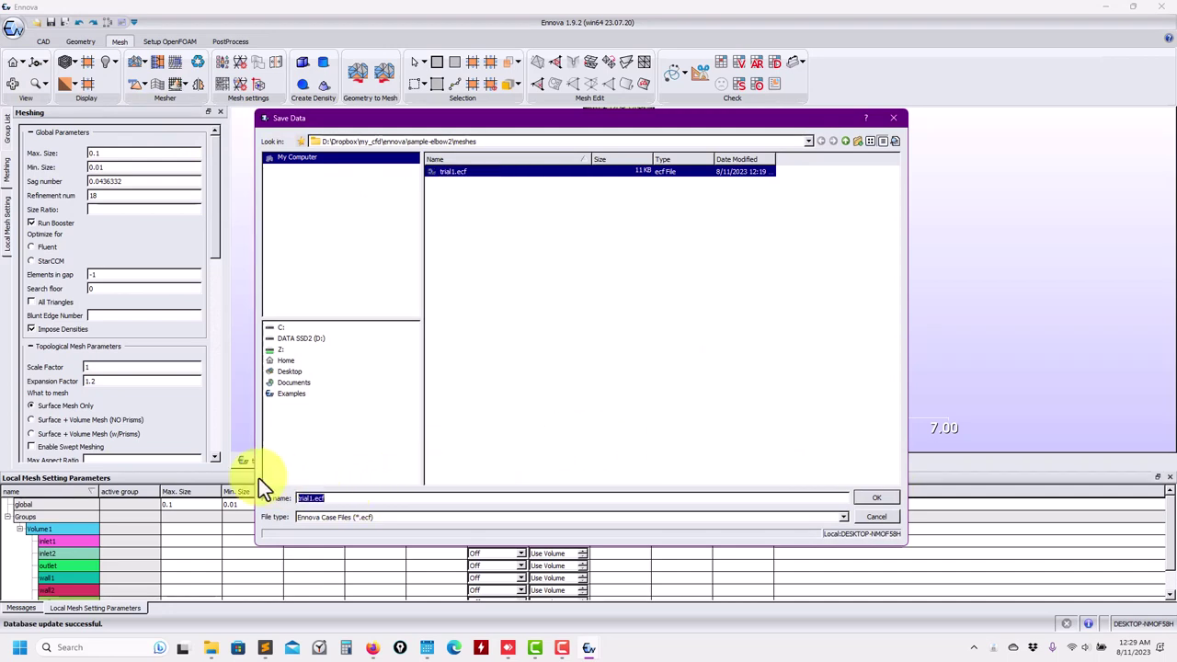
pyautogui.write('surface-mesh')
pyautogui.press('Return')
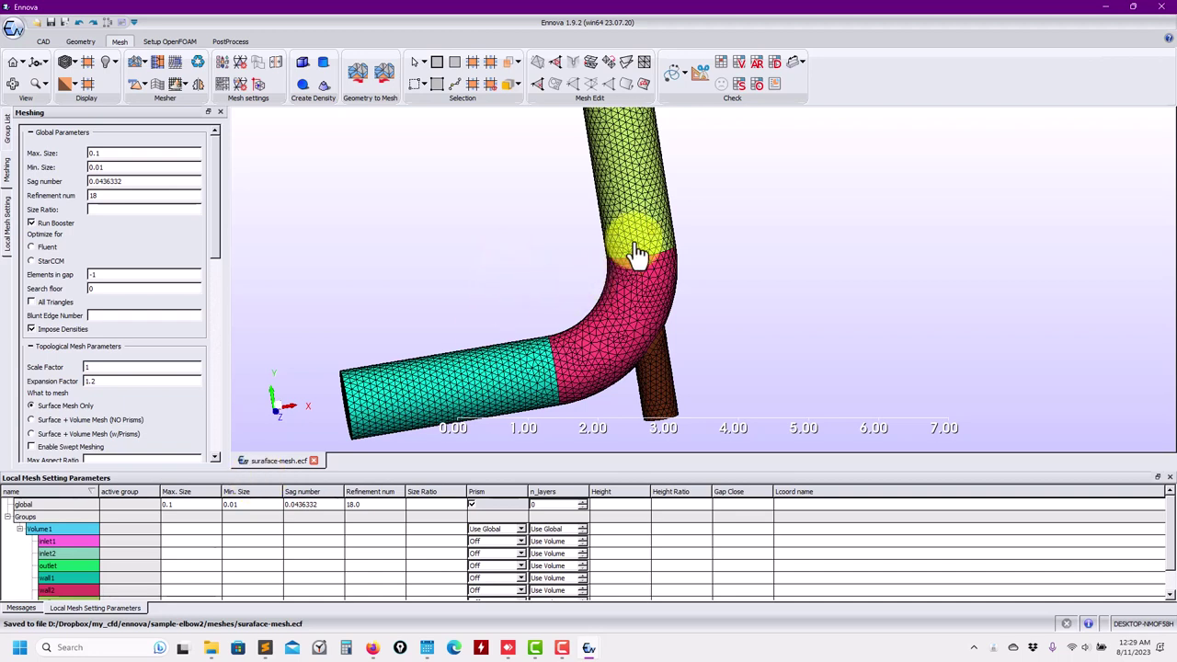
pyautogui.scroll(1, 662, 267)
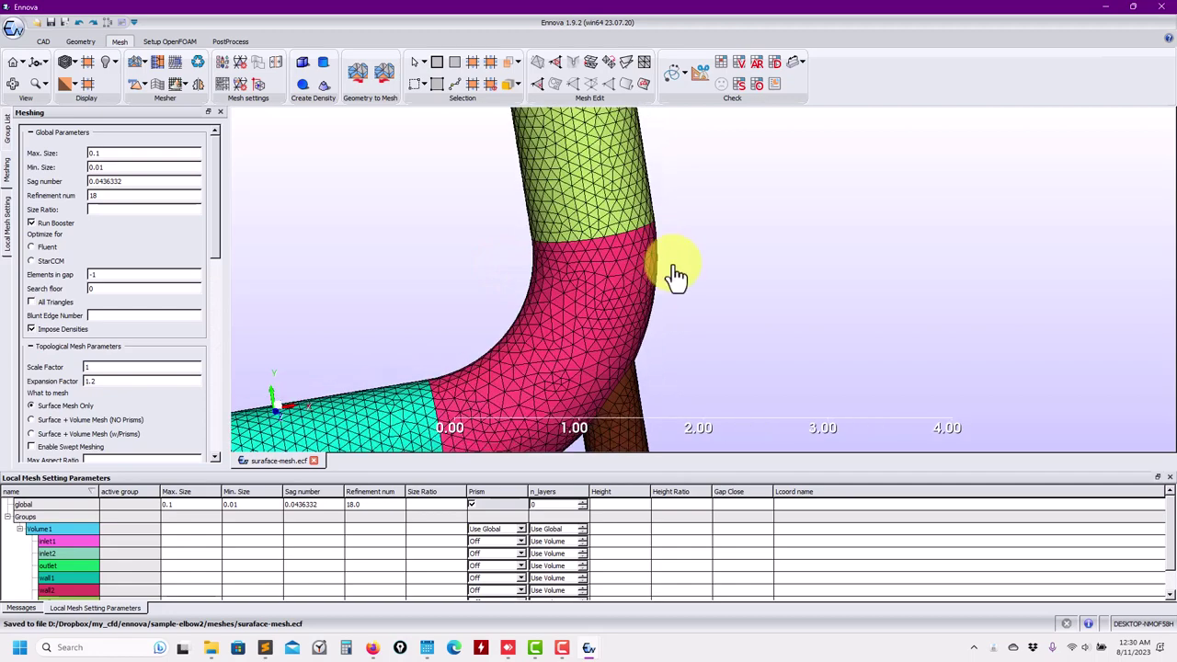
# Set the prism option to Use Volume for the wall1, wall2, wall3 and wall4 boundary groups
pyautogui.scroll(1, 675, 272)
pyautogui.scroll(-4, 677, 271)
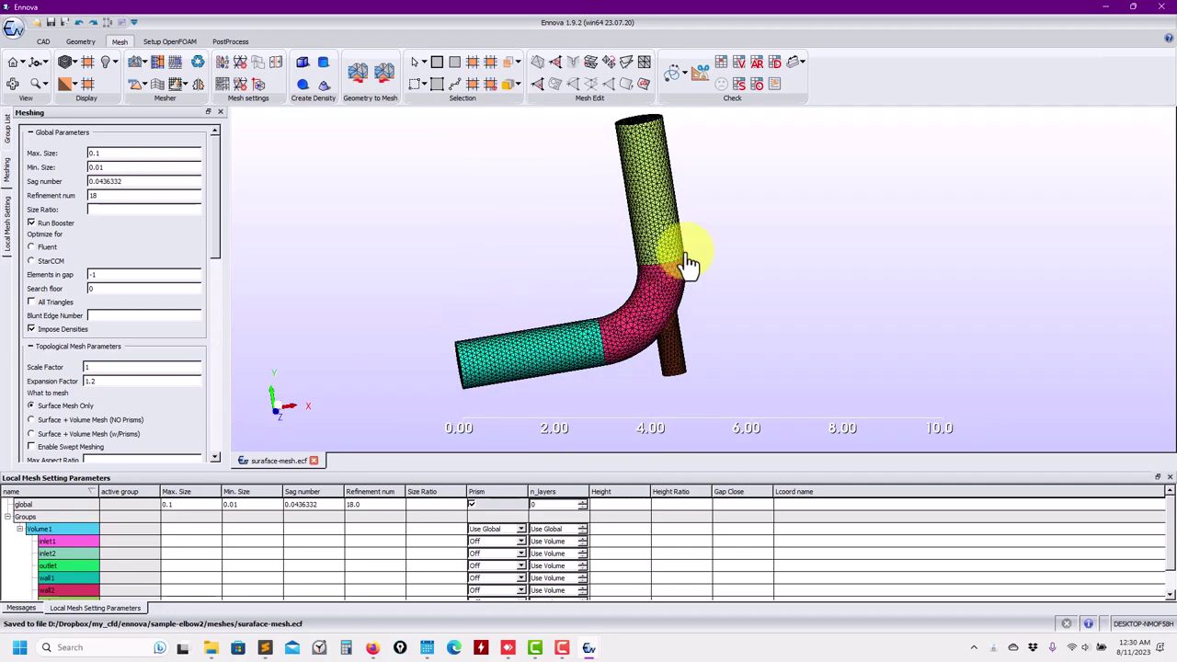
pyautogui.moveTo(649, 296); pyautogui.dragTo(618, 296, button='middle')
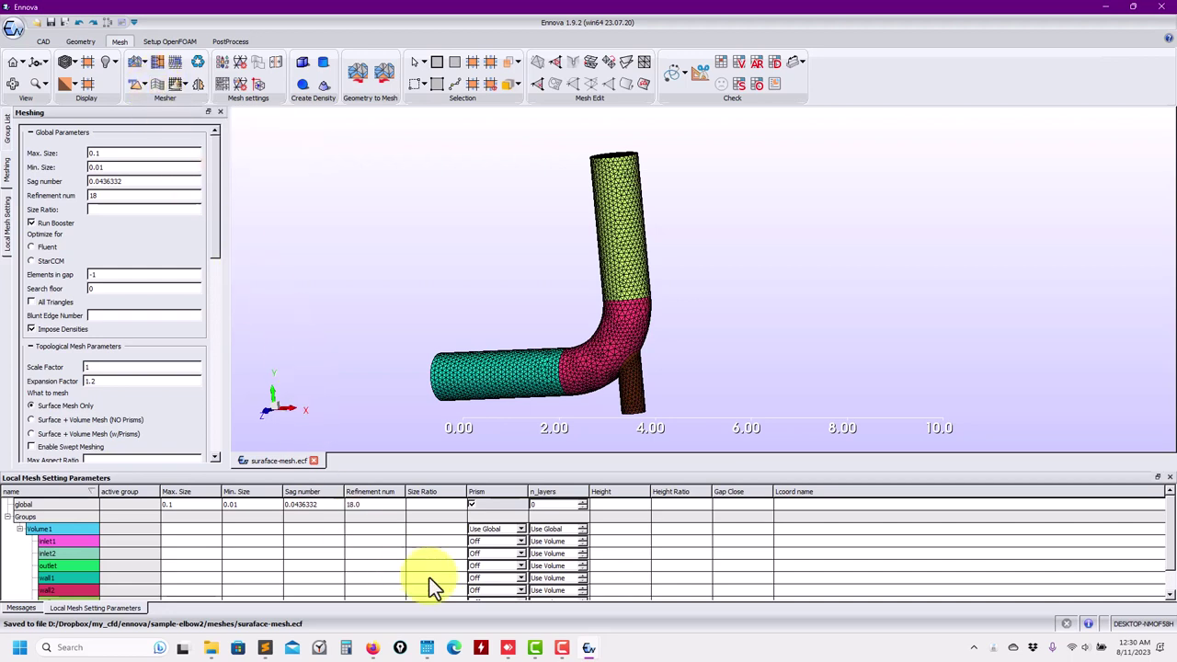
pyautogui.scroll(-1, 429, 578)
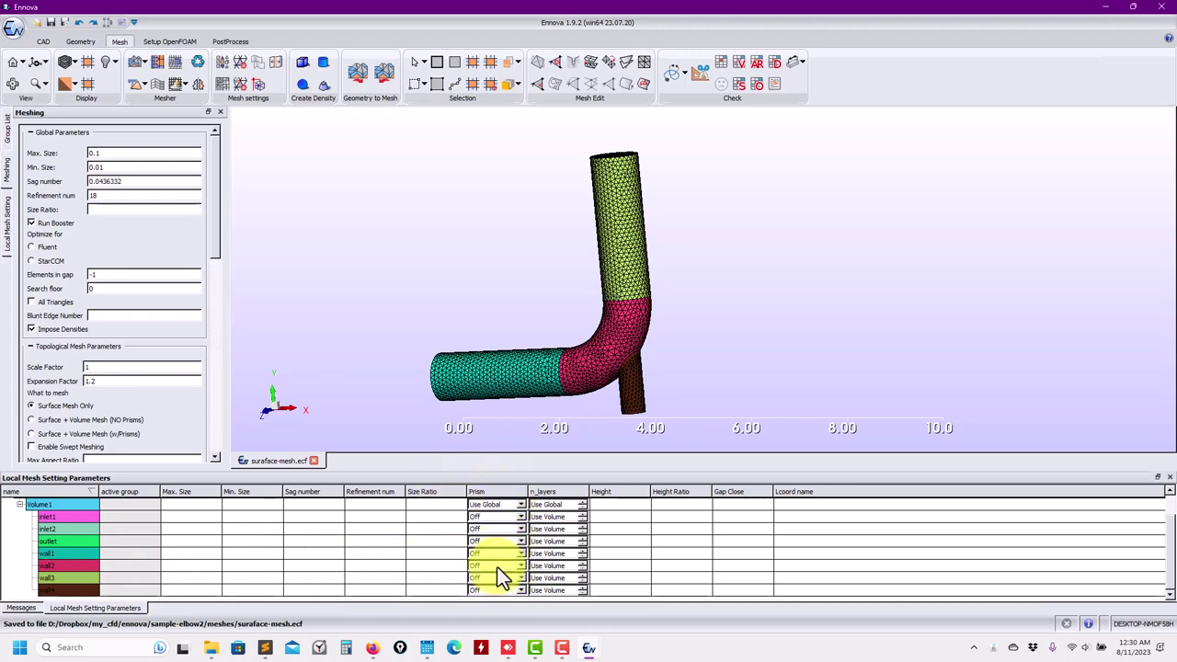
pyautogui.click(522, 553)
pyautogui.click(496, 564)
pyautogui.click(520, 565)
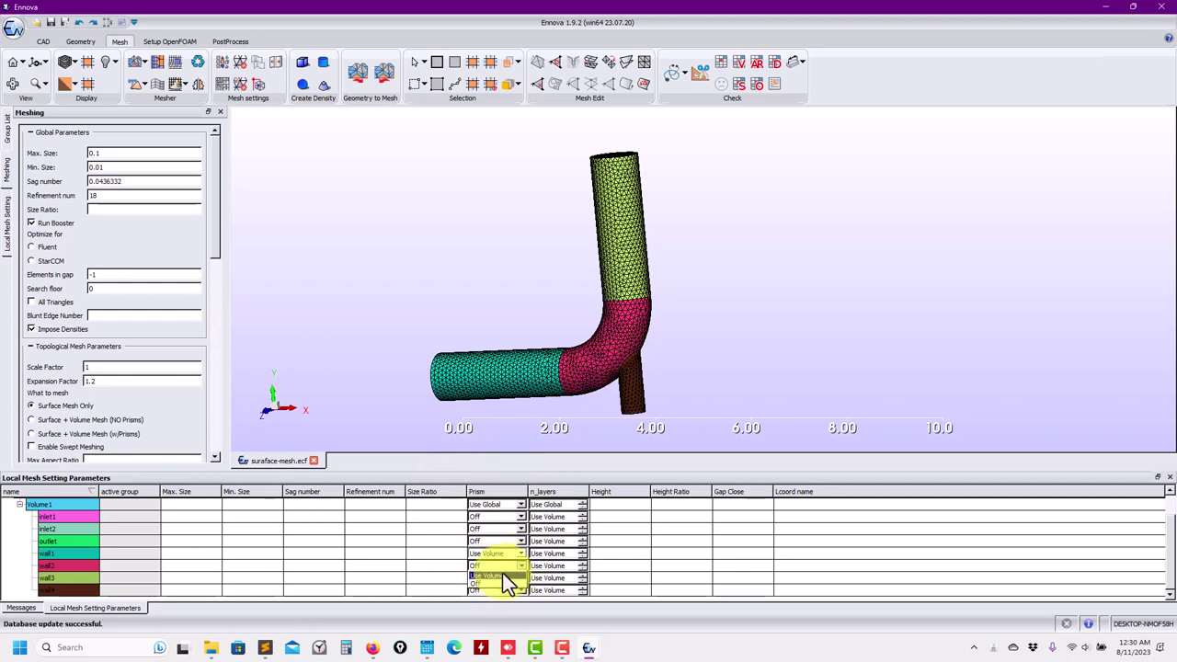
pyautogui.click(502, 572)
pyautogui.click(519, 579)
pyautogui.click(520, 591)
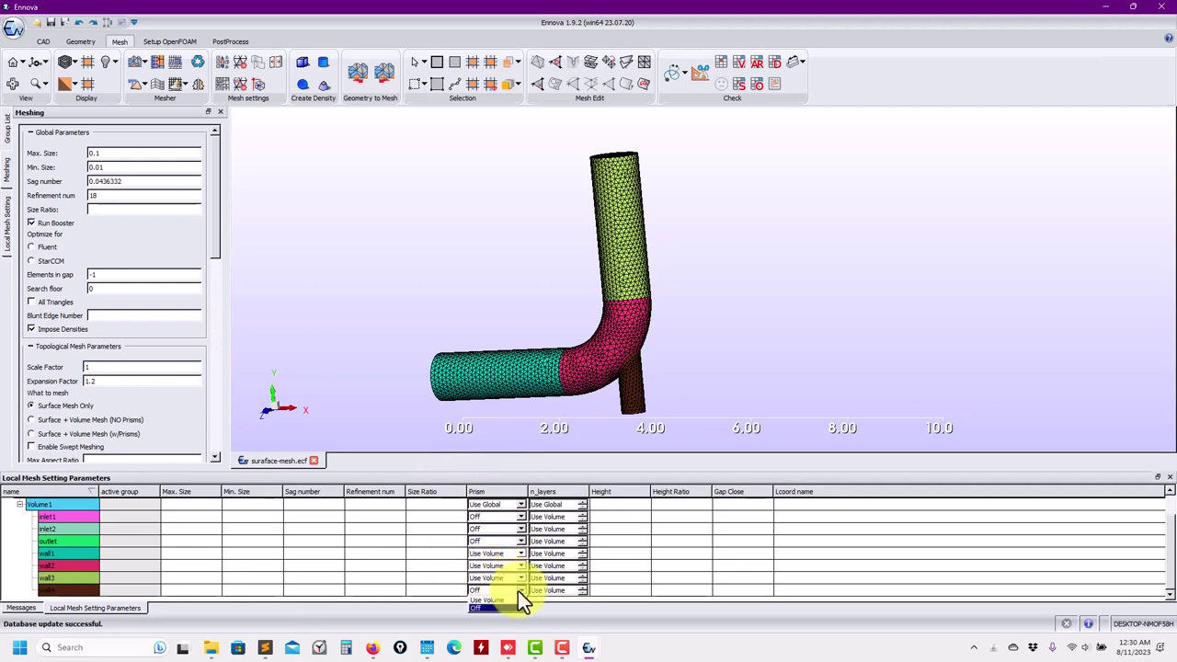
pyautogui.click(486, 599)
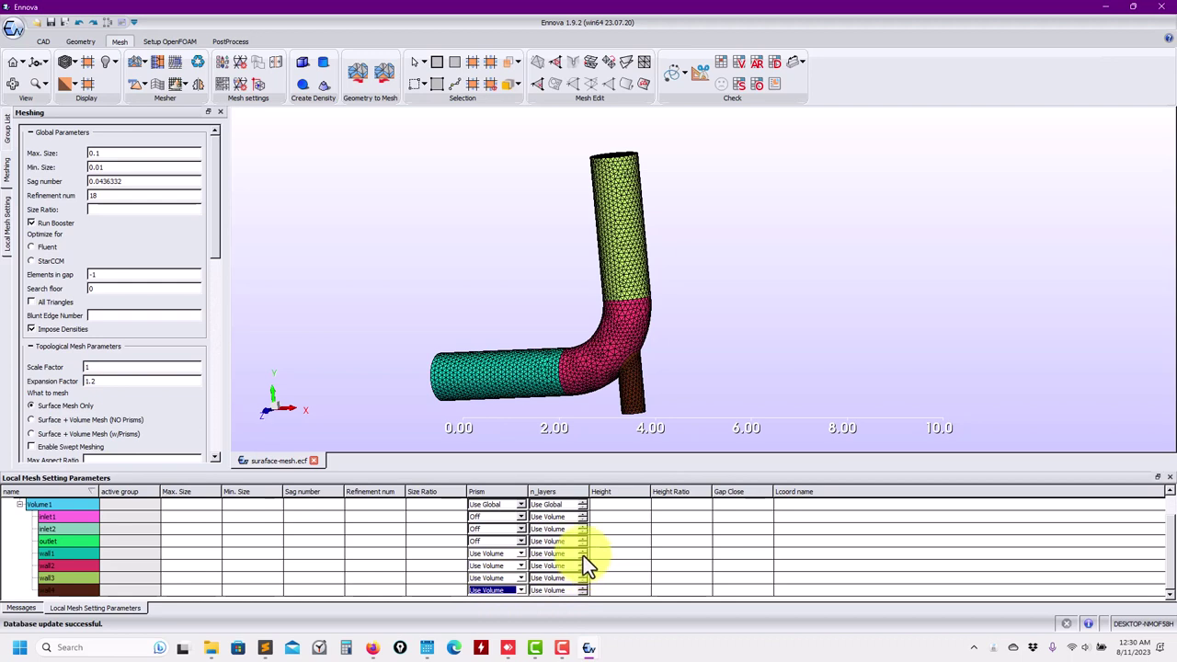
# Set the prism layer counts to 8, 6, 5 and 4 for wall1 through wall4, each with a height of 0.001
pyautogui.click(582, 553)
pyautogui.click(583, 564)
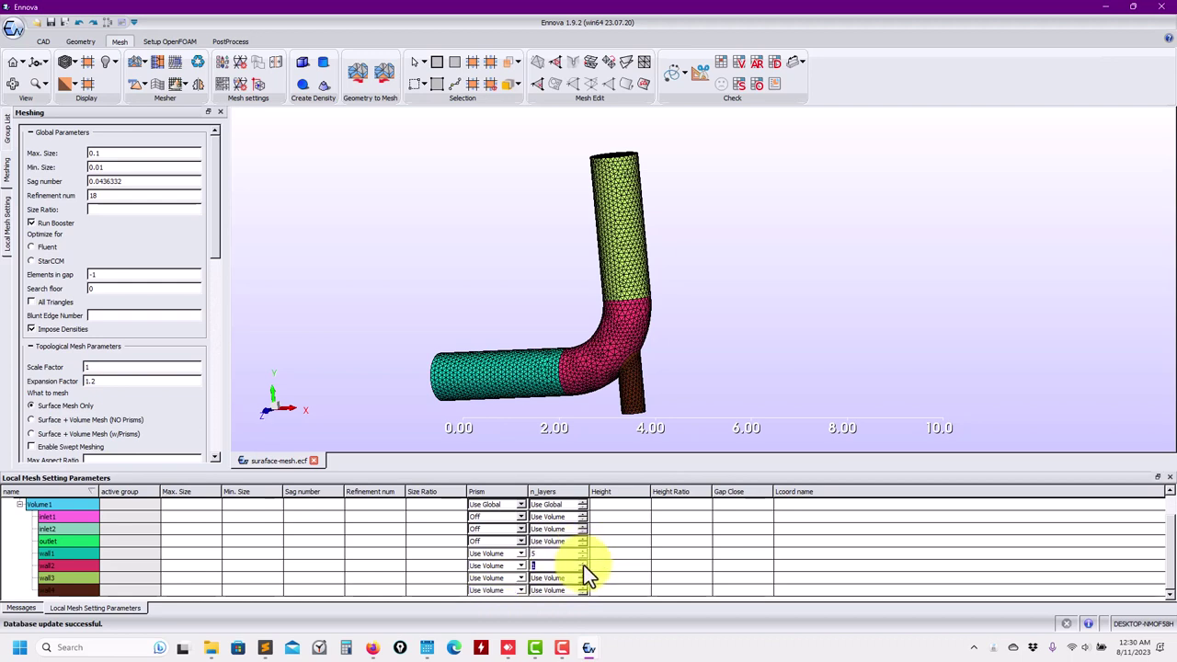
pyautogui.click(584, 576)
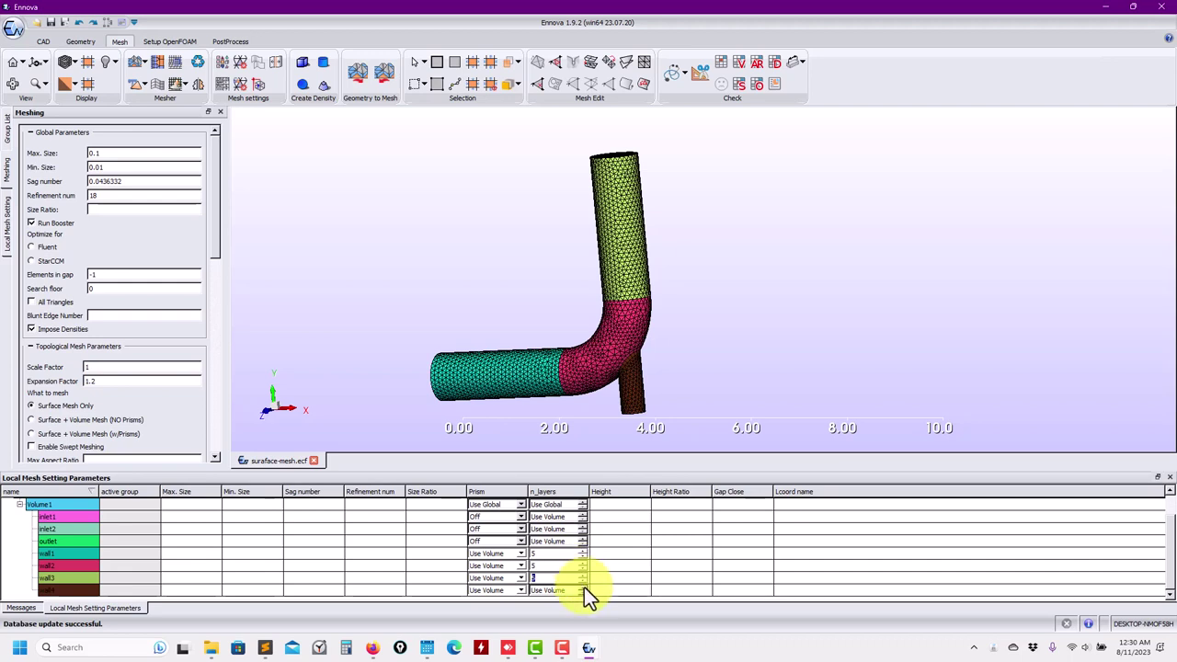
pyautogui.click(585, 588)
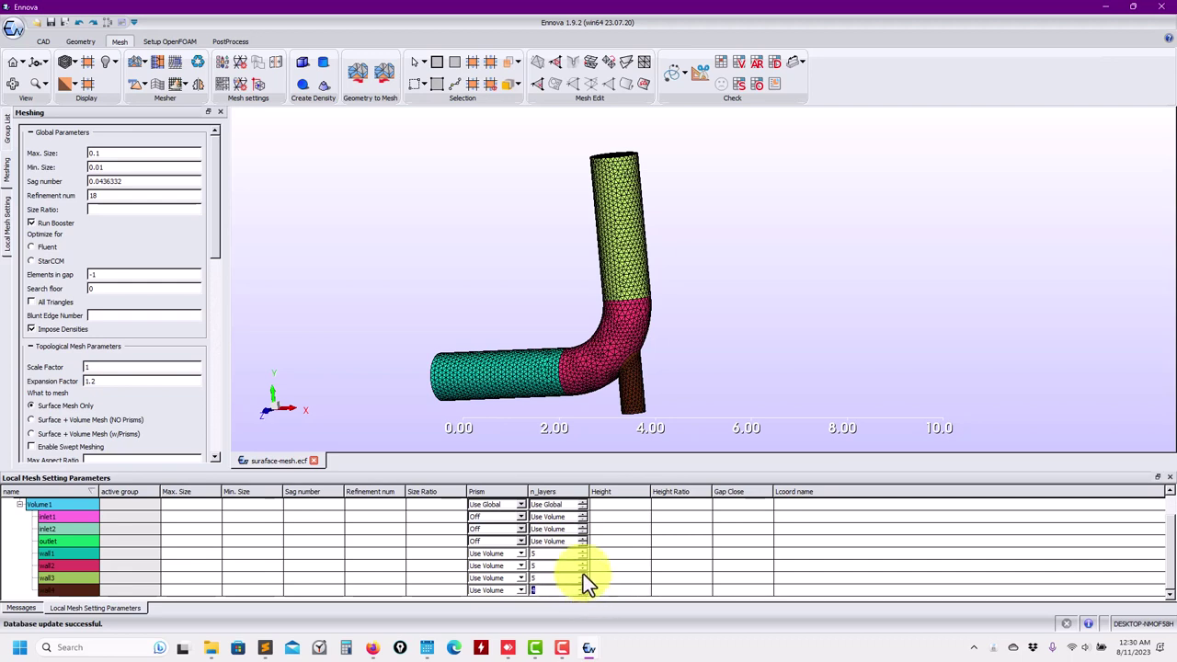
pyautogui.write('4')
pyautogui.click(581, 566)
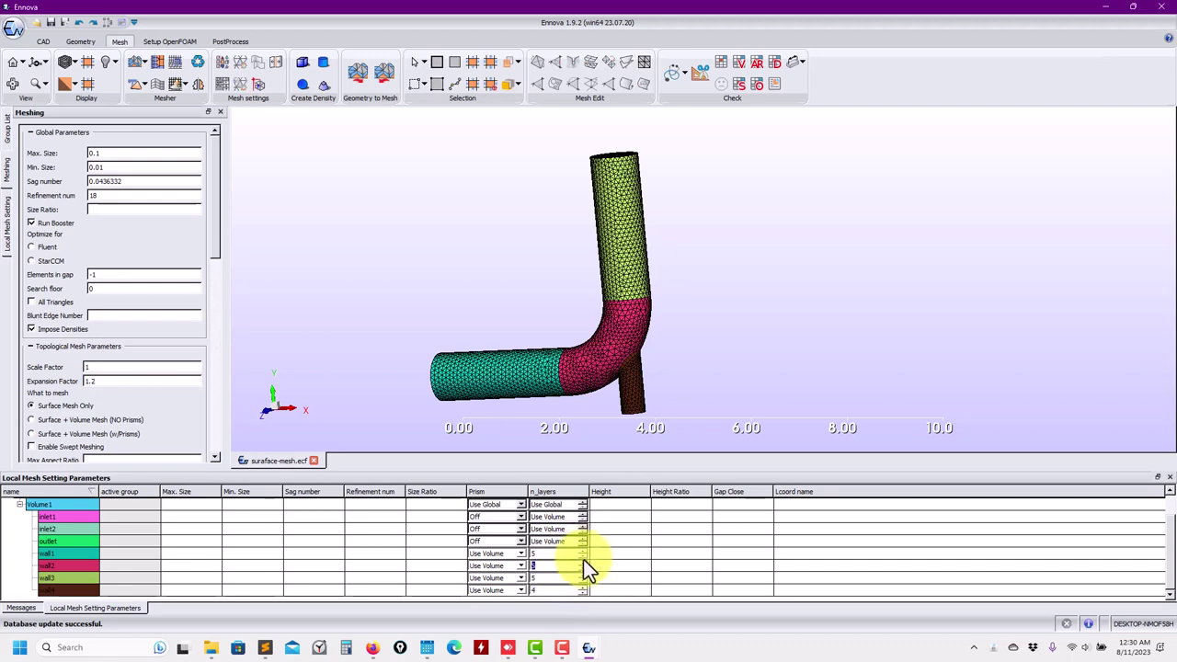
pyautogui.write('6')
pyautogui.click(583, 554)
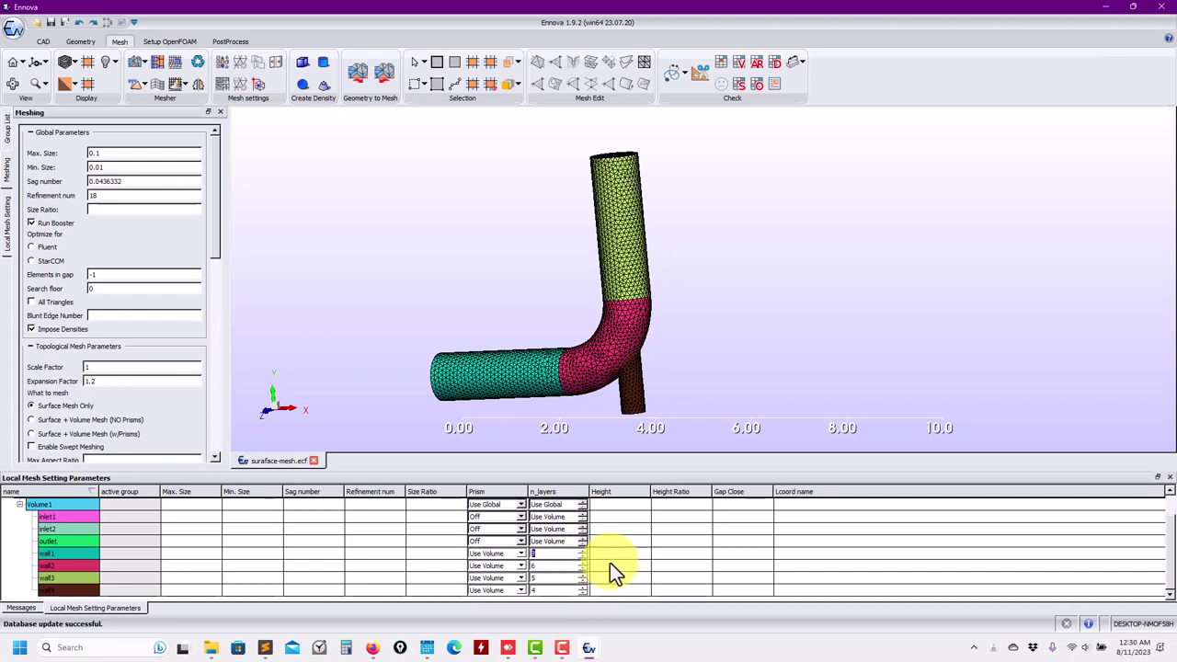
pyautogui.write('8')
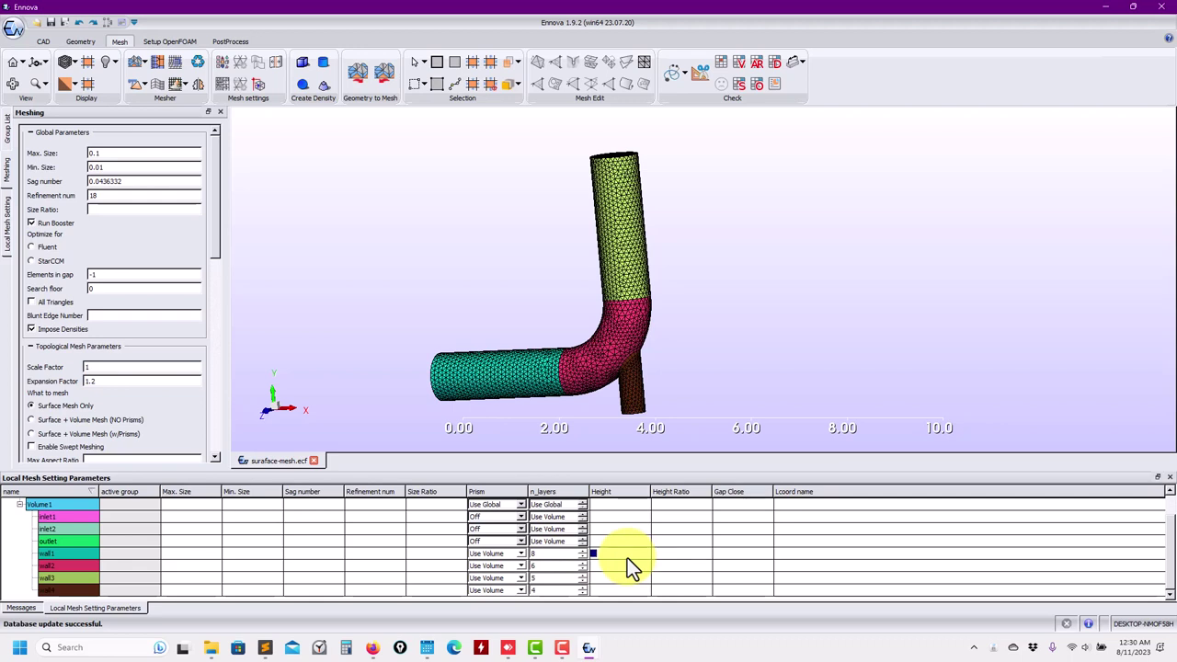
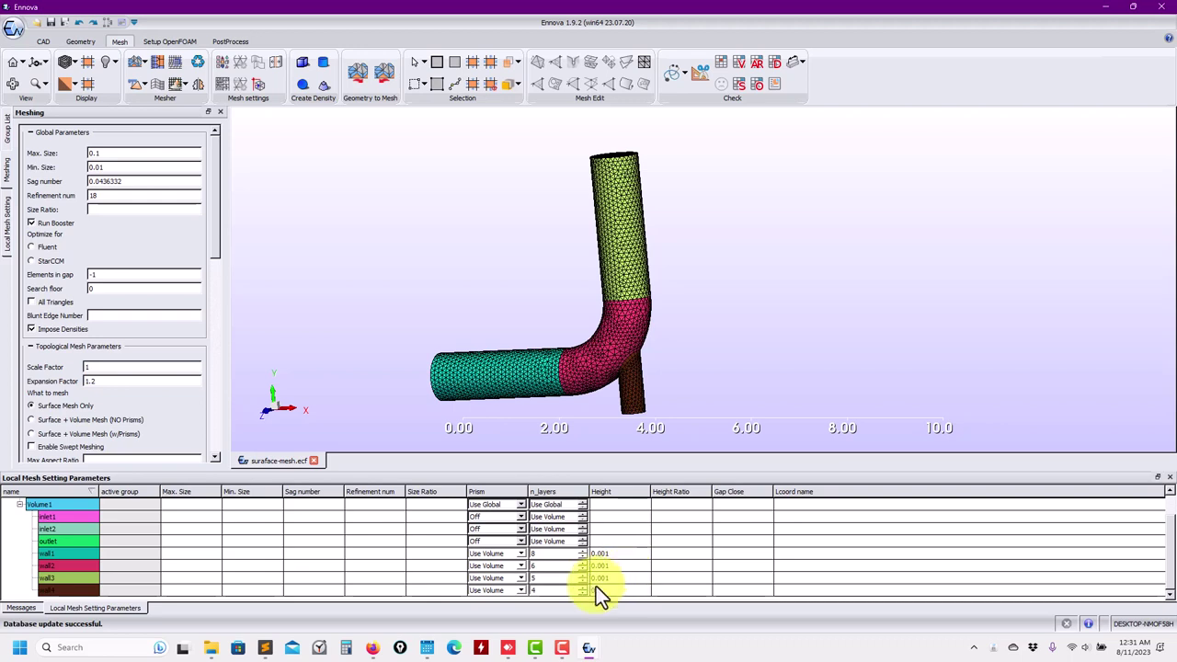
pyautogui.click(596, 589)
# Review the global meshing parameters down to the boundary layer settings
pyautogui.moveTo(211, 217); pyautogui.dragTo(213, 236)
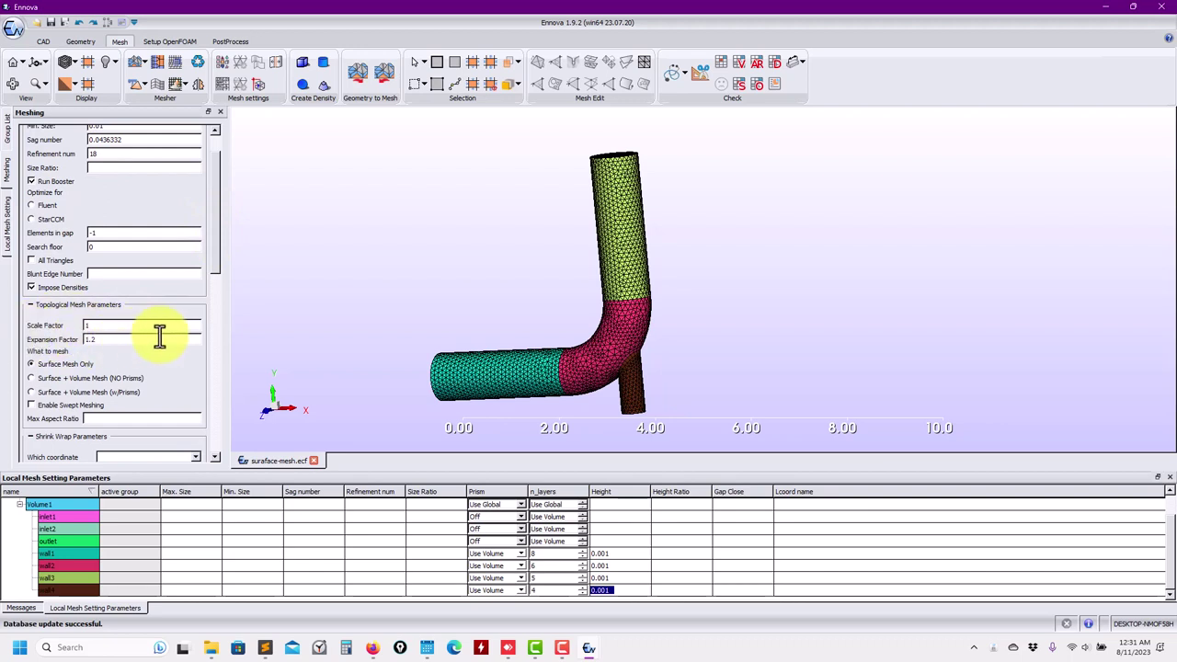
pyautogui.scroll(-5, 211, 284)
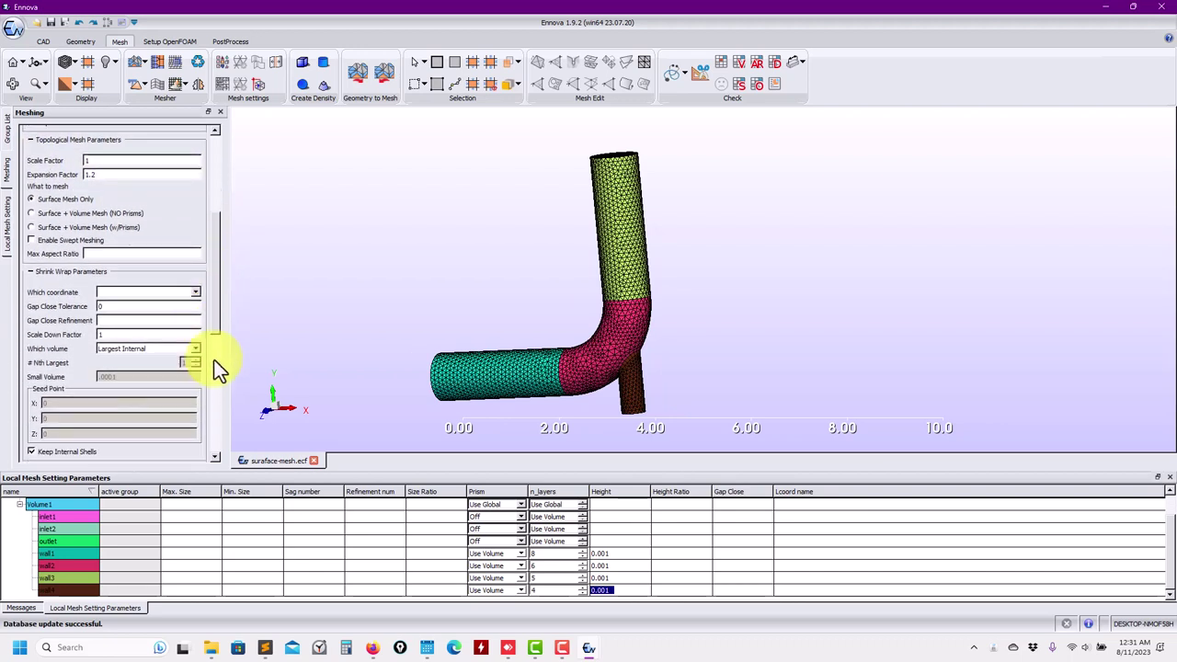
pyautogui.scroll(8, 211, 273)
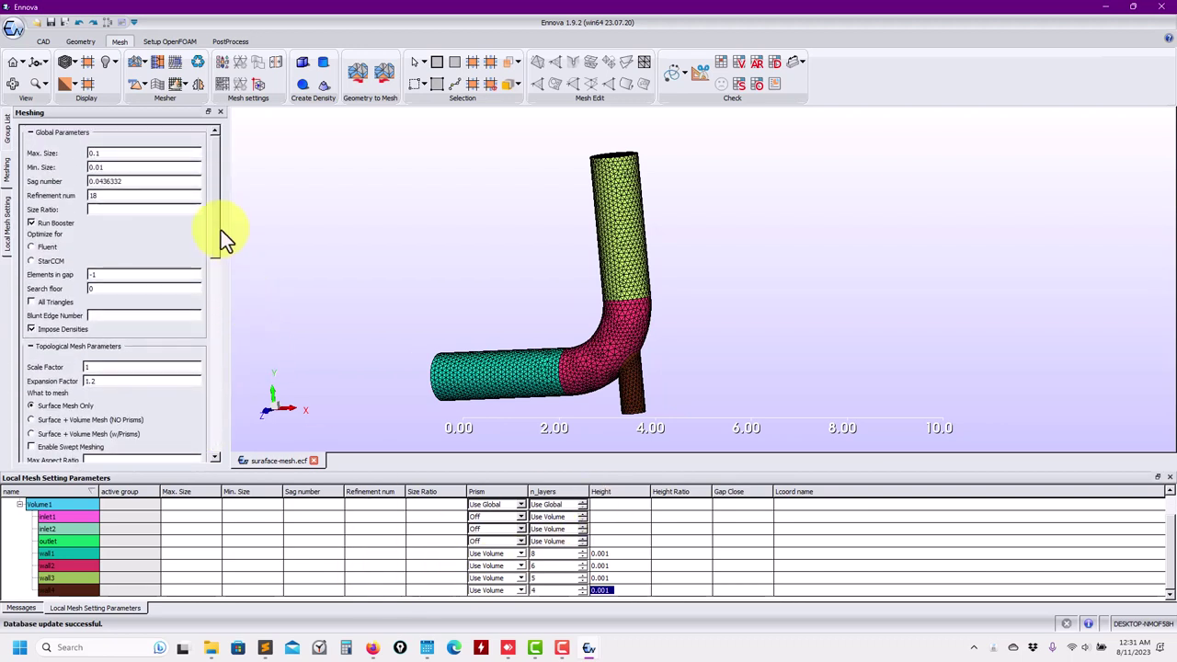
pyautogui.moveTo(217, 229); pyautogui.dragTo(210, 398)
pyautogui.scroll(4, 208, 331)
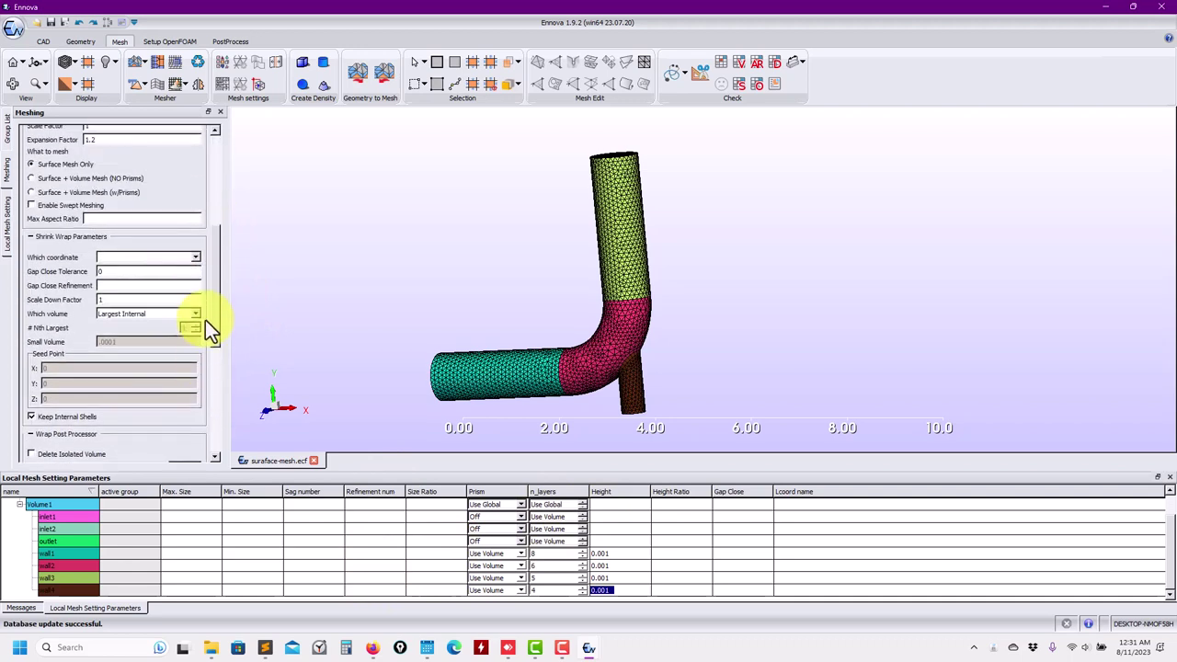
pyautogui.scroll(-6, 205, 320)
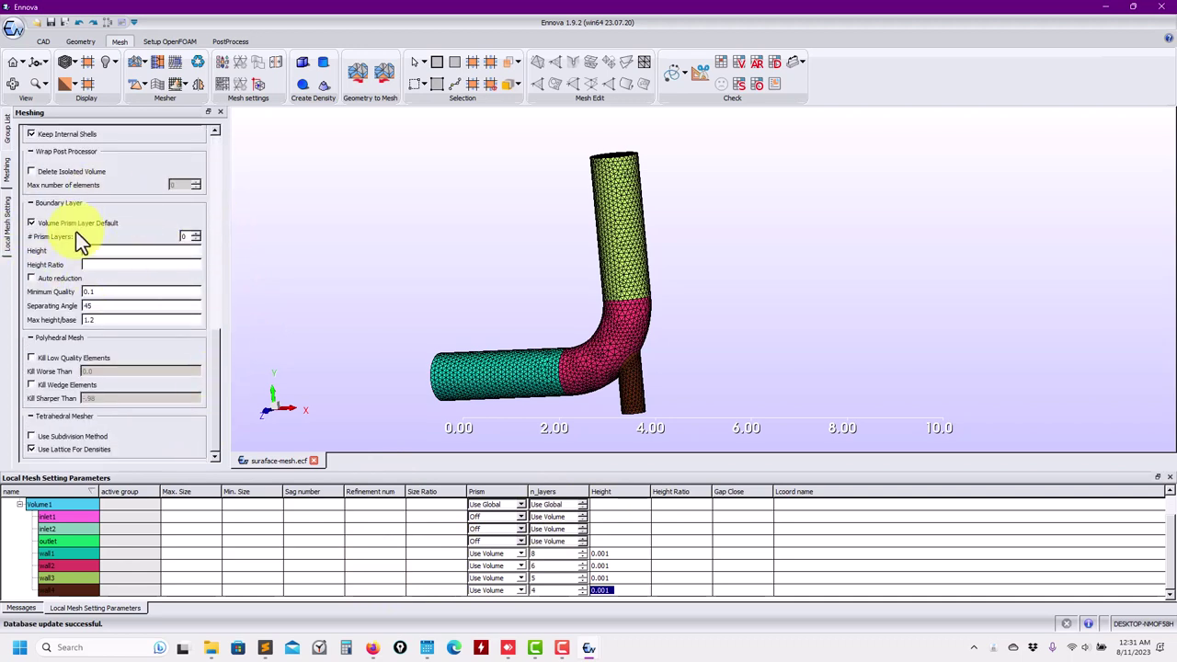
# Examine the local mesh settings of Volume1 with the boundaries wall1, wall2 and wall3 selected together
pyautogui.click(5, 246)
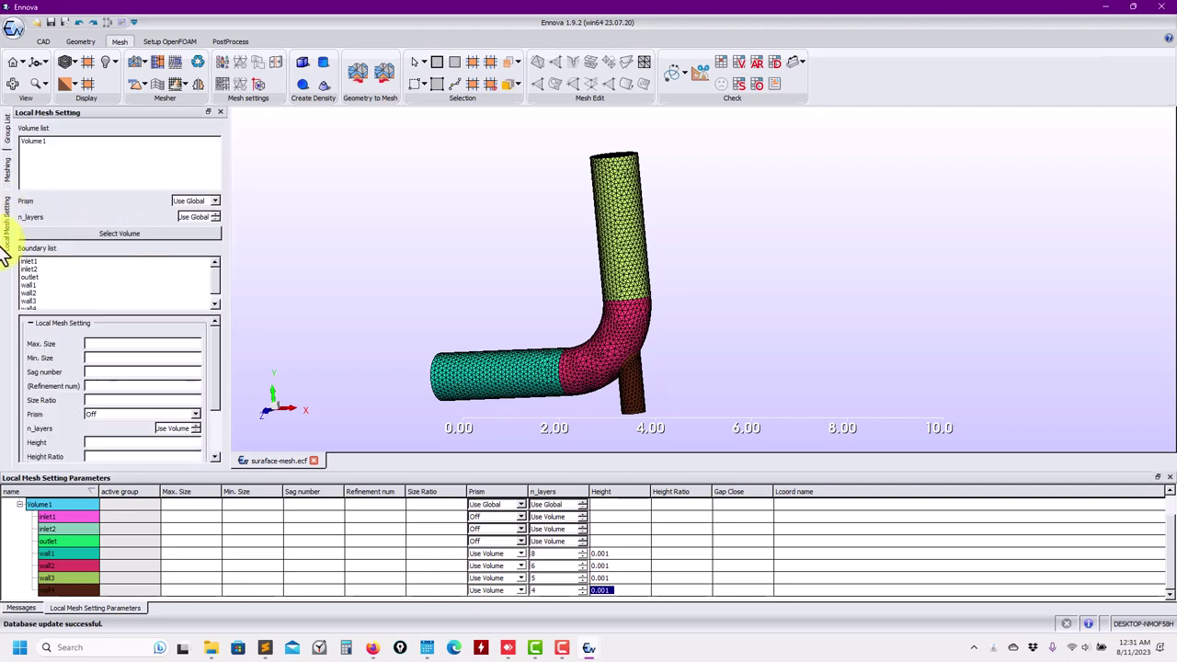
pyautogui.click(35, 142)
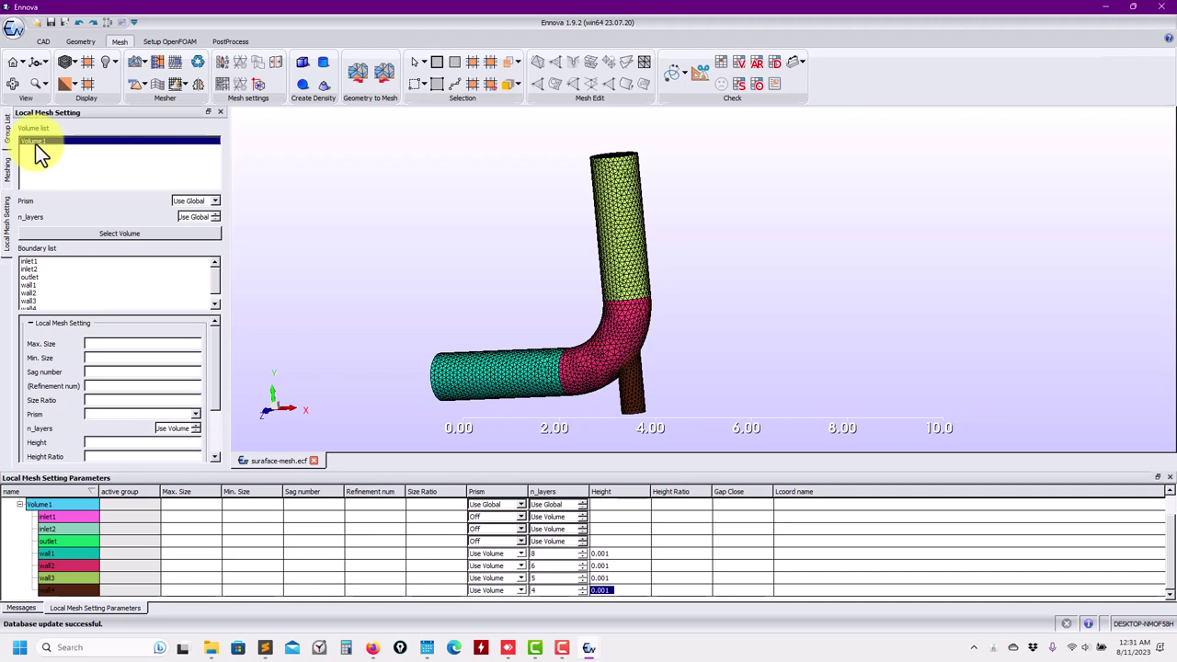
pyautogui.click(38, 285)
pyautogui.keyDown('shift'); pyautogui.click(33, 292); pyautogui.keyUp('shift')
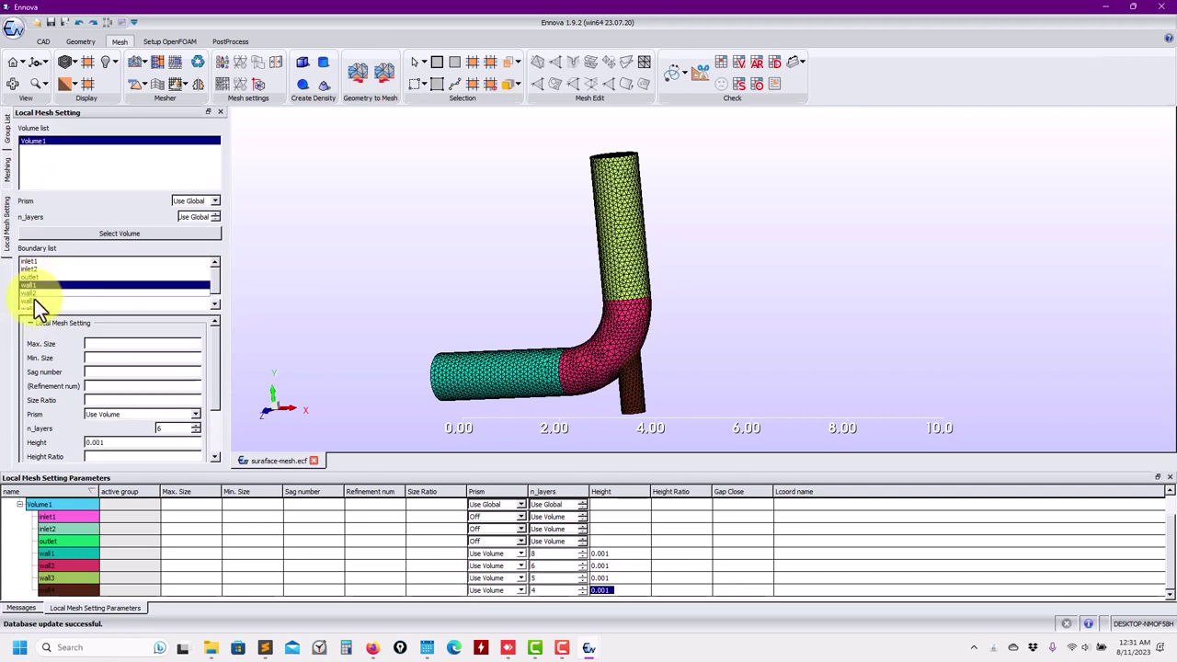
pyautogui.keyDown('shift'); pyautogui.click(34, 299); pyautogui.keyUp('shift')
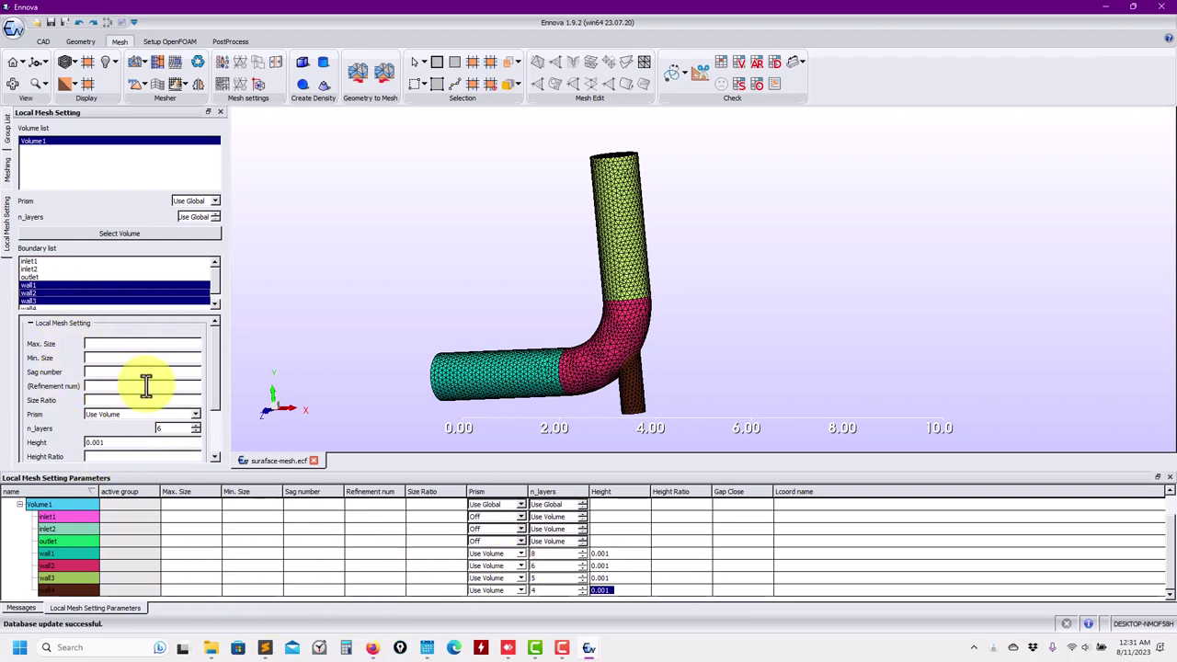
pyautogui.scroll(-3, 216, 392)
pyautogui.scroll(3, 217, 429)
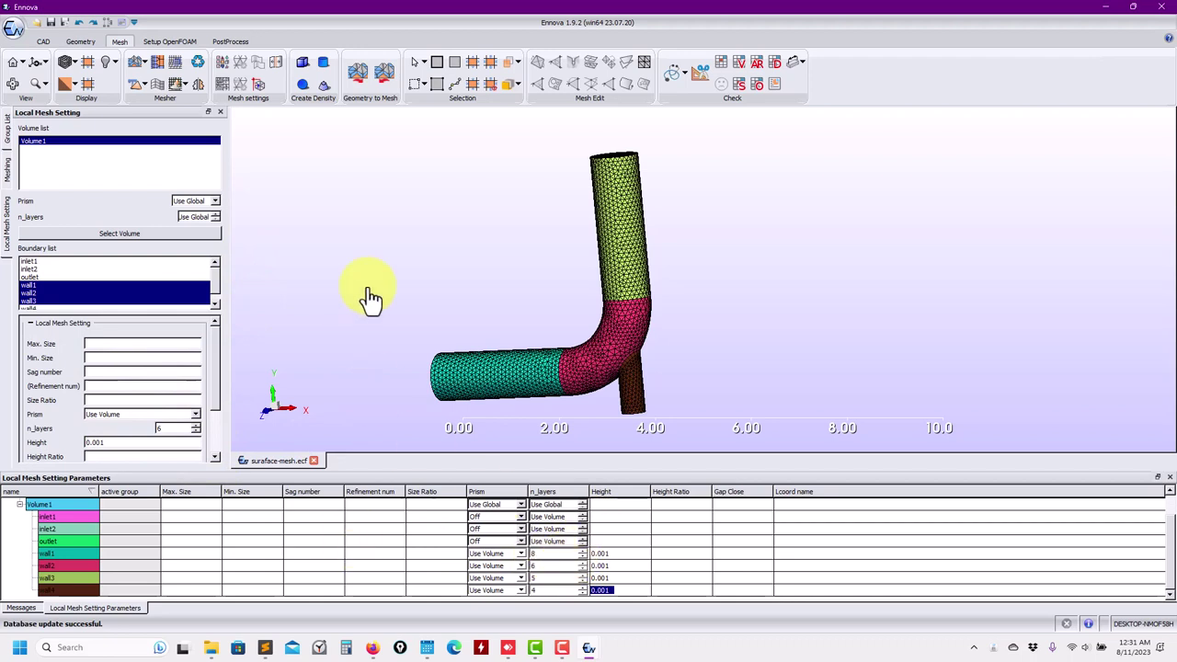
# Clear the volume selection and generate the volume mesh with prism layers from the surface mesh
pyautogui.click(92, 177)
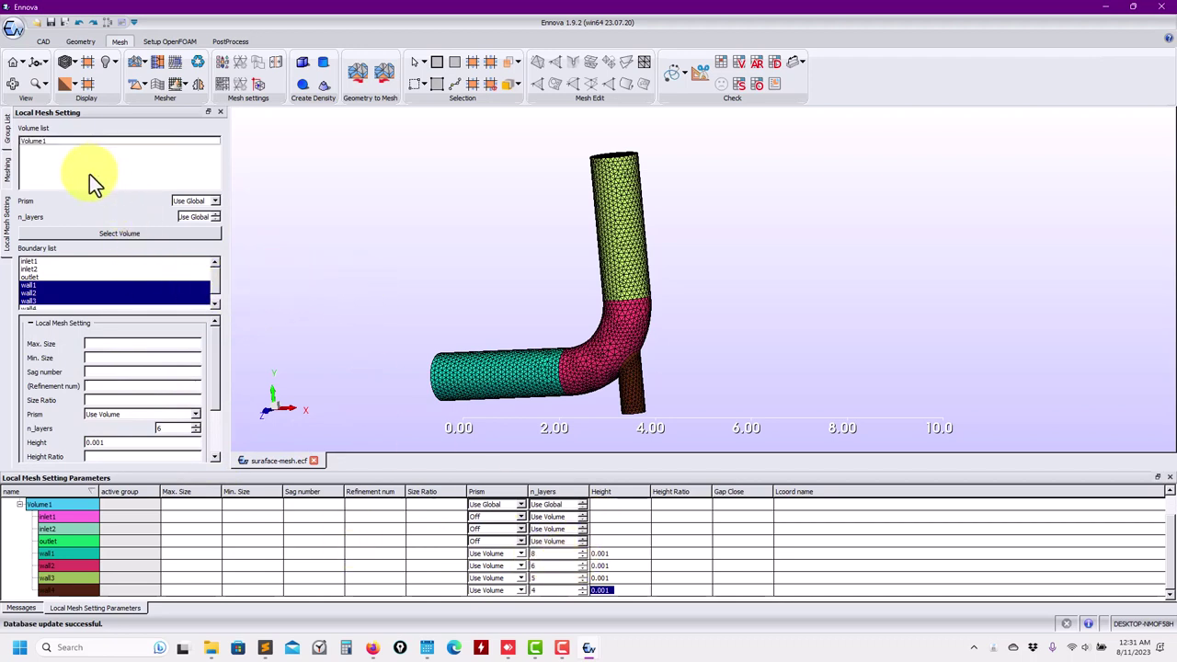
pyautogui.click(166, 89)
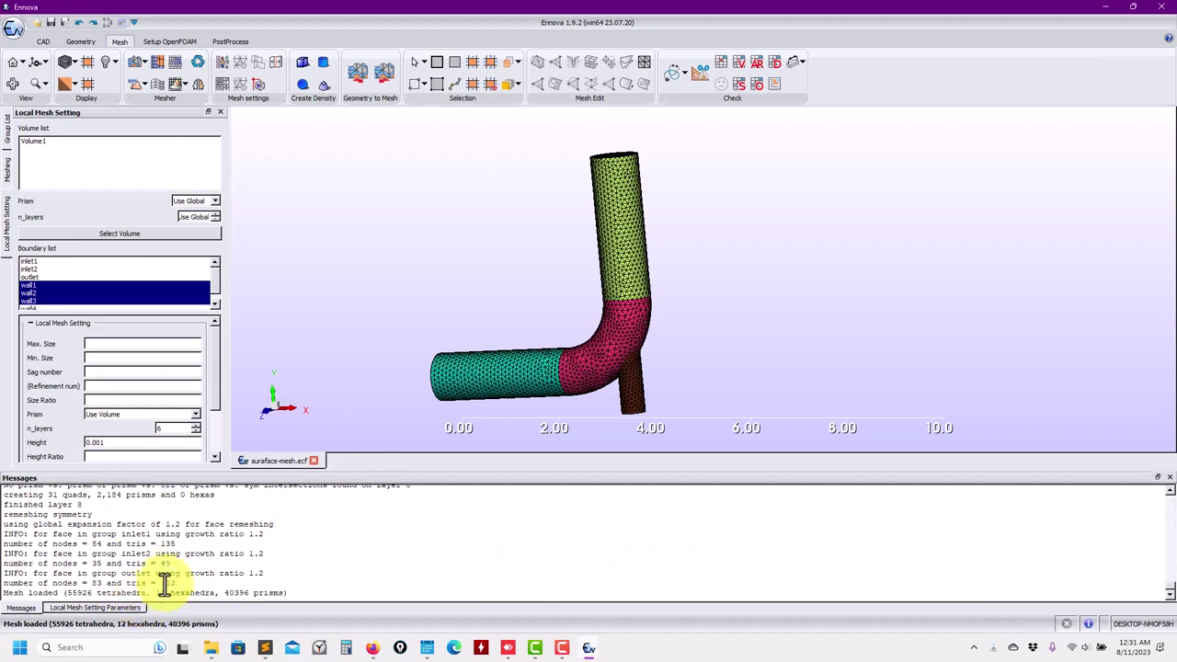
pyautogui.moveTo(354, 306); pyautogui.dragTo(396, 309)
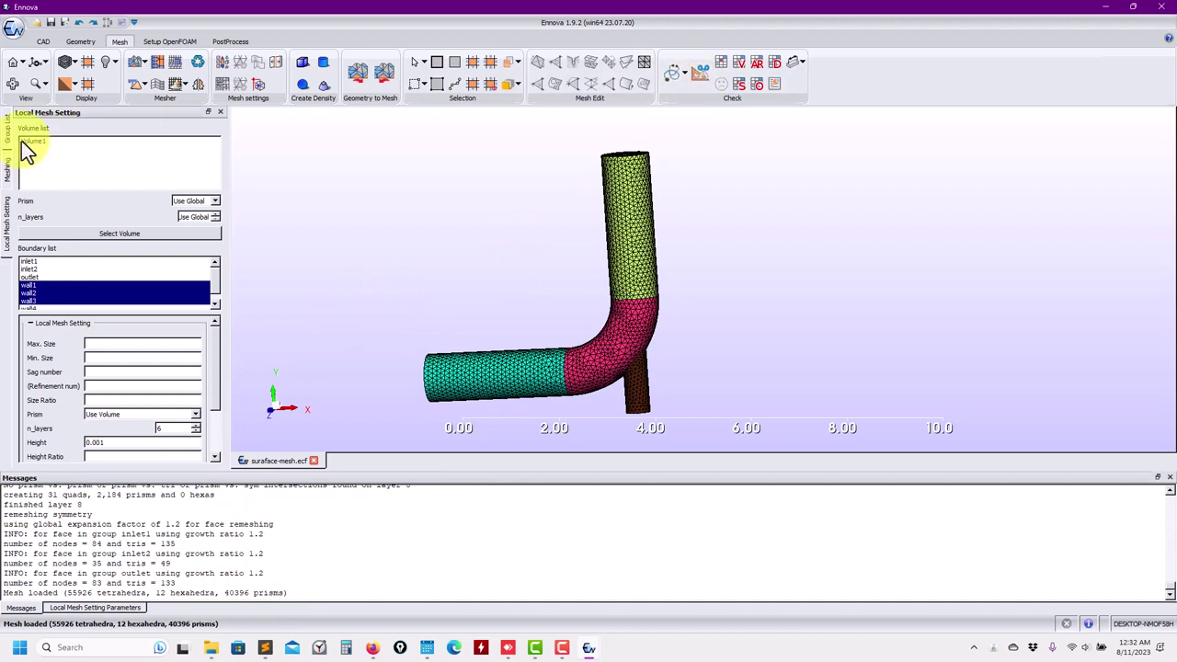
# Extract a Z-plane cut through the volume mesh as faces and compare it with translucency off and on
pyautogui.click(699, 72)
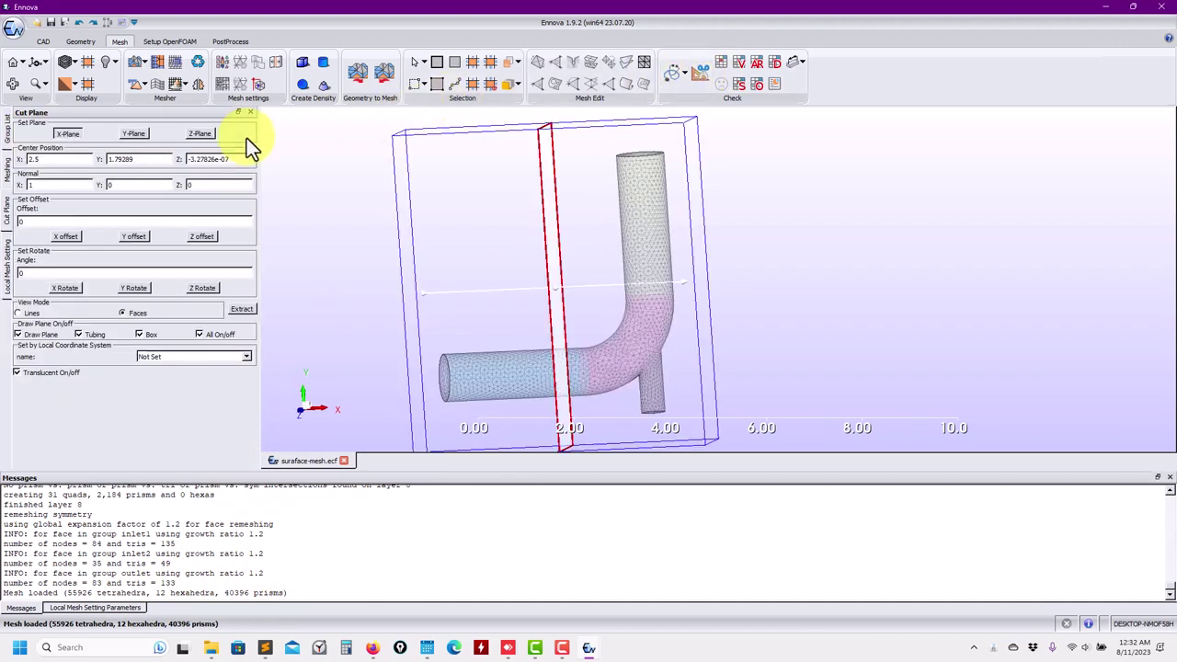
pyautogui.click(199, 134)
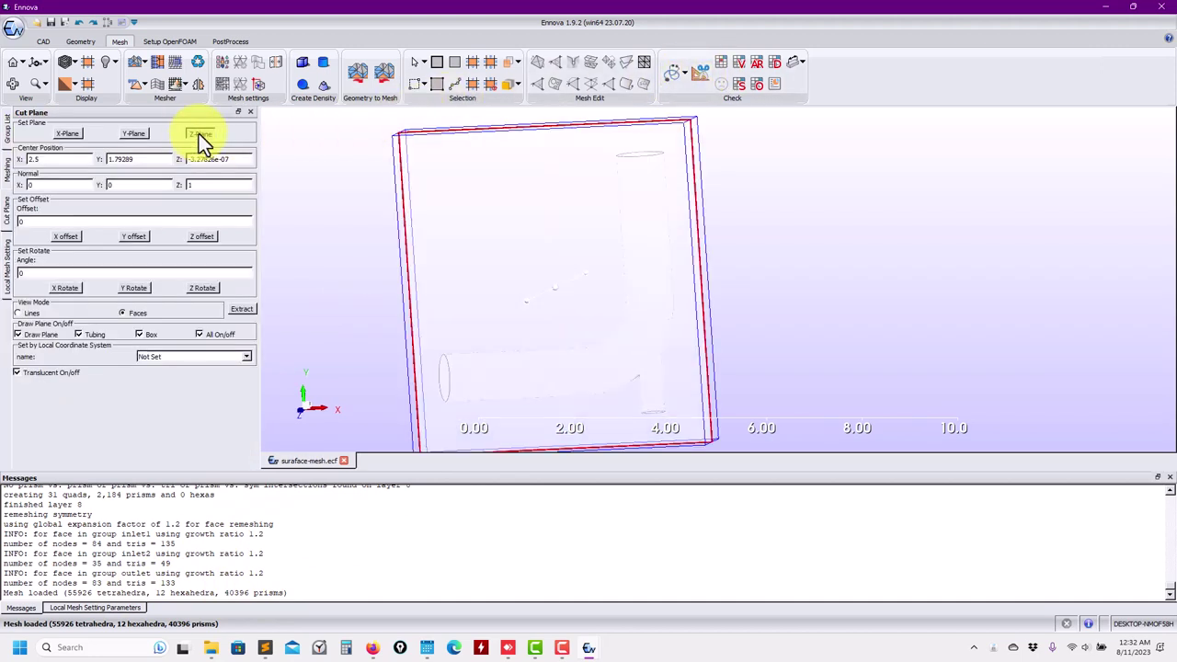
pyautogui.click(237, 312)
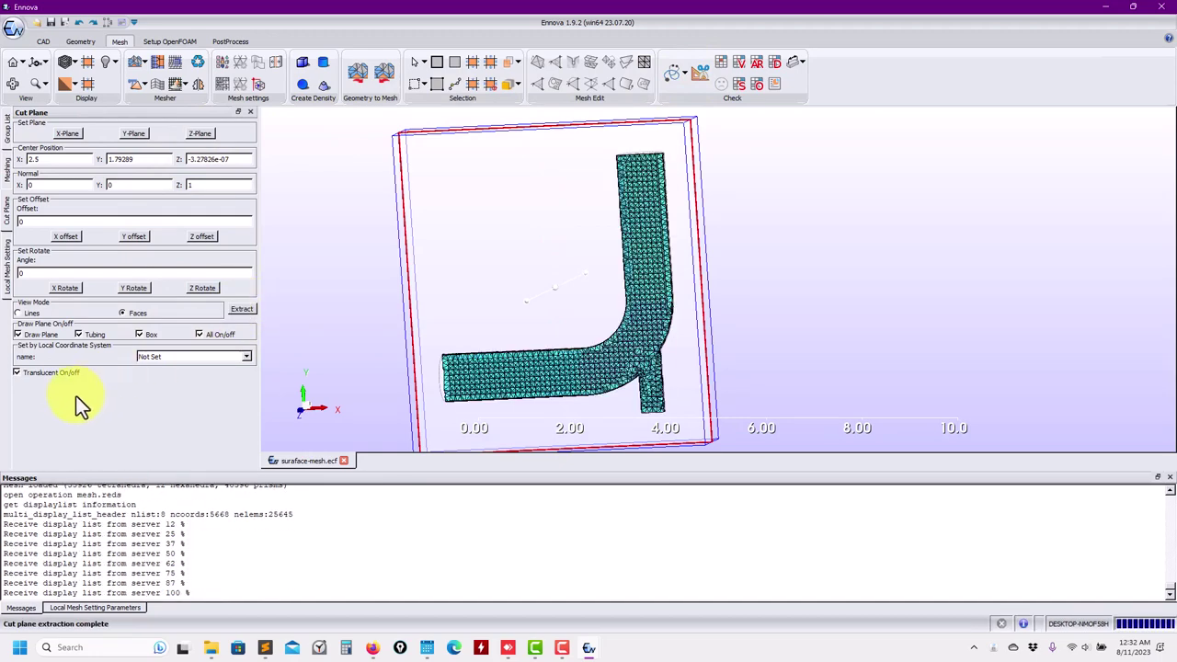
pyautogui.click(18, 372)
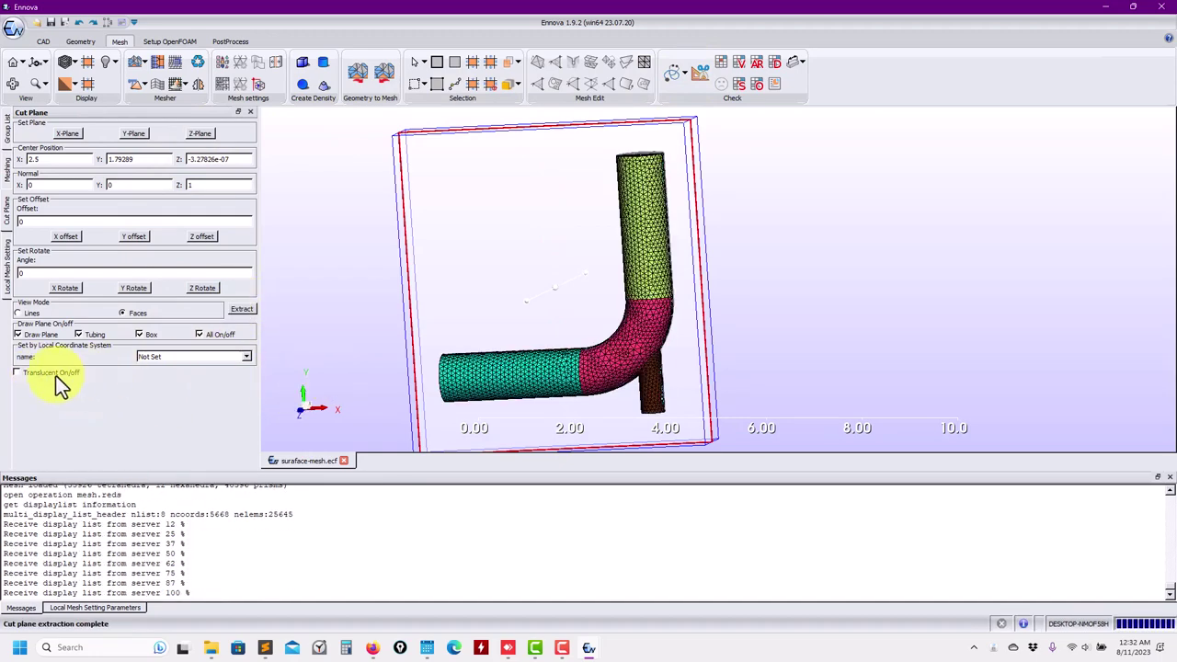
pyautogui.click(56, 375)
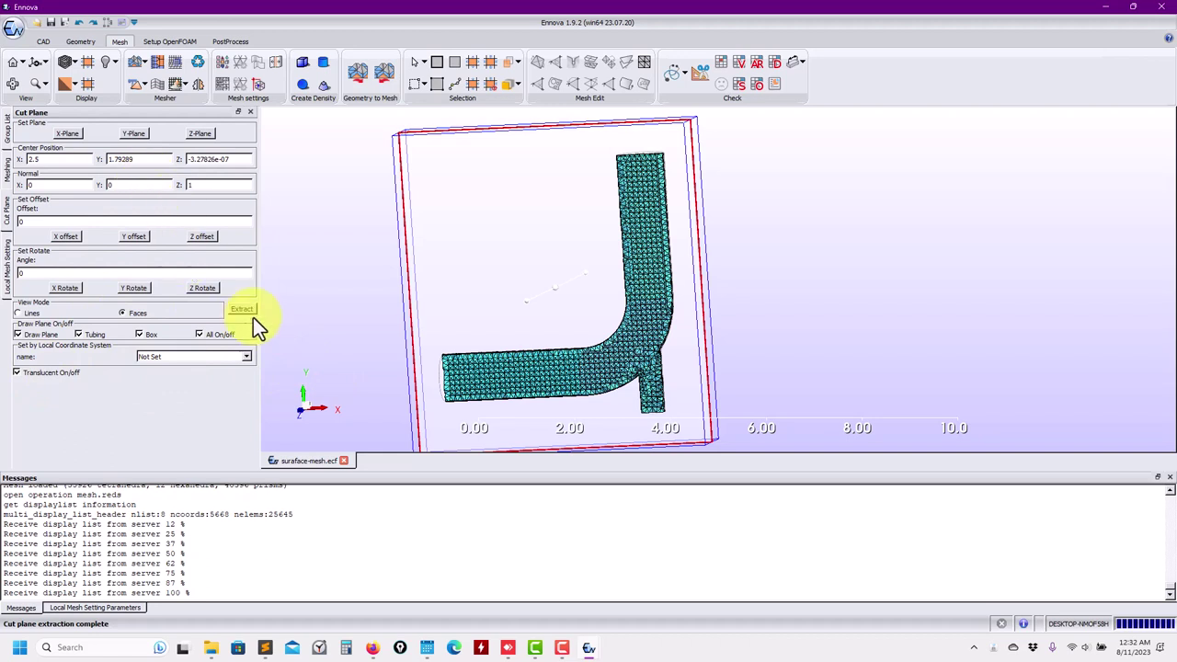
# Clear the existing volume mesh without saving it and go back to the surface mesh
pyautogui.click(8, 170)
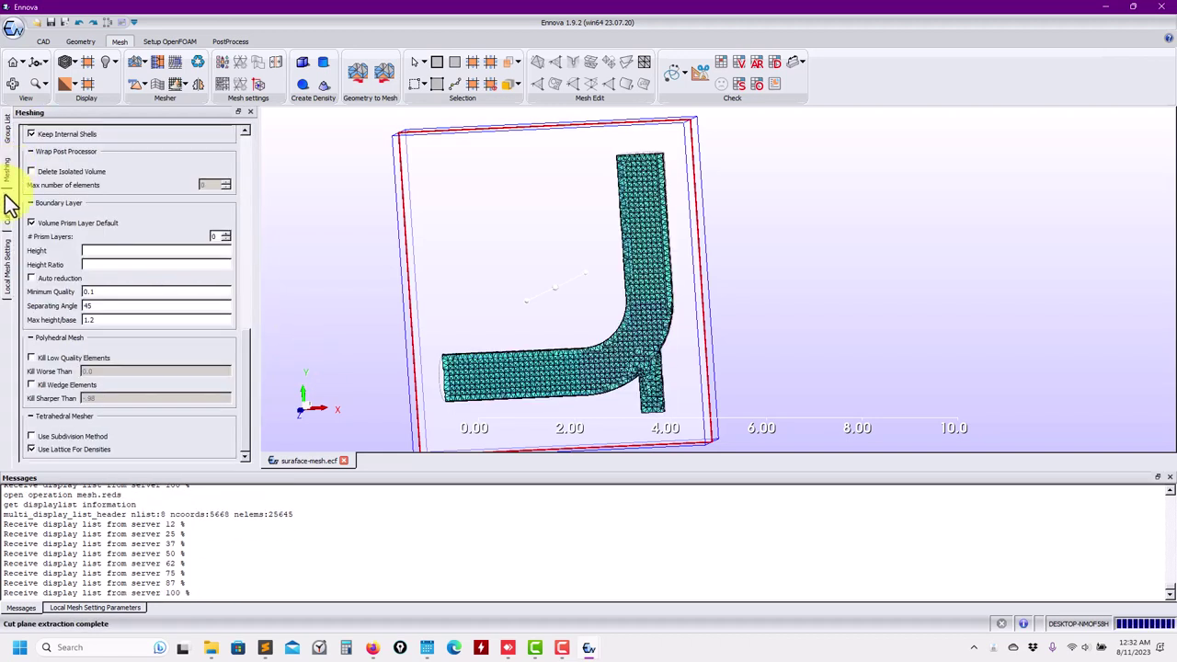
pyautogui.scroll(10, 53, 269)
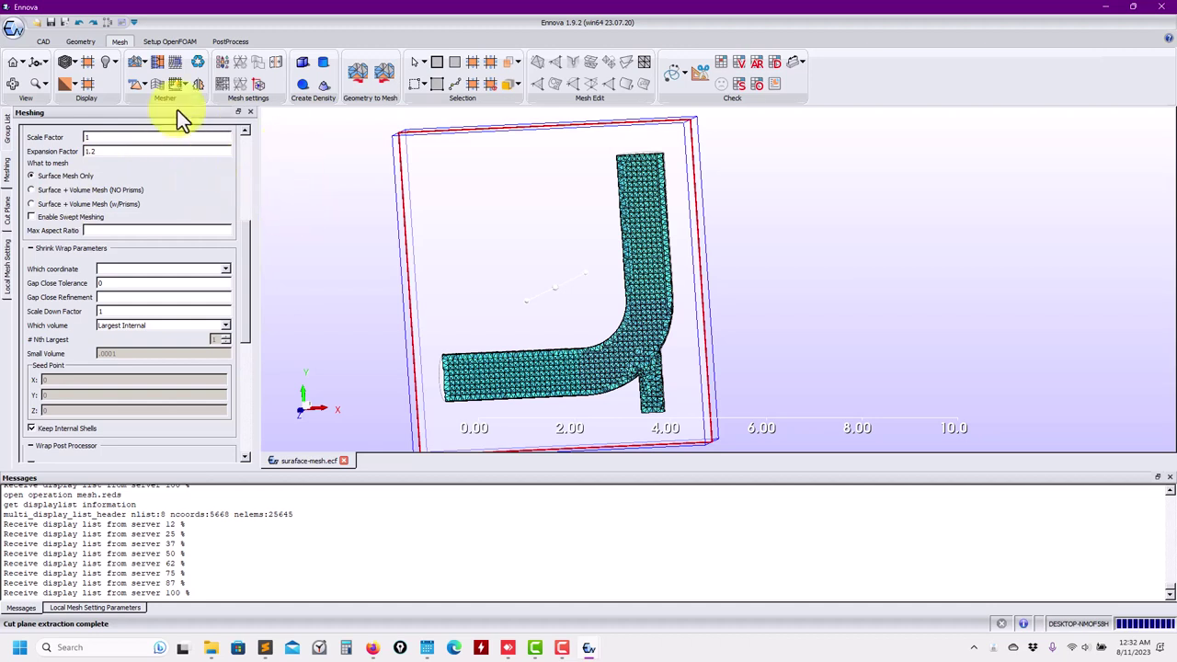
pyautogui.click(134, 64)
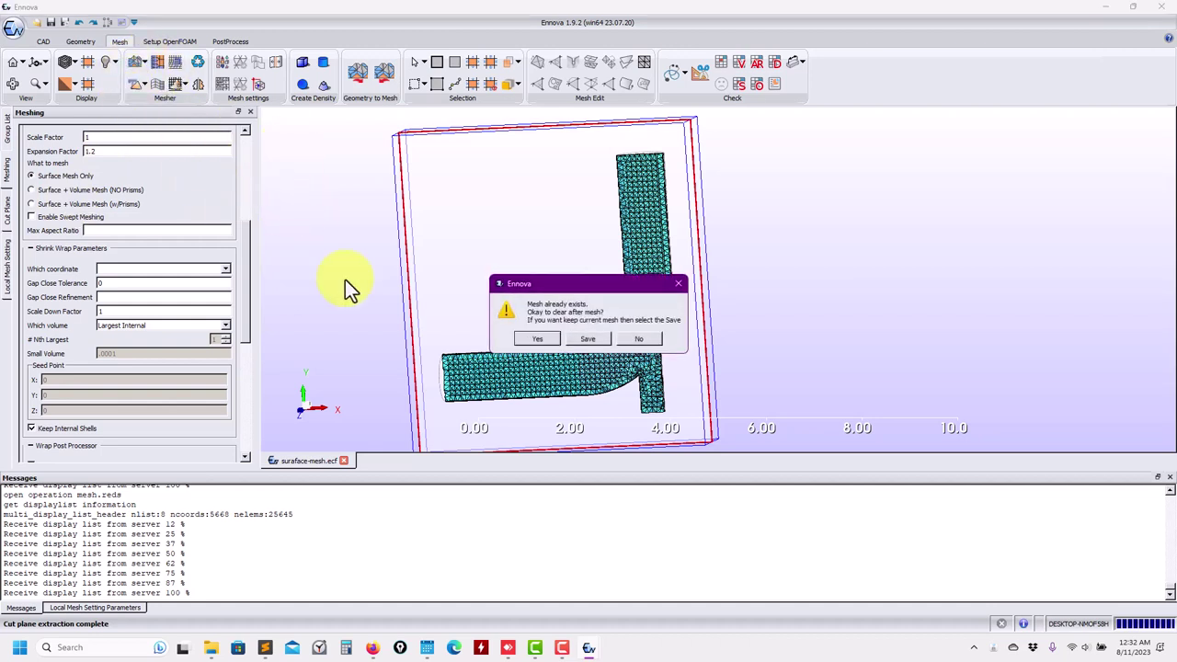
pyautogui.click(550, 343)
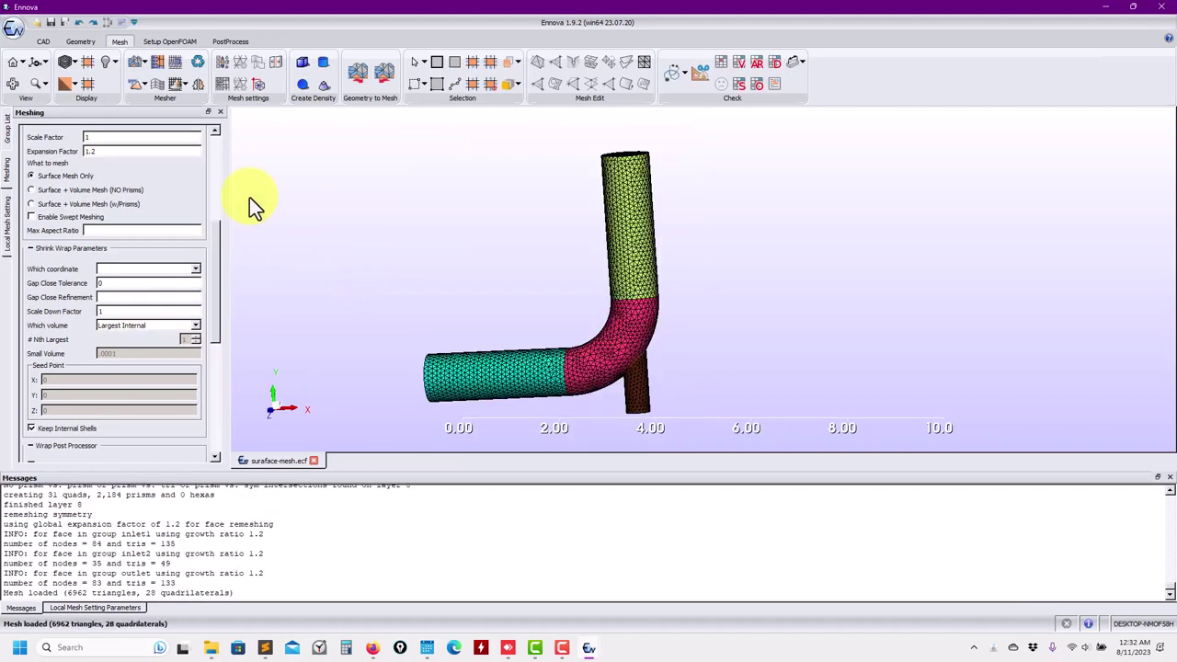
# Generate the prism layers from the surface mesh and extract an X-plane cut through them as faces
pyautogui.click(154, 84)
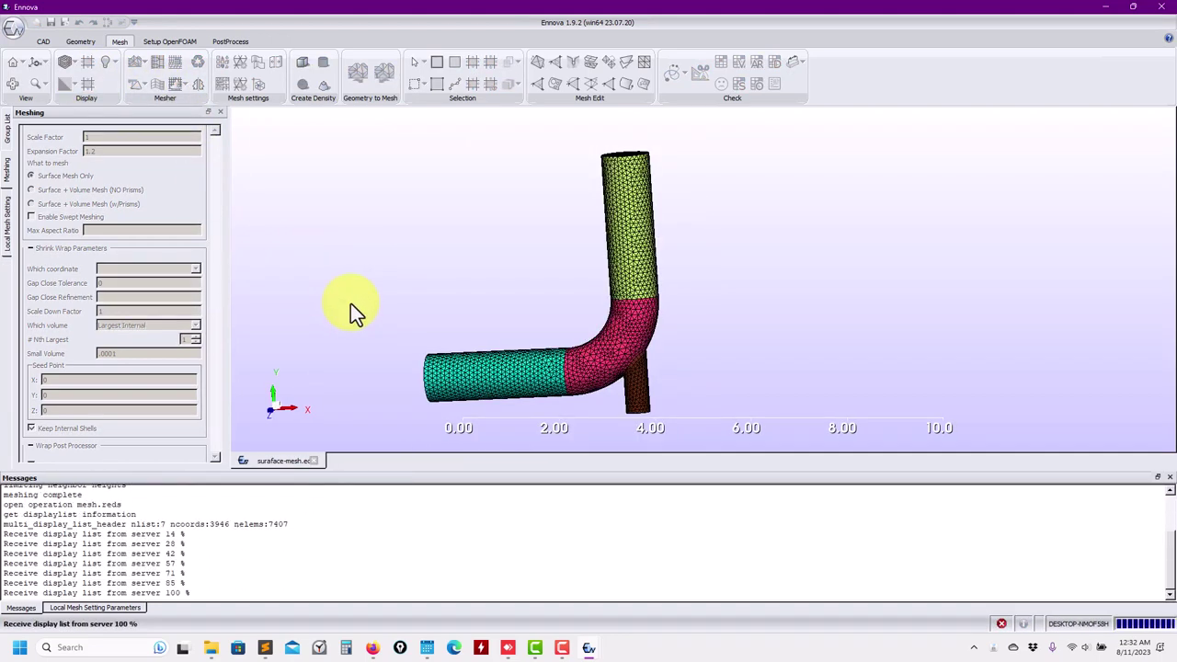
pyautogui.click(697, 76)
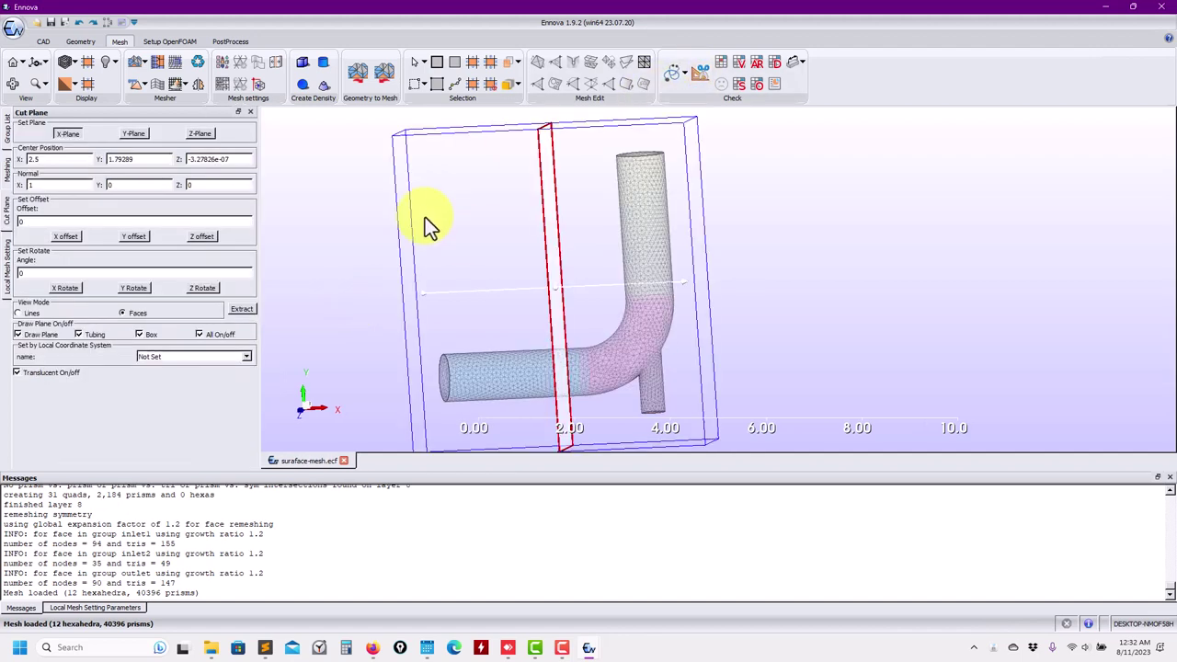
pyautogui.click(242, 309)
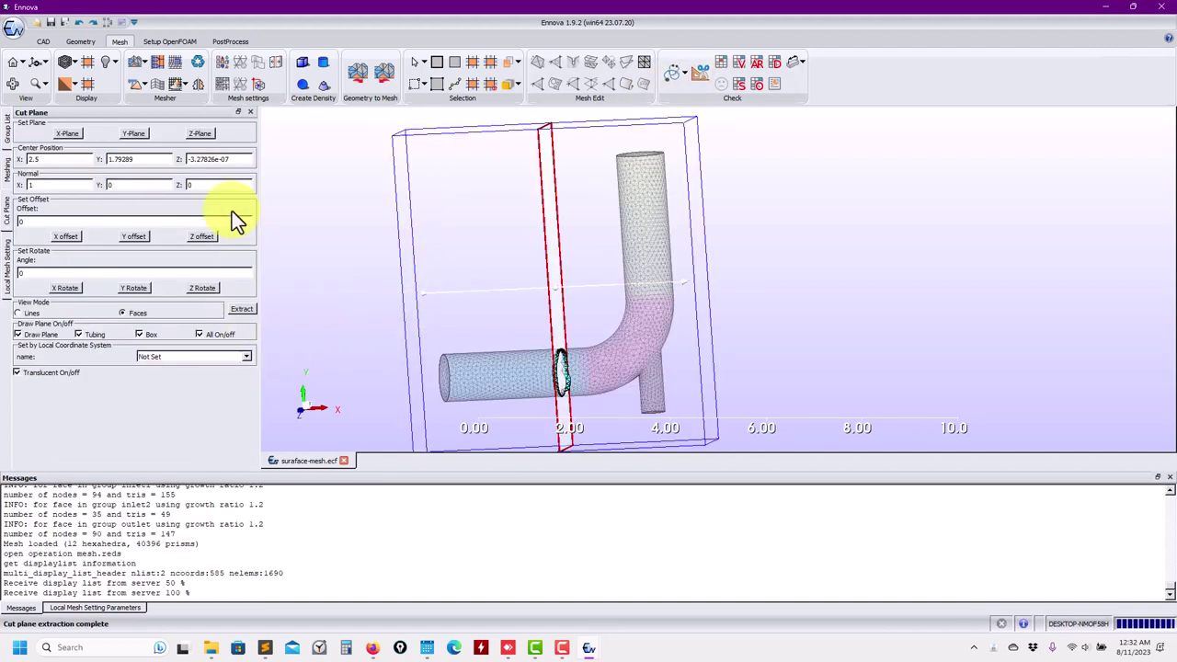
# Extract a Z-plane cut through the prism mesh as faces, hide all cut-plane drawing aids and keep the mesh translucent
pyautogui.click(193, 133)
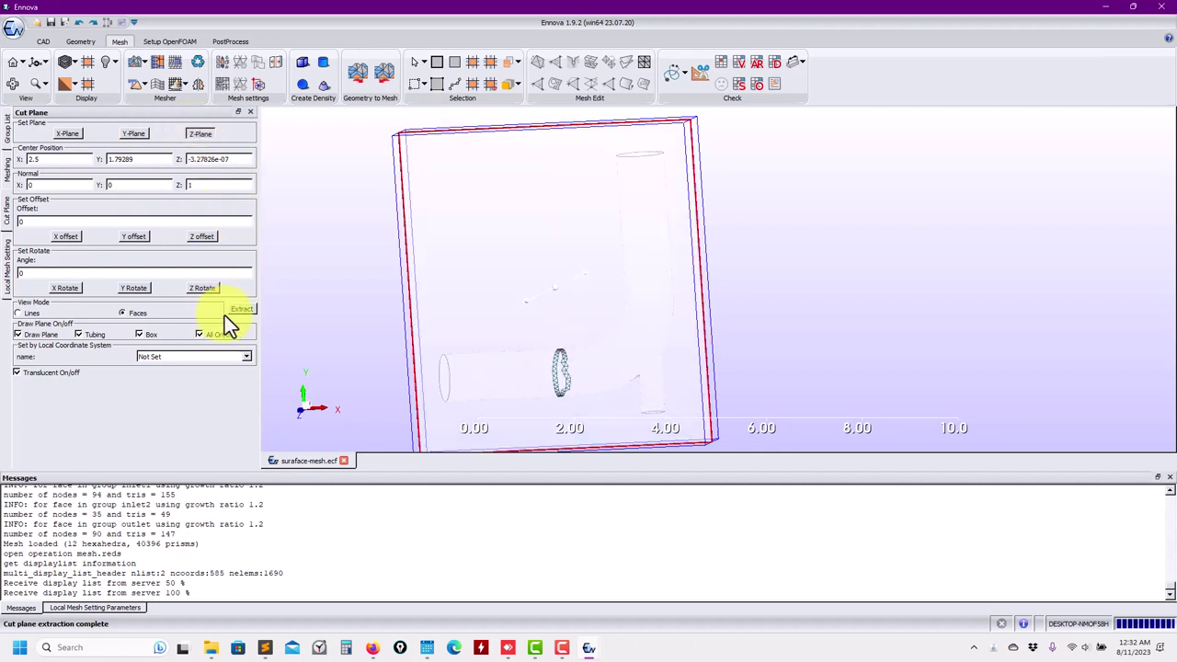
pyautogui.click(241, 310)
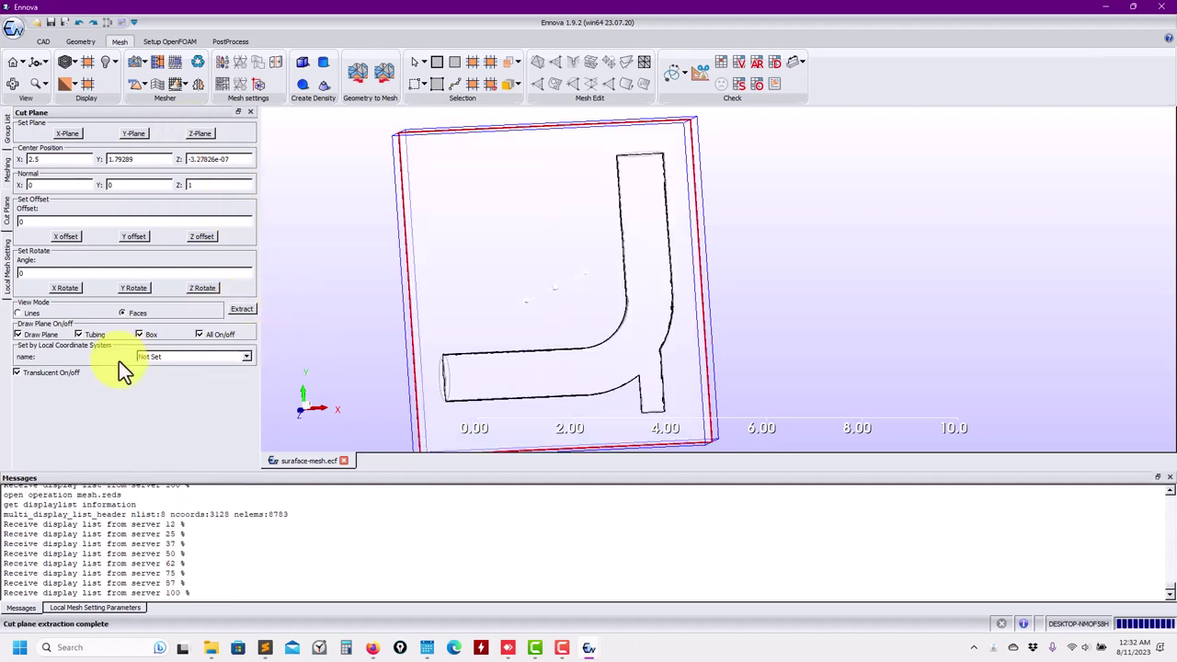
pyautogui.click(78, 370)
pyautogui.click(204, 334)
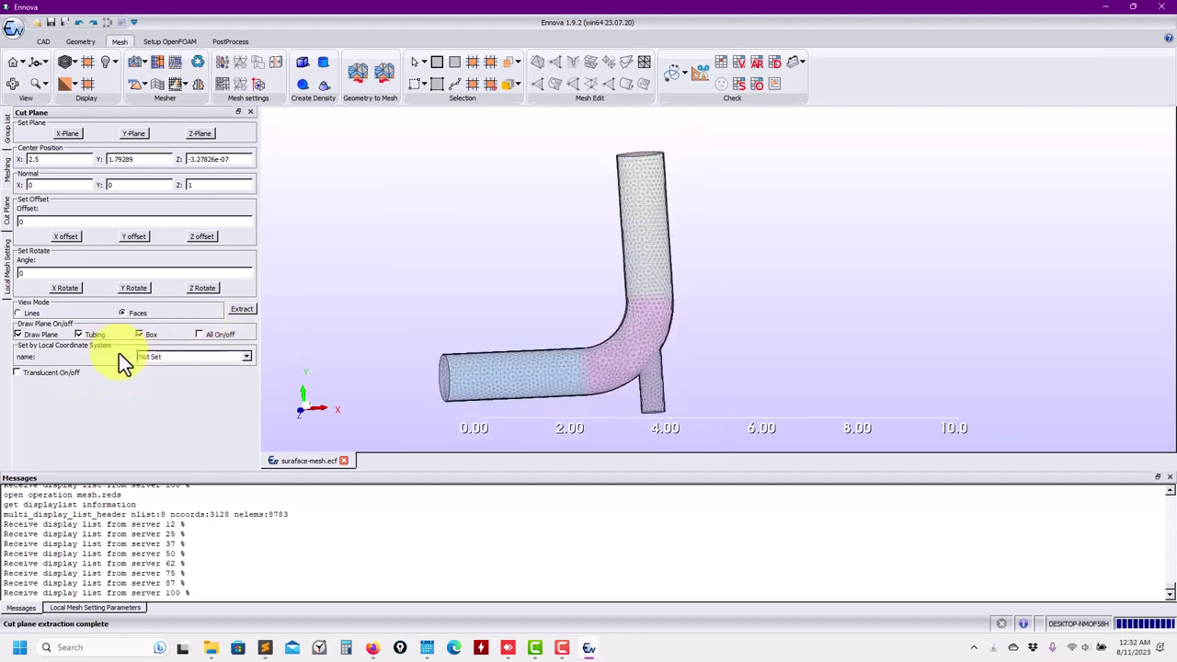
pyautogui.click(55, 375)
# Examine the prism layers on the Z-plane cut along the pipe walls, around the bend and near the horizontal pipe's open end
pyautogui.scroll(10, 535, 377)
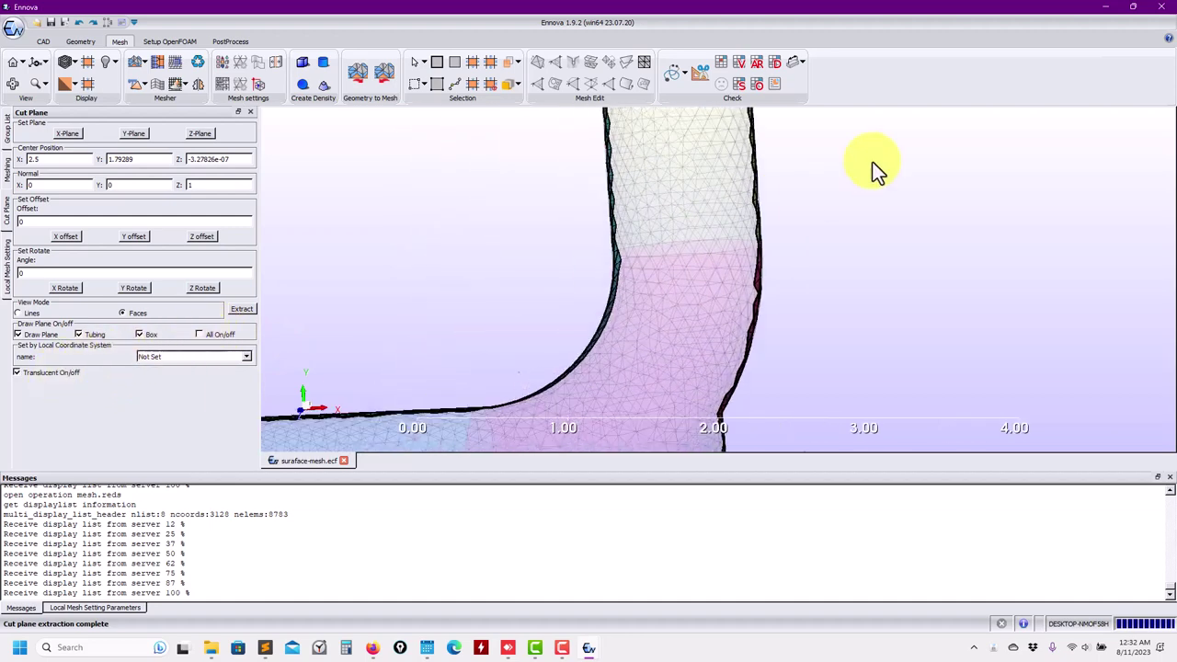
pyautogui.scroll(5, 528, 332)
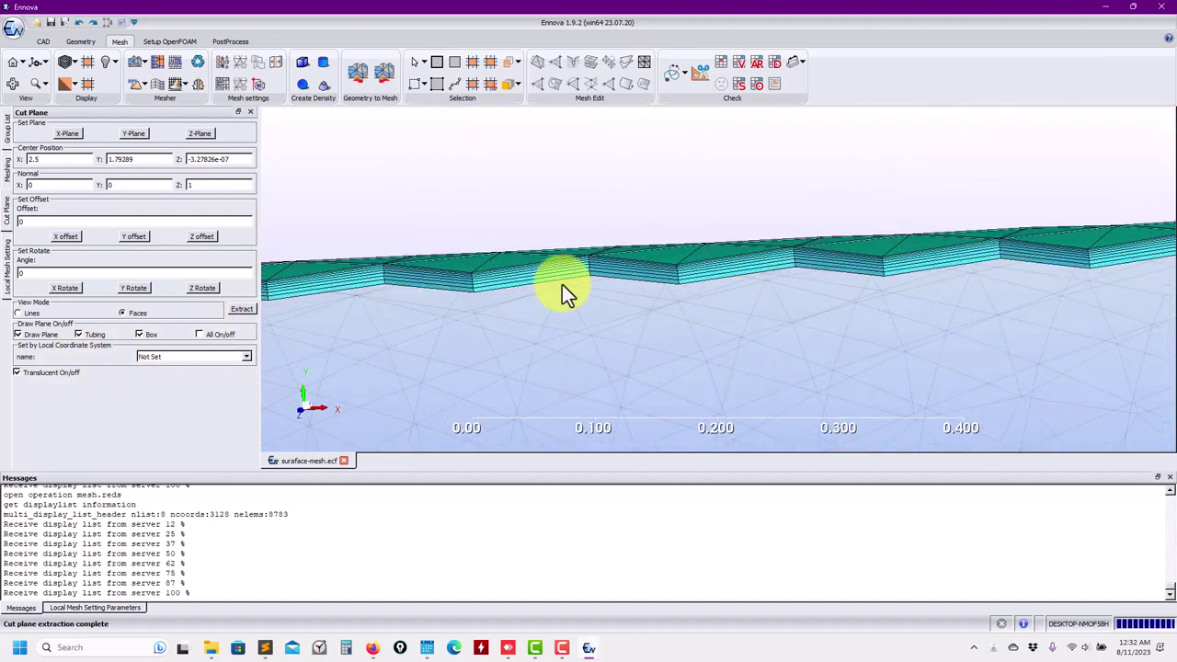
pyautogui.moveTo(447, 282); pyautogui.dragTo(547, 269, button='middle')
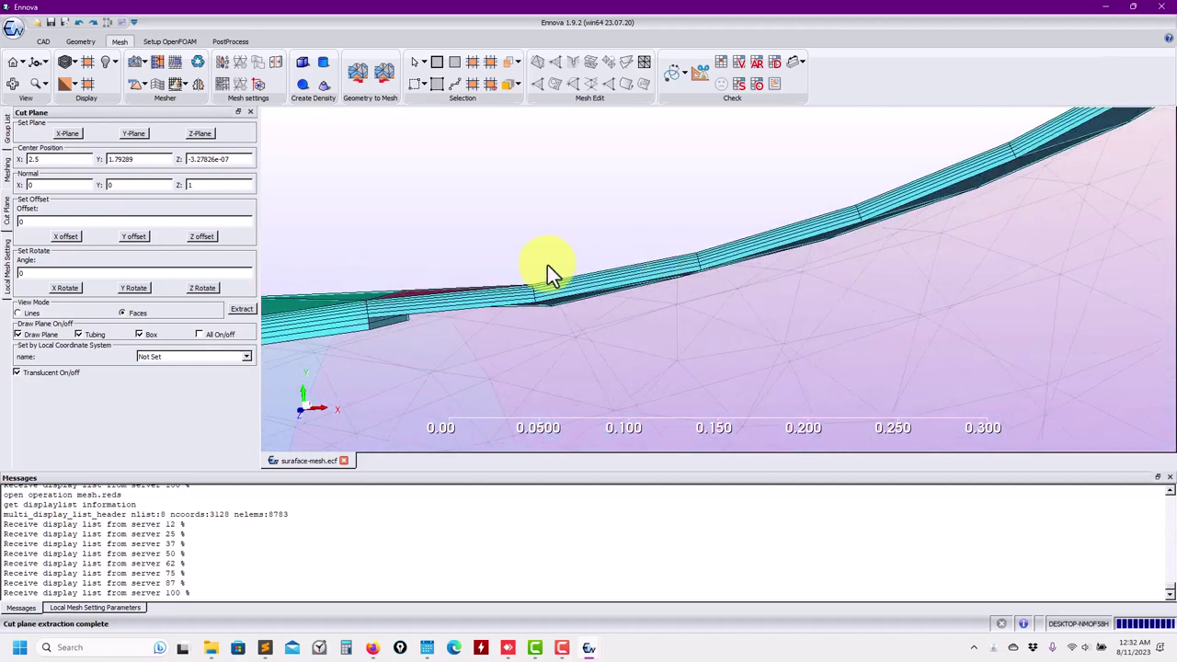
pyautogui.moveTo(841, 237); pyautogui.dragTo(864, 317, button='middle')
pyautogui.scroll(-5, 975, 209)
pyautogui.scroll(5, 840, 263)
pyautogui.moveTo(1011, 263); pyautogui.dragTo(396, 168, button='middle')
pyautogui.scroll(-5, 482, 233)
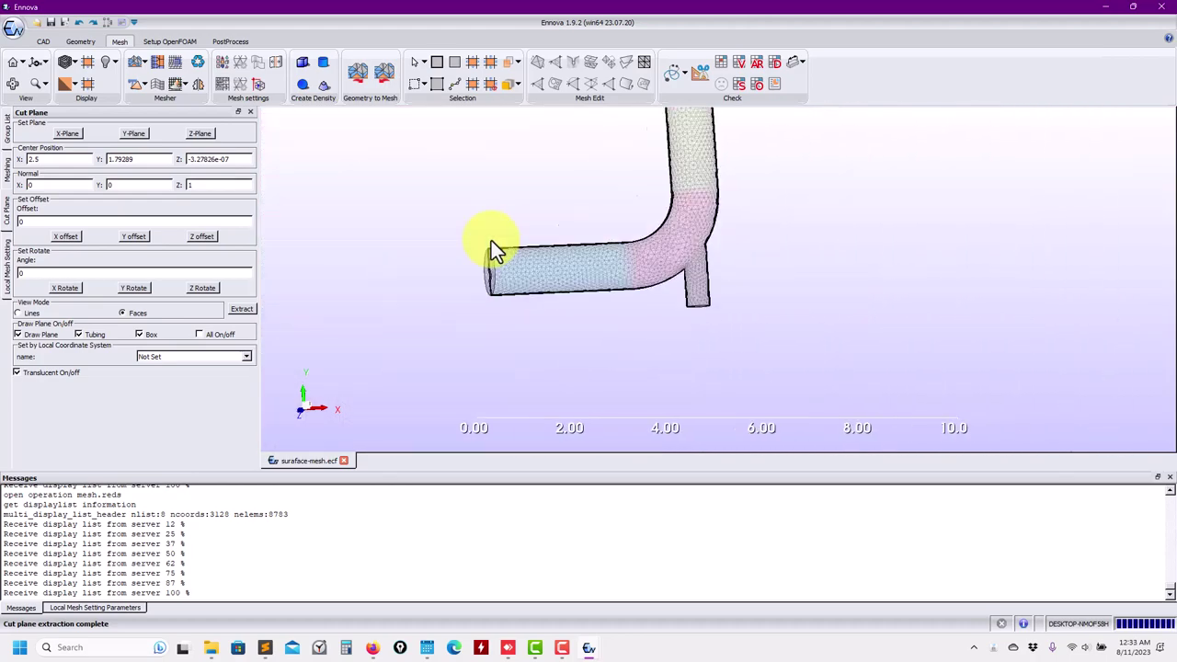
pyautogui.moveTo(491, 245); pyautogui.dragTo(712, 322, button='middle')
pyautogui.scroll(3, 657, 242)
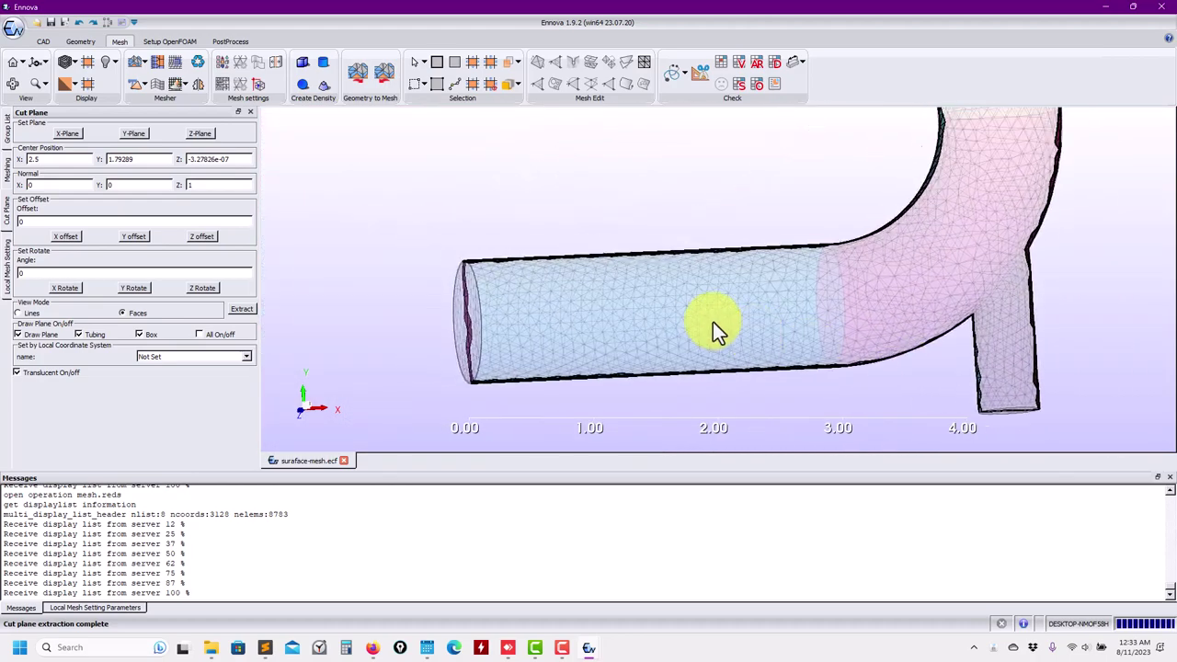
pyautogui.scroll(3, 449, 256)
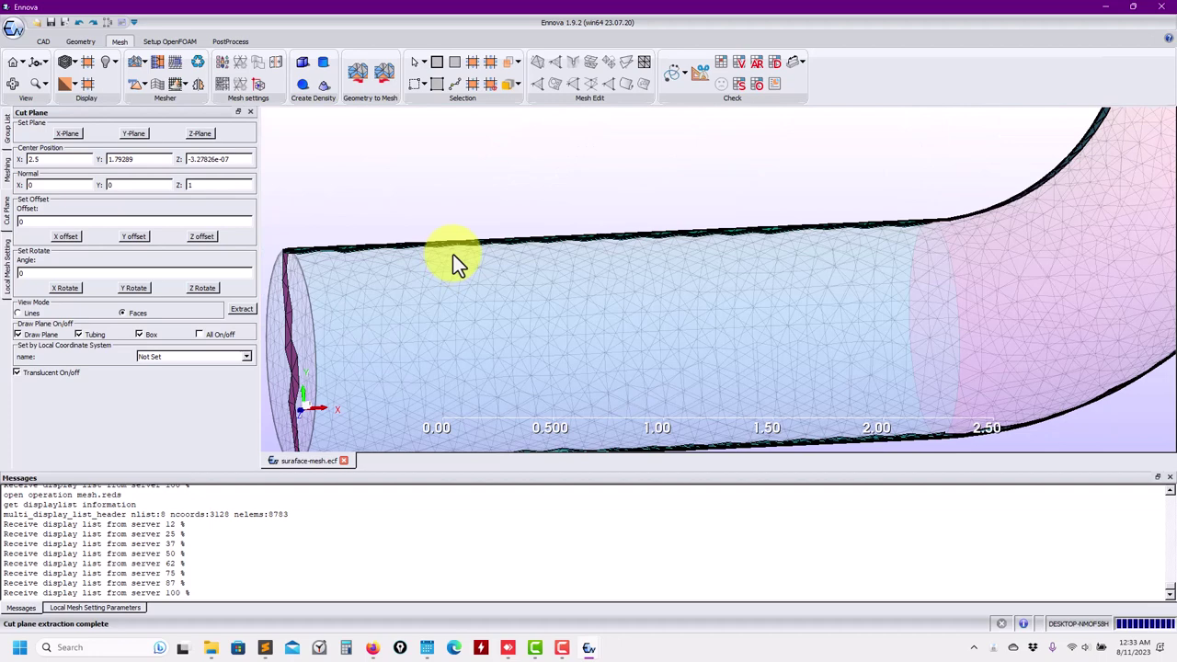
pyautogui.scroll(-3, 460, 257)
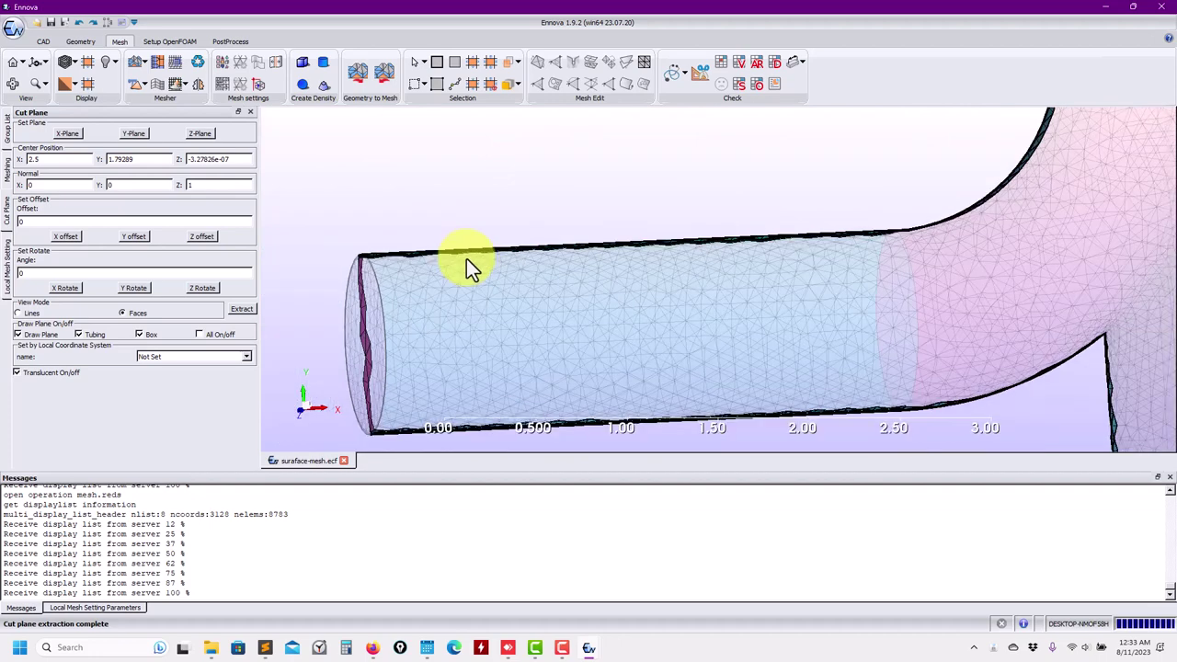
pyautogui.scroll(3, 467, 259)
pyautogui.scroll(-3, 469, 256)
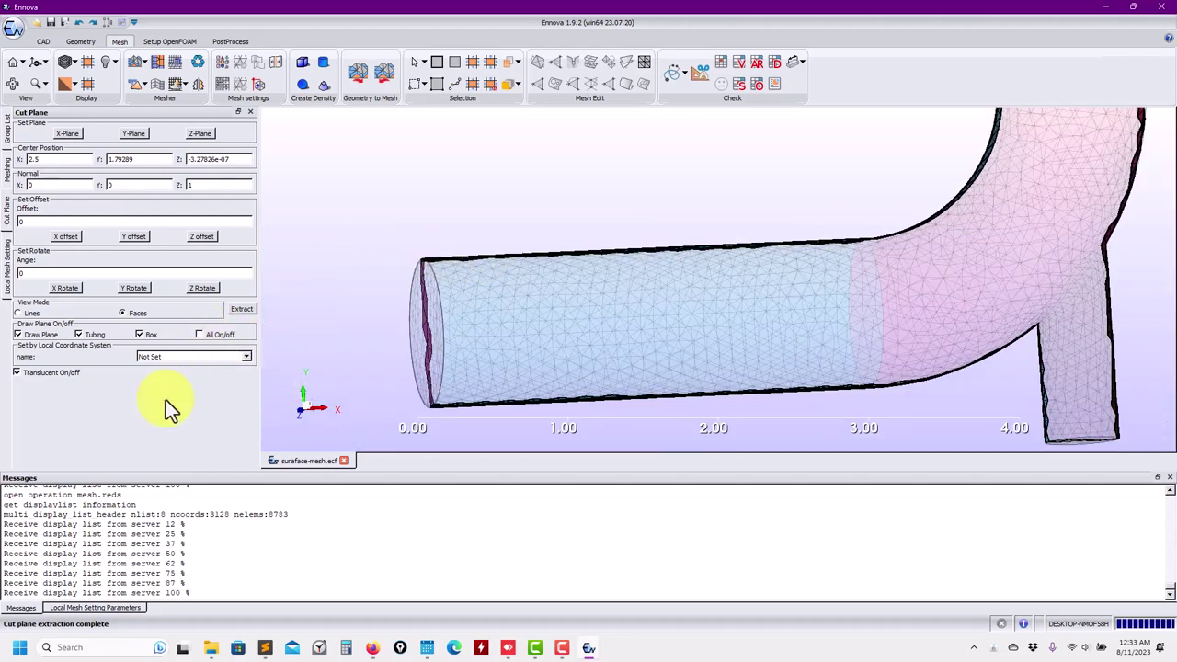
# Set the number of prism layers to 12 for wall1, wall2, wall3 and wall4 in the local mesh parameters
pyautogui.click(83, 608)
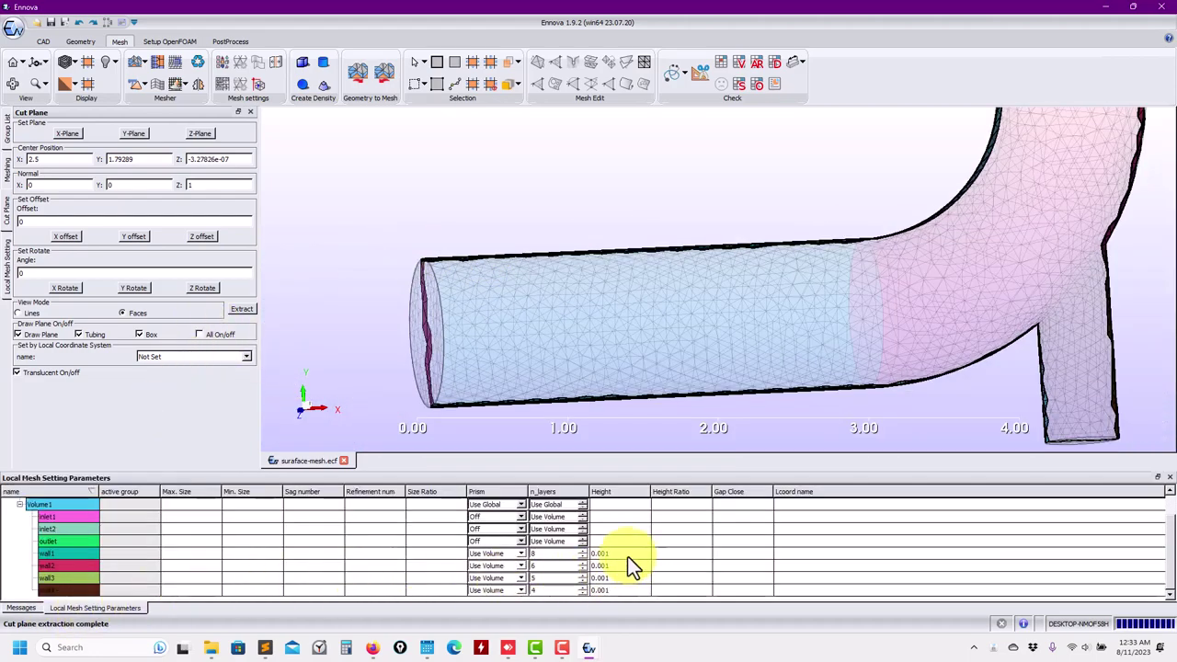
pyautogui.click(583, 553)
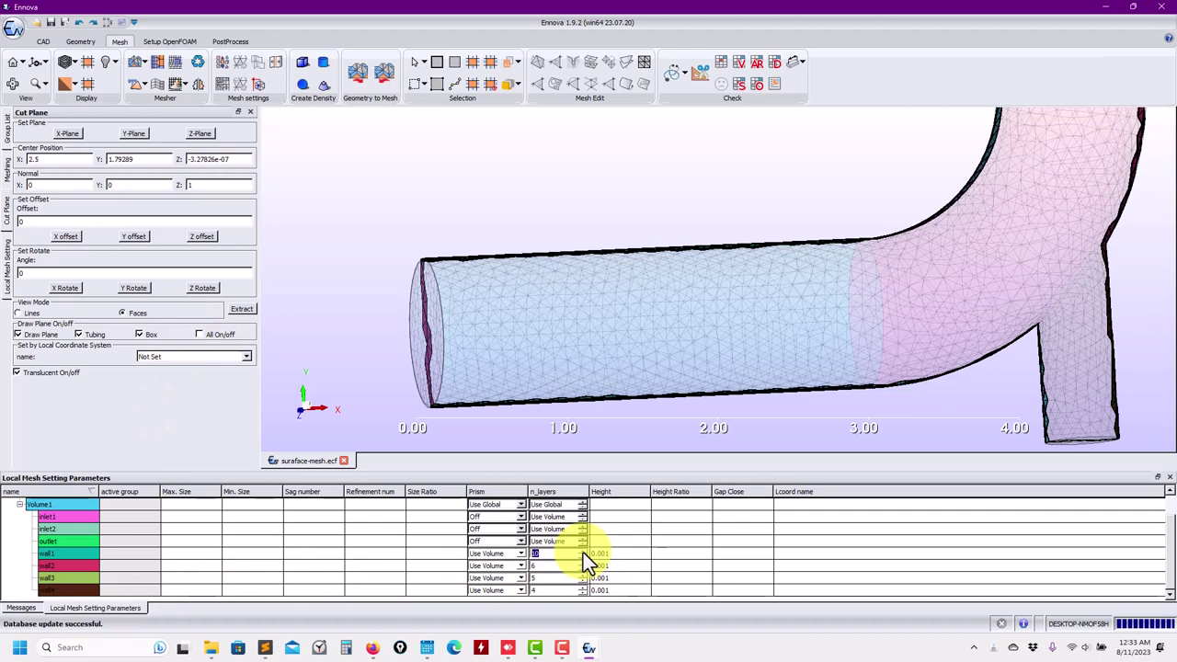
pyautogui.click(583, 562)
pyautogui.click(583, 562)
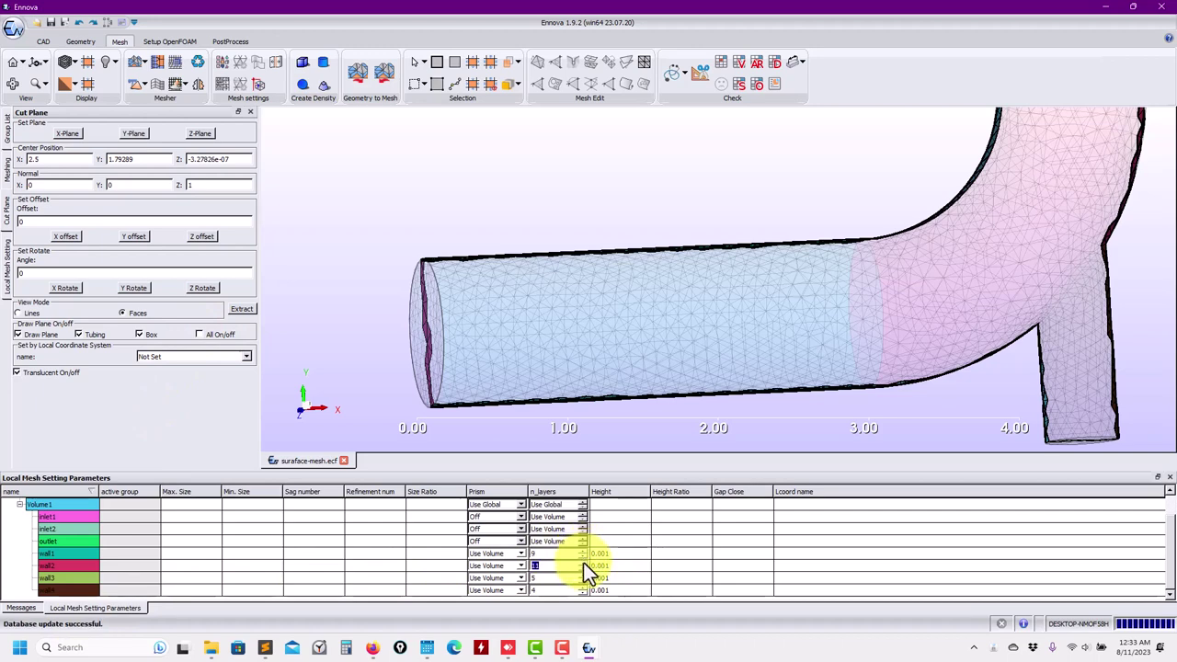
pyautogui.click(581, 552)
pyautogui.click(582, 552)
pyautogui.click(585, 575)
pyautogui.doubleClick(585, 575)
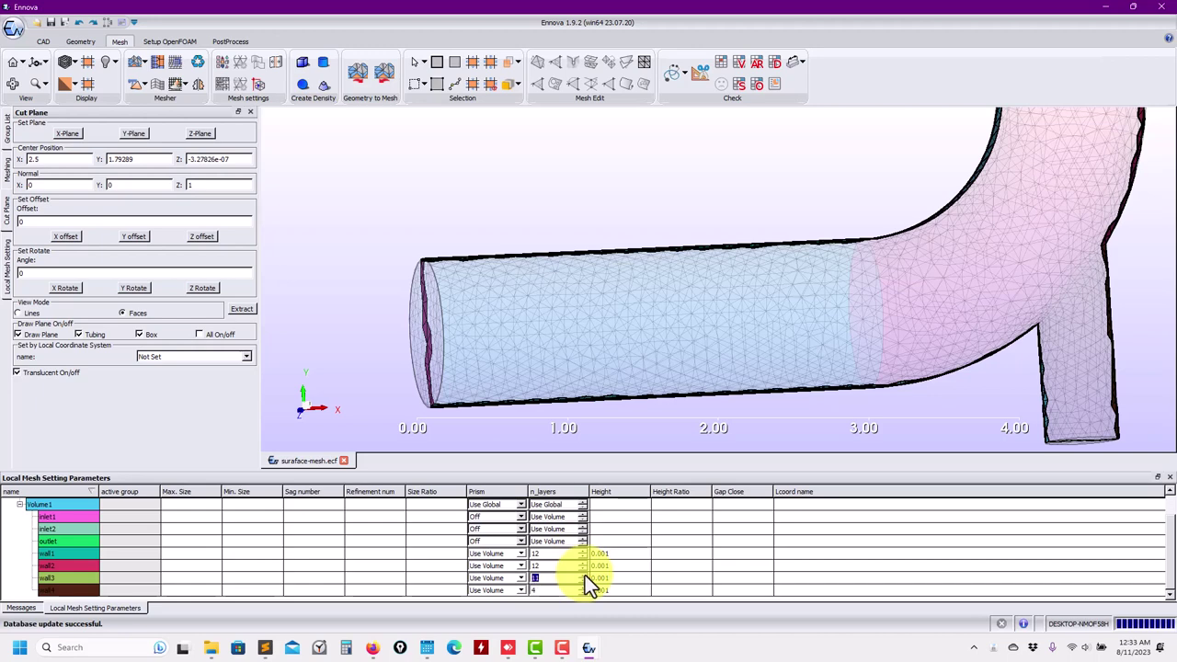
pyautogui.click(584, 590)
pyautogui.write('12')
pyautogui.click(358, 280)
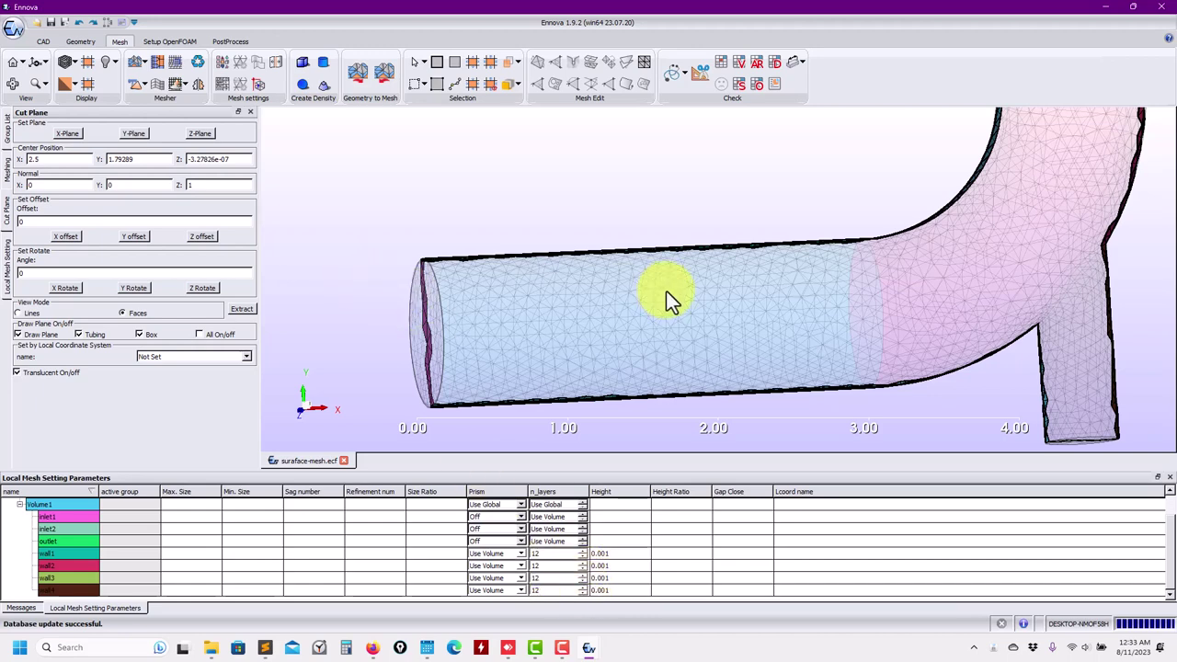
pyautogui.scroll(5, 666, 290)
pyautogui.moveTo(736, 337); pyautogui.dragTo(592, 303)
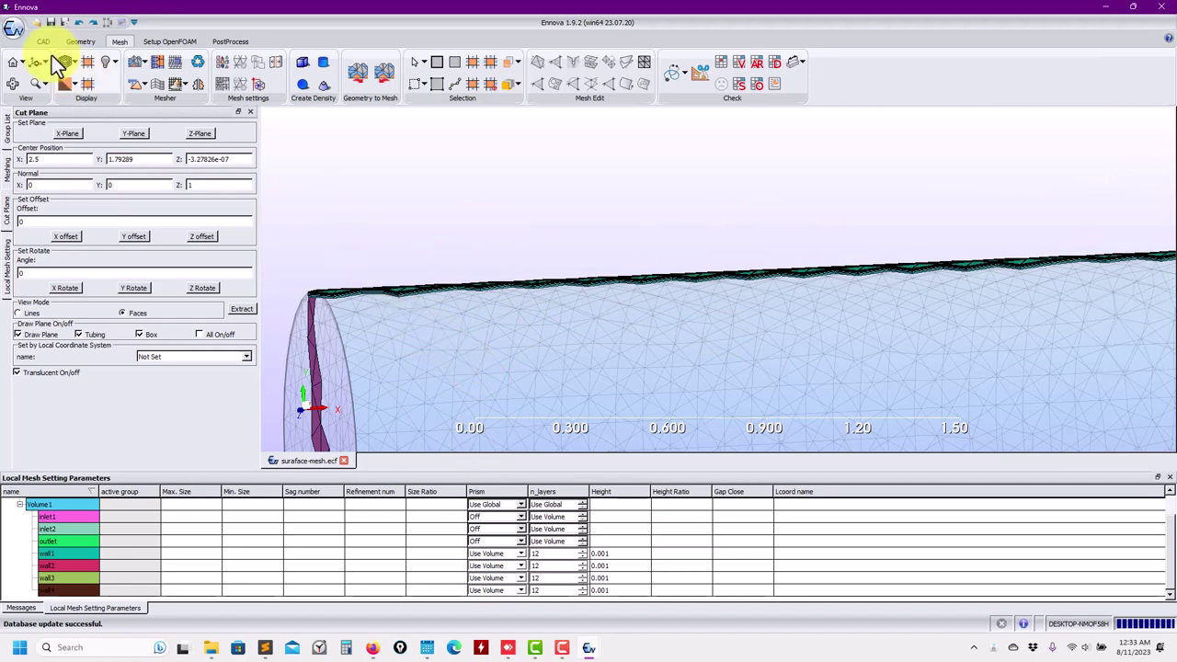
pyautogui.click(37, 22)
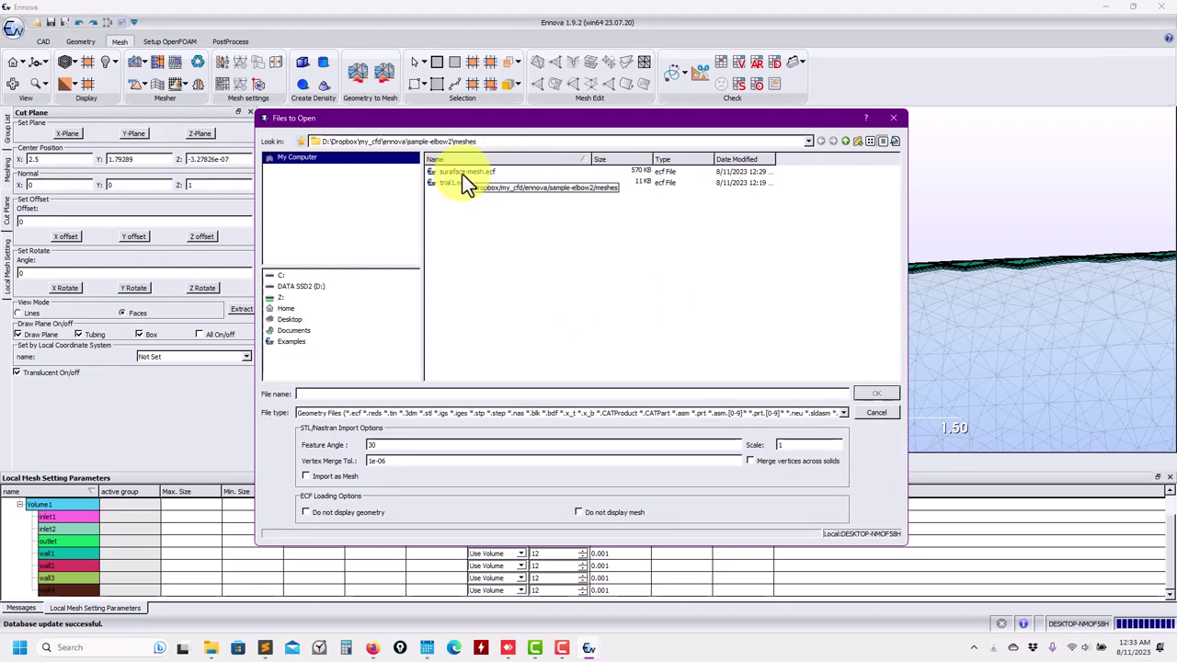
pyautogui.click(882, 414)
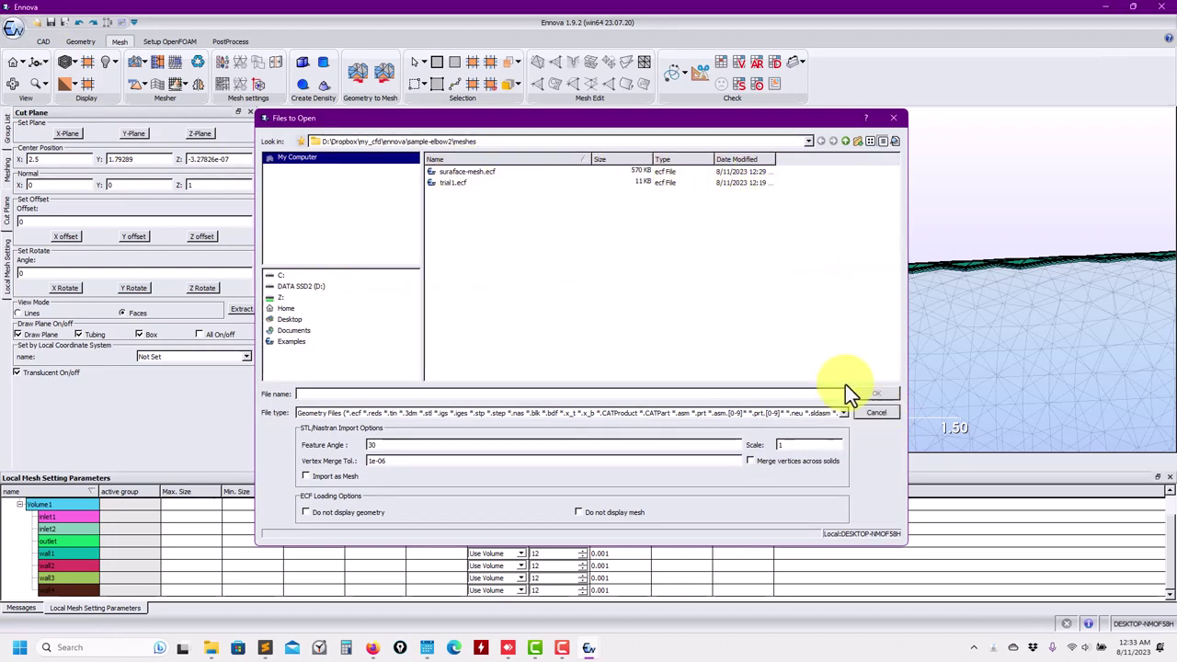
# Clear the existing prism mesh without saving it and regenerate the prism layers from the surface mesh
pyautogui.click(135, 65)
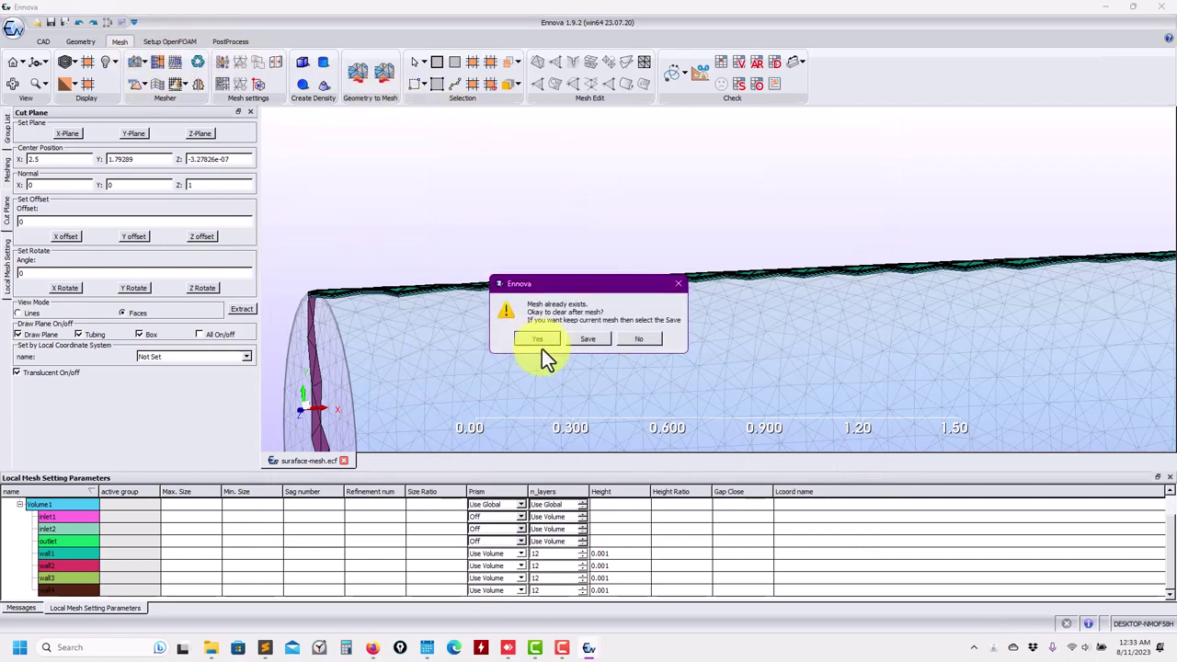
pyautogui.click(539, 338)
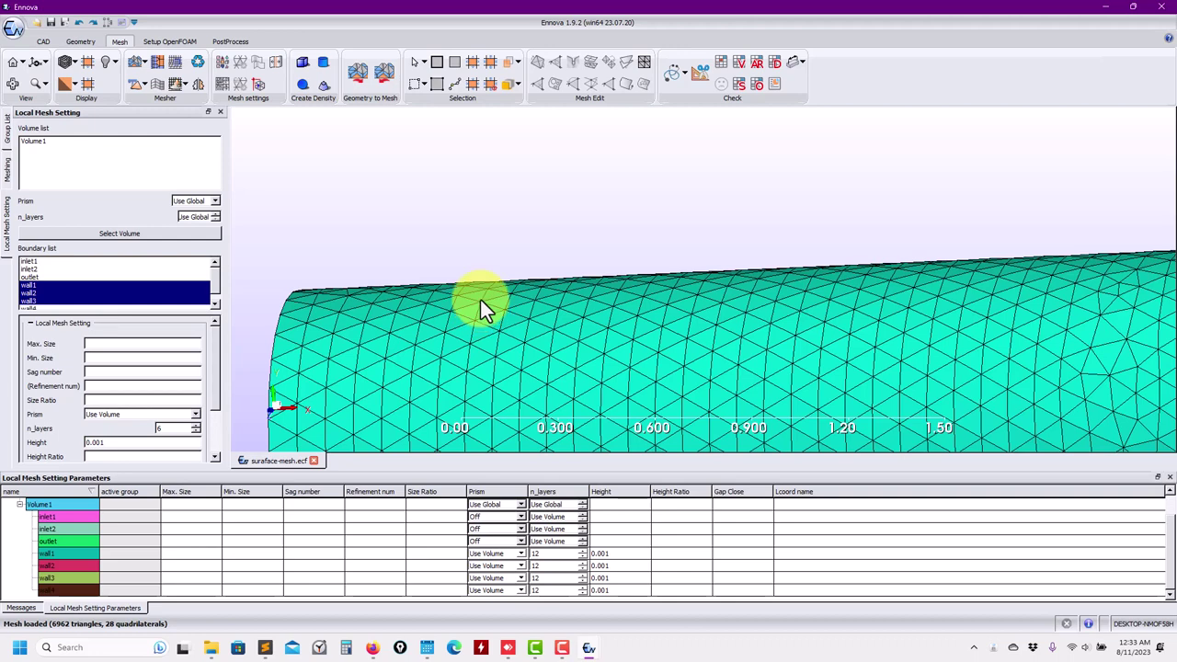
pyautogui.scroll(2, 480, 304)
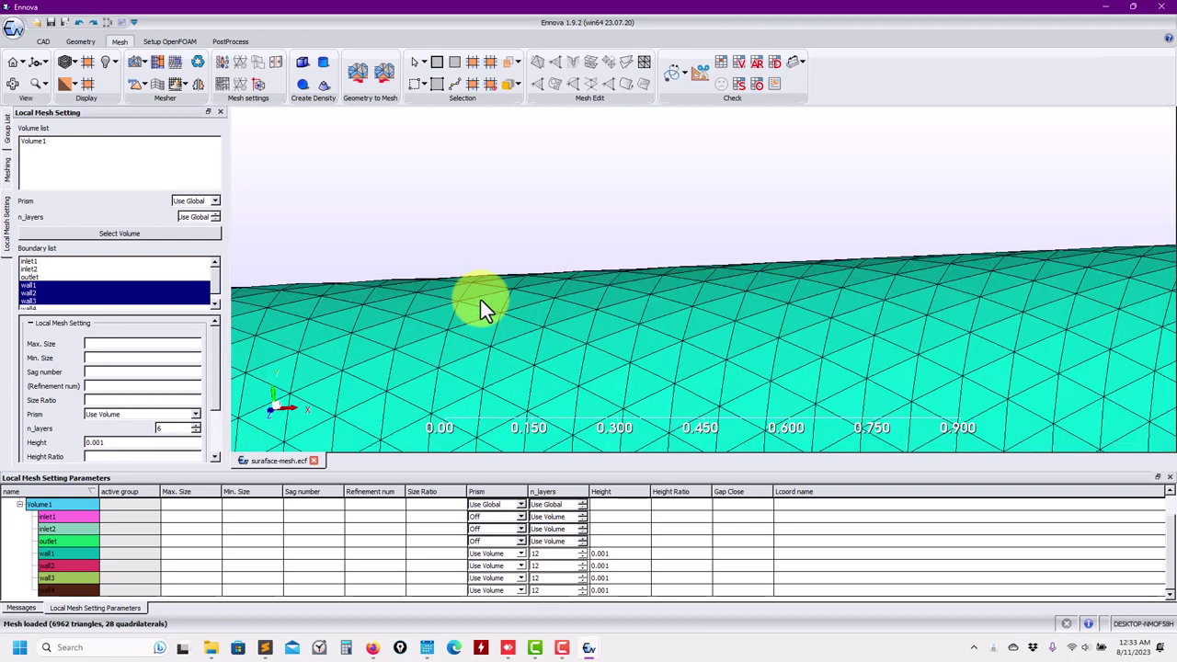
pyautogui.scroll(1, 514, 296)
pyautogui.scroll(-2, 514, 293)
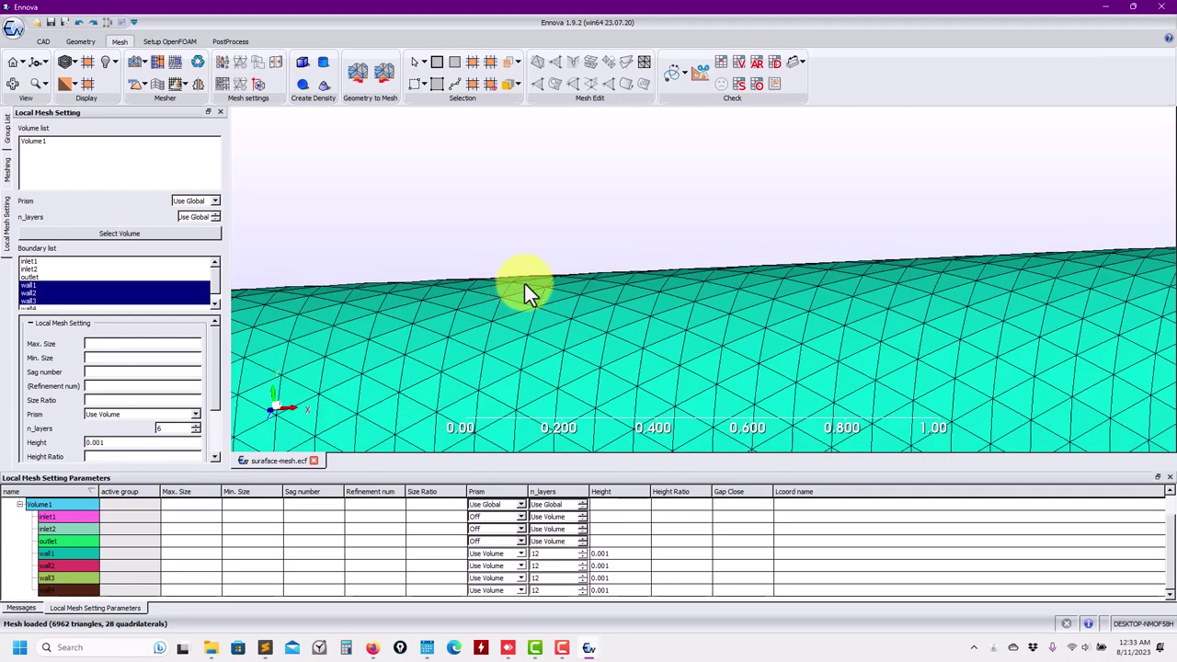
pyautogui.scroll(1, 528, 282)
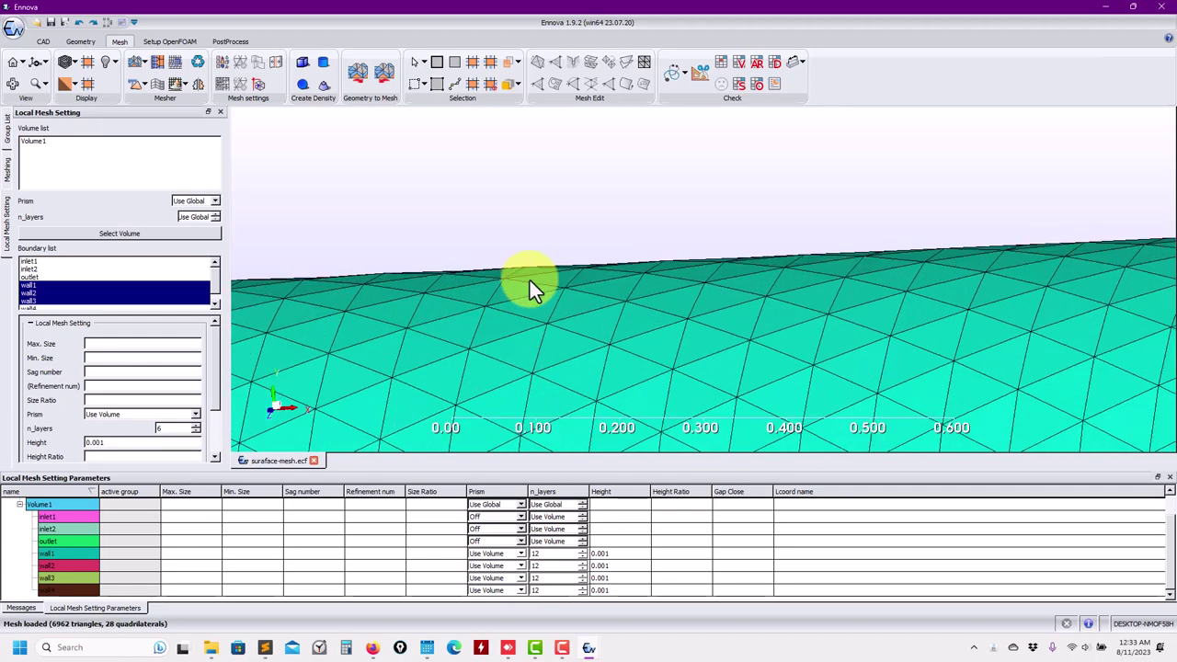
pyautogui.click(161, 85)
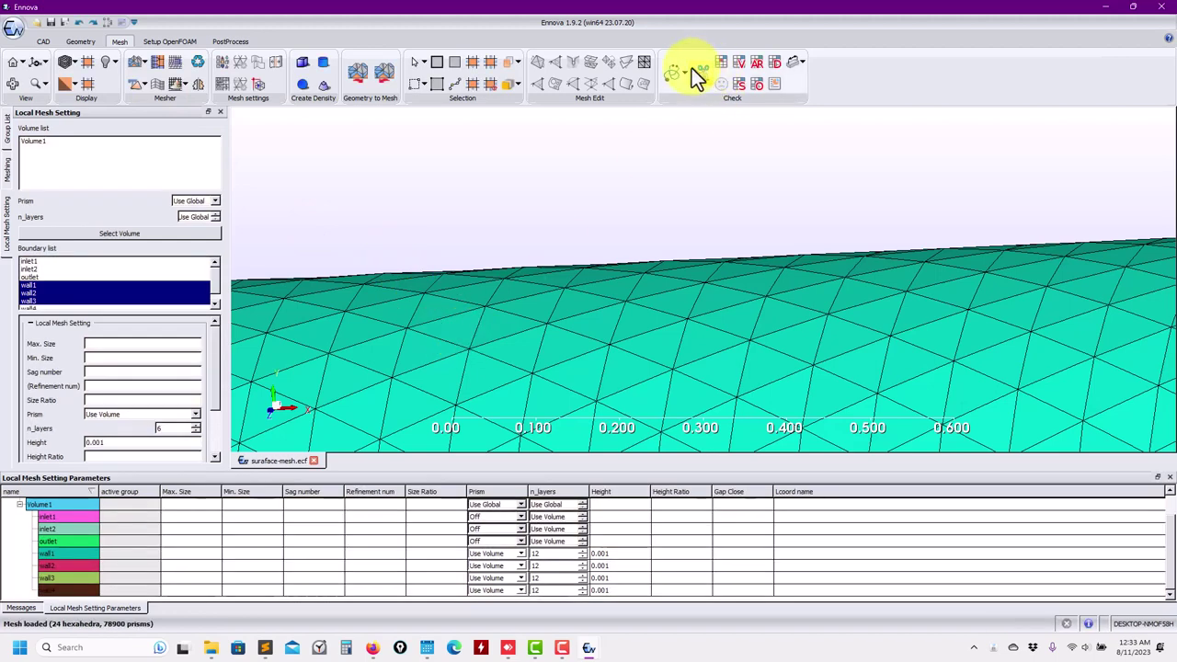
# Extract a Z-plane cut through the regenerated prism mesh, hide the cut-plane drawing aids and leave translucency on
pyautogui.click(695, 70)
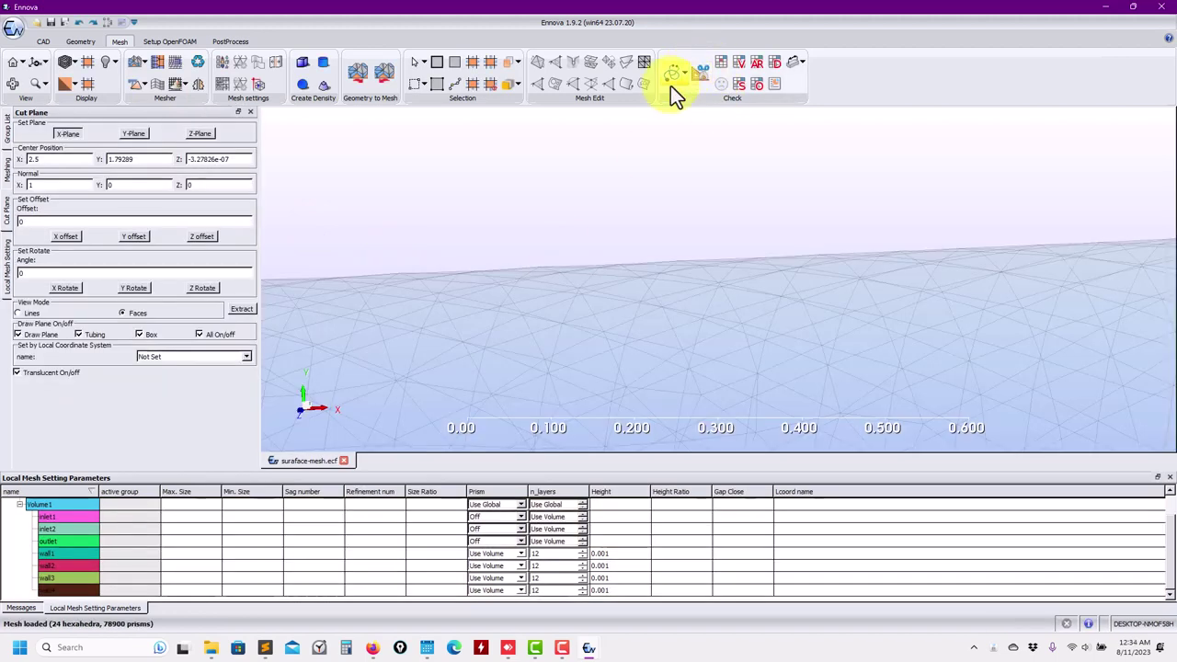
pyautogui.click(200, 137)
pyautogui.click(236, 309)
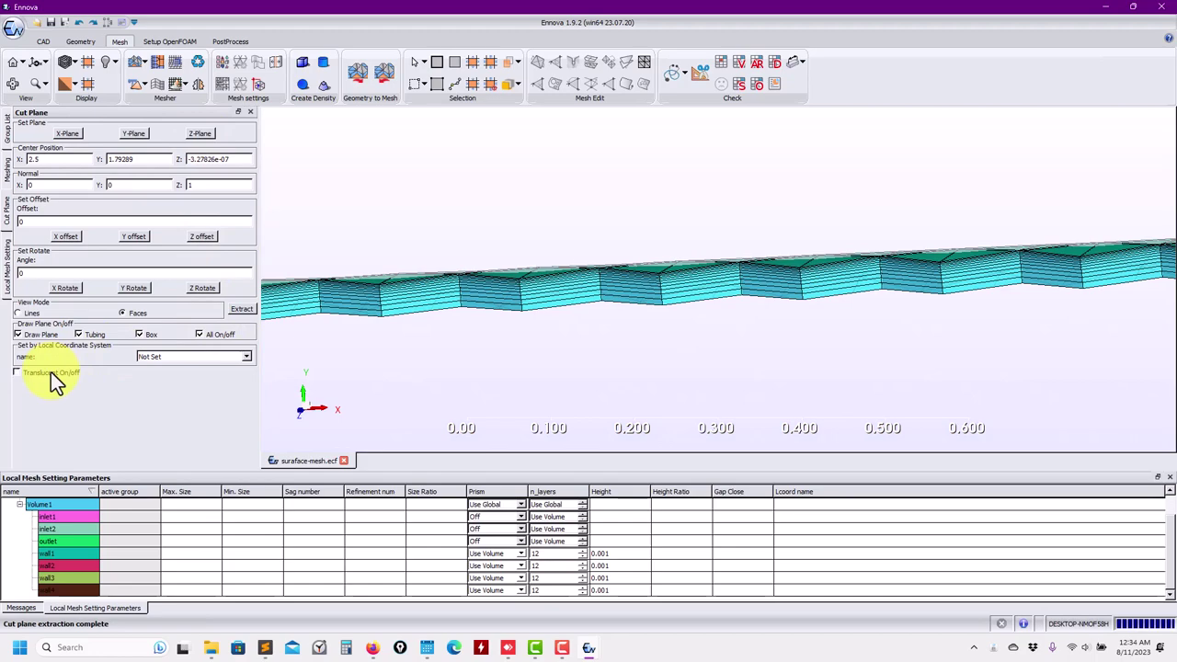
pyautogui.click(50, 371)
pyautogui.click(53, 373)
pyautogui.click(212, 333)
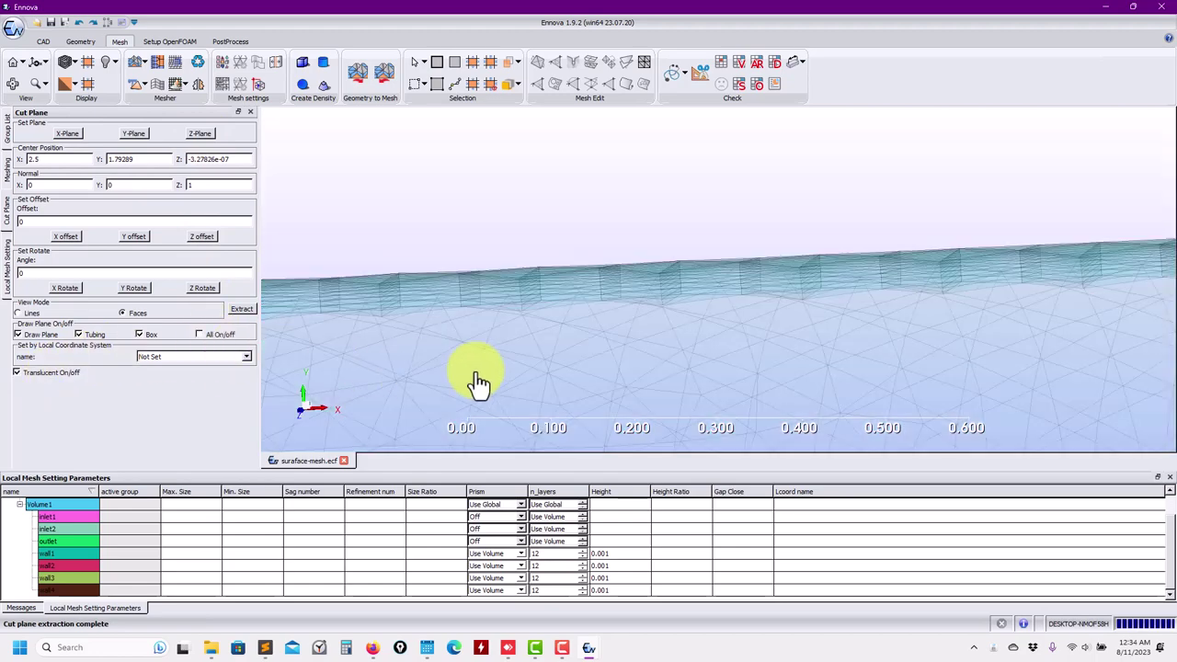
pyautogui.click(68, 372)
pyautogui.click(68, 372)
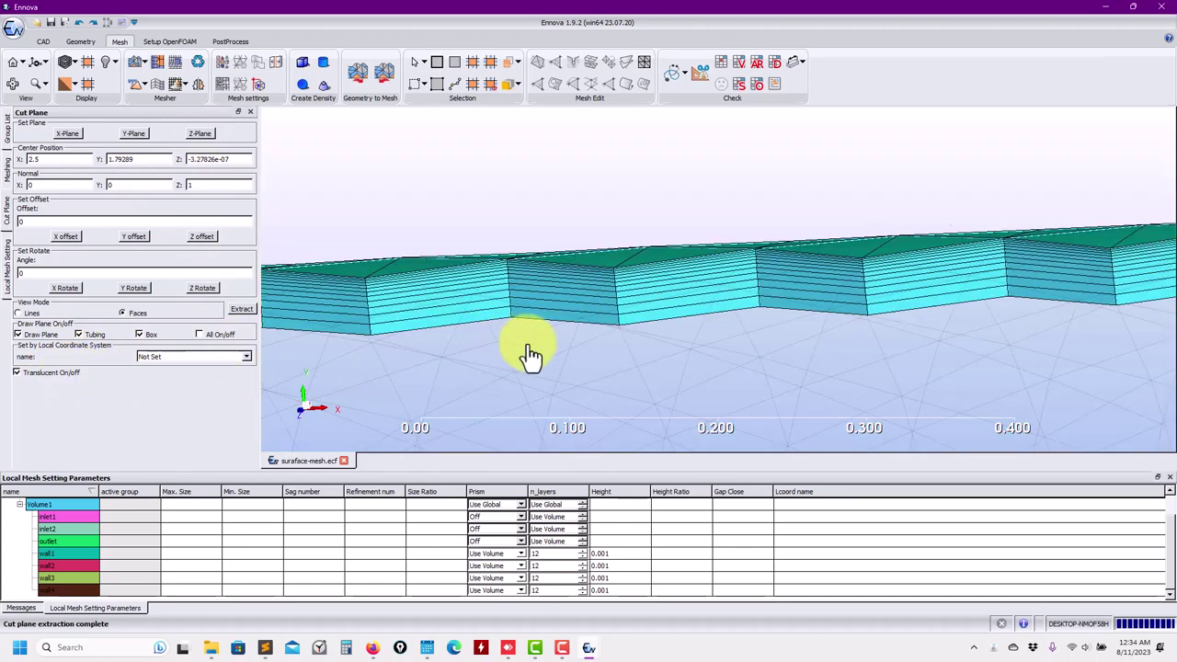
# Examine the prism layers at the side branch junction and along the outer pipe walls on the cut
pyautogui.scroll(-6, 583, 341)
pyautogui.scroll(10, 719, 304)
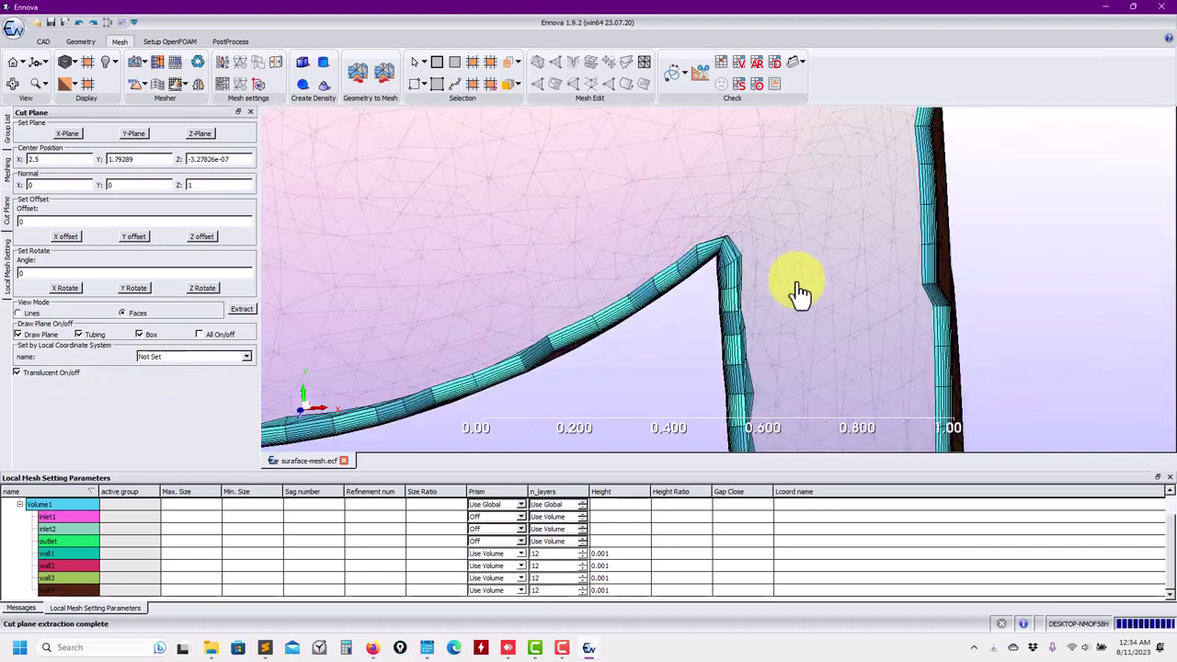
pyautogui.scroll(-8, 841, 184)
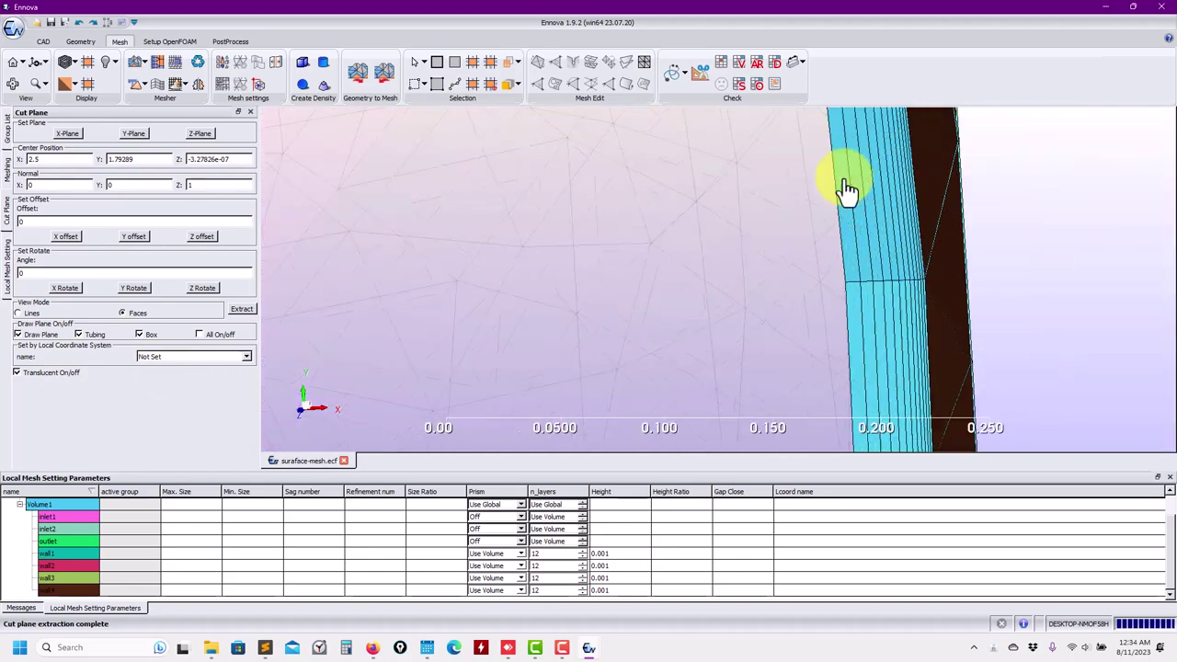
pyautogui.scroll(5, 705, 200)
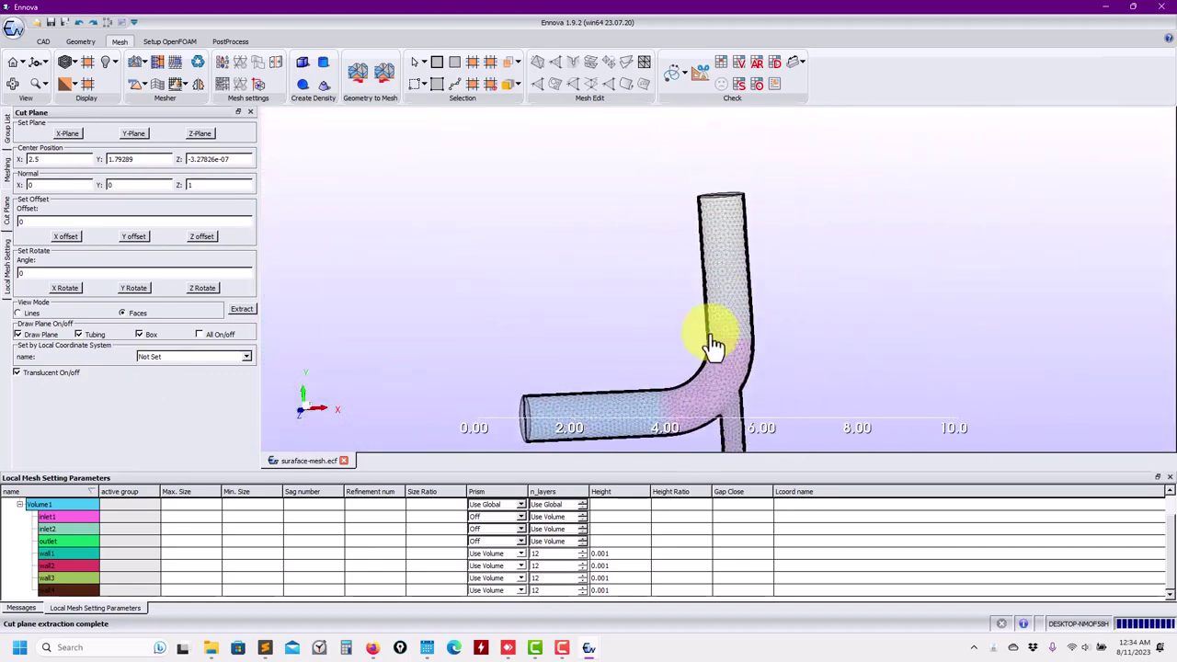
# Turn translucency off for the cut and examine the prism layers around the rim of the outlet face
pyautogui.moveTo(671, 253); pyautogui.dragTo(671, 263)
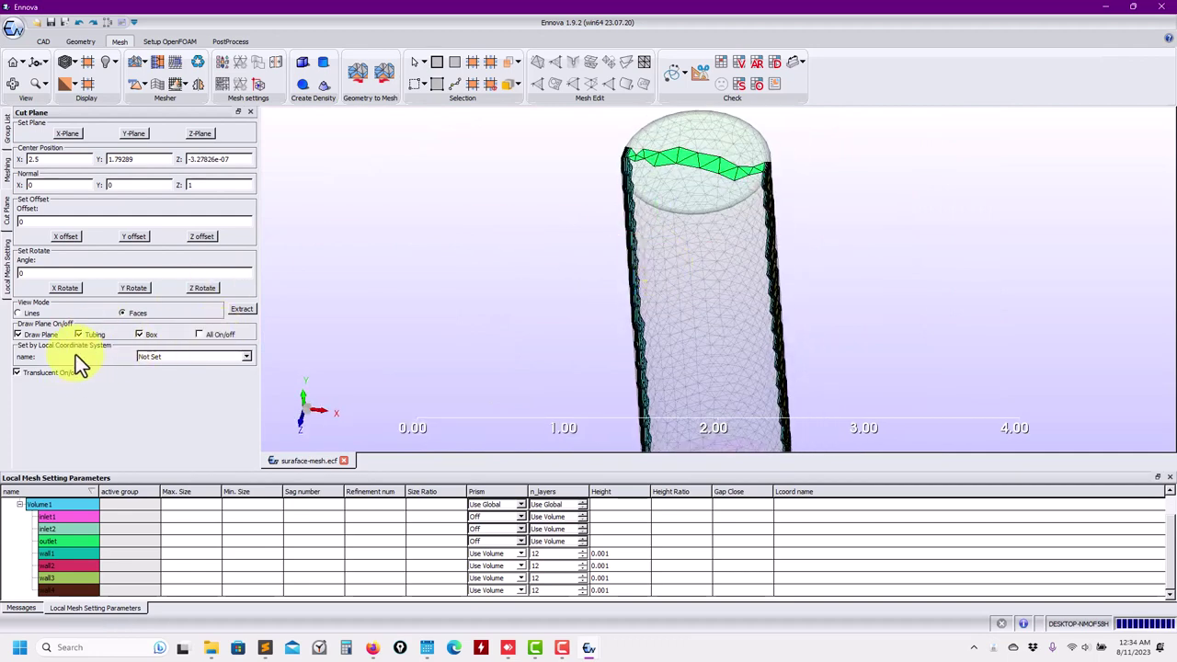
pyautogui.click(45, 371)
pyautogui.scroll(5, 643, 198)
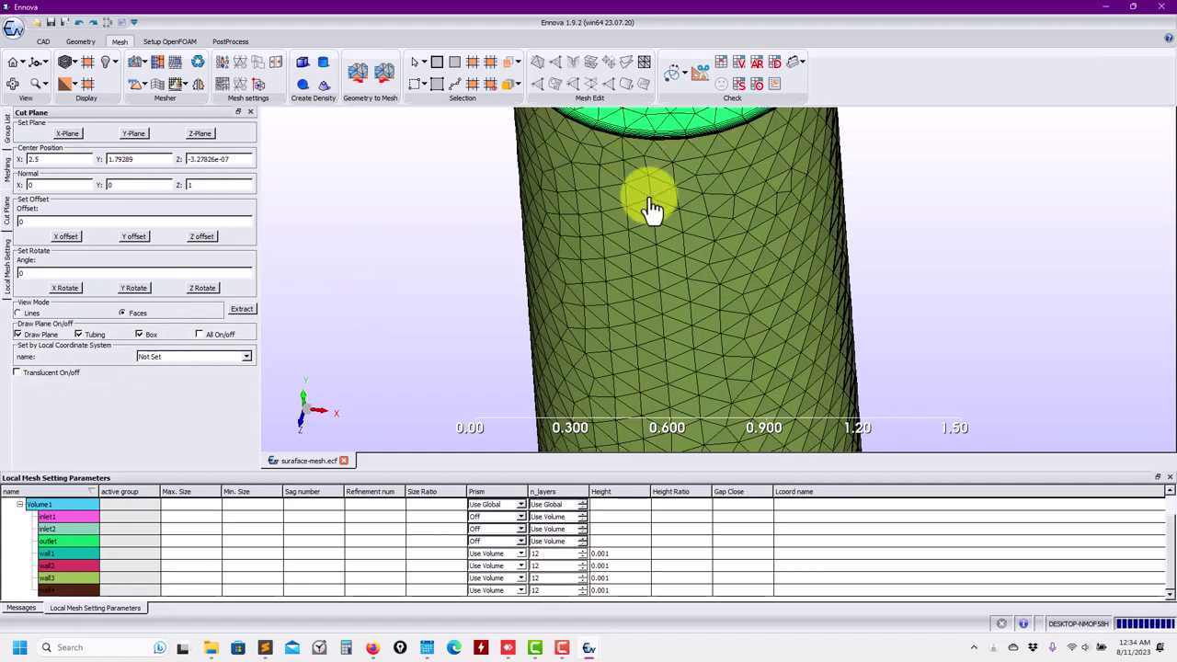
pyautogui.moveTo(652, 210); pyautogui.dragTo(656, 325)
pyautogui.scroll(3, 657, 326)
pyautogui.moveTo(442, 231); pyautogui.dragTo(609, 337, button='middle')
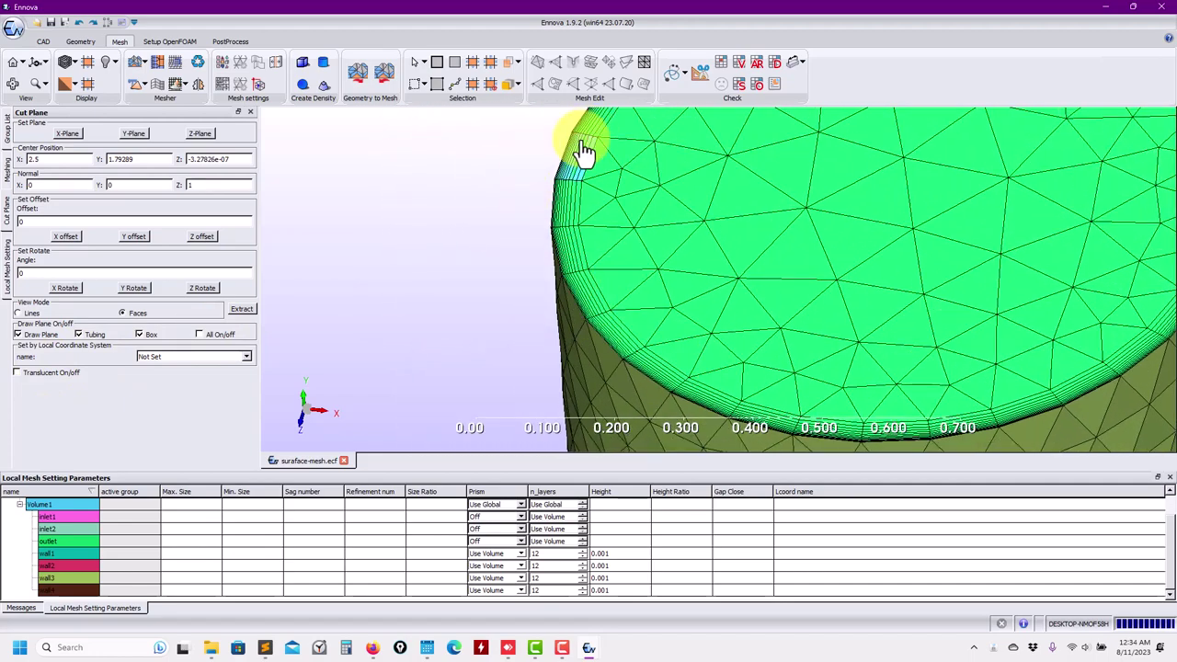
pyautogui.moveTo(1040, 329); pyautogui.dragTo(746, 360, button='middle')
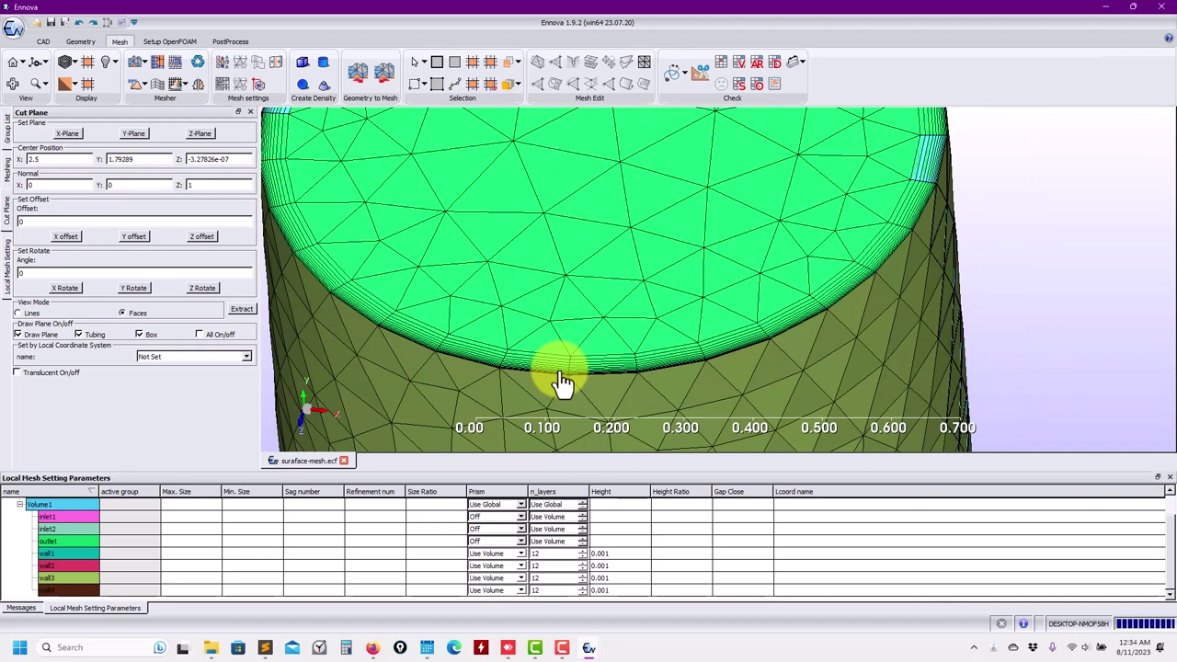
pyautogui.scroll(3, 468, 373)
pyautogui.scroll(-4, 867, 349)
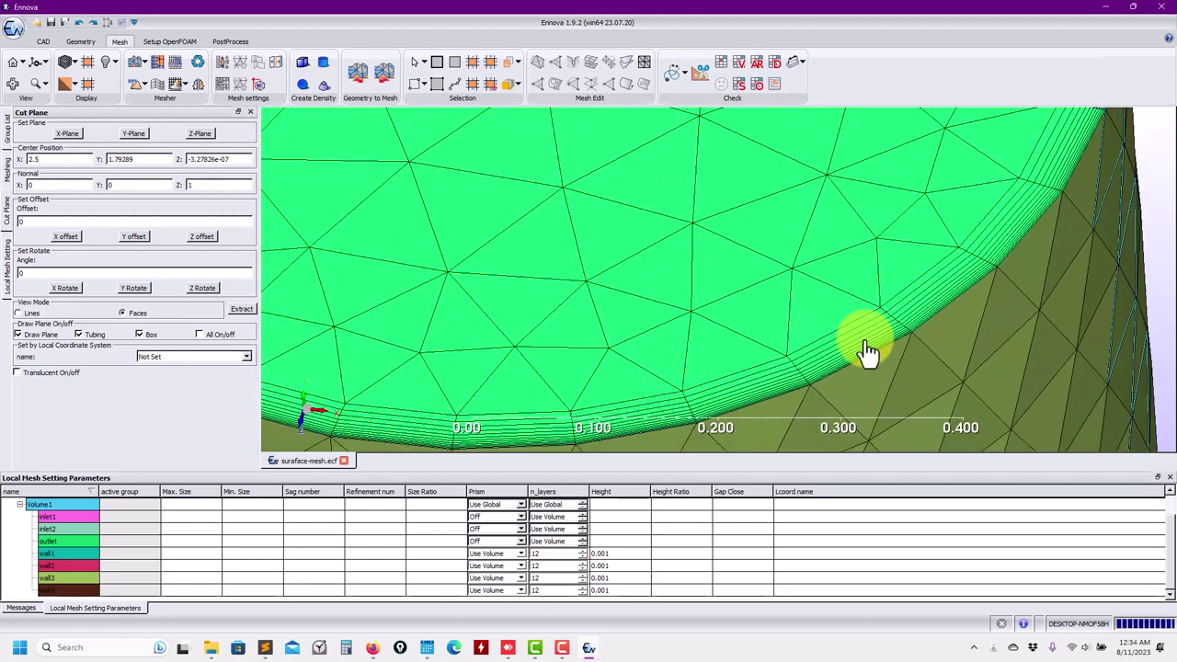
pyautogui.scroll(-1, 868, 349)
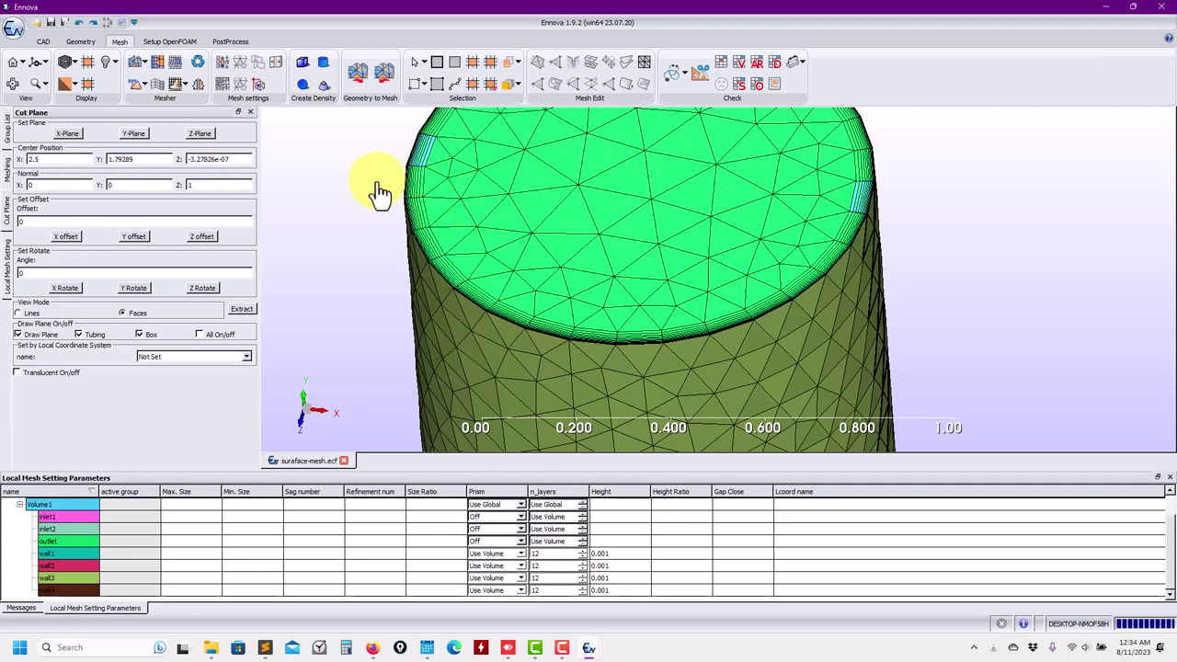
# Bring up the global meshing parameters and turn the model to view the outer wall of the long pipe leg
pyautogui.click(186, 86)
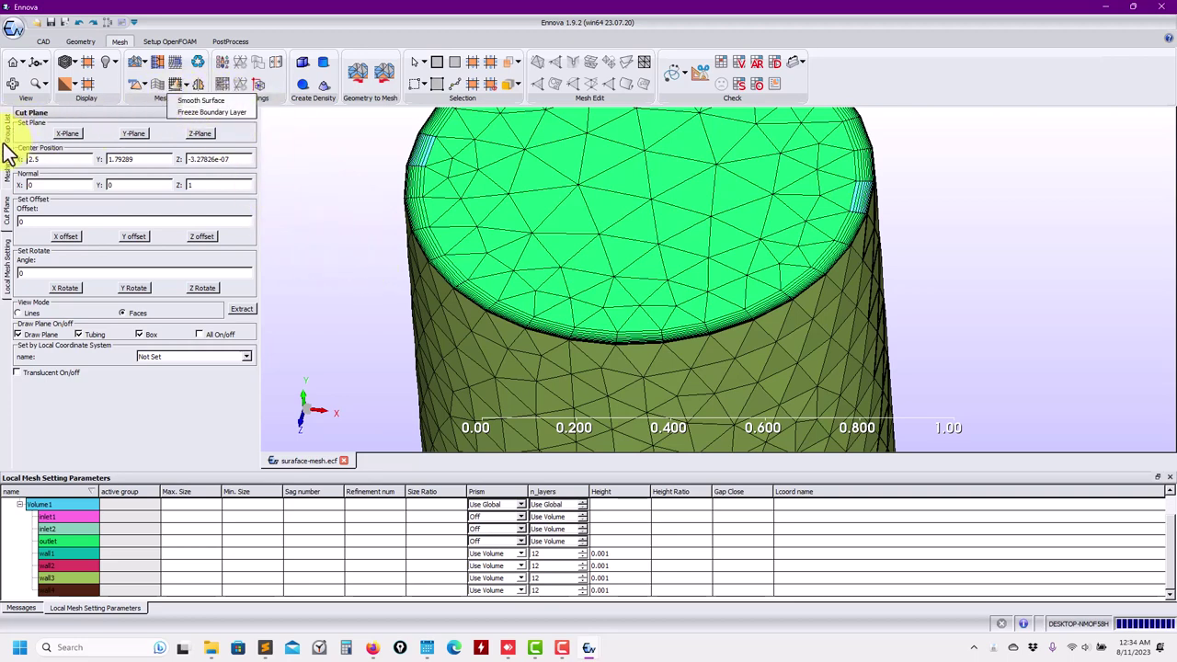
pyautogui.click(6, 179)
pyautogui.scroll(5, 63, 201)
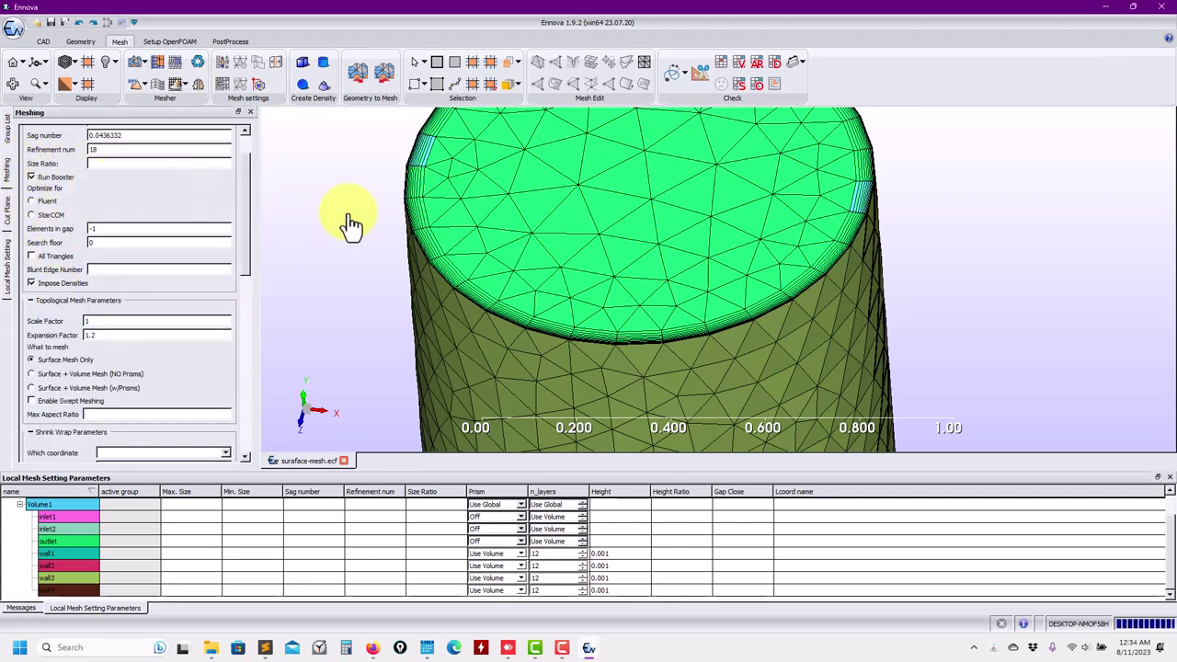
pyautogui.scroll(2, 377, 237)
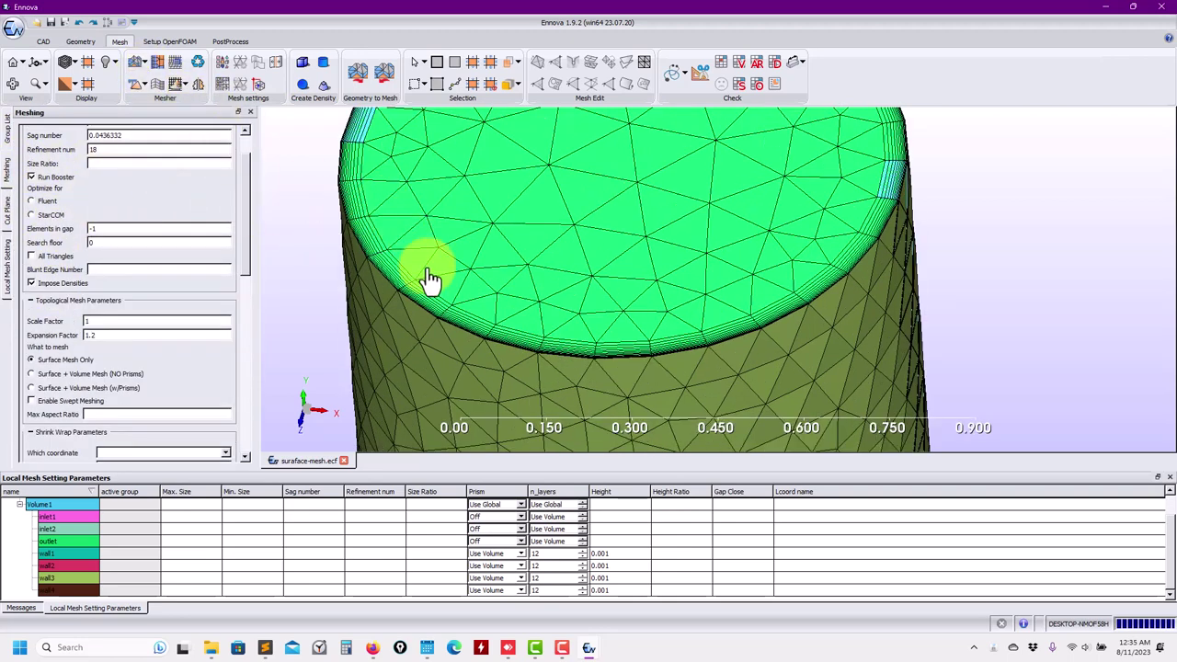
pyautogui.scroll(-5, 454, 284)
pyautogui.moveTo(637, 321); pyautogui.dragTo(700, 250)
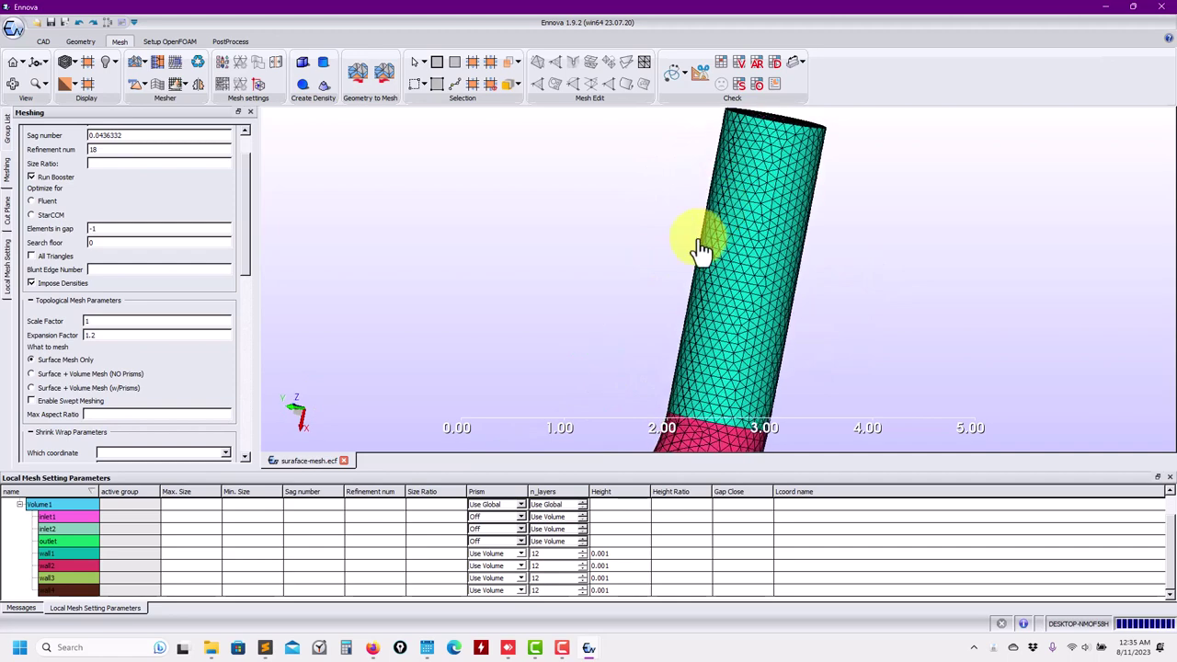
# Save the boundary-layer mesh as a new case file named suraface-bl.ecf in the meshes folder
pyautogui.click(14, 28)
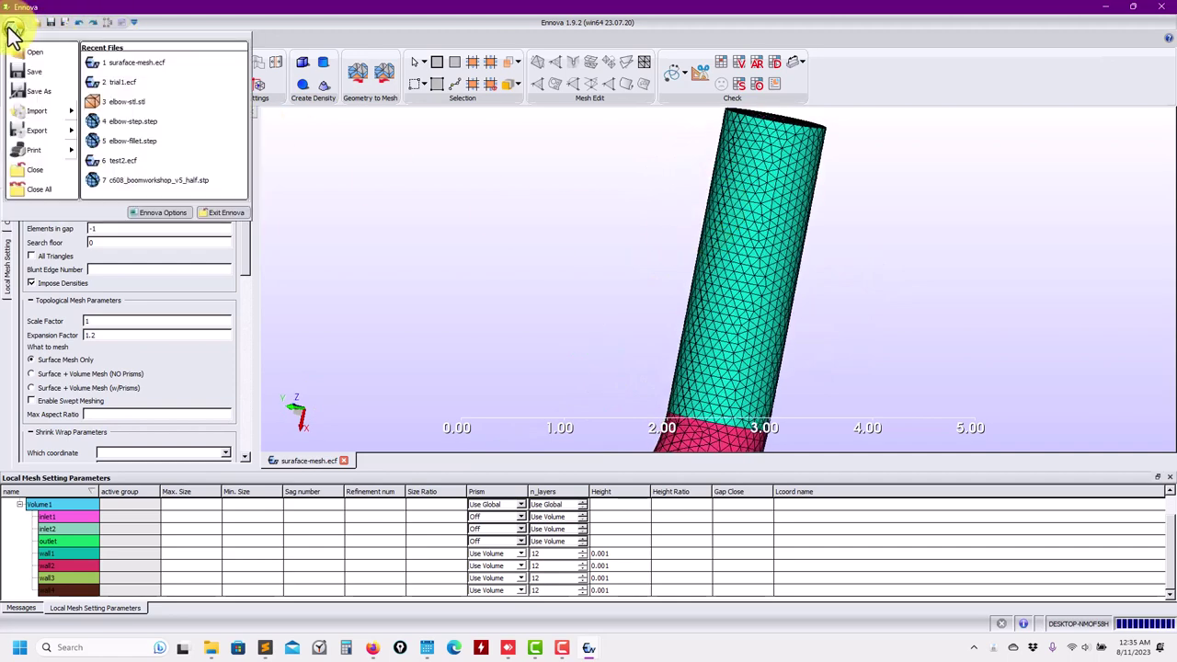
pyautogui.click(28, 93)
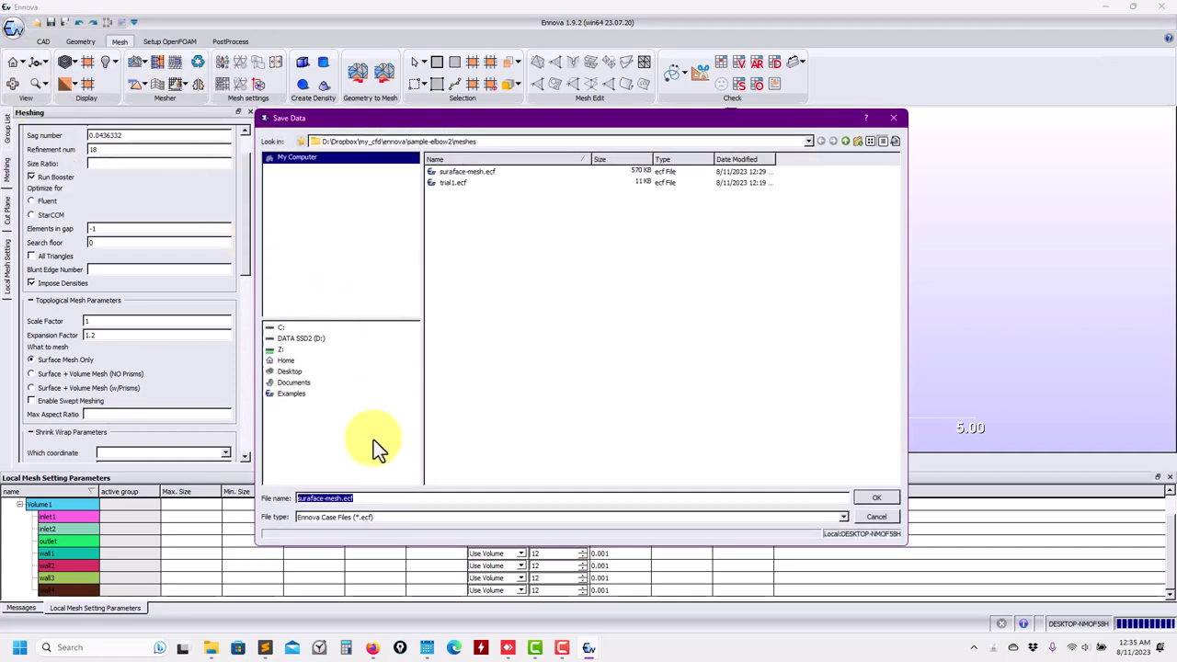
pyautogui.click(369, 481)
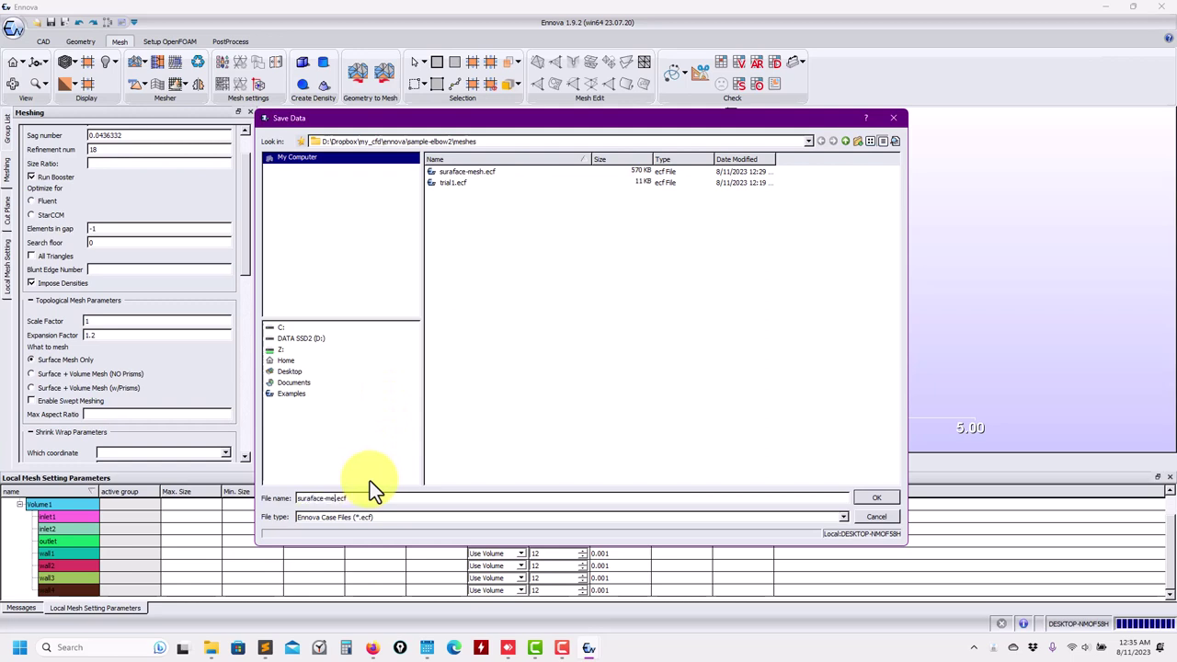
pyautogui.press('BackSpace')
pyautogui.press('BackSpace')
pyautogui.write('bl')
pyautogui.press('Return')
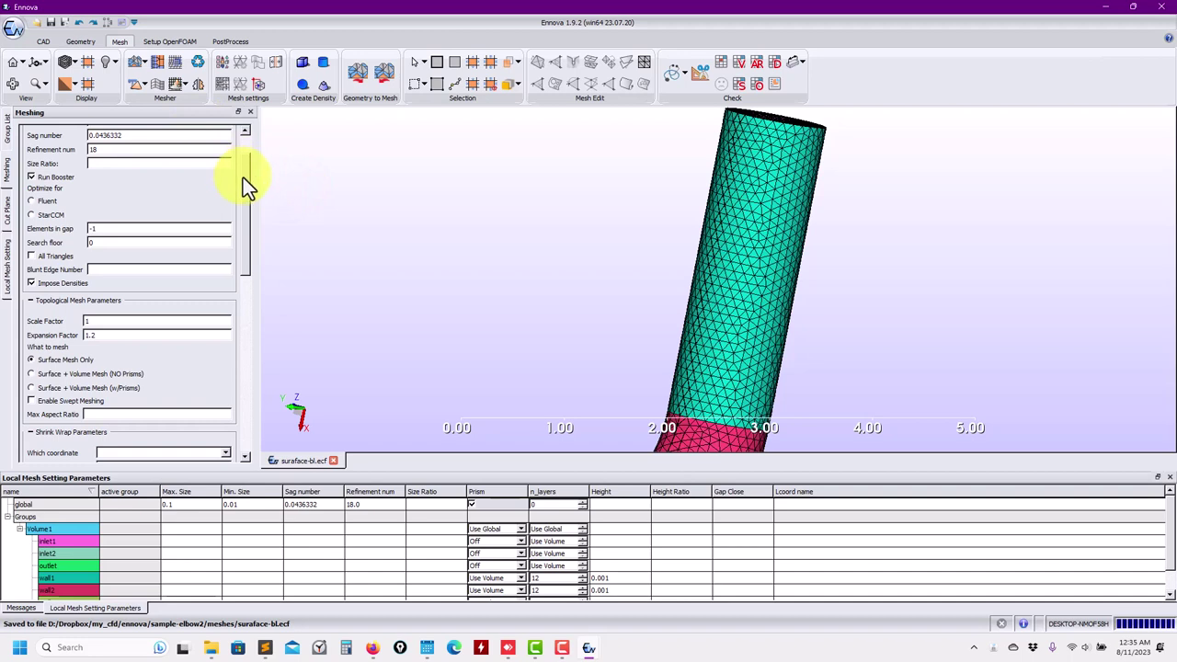
# Fill the interior of the prism-layered elbow with a tetrahedral mesh using Tet Fill Mesh
pyautogui.moveTo(243, 178); pyautogui.dragTo(247, 138)
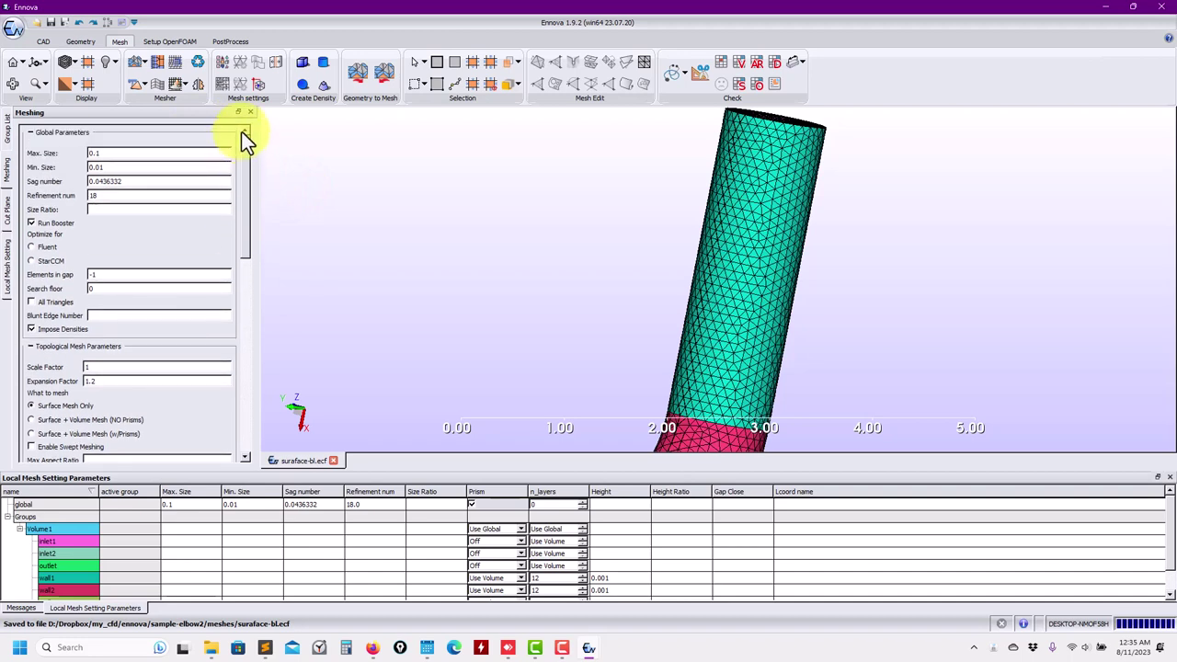
pyautogui.click(144, 83)
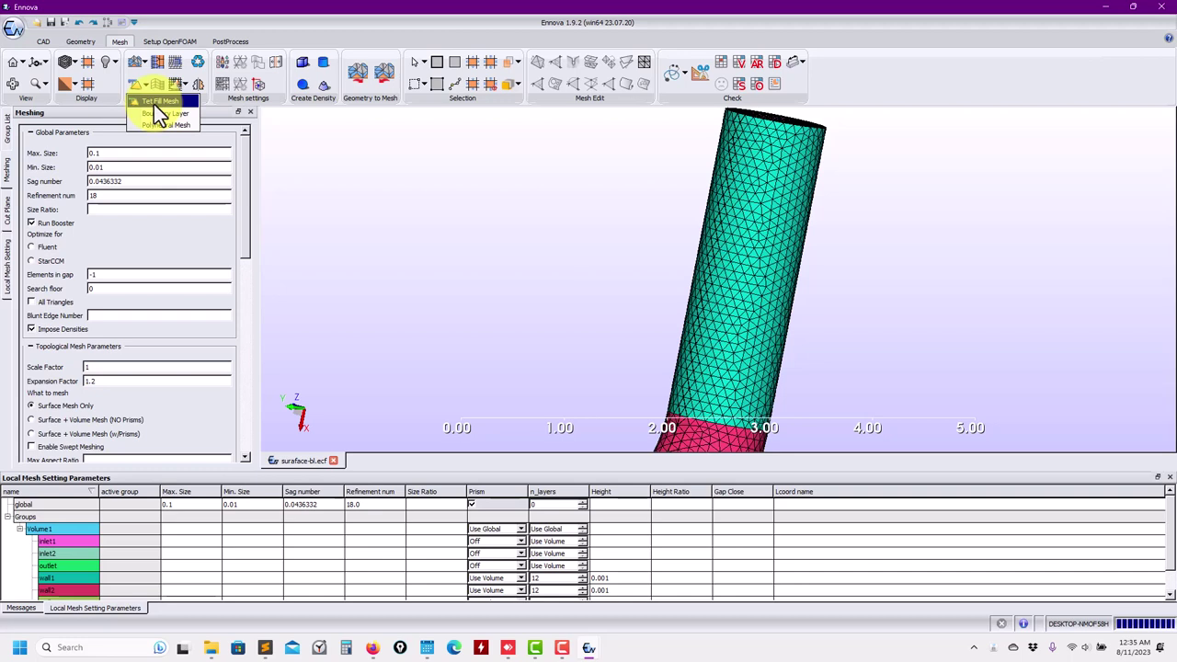
pyautogui.click(153, 103)
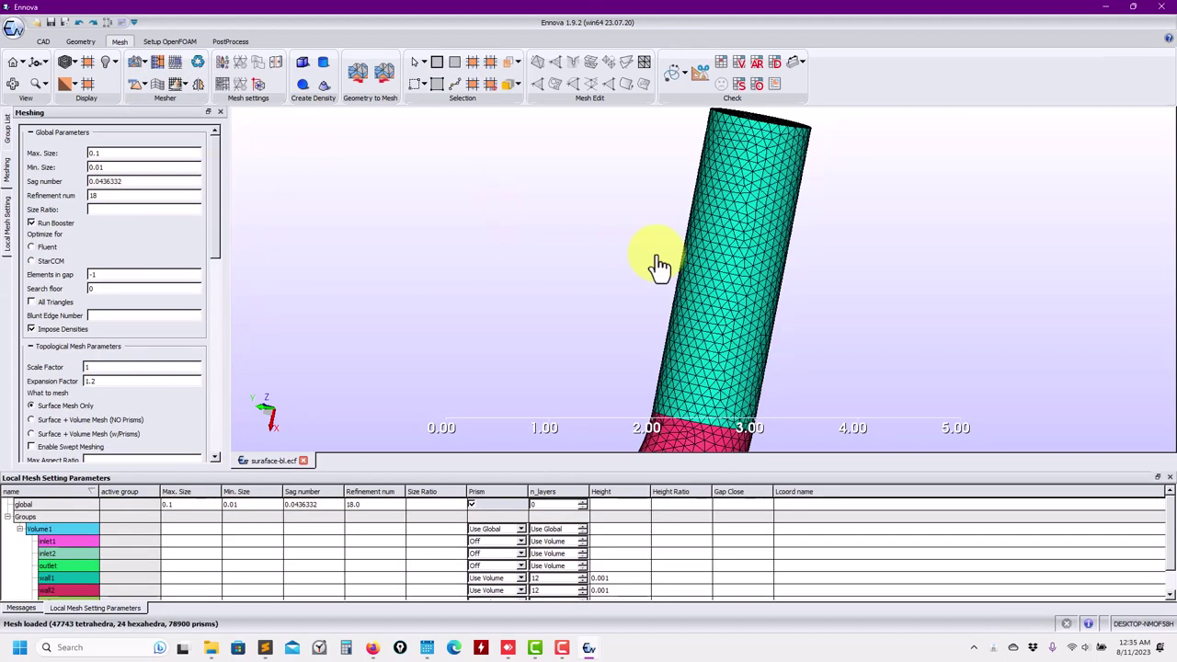
# Extract a Z-plane cut through the filled volume mesh, hide the cut-plane drawing aids and show the whole elbow
pyautogui.click(675, 81)
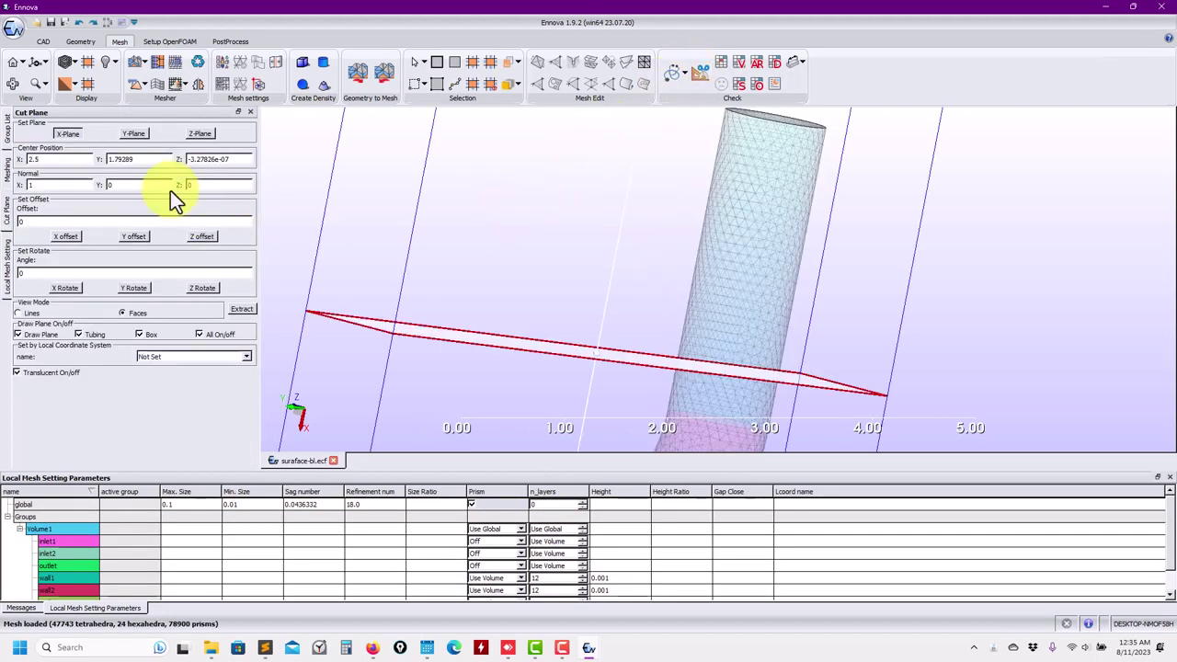
pyautogui.click(199, 133)
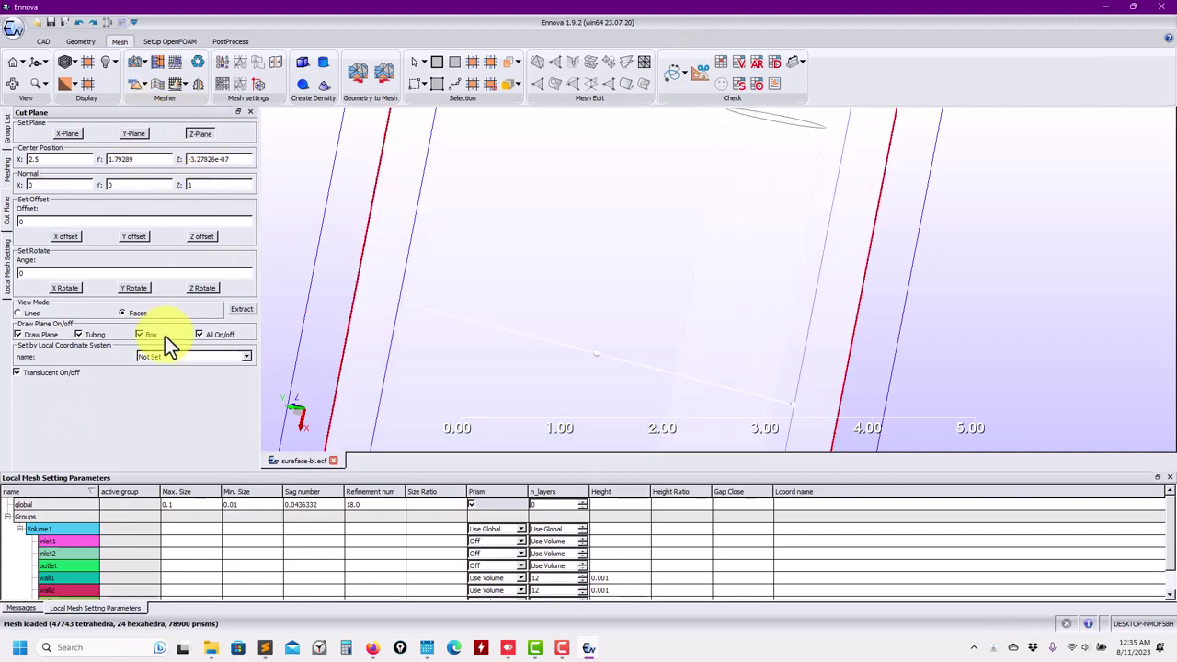
pyautogui.click(241, 309)
pyautogui.moveTo(991, 327); pyautogui.dragTo(966, 202)
pyautogui.scroll(-3, 965, 220)
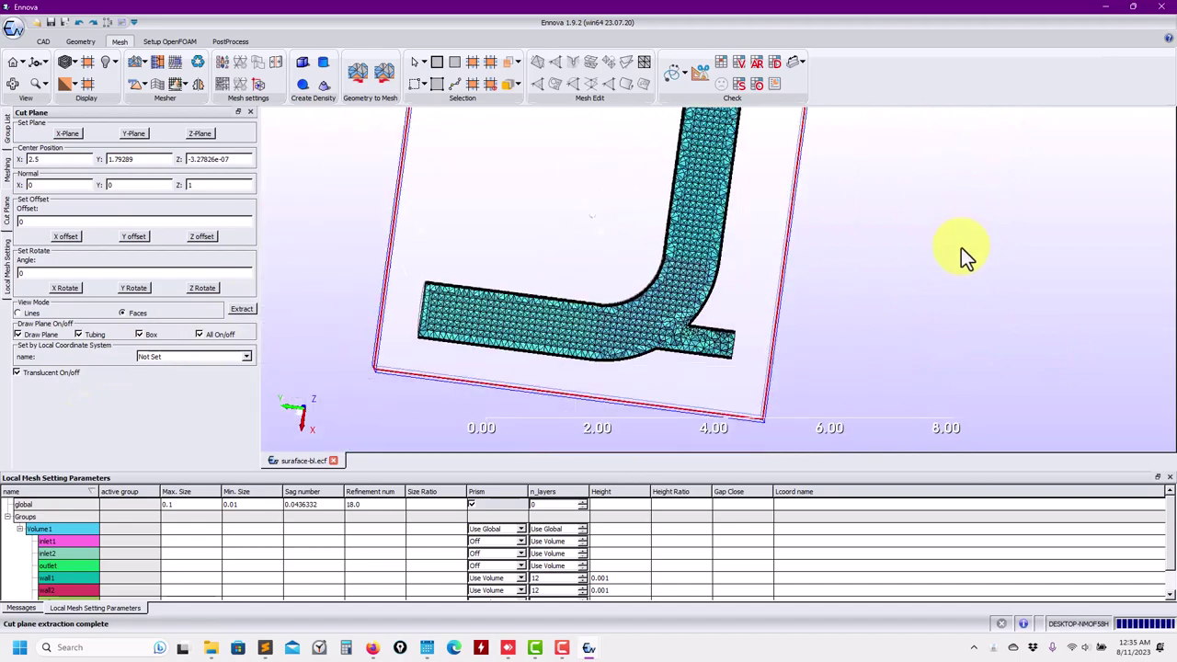
pyautogui.moveTo(950, 321); pyautogui.dragTo(273, 372)
pyautogui.click(217, 333)
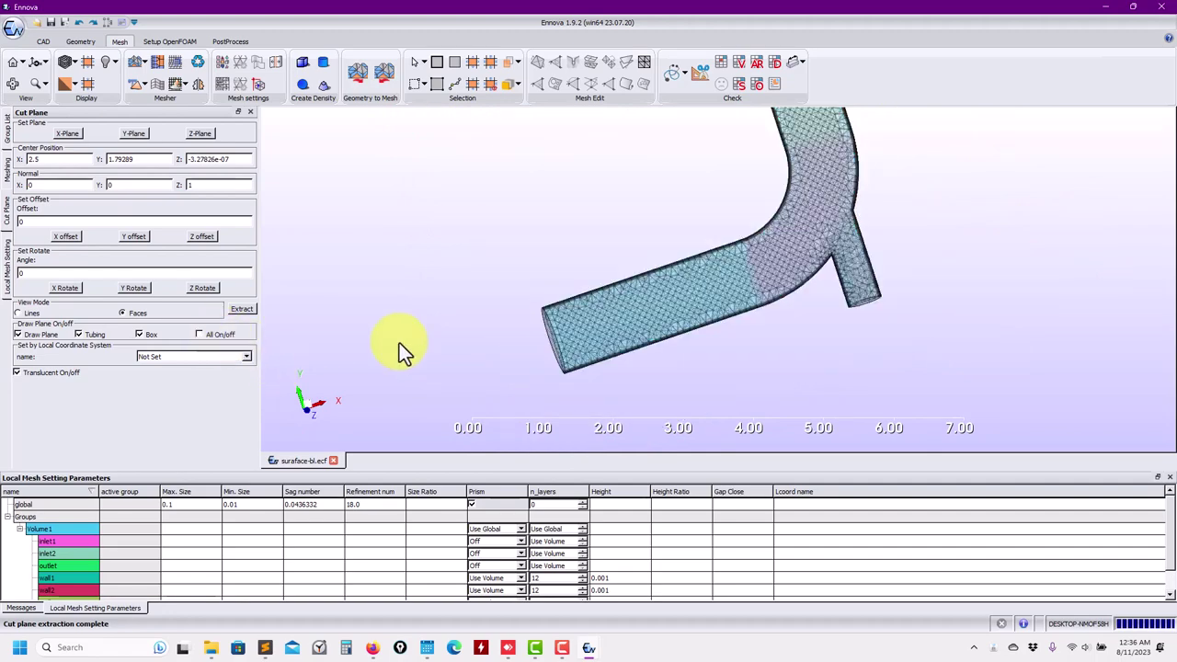
# Examine the tetrahedra and wall prism layers on the cut along the inlet leg, bend and side branch
pyautogui.click(59, 370)
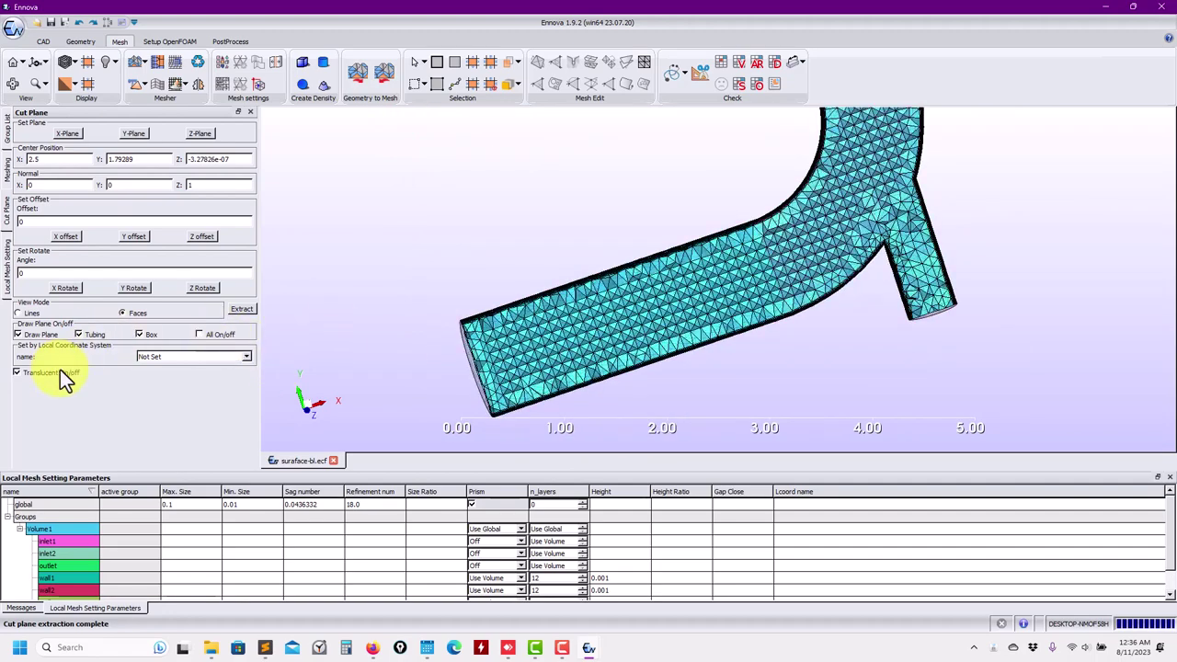
pyautogui.scroll(2, 508, 360)
pyautogui.moveTo(348, 378); pyautogui.dragTo(407, 290, button='middle')
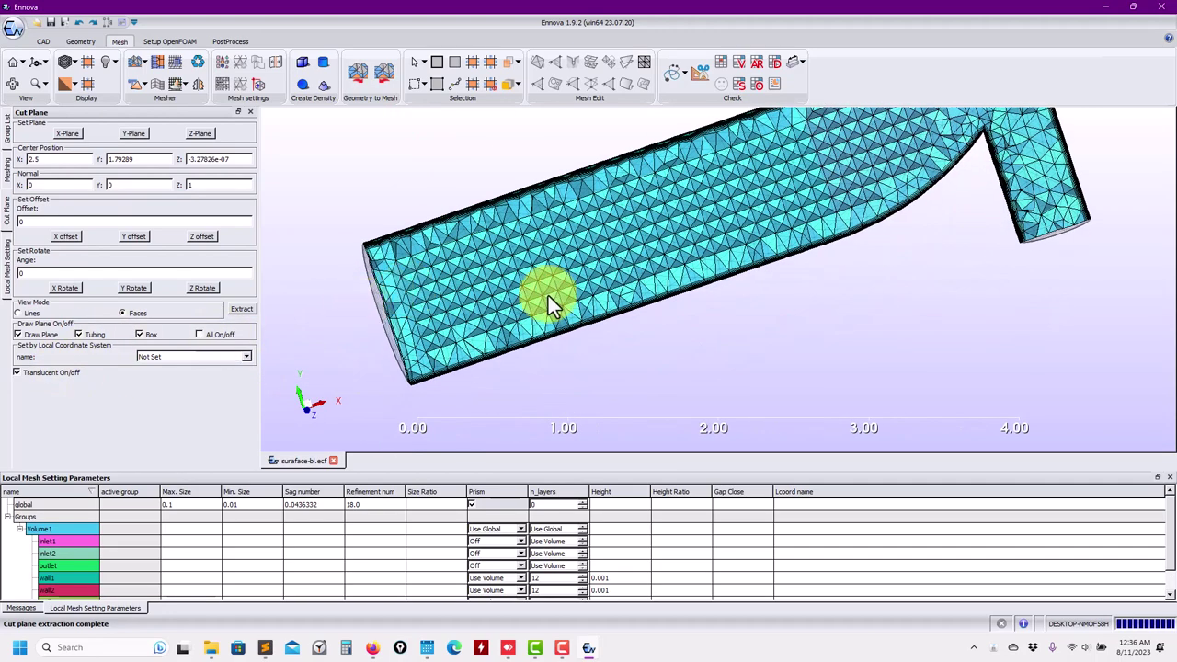
pyautogui.moveTo(548, 295); pyautogui.dragTo(289, 394, button='middle')
pyautogui.moveTo(628, 263); pyautogui.dragTo(793, 138, button='middle')
pyautogui.scroll(-2, 776, 196)
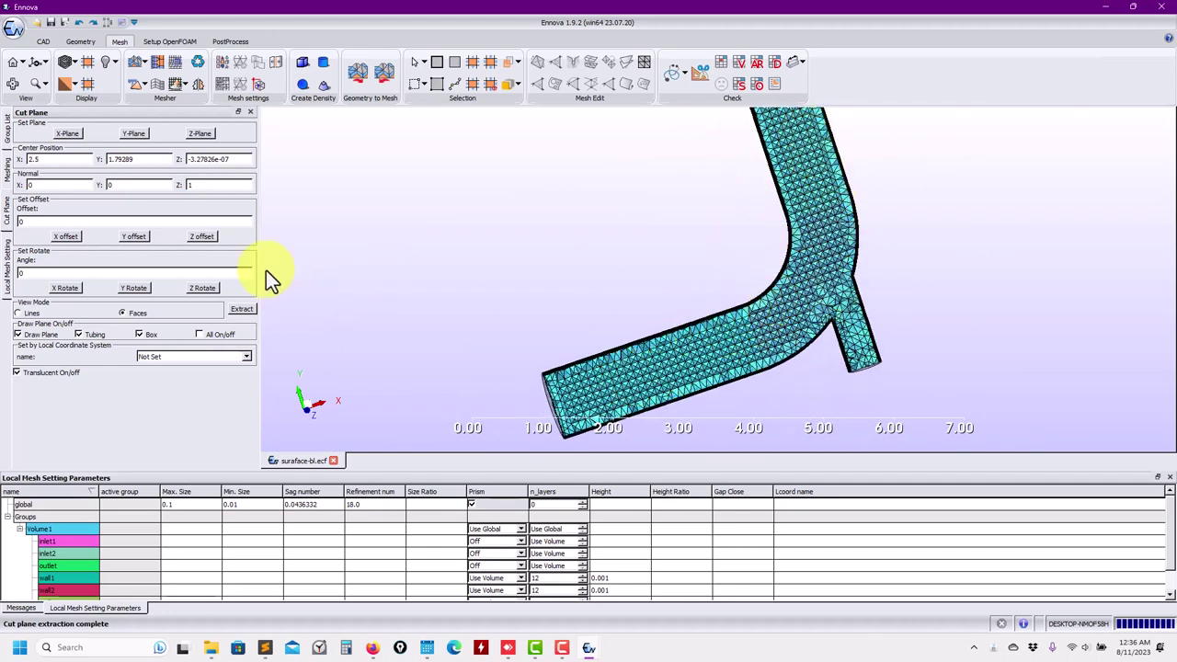
# Open the saved case suraface-bl.ecf again as a second document
pyautogui.click(13, 34)
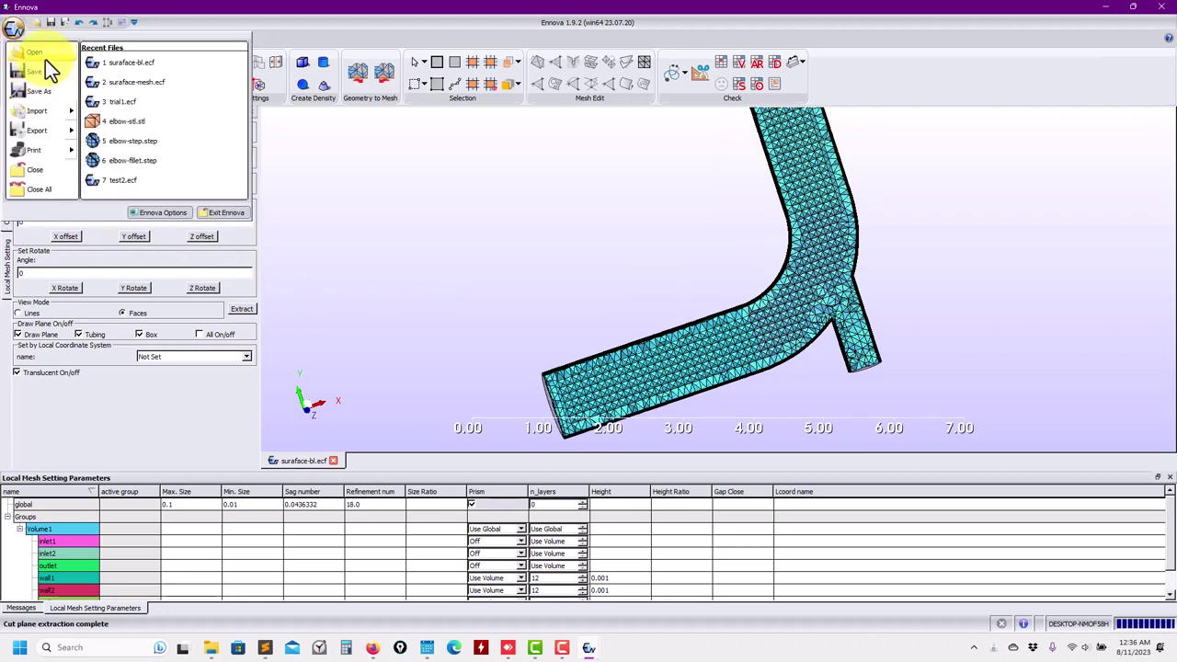
pyautogui.click(45, 57)
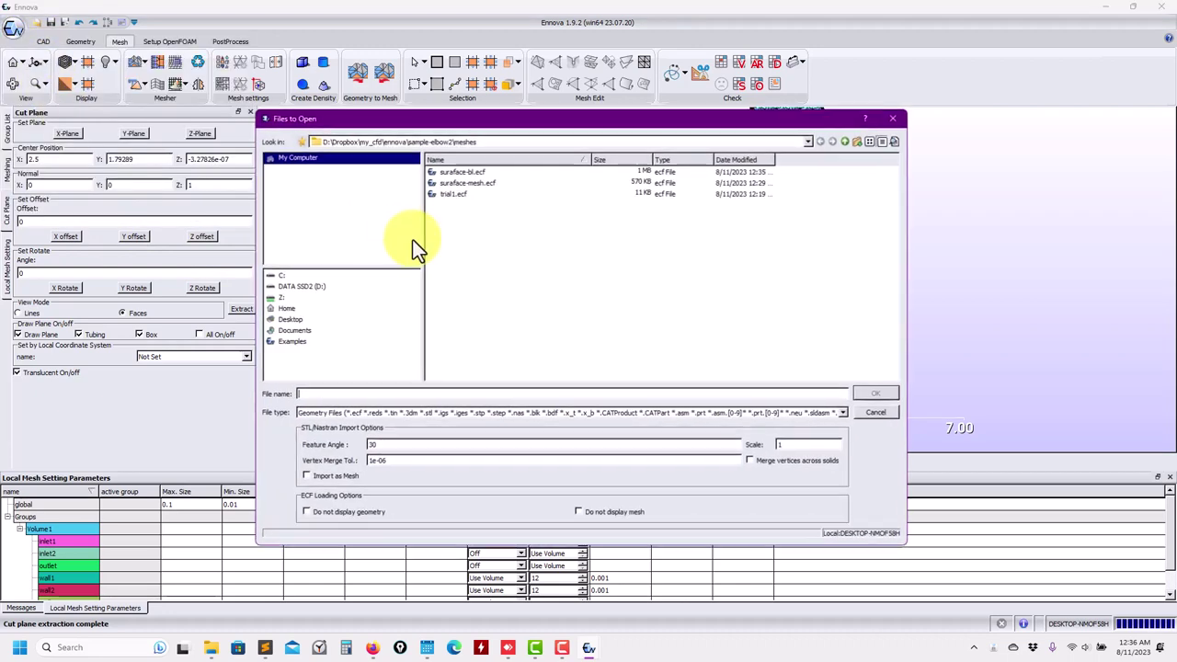
pyautogui.click(460, 173)
pyautogui.click(869, 391)
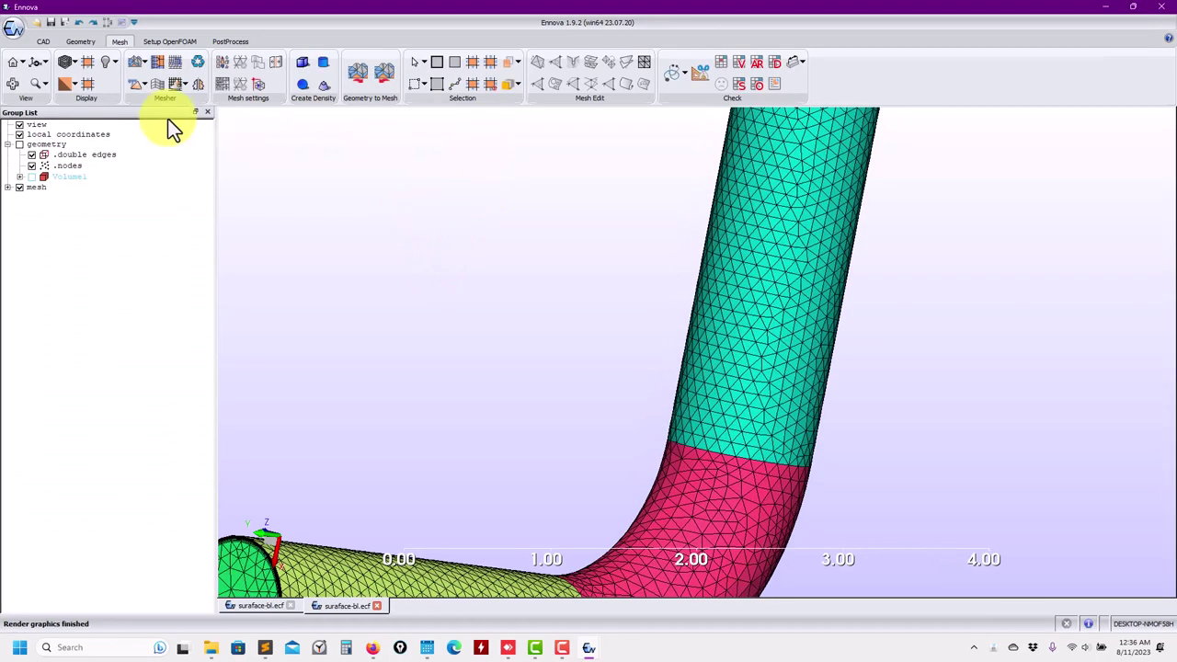
# Fill the reopened case with tetrahedra, with Use Subdivision Method and Use Lattice For Densities off in the tetrahedral mesher settings
pyautogui.click(221, 85)
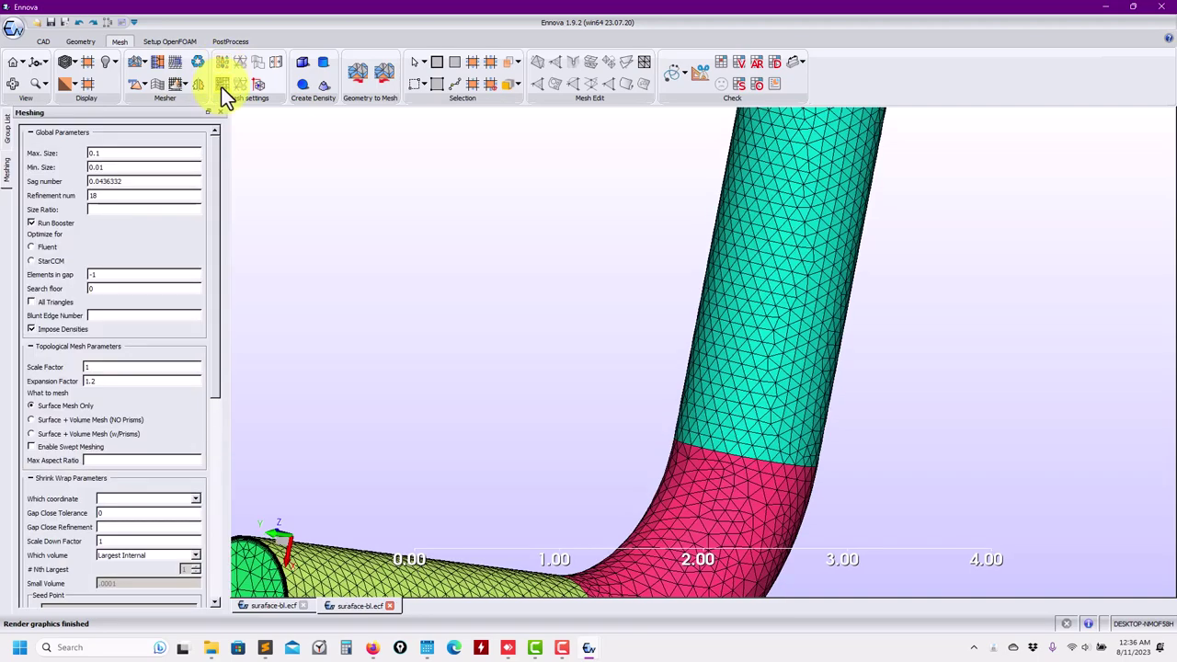
pyautogui.click(6, 127)
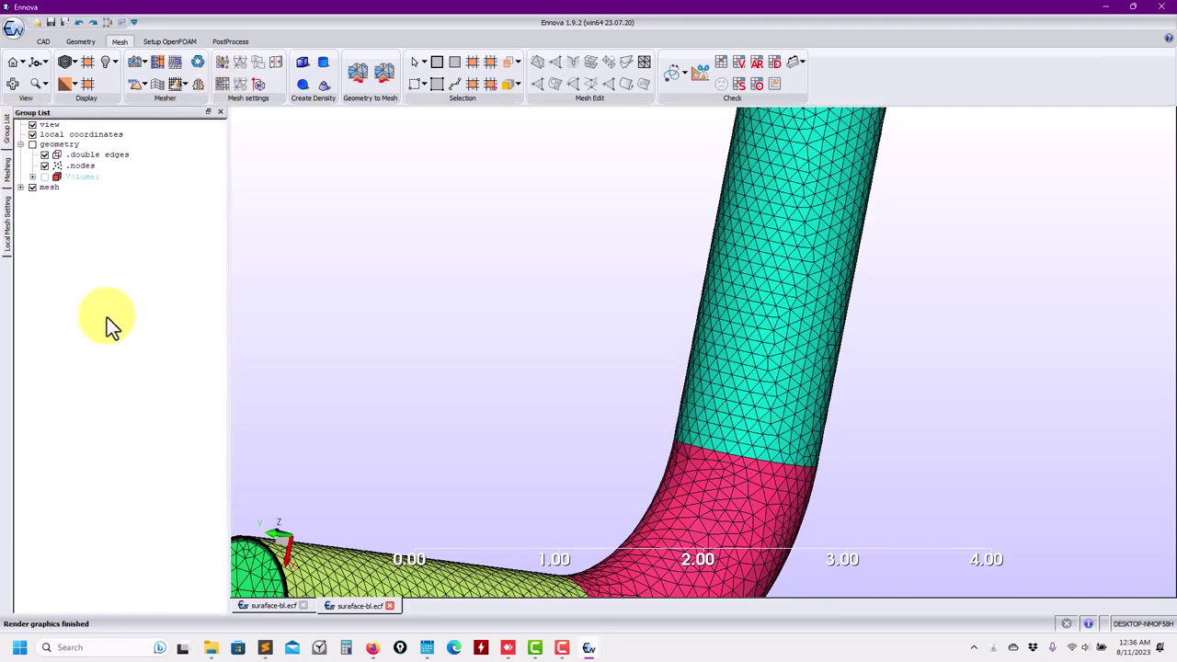
pyautogui.click(14, 181)
pyautogui.moveTo(211, 270); pyautogui.dragTo(228, 523)
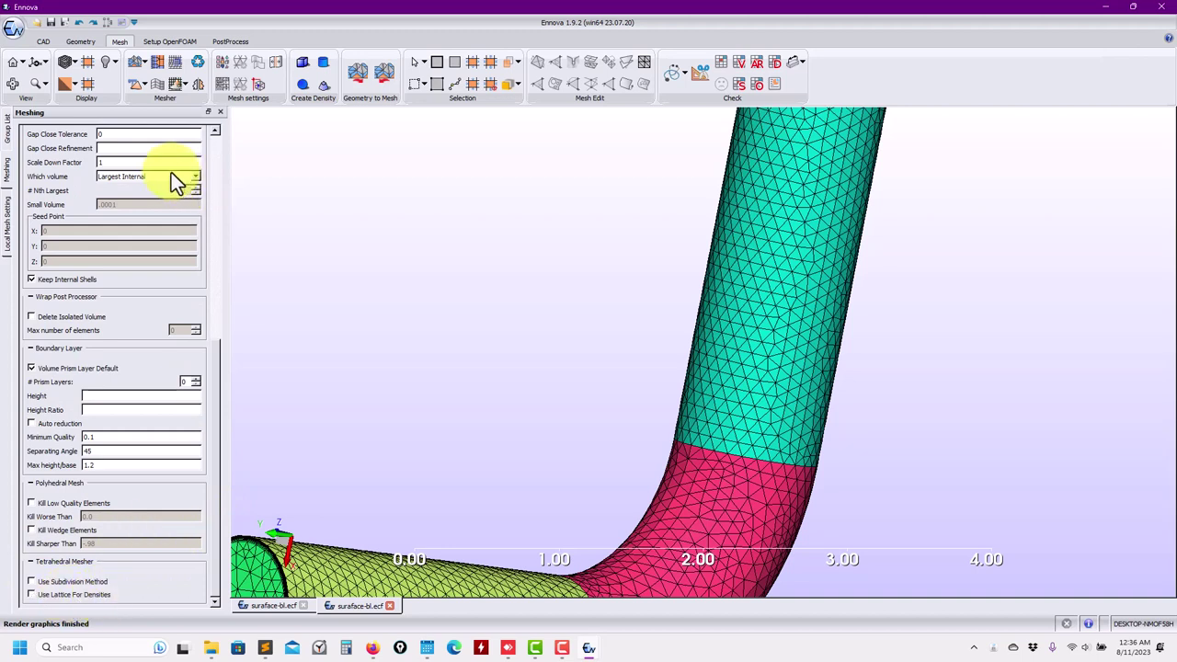
pyautogui.click(146, 83)
pyautogui.click(158, 100)
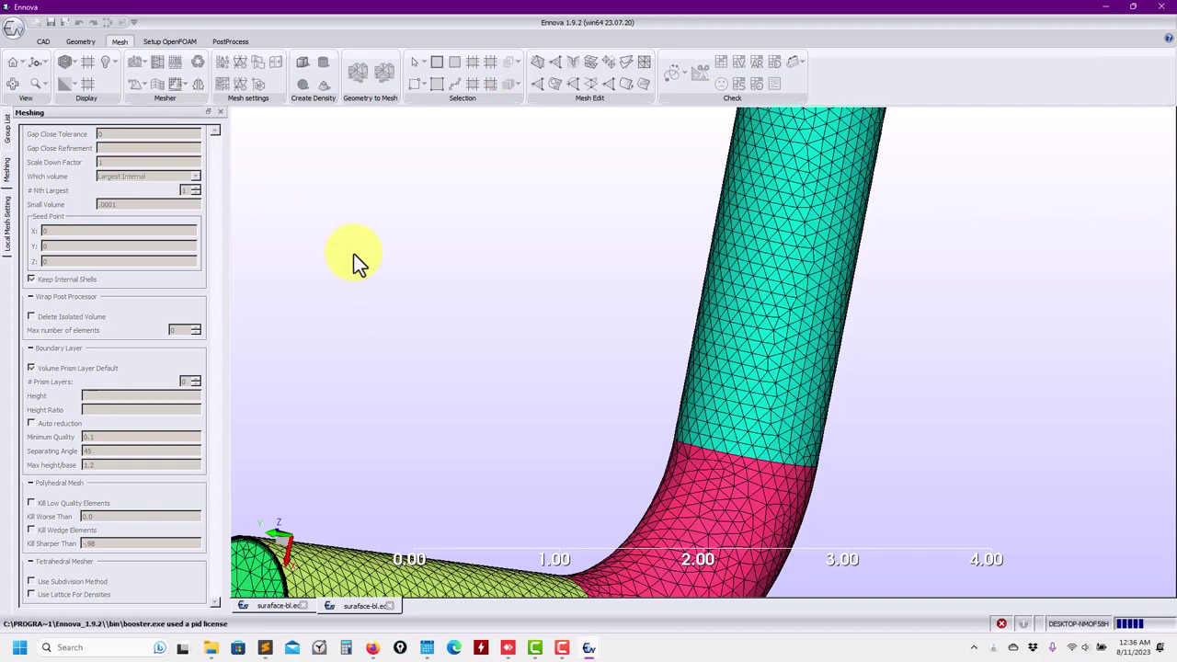
# Extract a Z-plane cut through the new tetrahedral mesh and shift the plane's centre to about Z -0.27 with its drawing aids shown
pyautogui.click(694, 76)
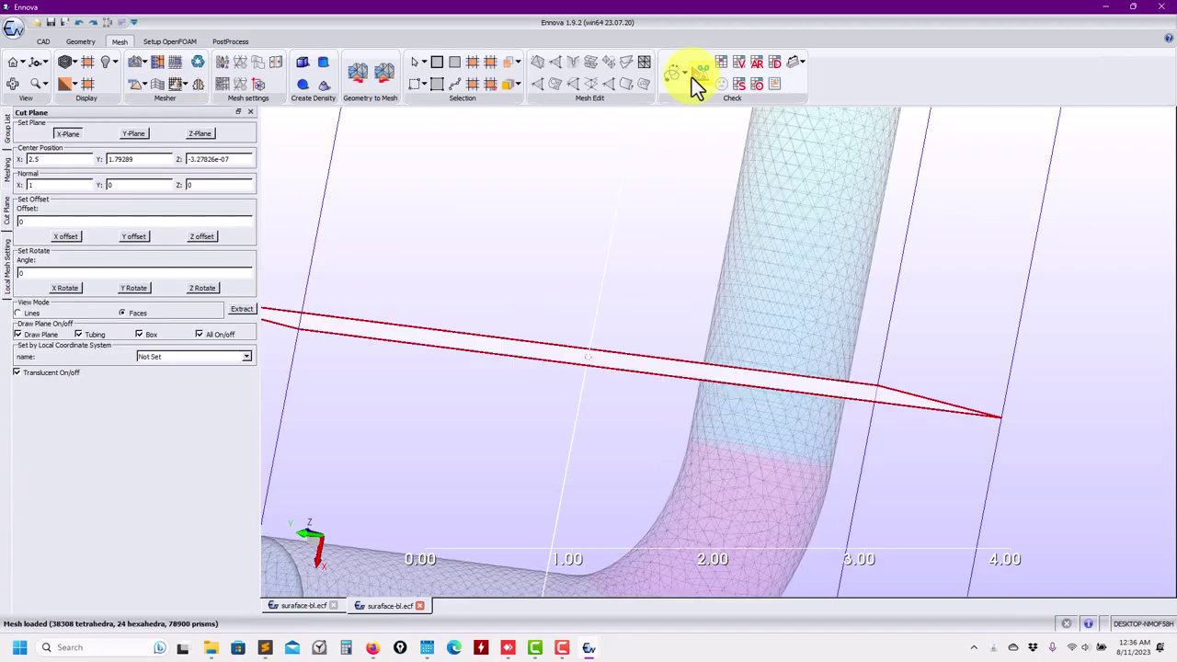
pyautogui.click(203, 138)
pyautogui.click(201, 291)
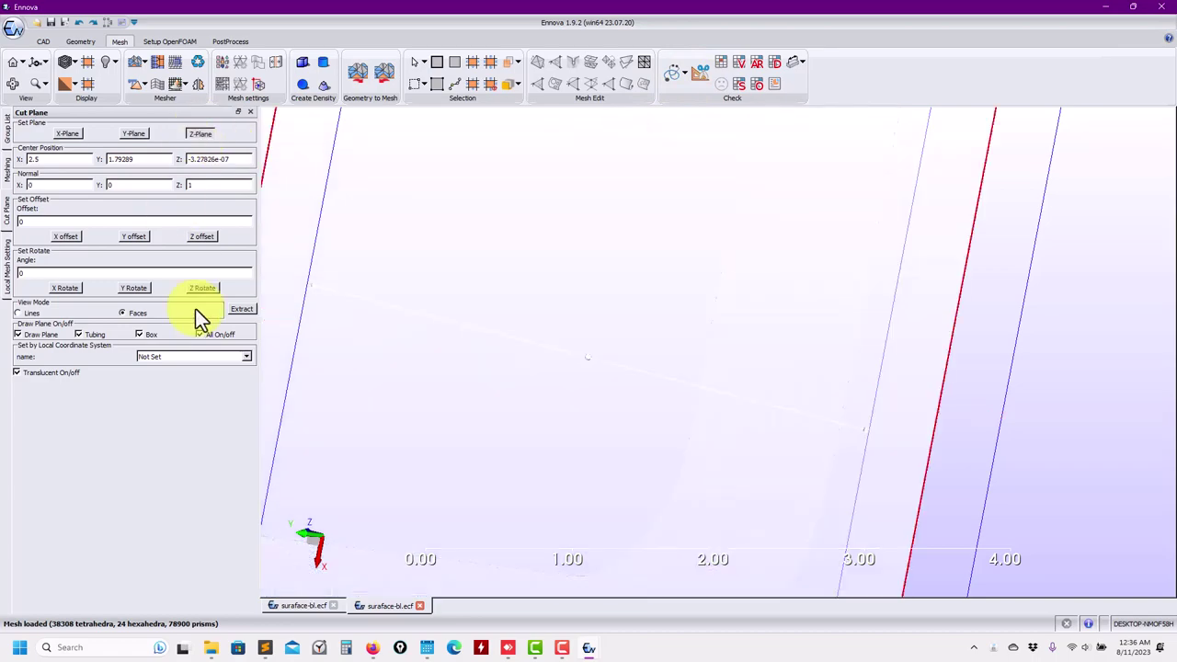
pyautogui.click(237, 308)
pyautogui.click(226, 337)
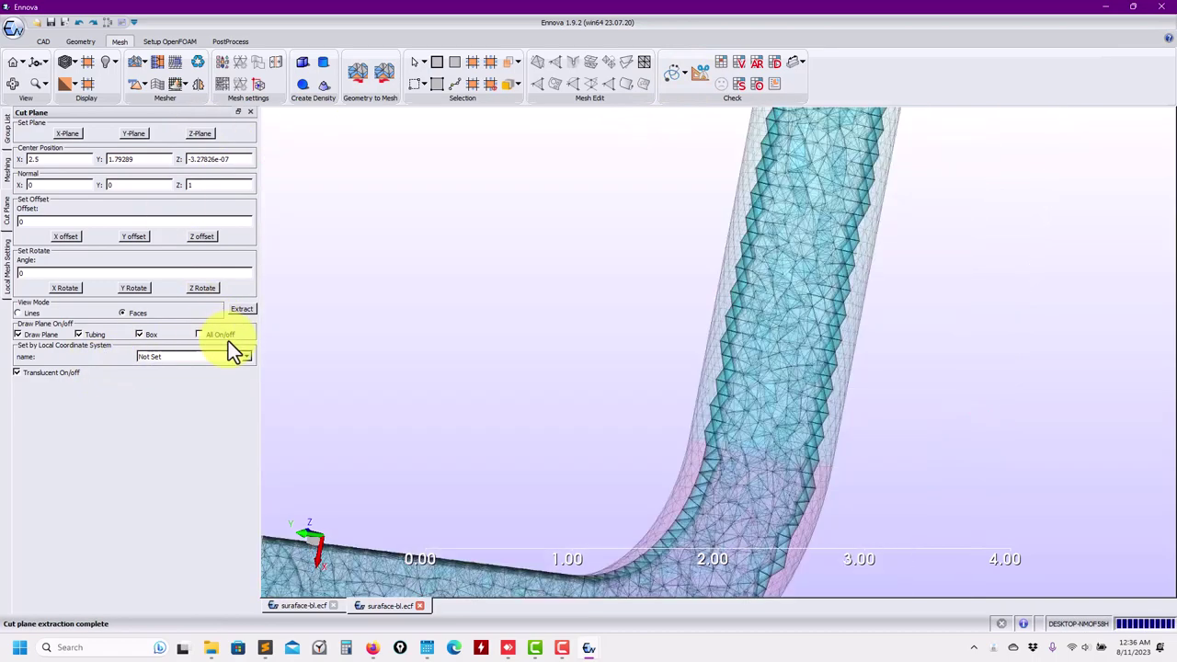
pyautogui.click(228, 340)
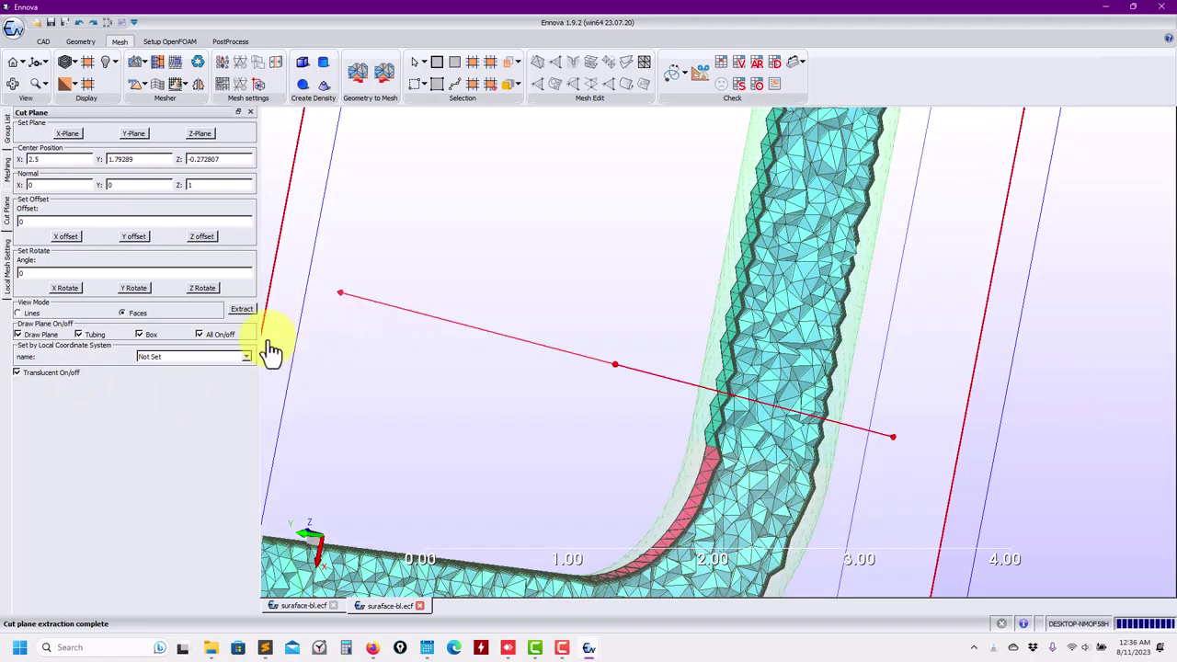
# Hide all the cut plane's drawing aids and toggle the translucent display to view the tetrahedral cut as solid faces
pyautogui.click(198, 334)
pyautogui.moveTo(357, 373); pyautogui.dragTo(709, 236)
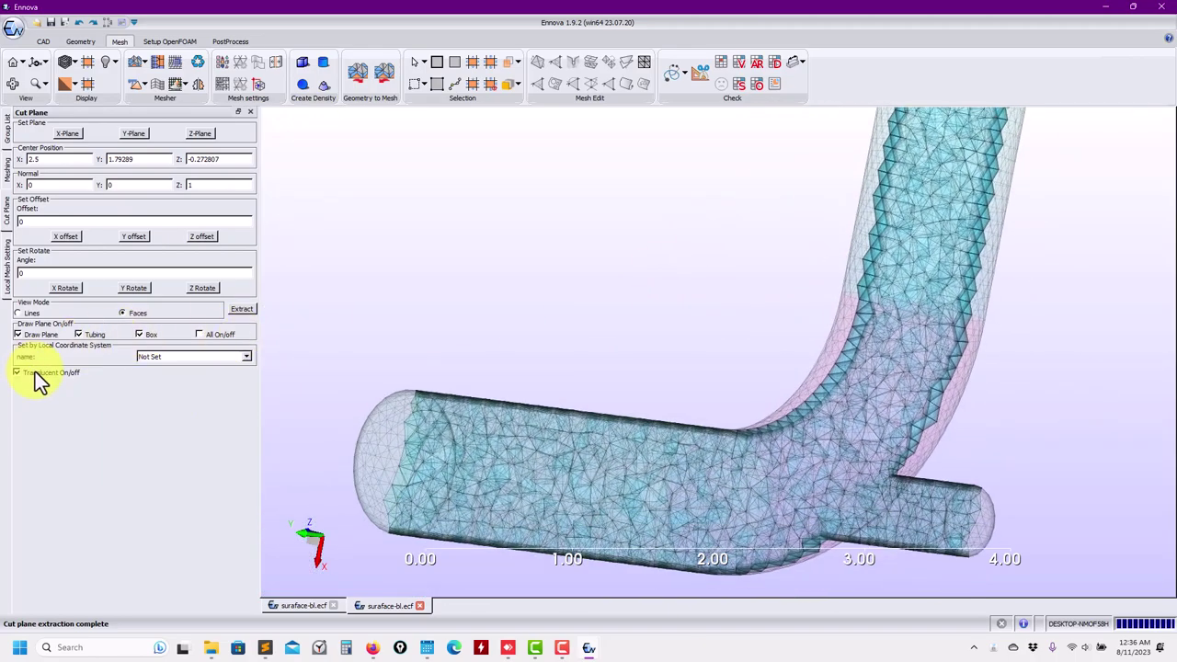
pyautogui.click(34, 375)
pyautogui.moveTo(650, 341); pyautogui.dragTo(751, 300)
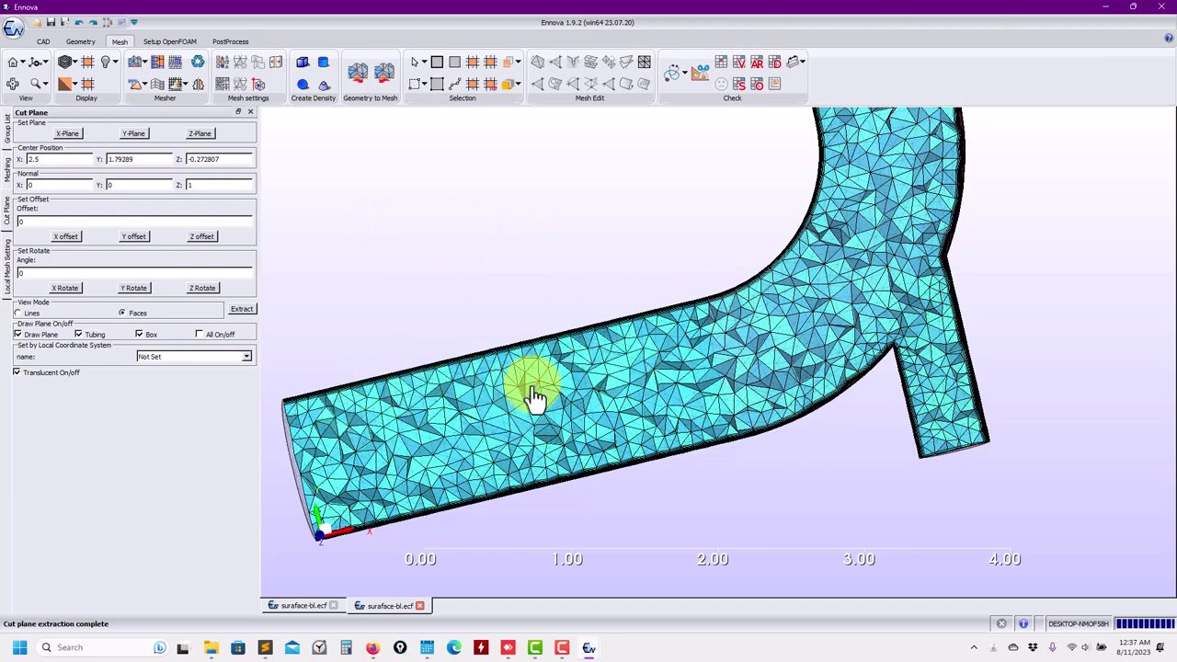
pyautogui.scroll(2, 874, 265)
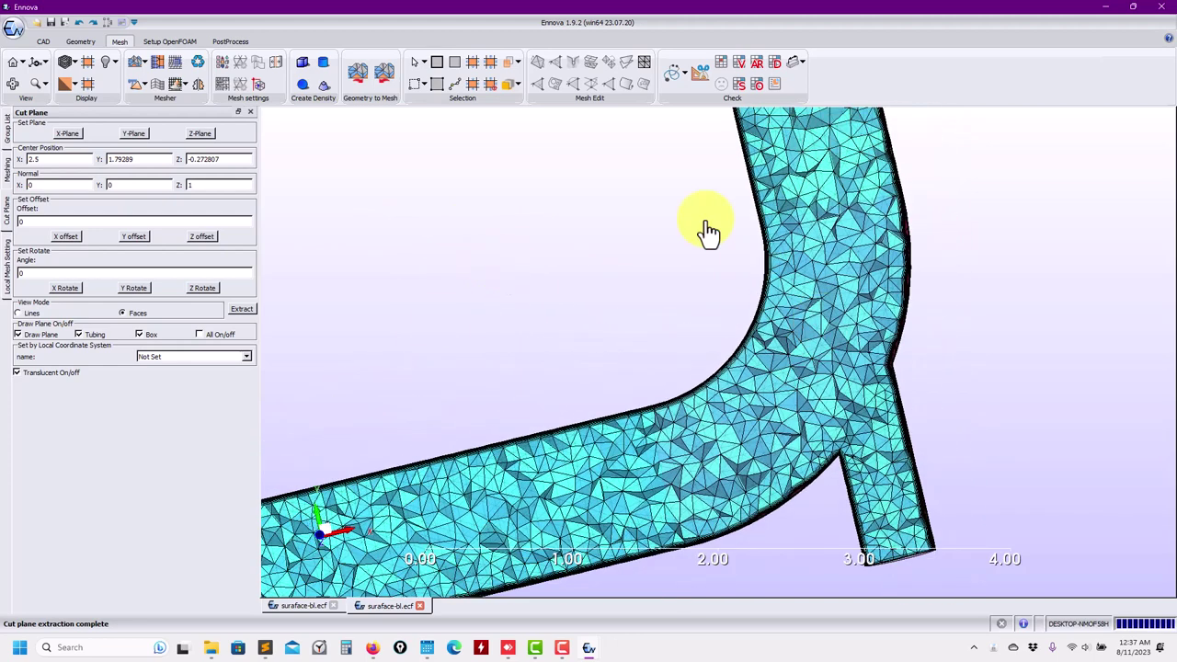
# Save the tetrahedral case under the new name suraface-b-tetral.ecf in the meshes folder
pyautogui.click(22, 35)
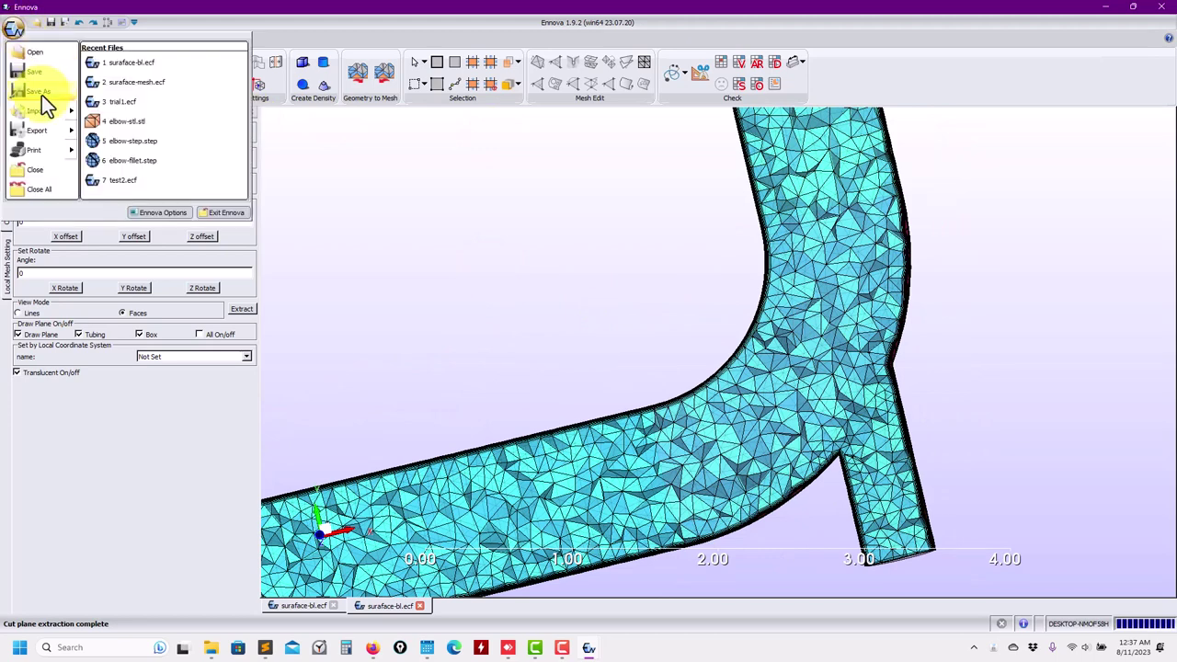
pyautogui.click(42, 95)
pyautogui.click(479, 171)
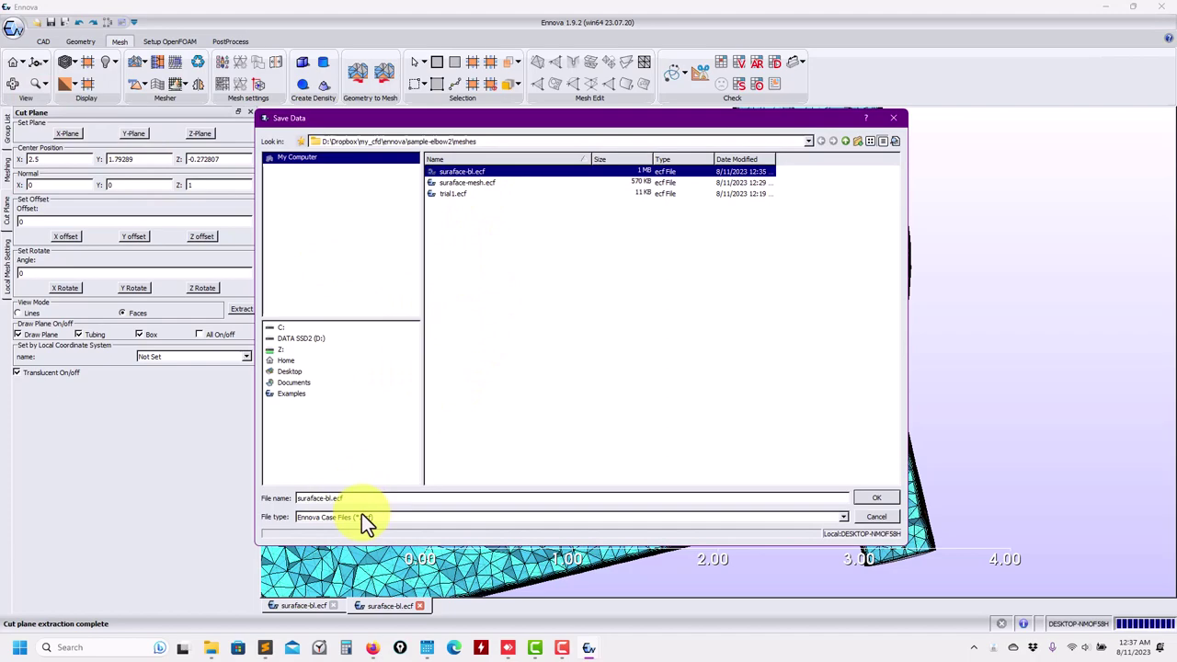
pyautogui.write('-tetra')
pyautogui.press('Return')
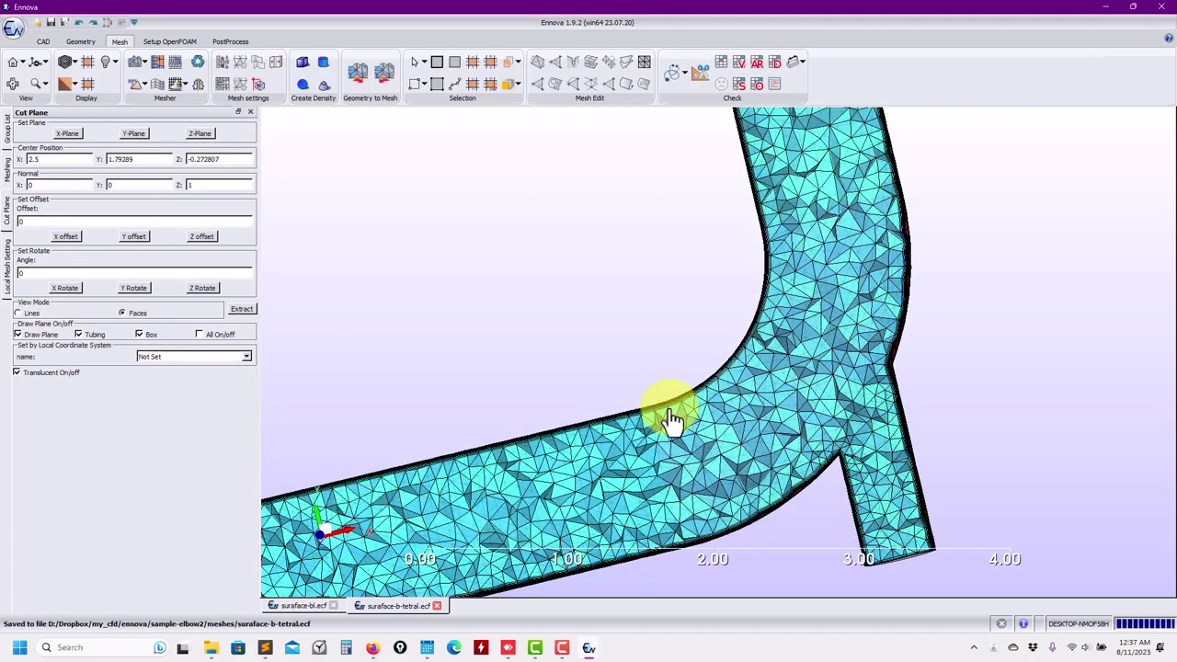
# Set the volume mesher type to Polyhedral Mesh for the tetrahedral case
pyautogui.scroll(3, 694, 416)
pyautogui.scroll(-5, 695, 416)
pyautogui.moveTo(647, 426); pyautogui.dragTo(720, 402, button='middle')
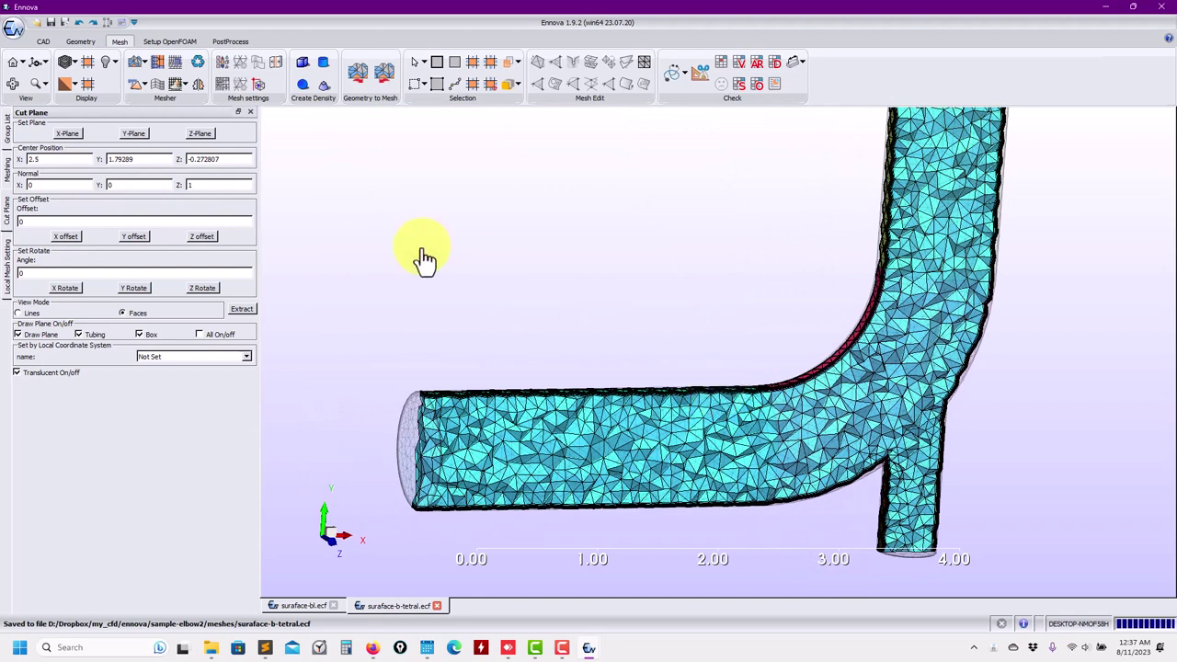
pyautogui.click(143, 82)
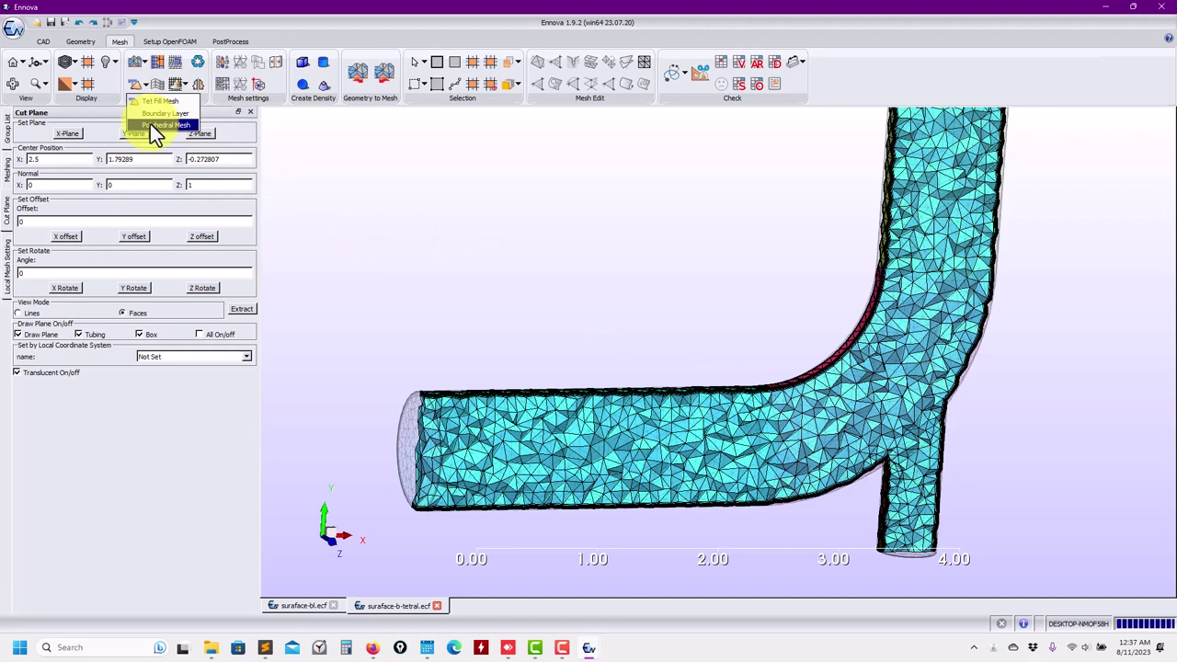
pyautogui.click(155, 125)
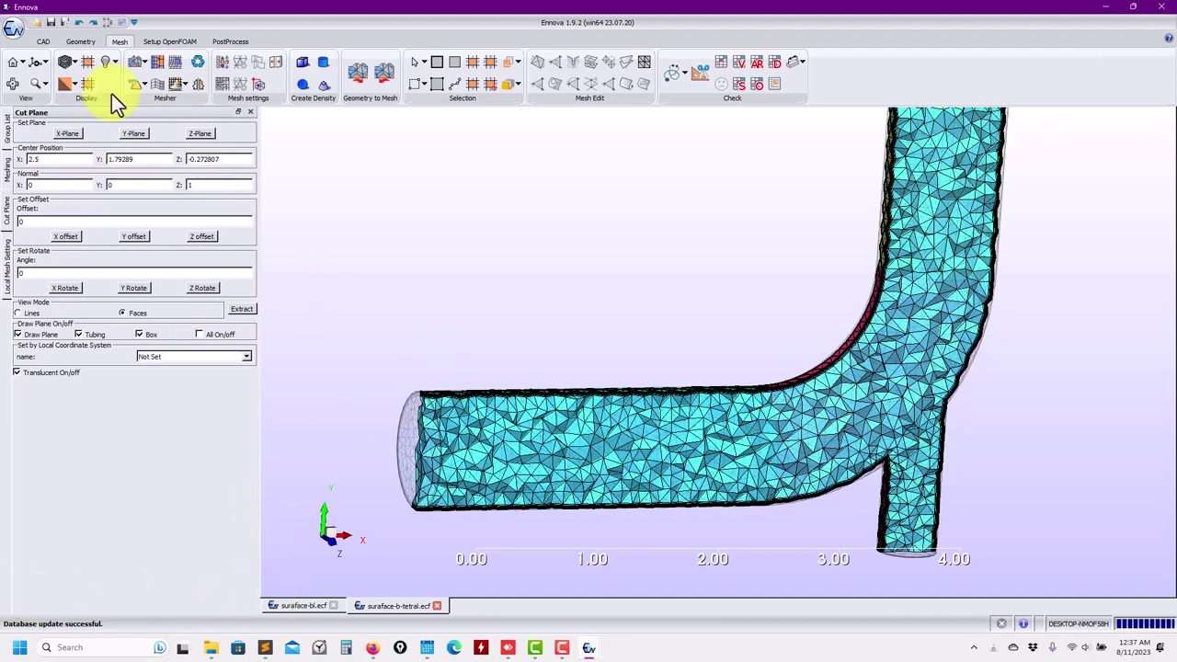
# Show the Messages log and look up the element counts of the loaded tetrahedral mesh
pyautogui.rightClick(123, 42)
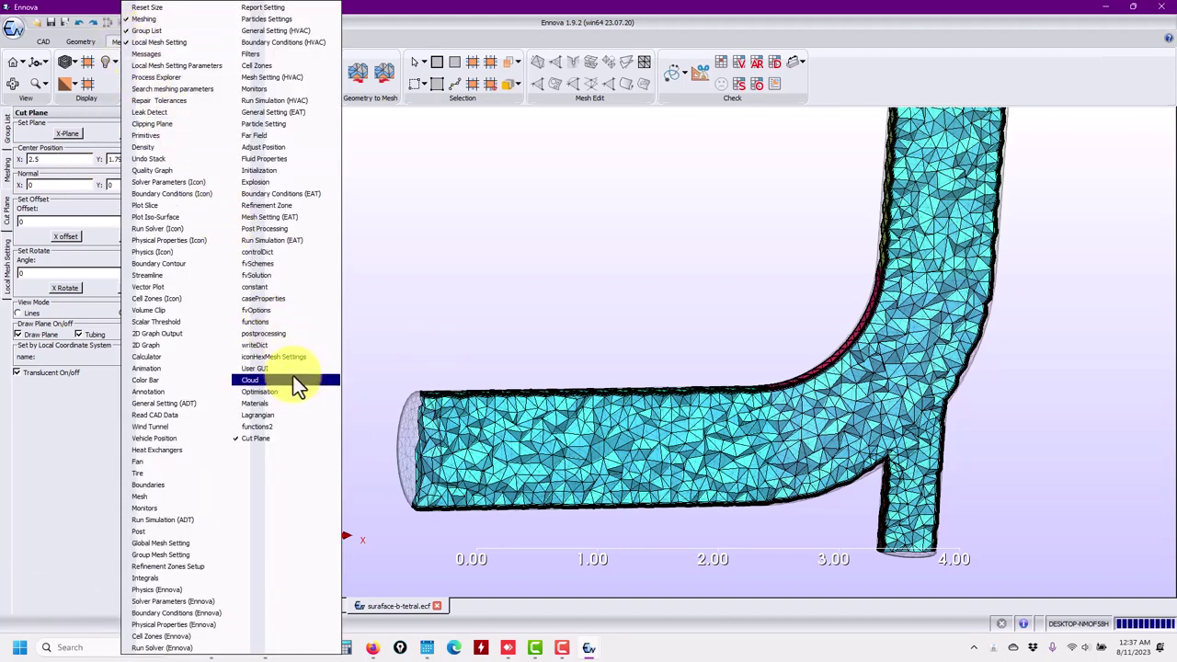
pyautogui.click(193, 55)
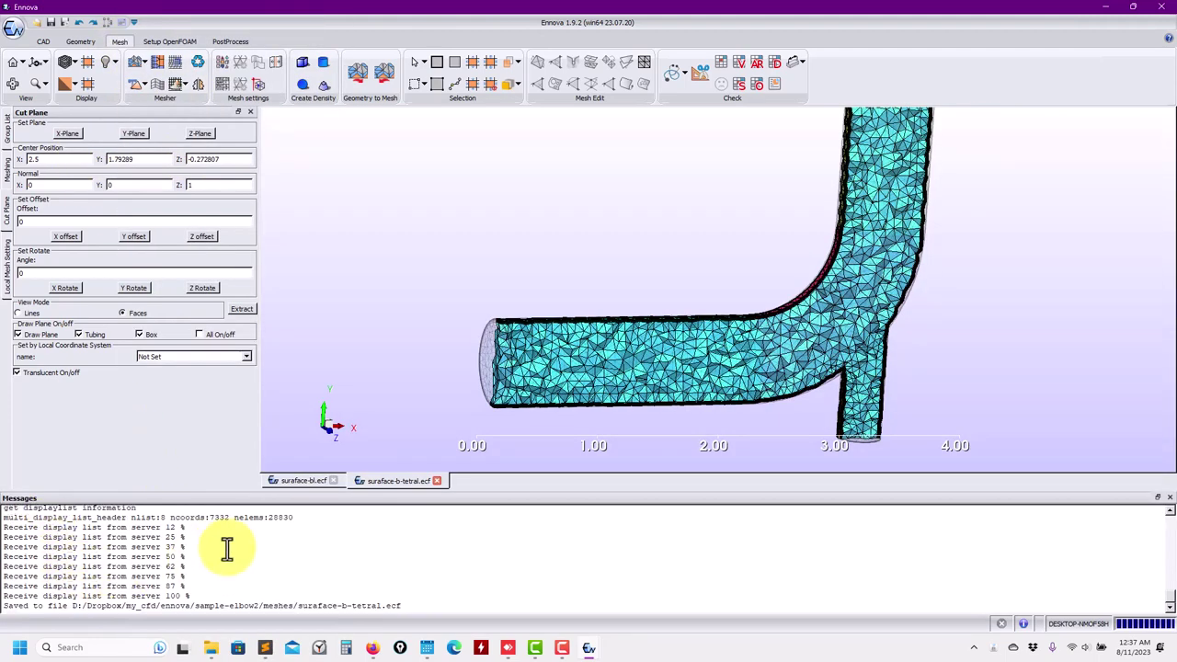
pyautogui.scroll(1, 213, 556)
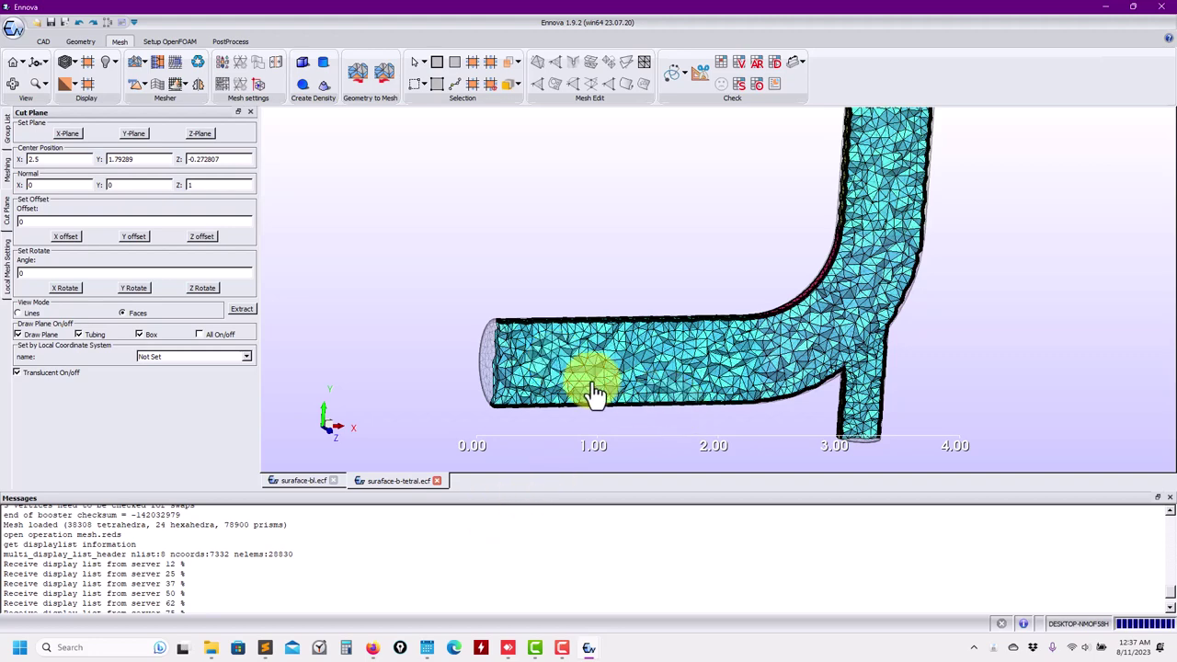
pyautogui.scroll(-2, 578, 394)
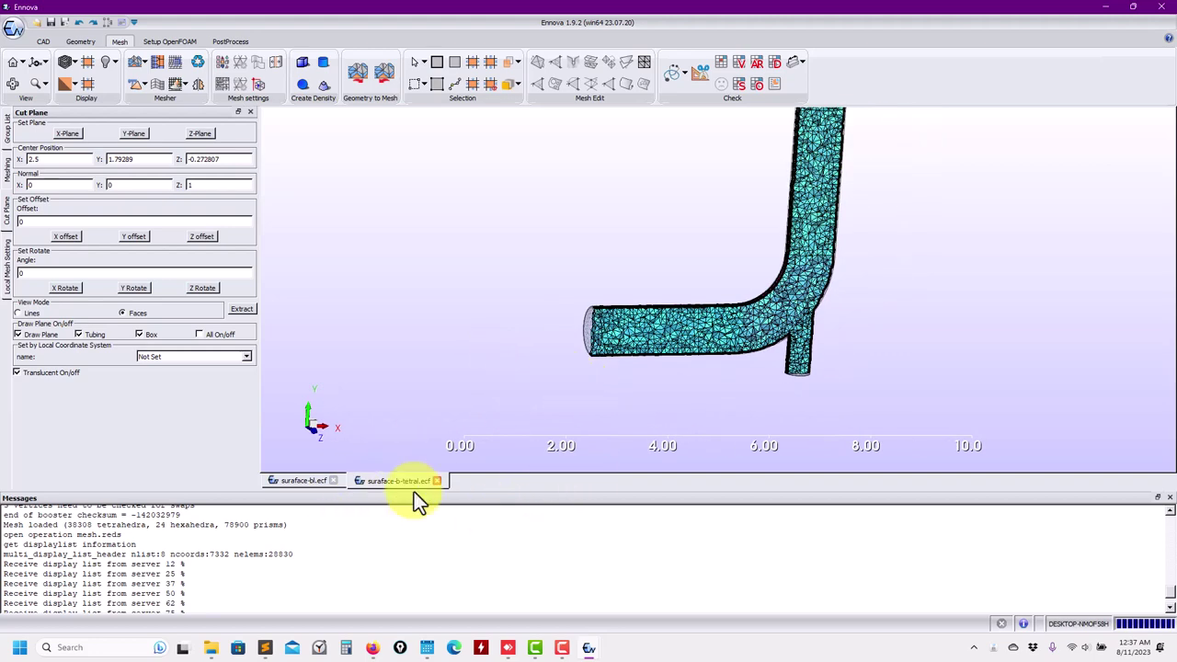
pyautogui.scroll(2, 643, 360)
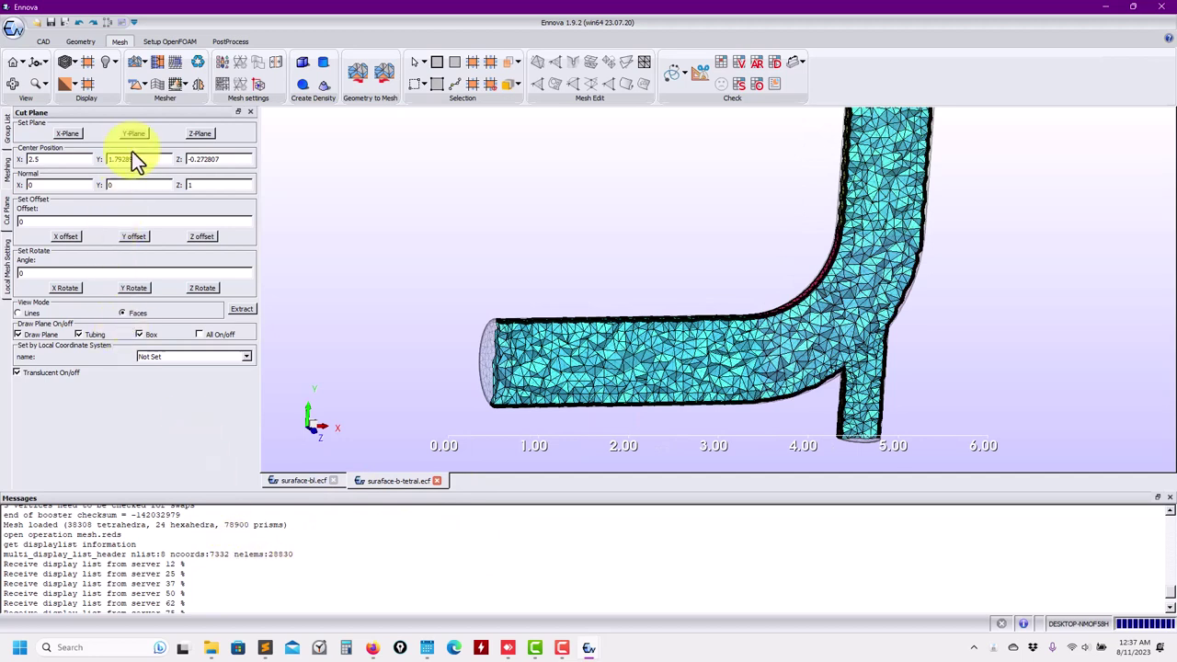
# Convert the tetrahedral mesh to a polyhedral mesh, agreeing to clear the existing mesh
pyautogui.click(144, 82)
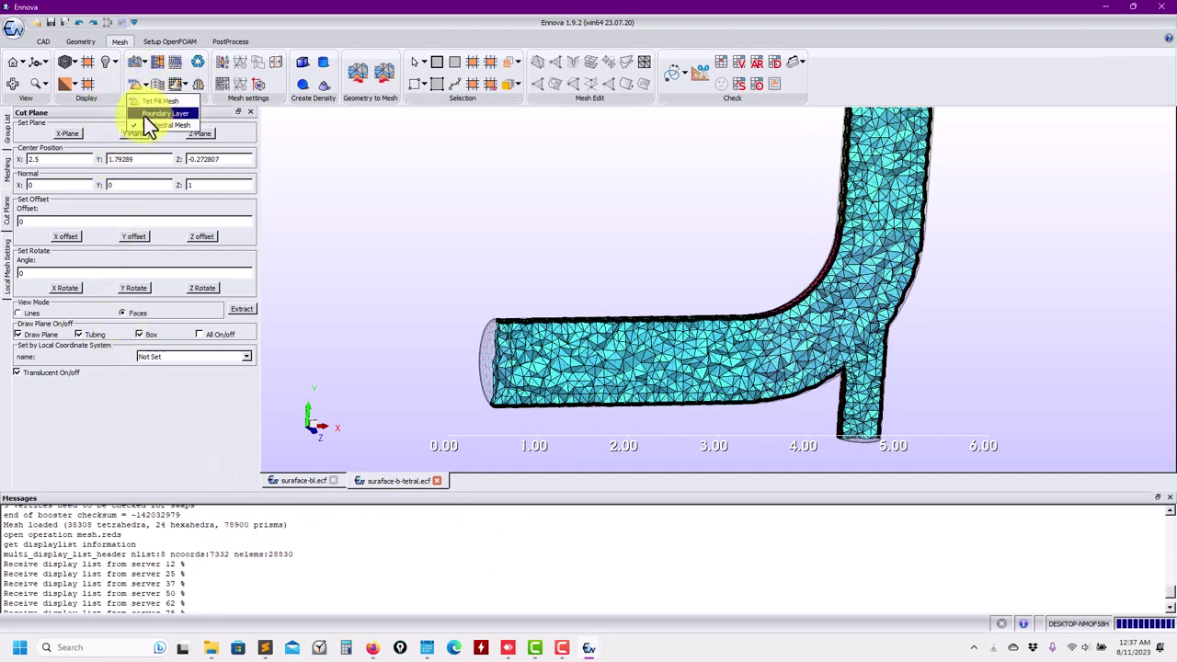
pyautogui.click(134, 85)
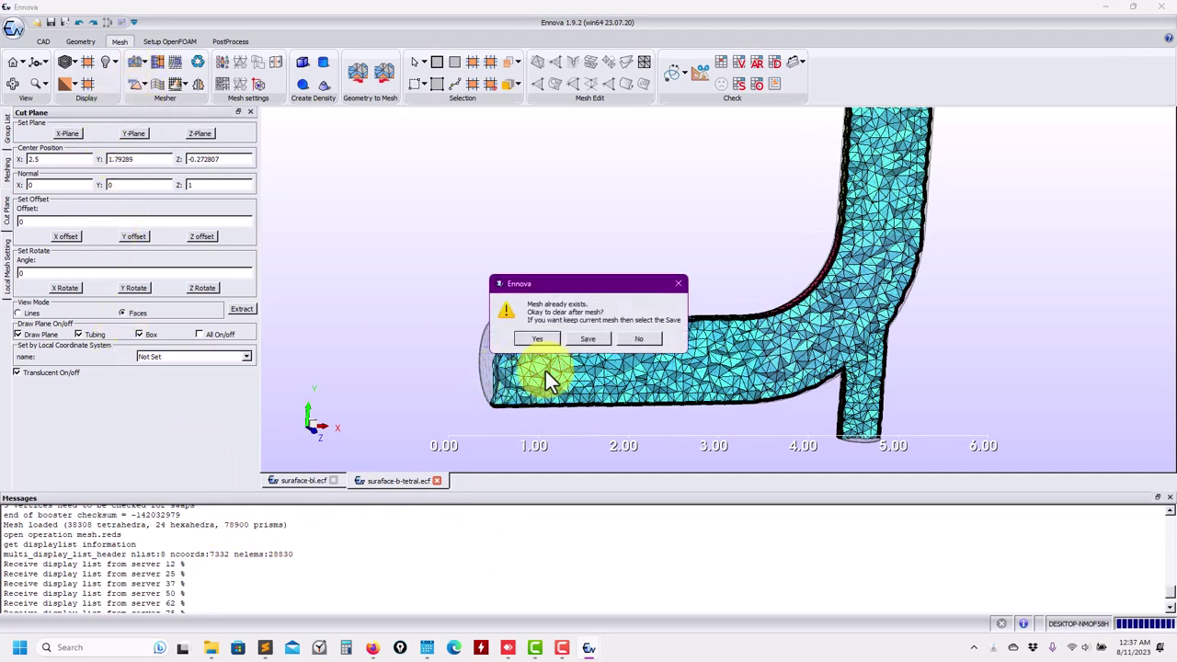
pyautogui.click(538, 340)
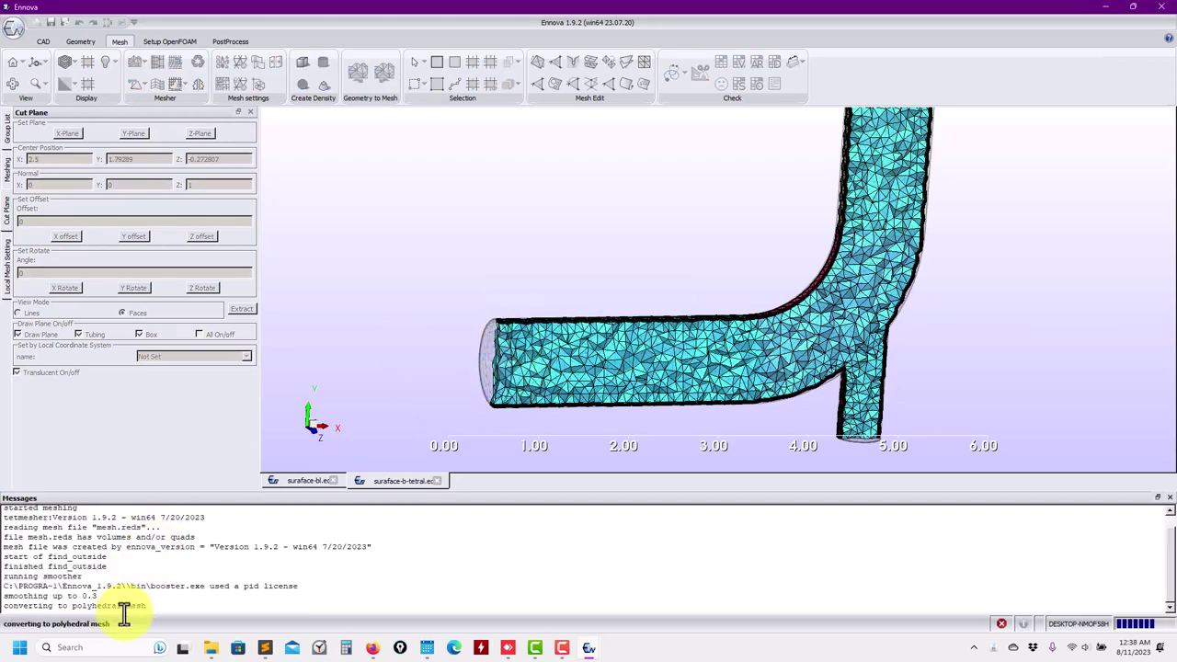
pyautogui.moveTo(38, 606); pyautogui.dragTo(147, 607)
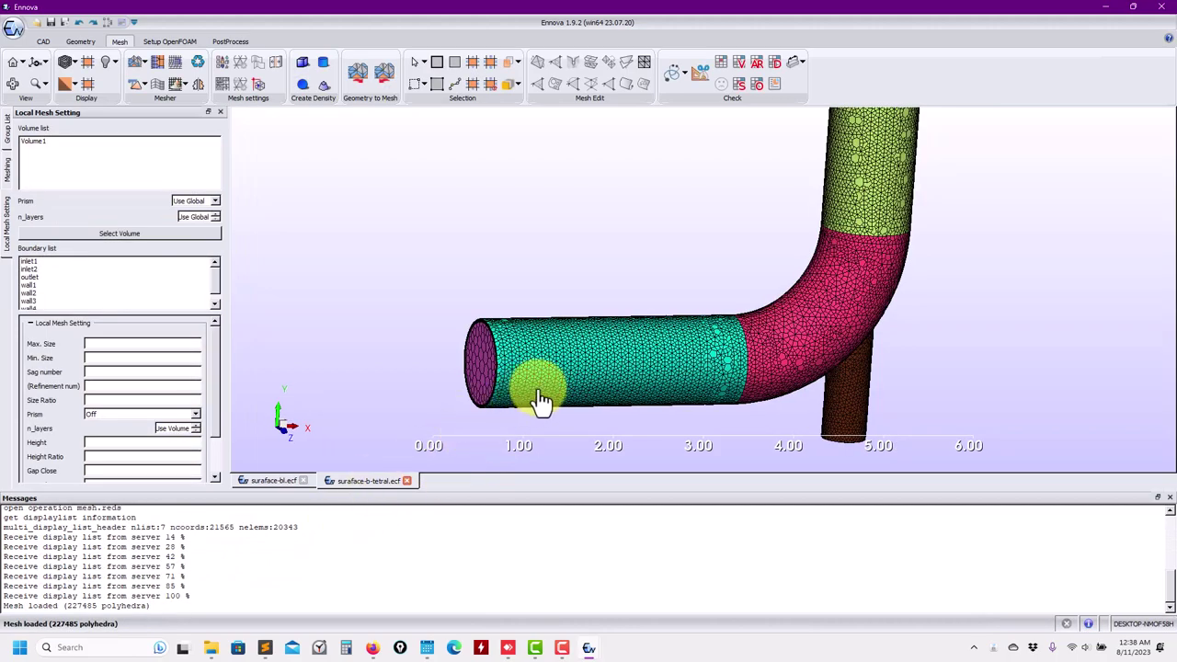
# Extract a Z-plane cut through the polyhedral mesh, with all plane drawing aids hidden and the cut faces shown solid
pyautogui.scroll(3, 628, 383)
pyautogui.moveTo(628, 383); pyautogui.dragTo(604, 285, button='middle')
pyautogui.moveTo(520, 288); pyautogui.dragTo(560, 315, button='middle')
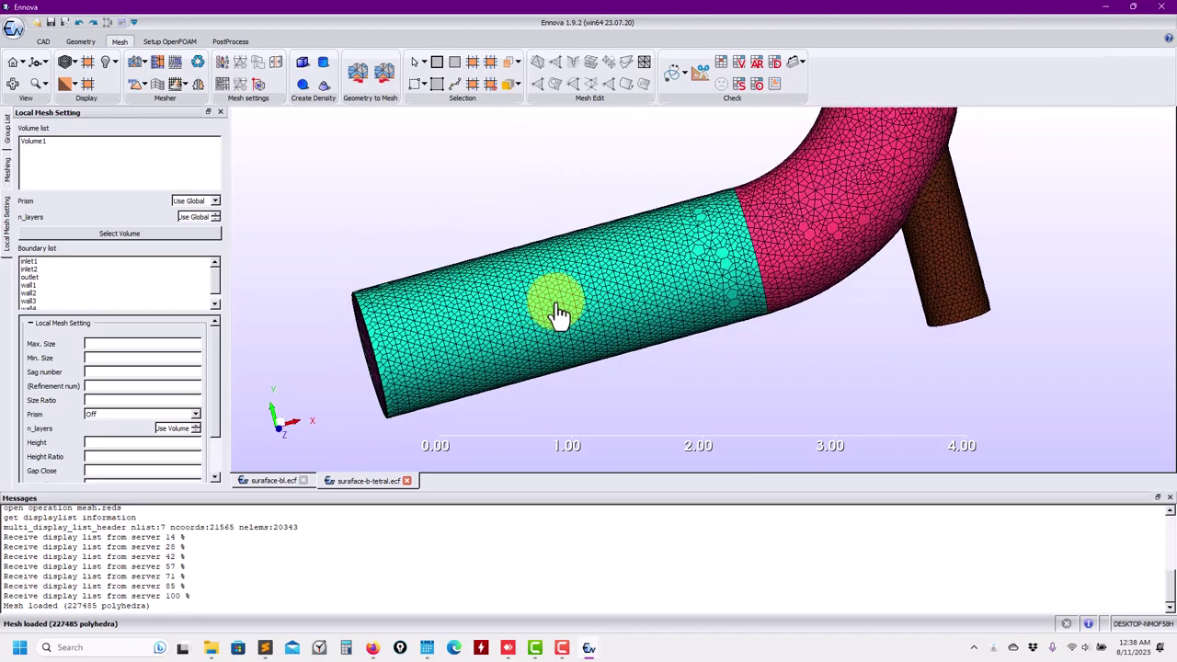
pyautogui.moveTo(560, 314); pyautogui.dragTo(607, 325, button='middle')
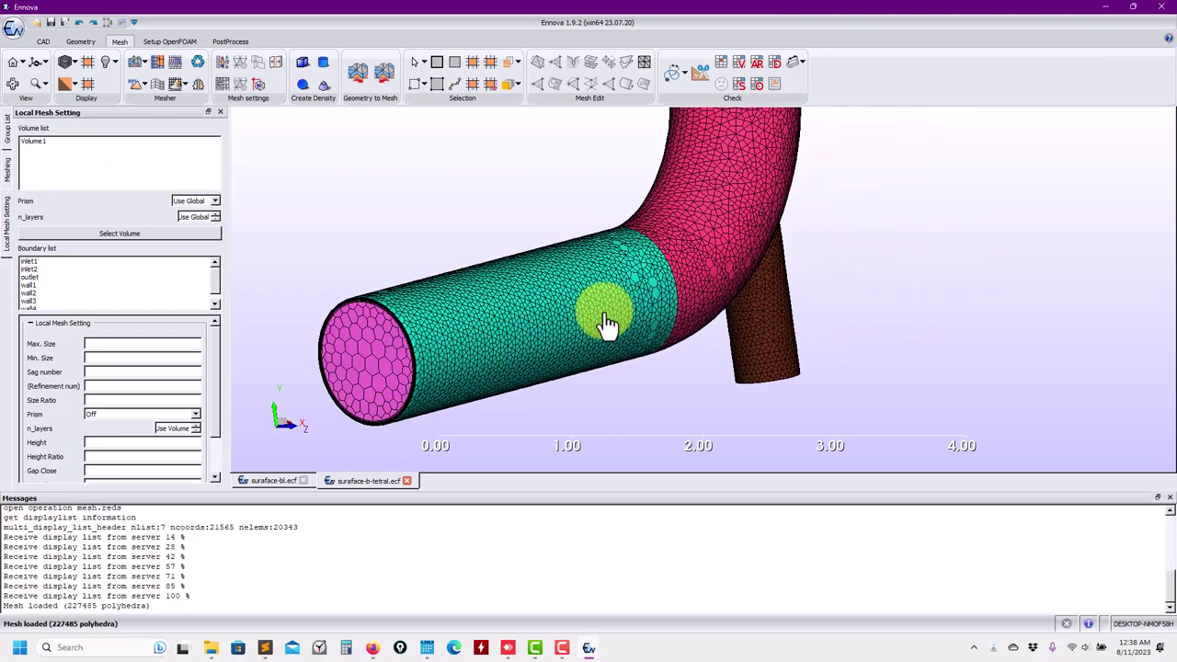
pyautogui.click(695, 79)
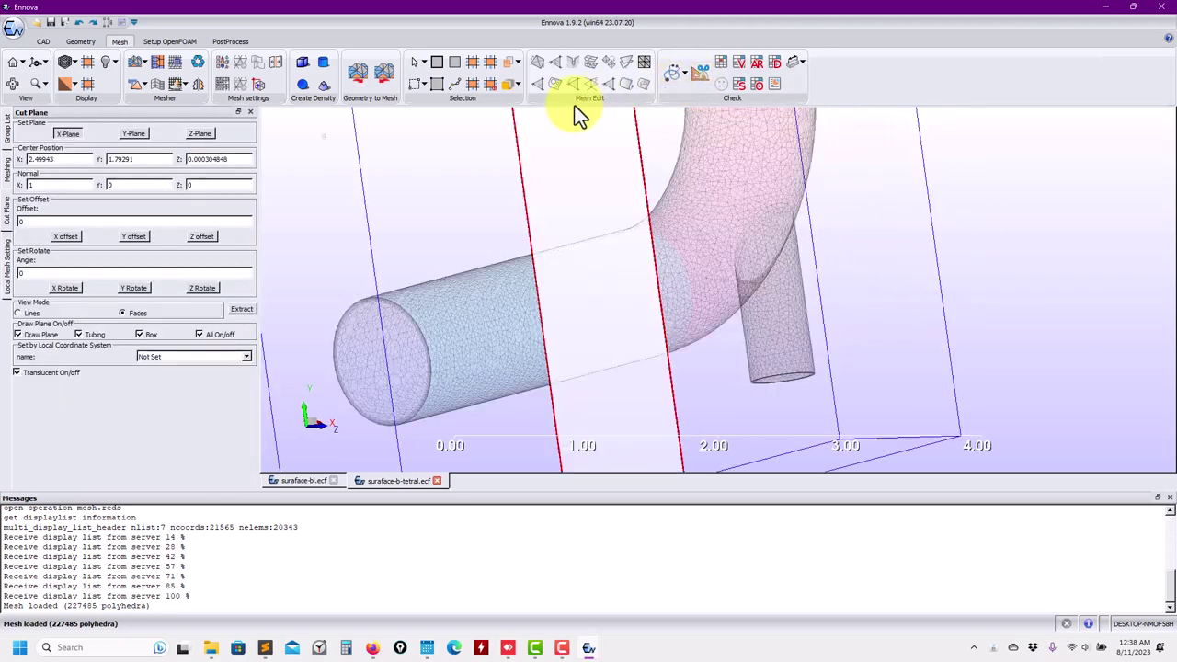
pyautogui.click(205, 135)
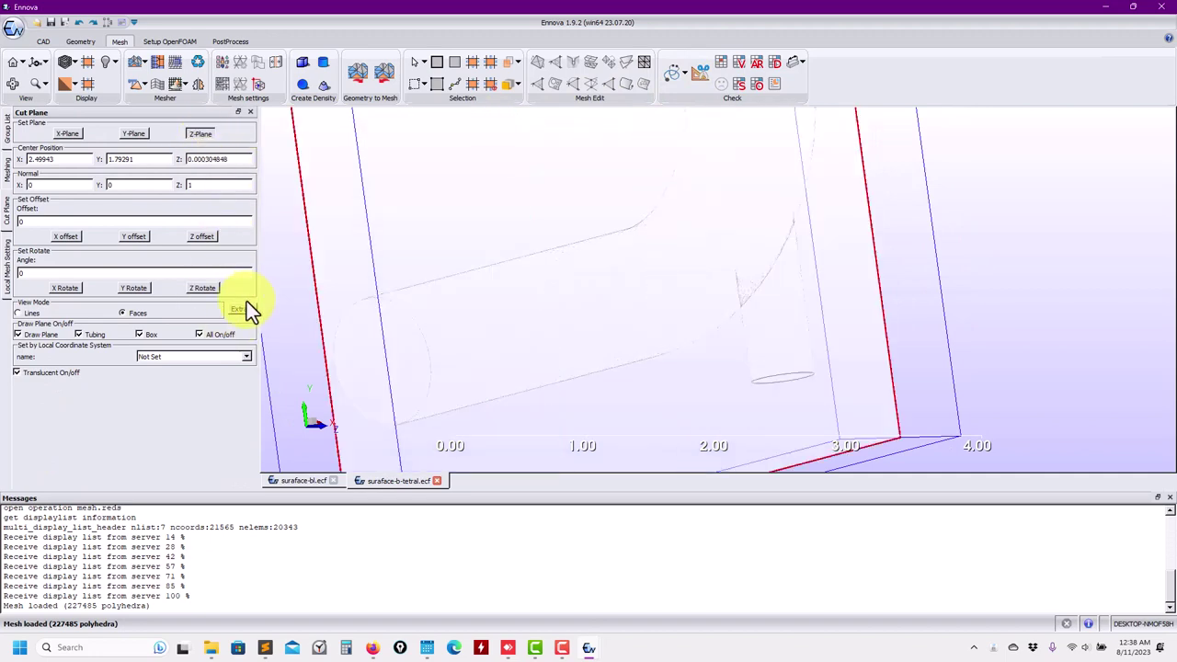
pyautogui.click(56, 374)
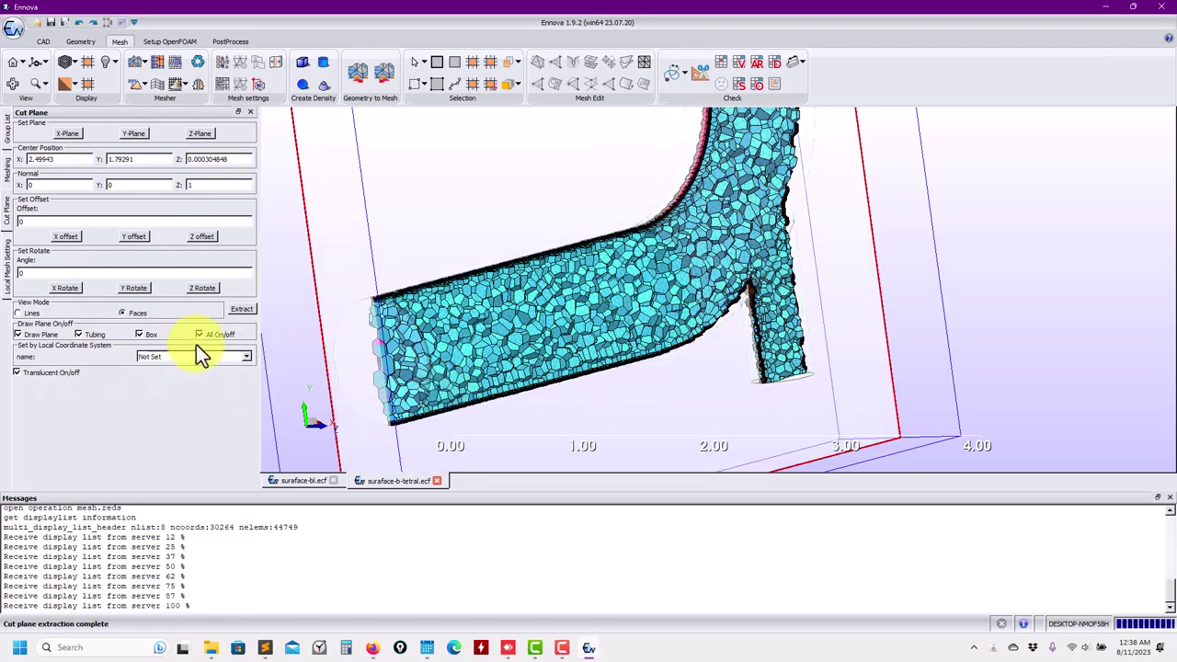
pyautogui.click(198, 335)
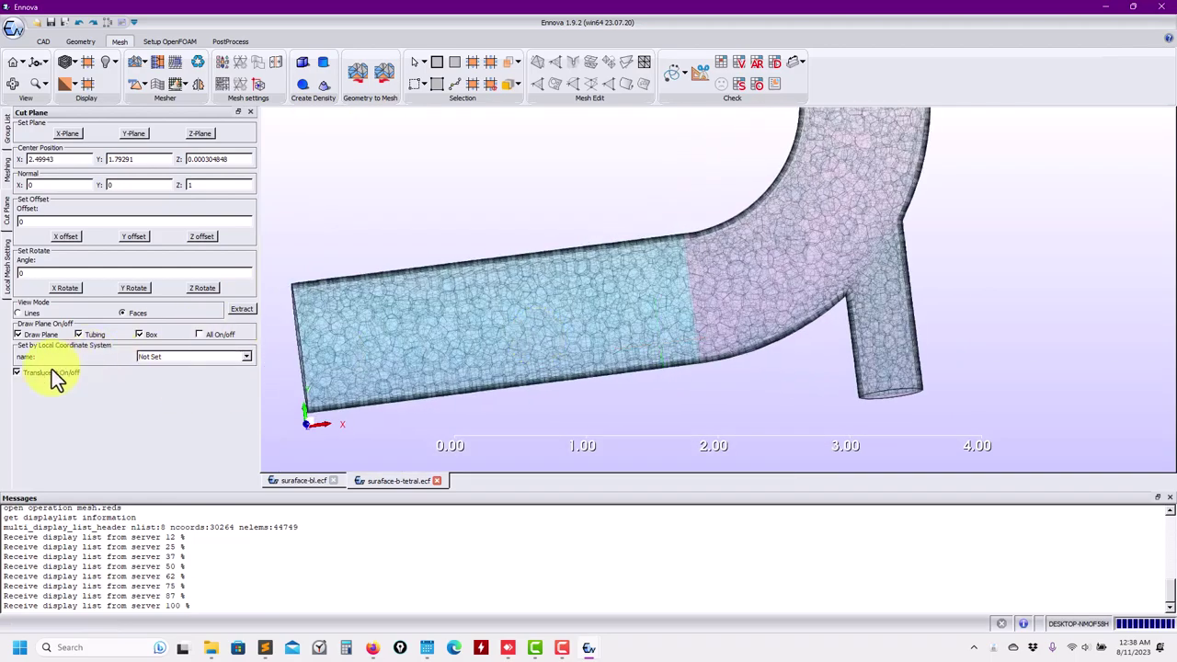
pyautogui.click(51, 369)
# Examine the polyhedral cells and wall layers on the cut along the inlet leg, bend, side branch and upper leg
pyautogui.scroll(3, 547, 355)
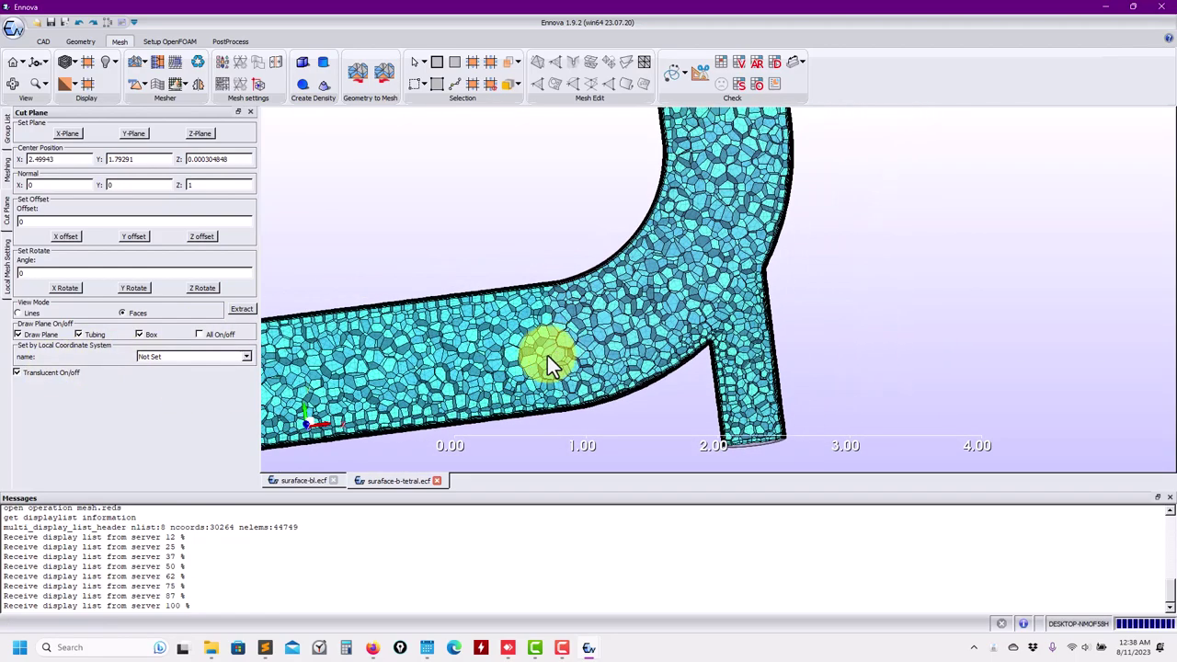
pyautogui.scroll(-5, 556, 350)
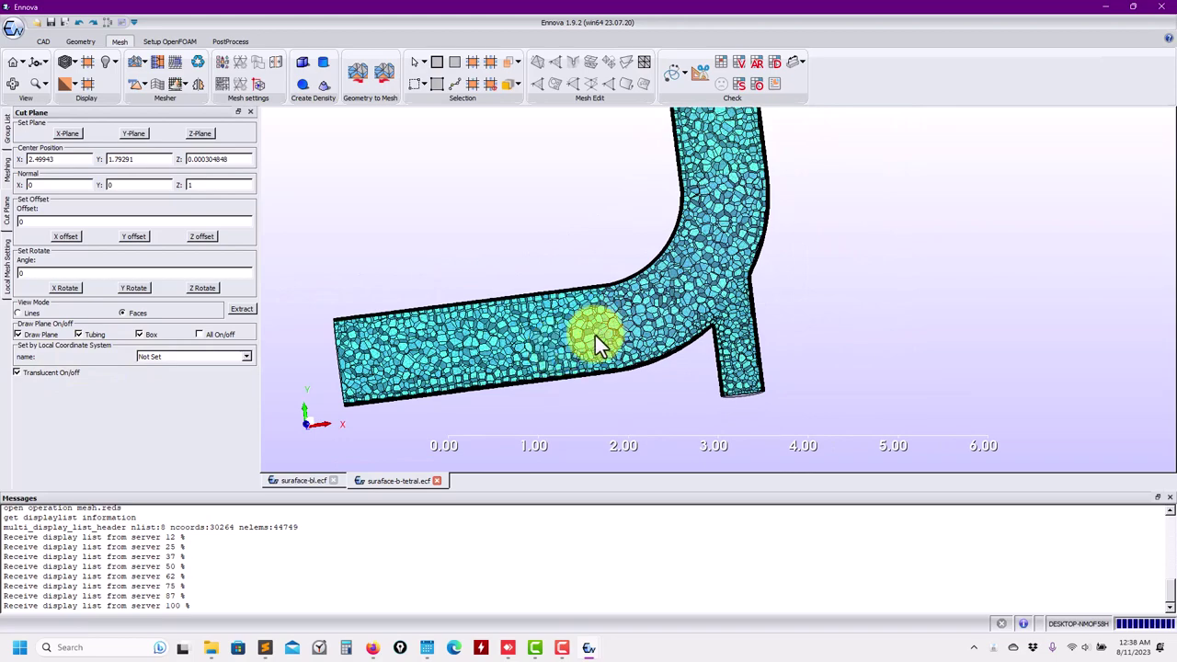
pyautogui.scroll(3, 595, 335)
pyautogui.scroll(-3, 608, 339)
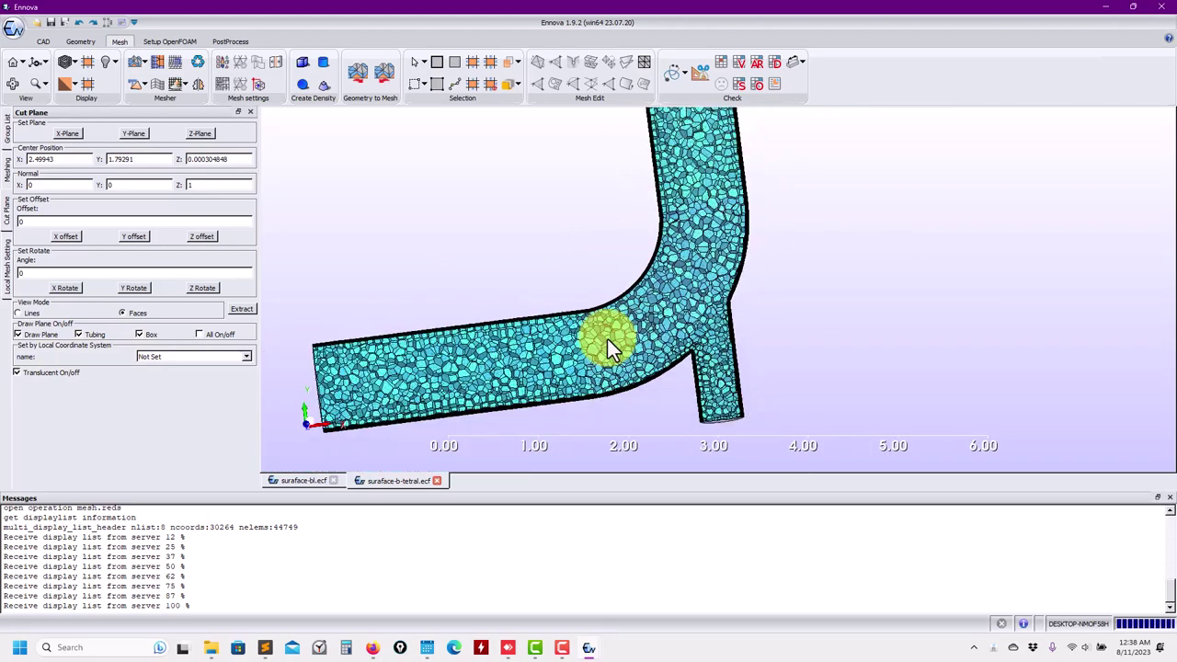
pyautogui.scroll(4, 654, 319)
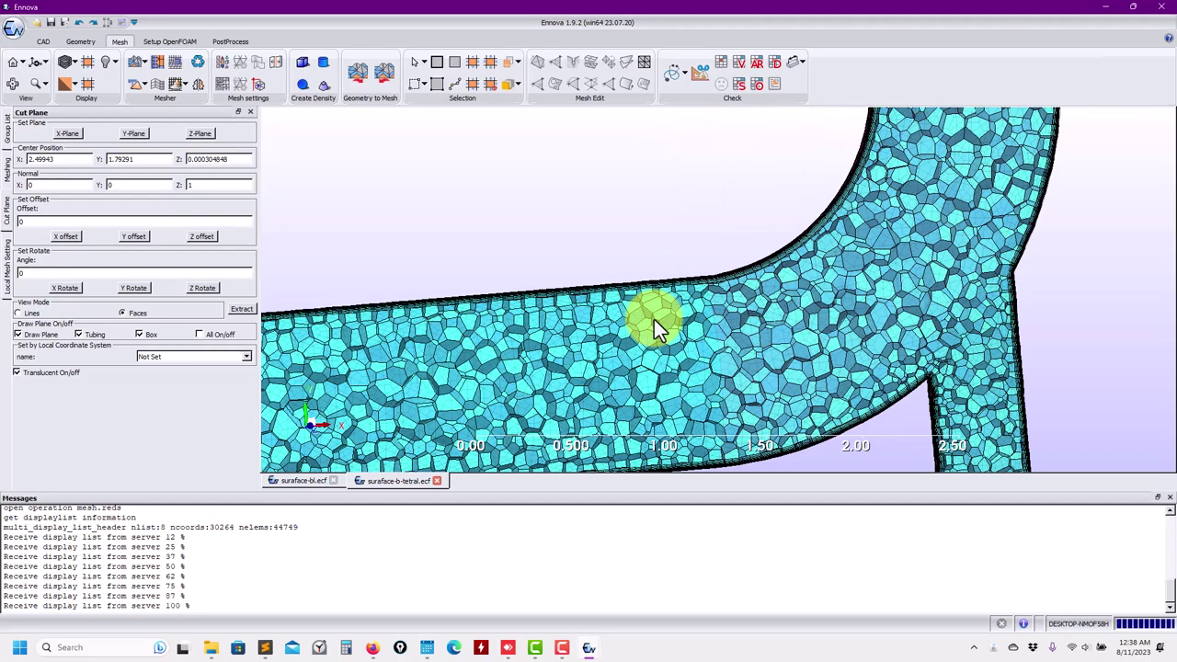
pyautogui.scroll(-3, 654, 319)
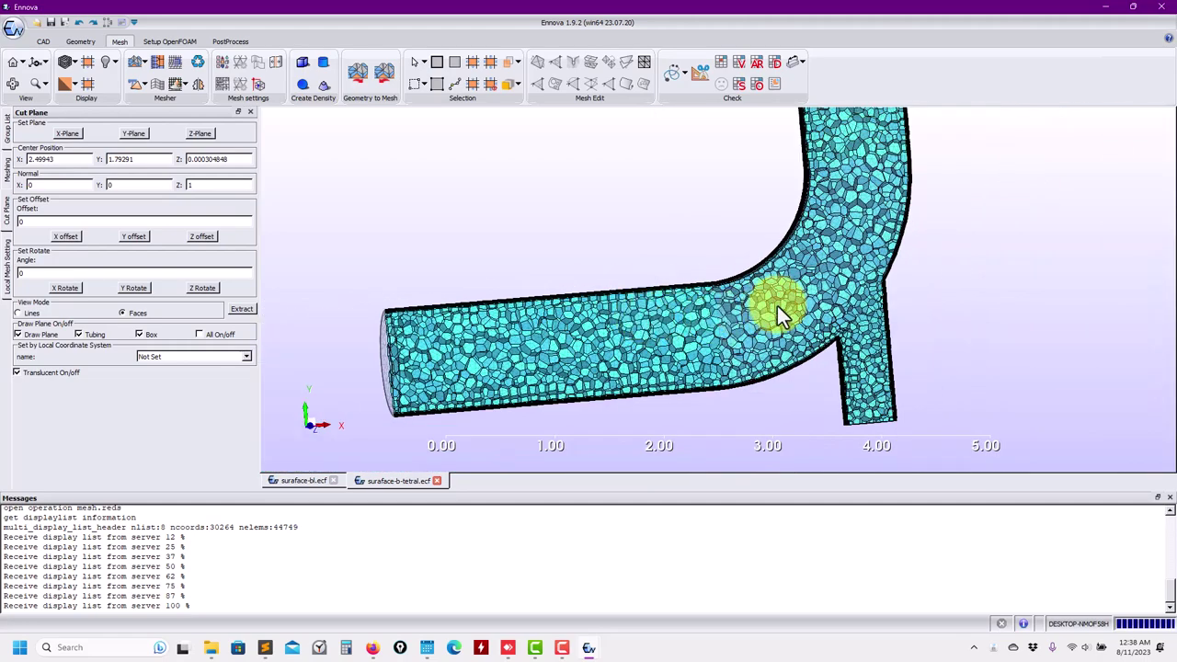
pyautogui.scroll(4, 727, 207)
pyautogui.scroll(-5, 736, 271)
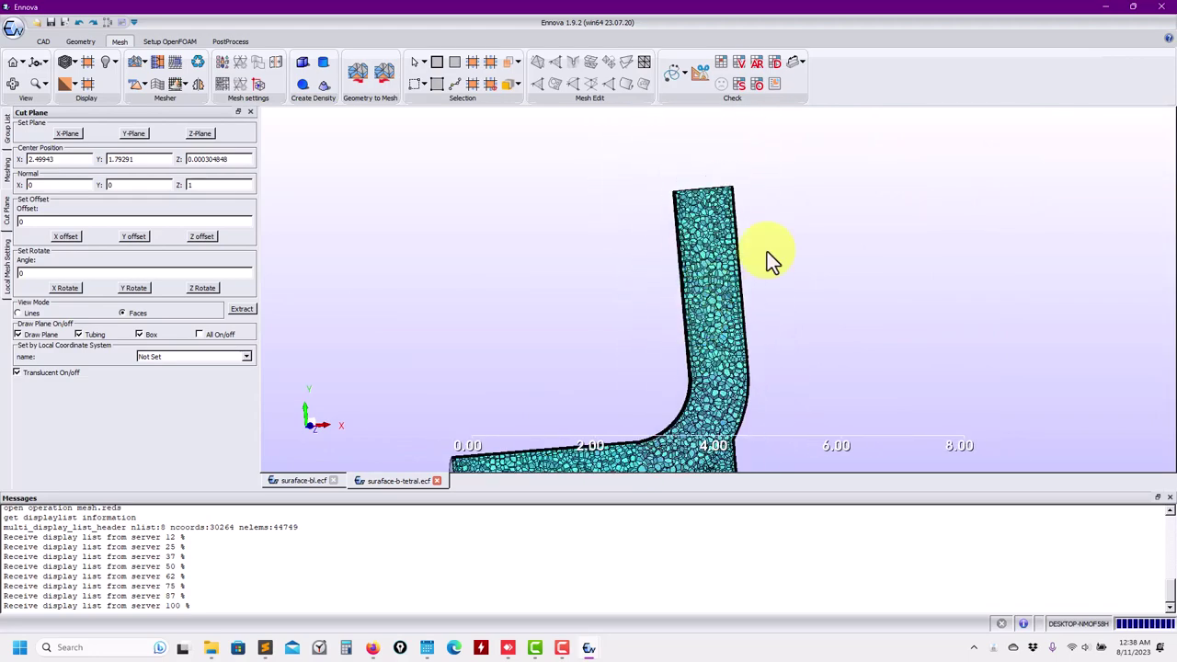
pyautogui.scroll(4, 791, 295)
pyautogui.scroll(-1, 598, 304)
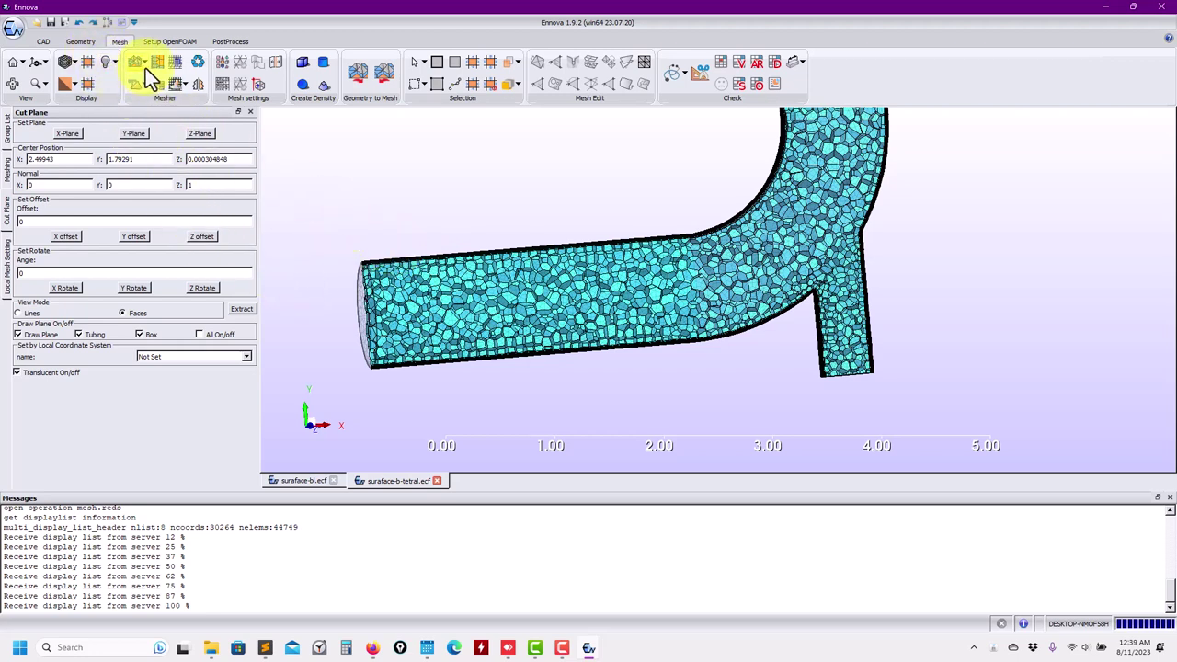
# Open the saved case suraface-bl.ecf once more as a third document
pyautogui.click(15, 28)
pyautogui.click(41, 53)
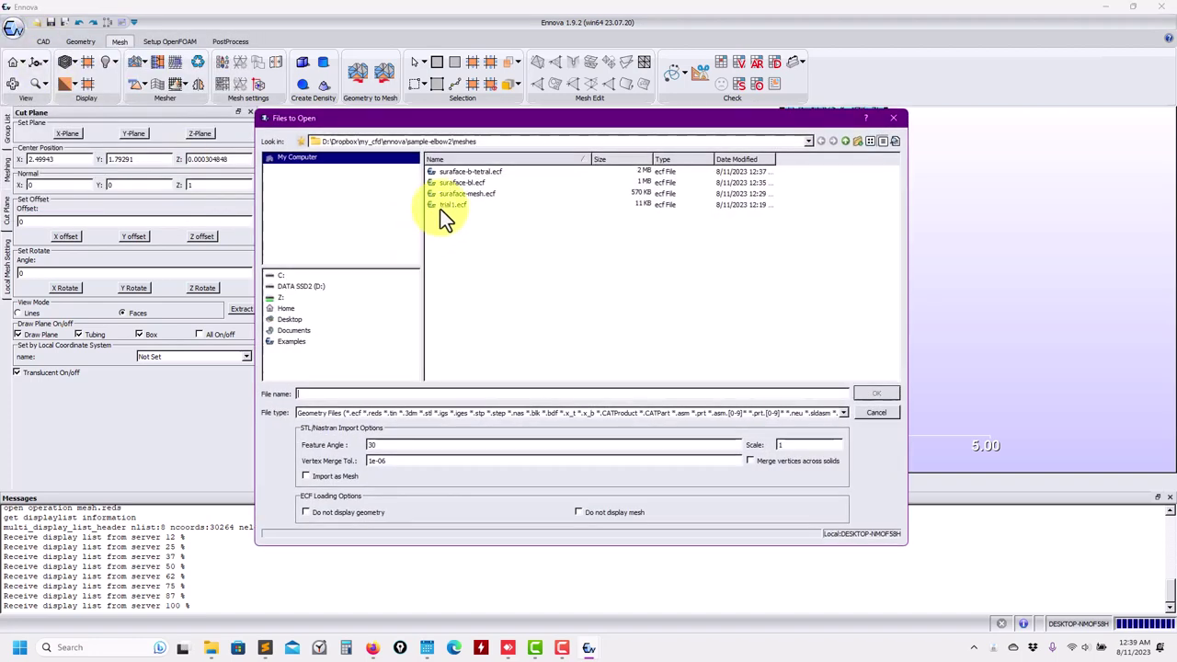
pyautogui.doubleClick(469, 183)
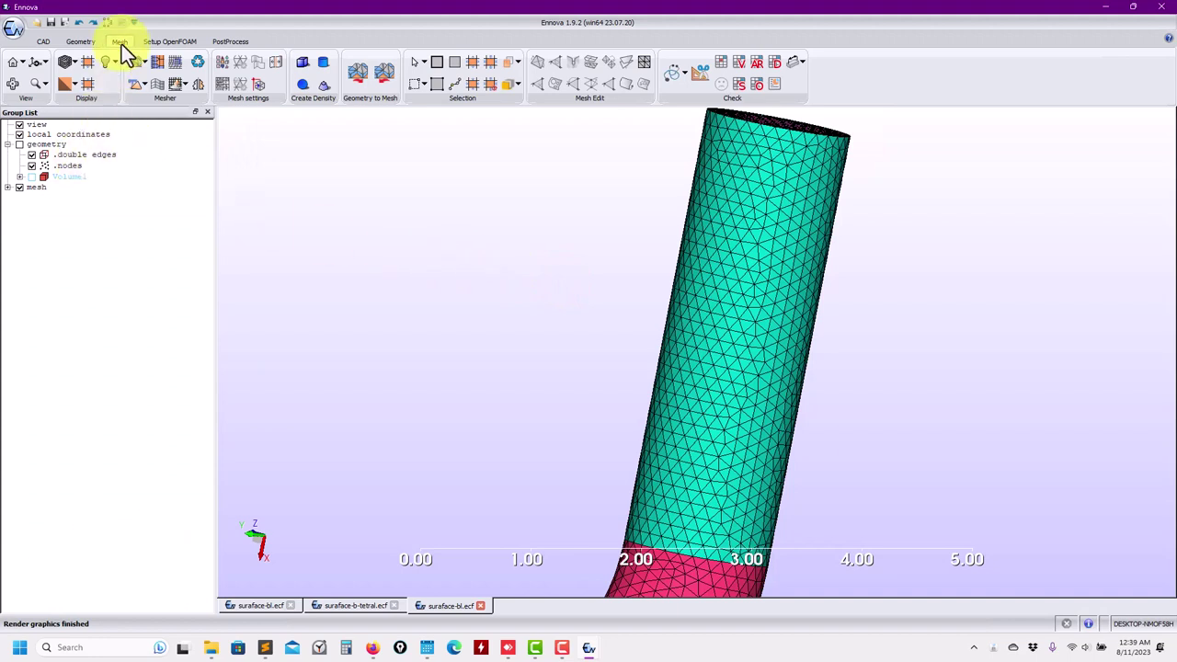
# Fill the volume with a tetrahedral mesh, keeping Use Lattice For Densities on and Use Subdivision Method off
pyautogui.click(223, 83)
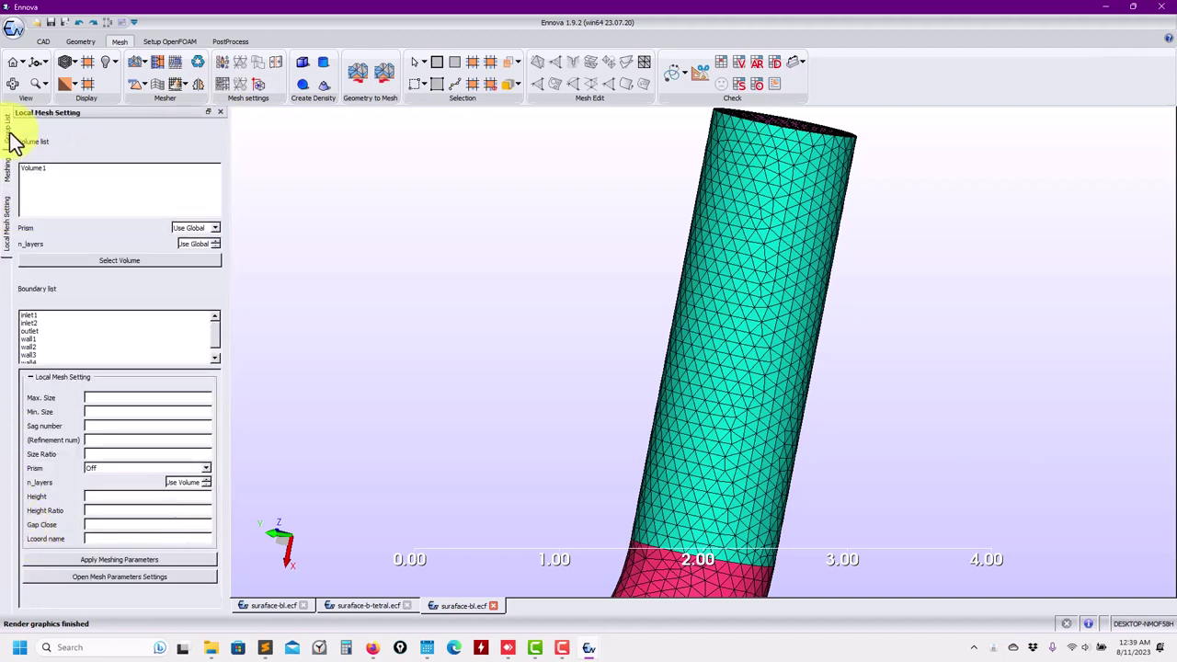
pyautogui.moveTo(8, 171)
pyautogui.scroll(-5, 68, 405)
pyautogui.scroll(-6, 76, 410)
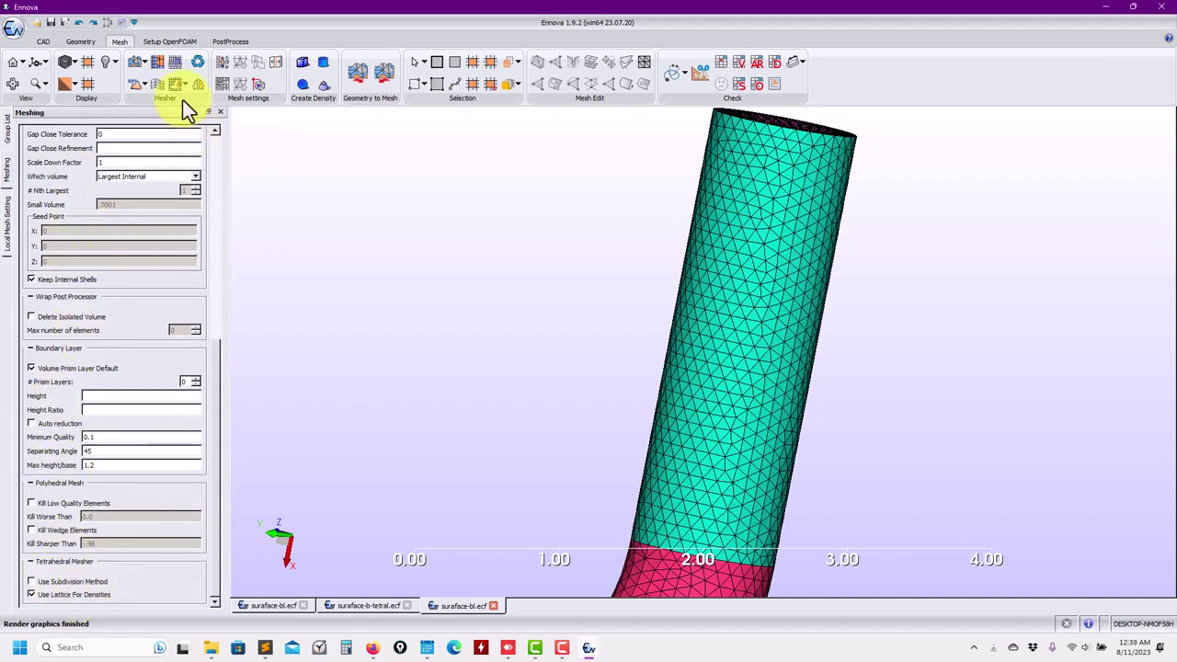
pyautogui.click(145, 81)
pyautogui.click(152, 101)
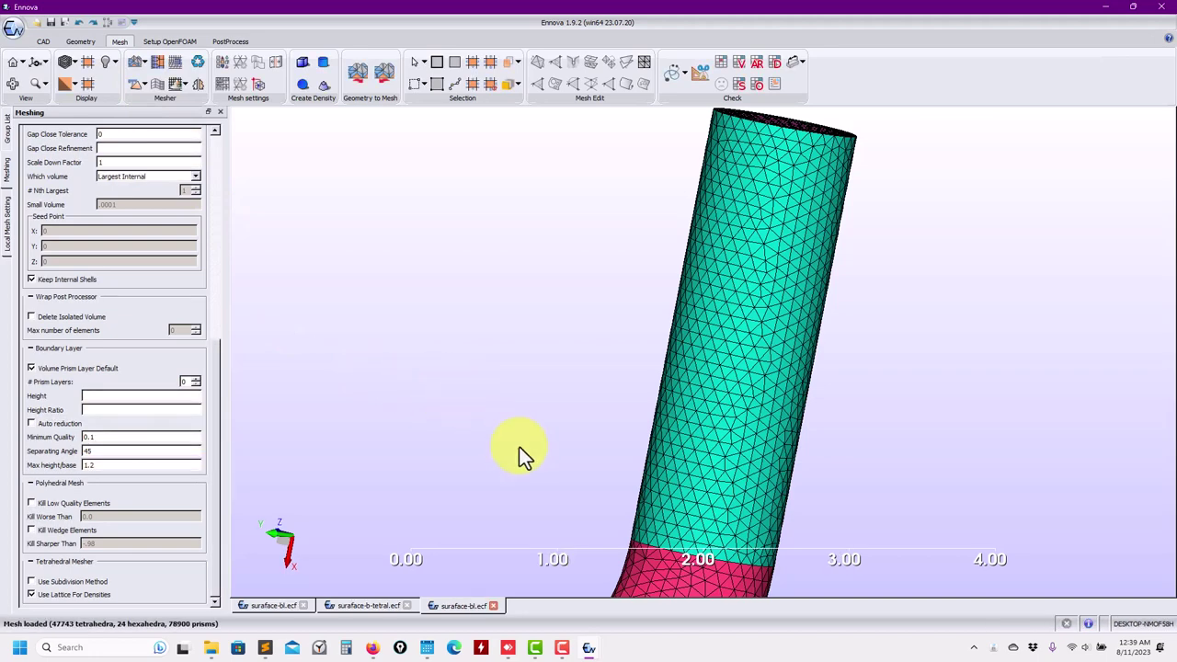
# Convert the tetrahedral mesh to a polyhedral mesh, agreeing to clear the existing mesh, and display the message log
pyautogui.moveTo(556, 450); pyautogui.dragTo(467, 280)
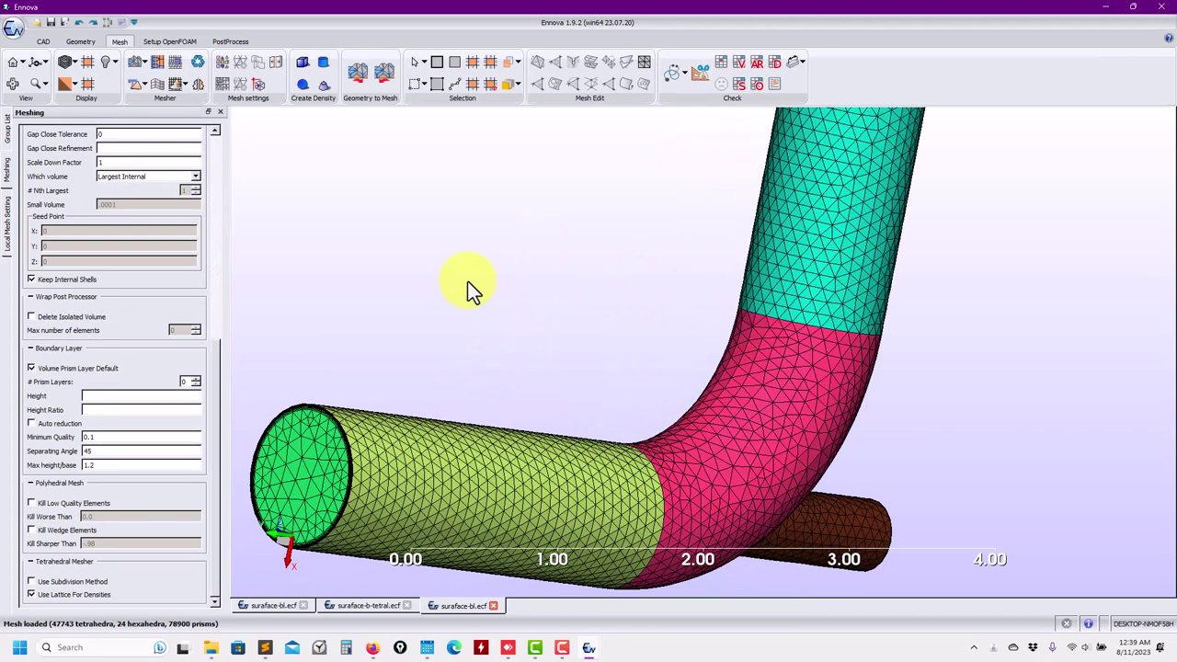
pyautogui.click(133, 86)
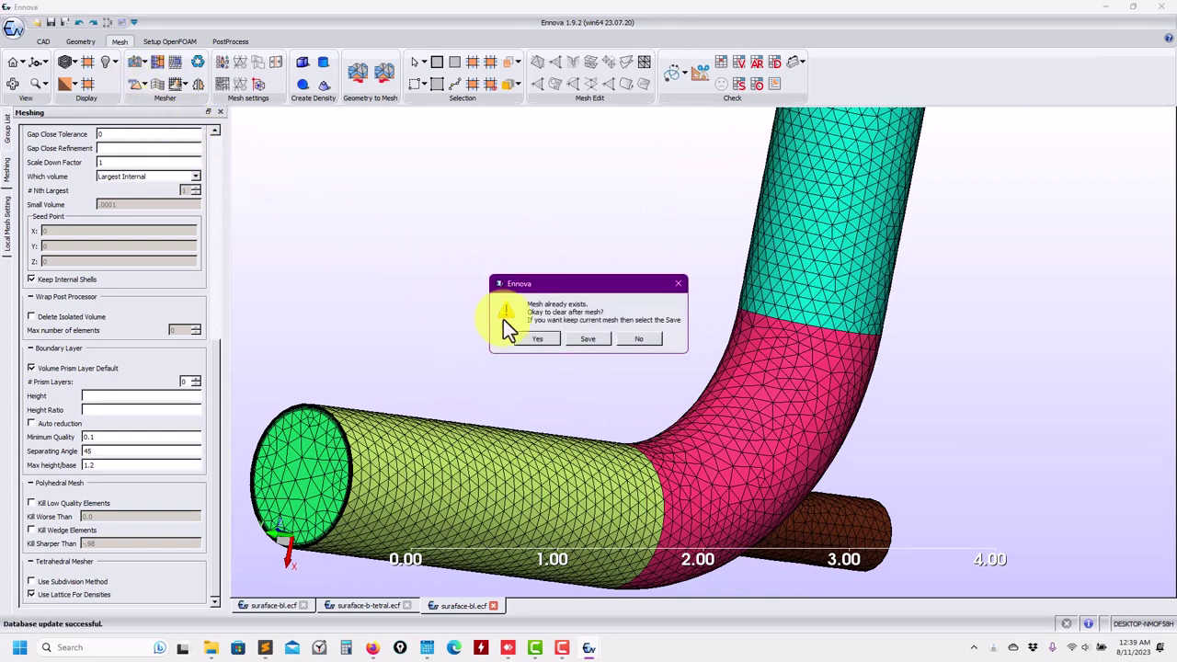
pyautogui.click(542, 338)
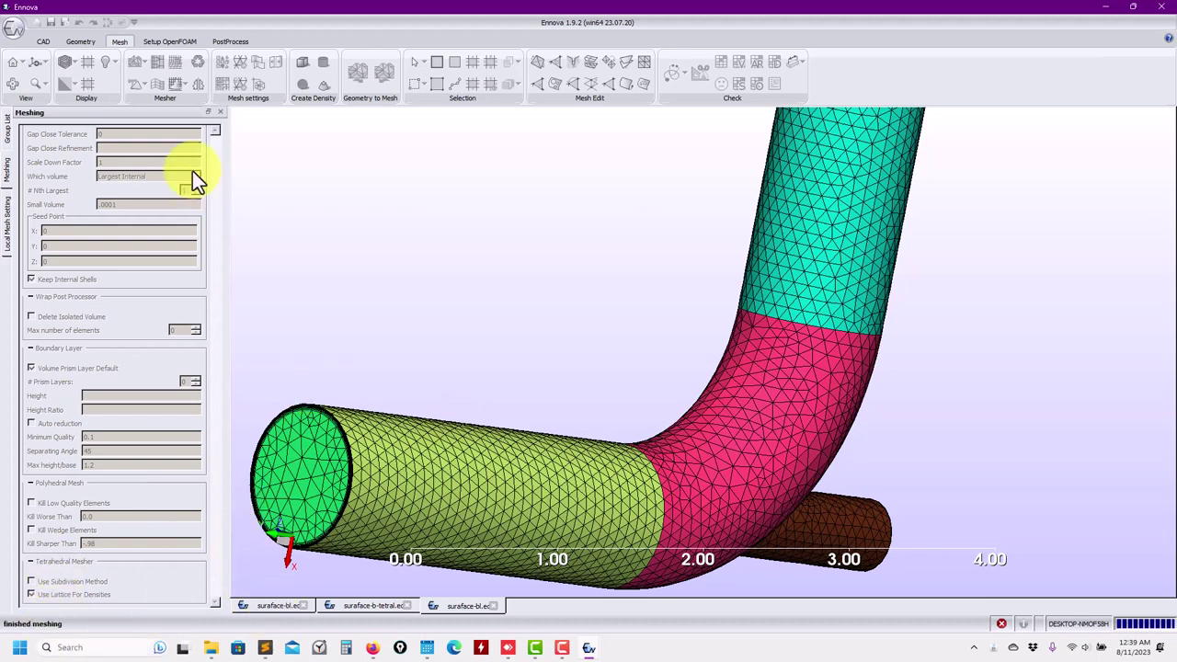
pyautogui.rightClick(113, 42)
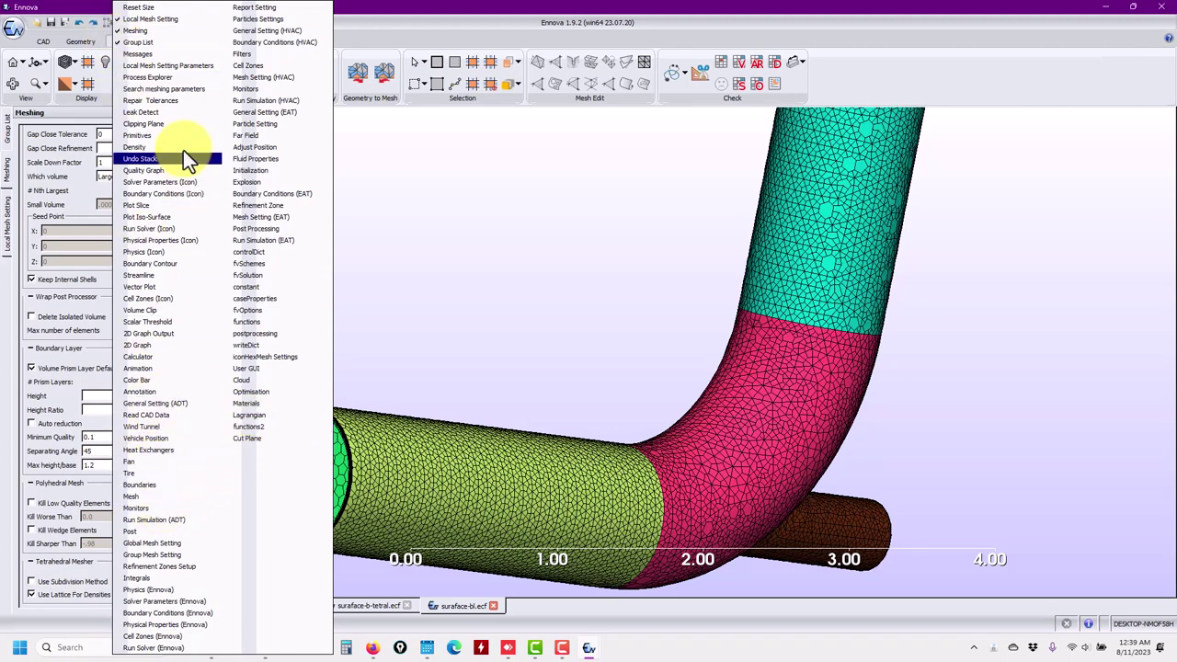
pyautogui.click(180, 57)
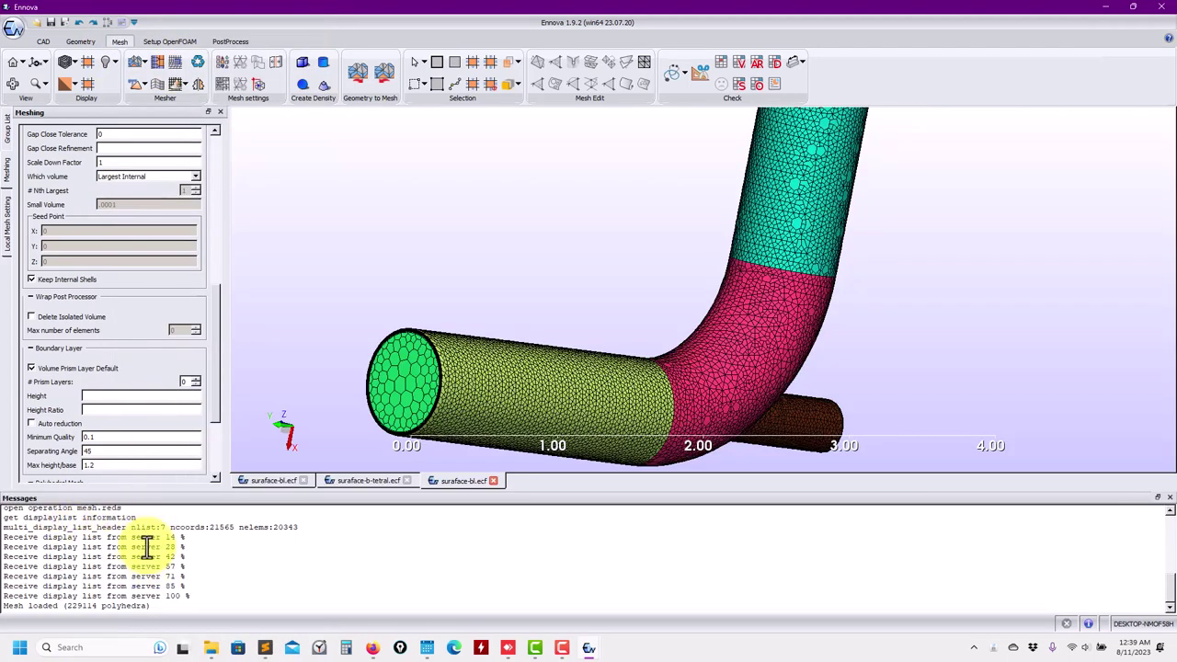
# Extract a Z-plane cut through the new polyhedral mesh in Faces view mode
pyautogui.moveTo(412, 359); pyautogui.dragTo(772, 176)
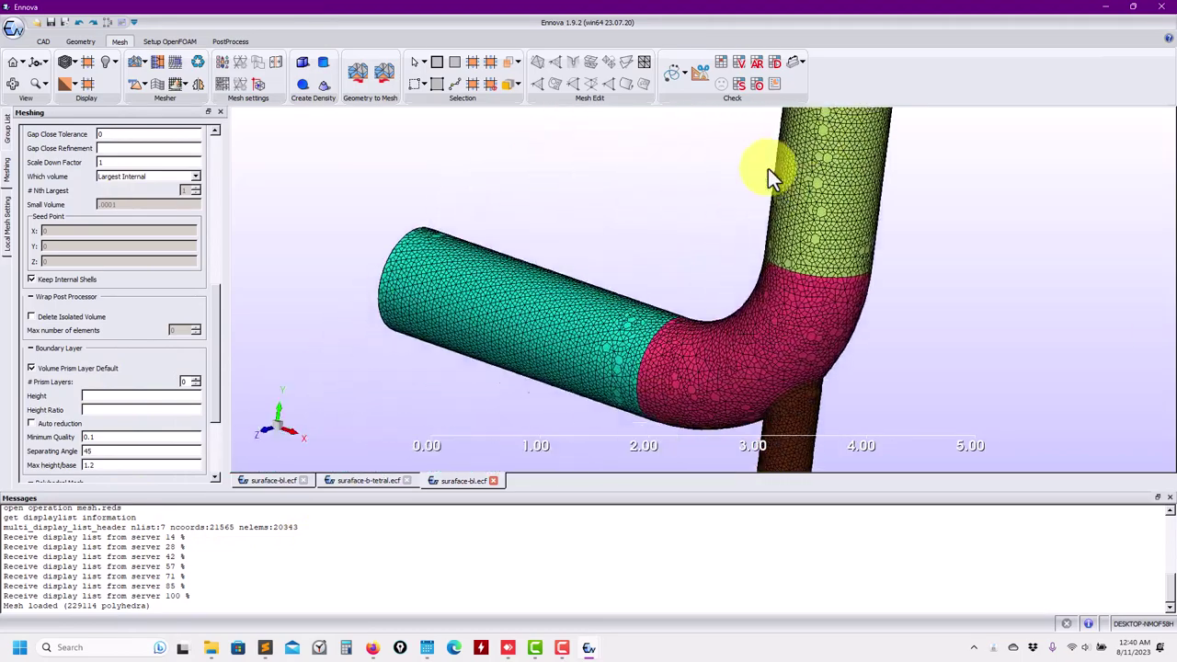
pyautogui.click(696, 79)
pyautogui.click(202, 135)
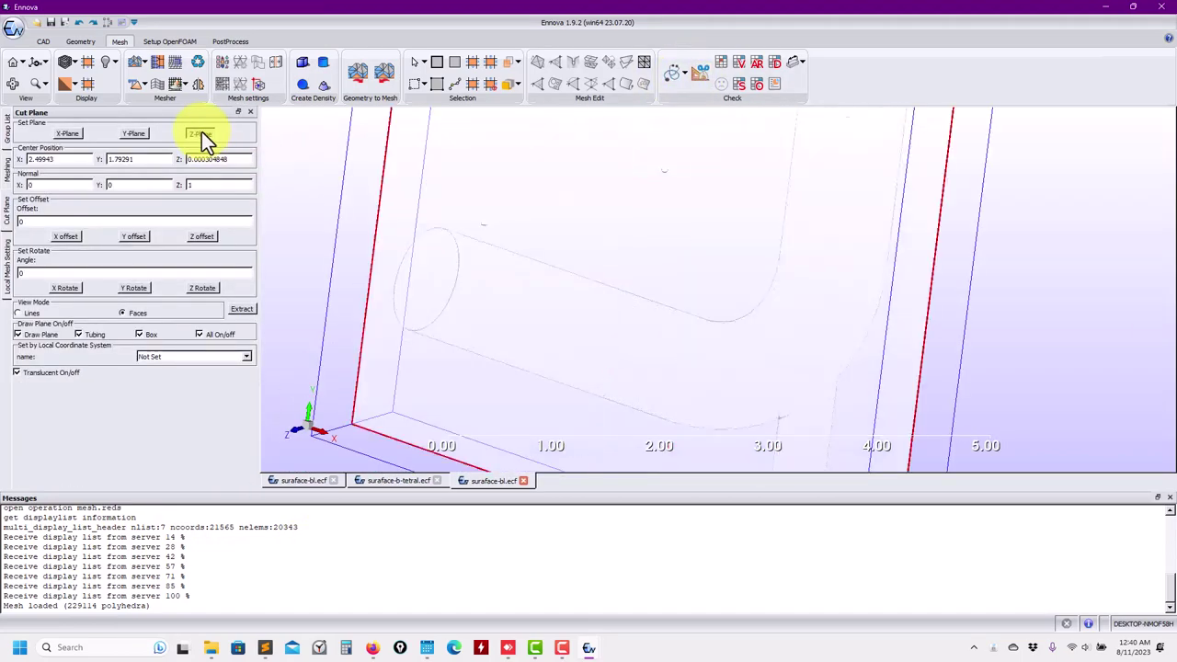
pyautogui.click(243, 310)
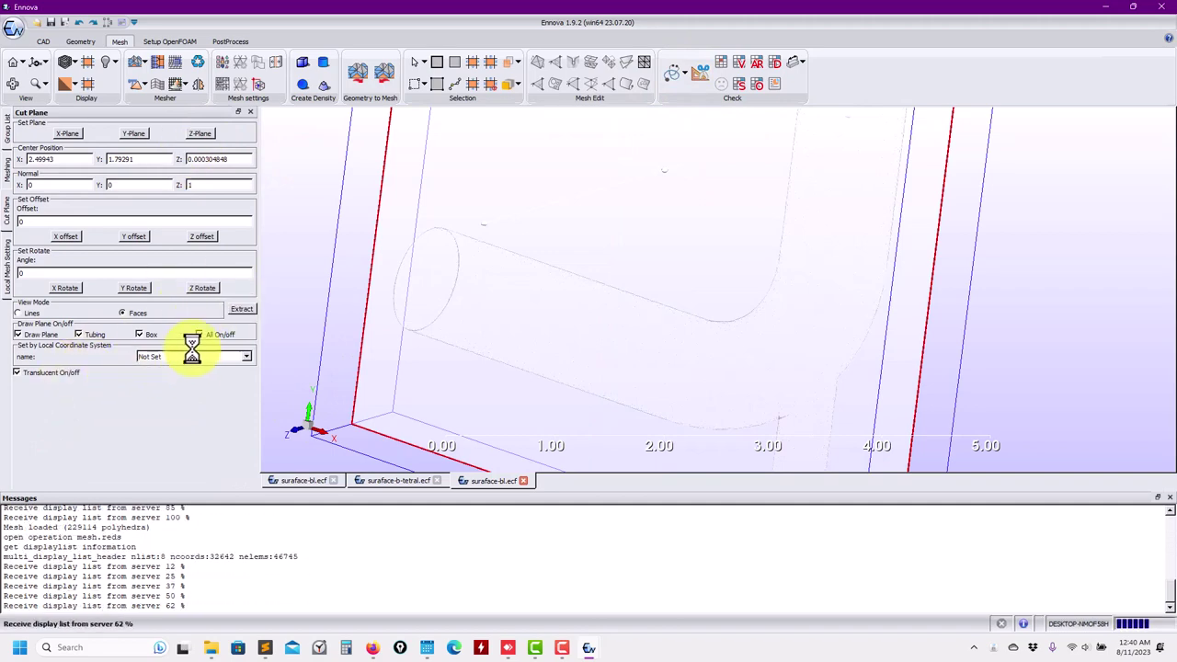
pyautogui.click(208, 335)
pyautogui.click(45, 377)
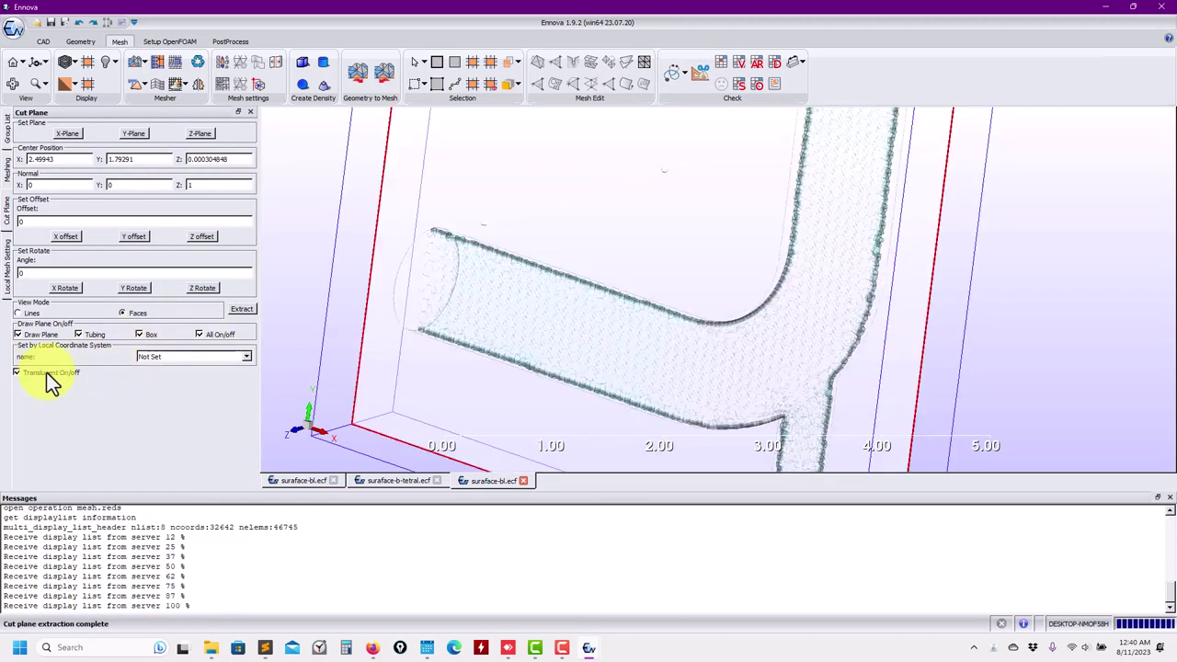
pyautogui.click(50, 379)
pyautogui.click(597, 349)
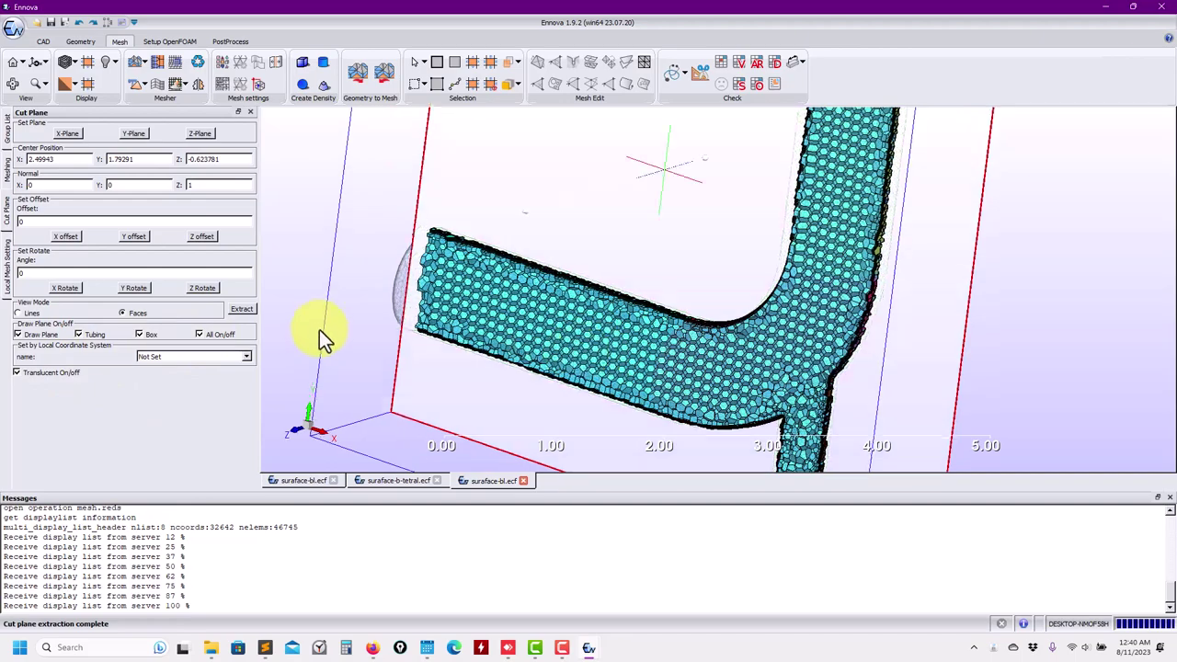
# Examine the polyhedral cells on the cut along the inlet leg, bend, side branch and upper leg
pyautogui.moveTo(318, 336); pyautogui.dragTo(395, 327)
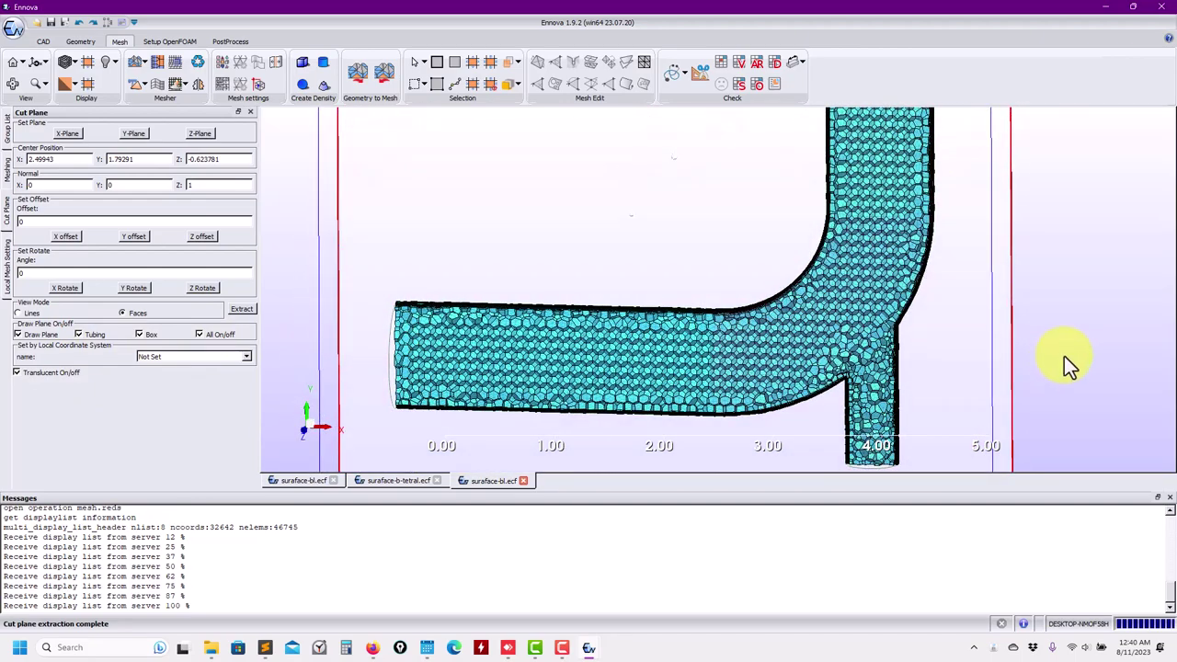
pyautogui.moveTo(1060, 323)
pyautogui.mouseDown()
pyautogui.moveTo(1022, 278)
pyautogui.moveTo(1067, 322)
pyautogui.moveTo(1070, 300)
pyautogui.moveTo(1062, 311)
pyautogui.mouseUp()
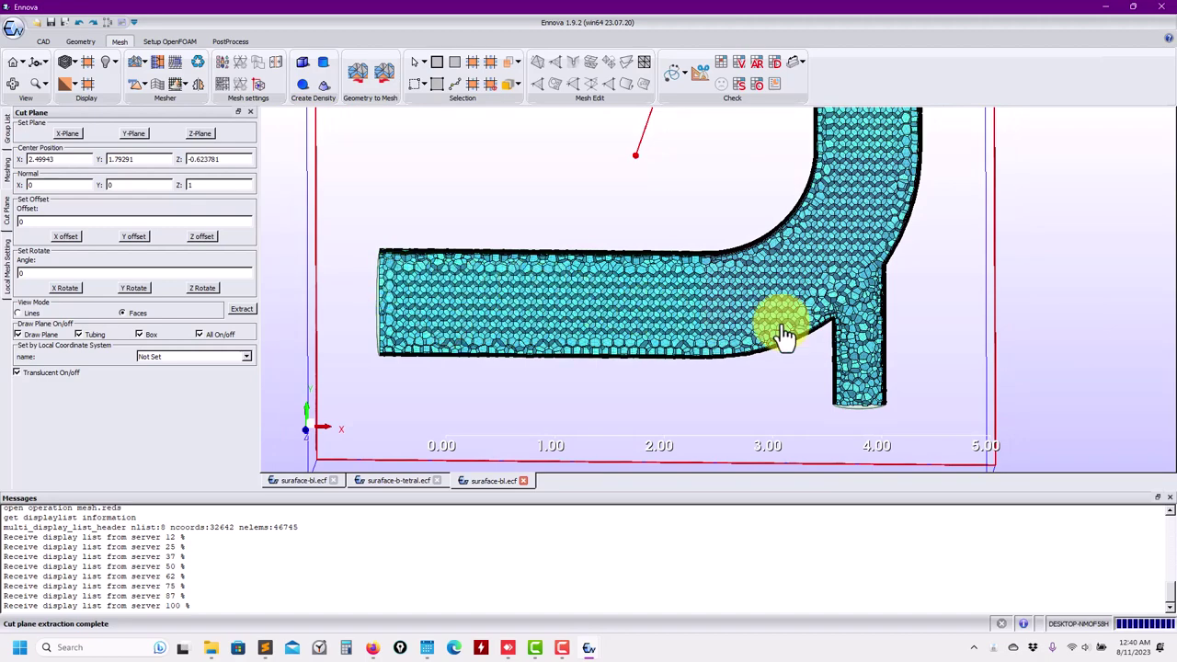
pyautogui.scroll(3, 934, 334)
pyautogui.scroll(-5, 1023, 286)
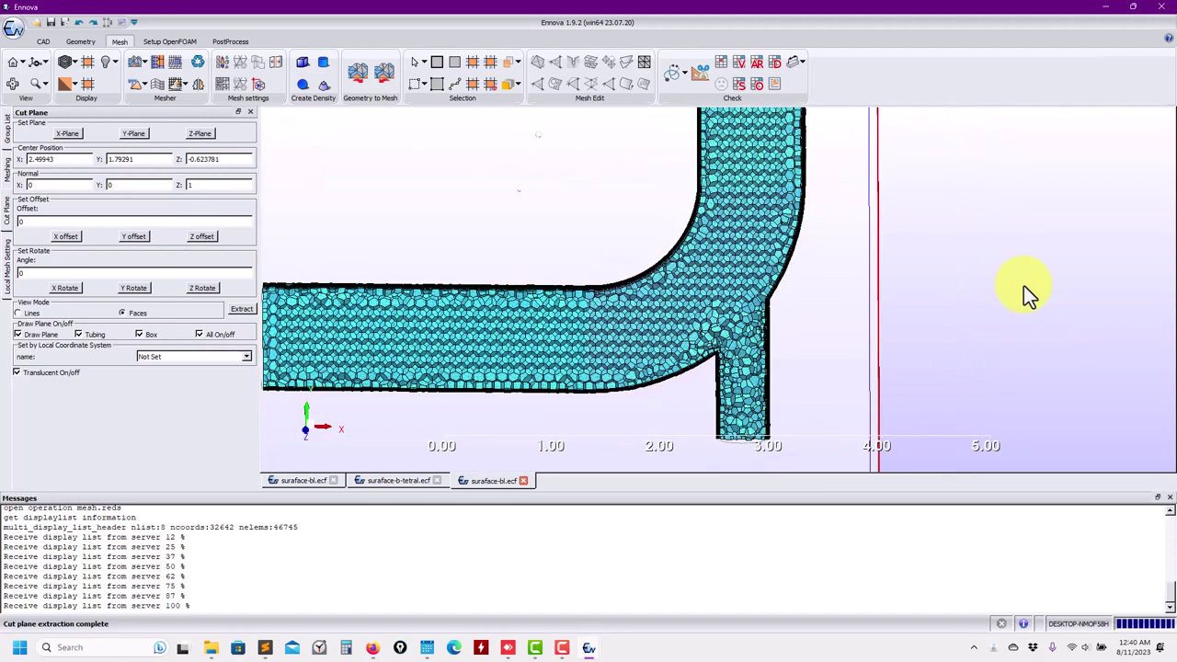
pyautogui.scroll(-1, 1024, 287)
pyautogui.scroll(-2, 951, 318)
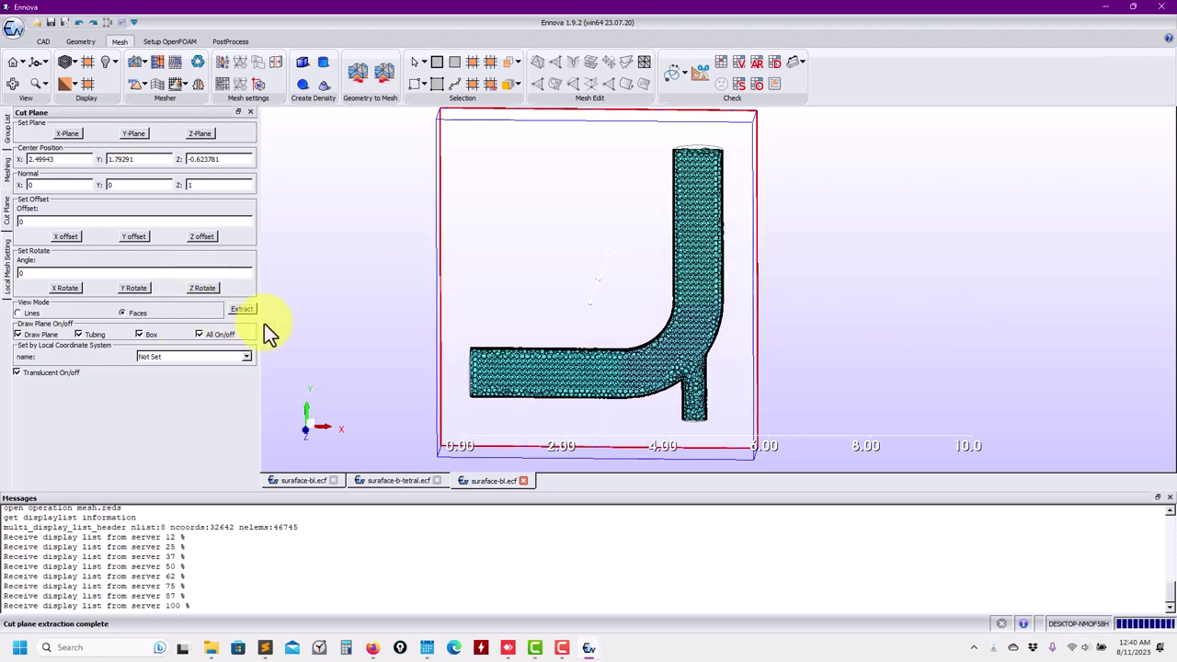
# Hide all cut-plane drawing aids and switch off translucency for the mesh
pyautogui.click(218, 335)
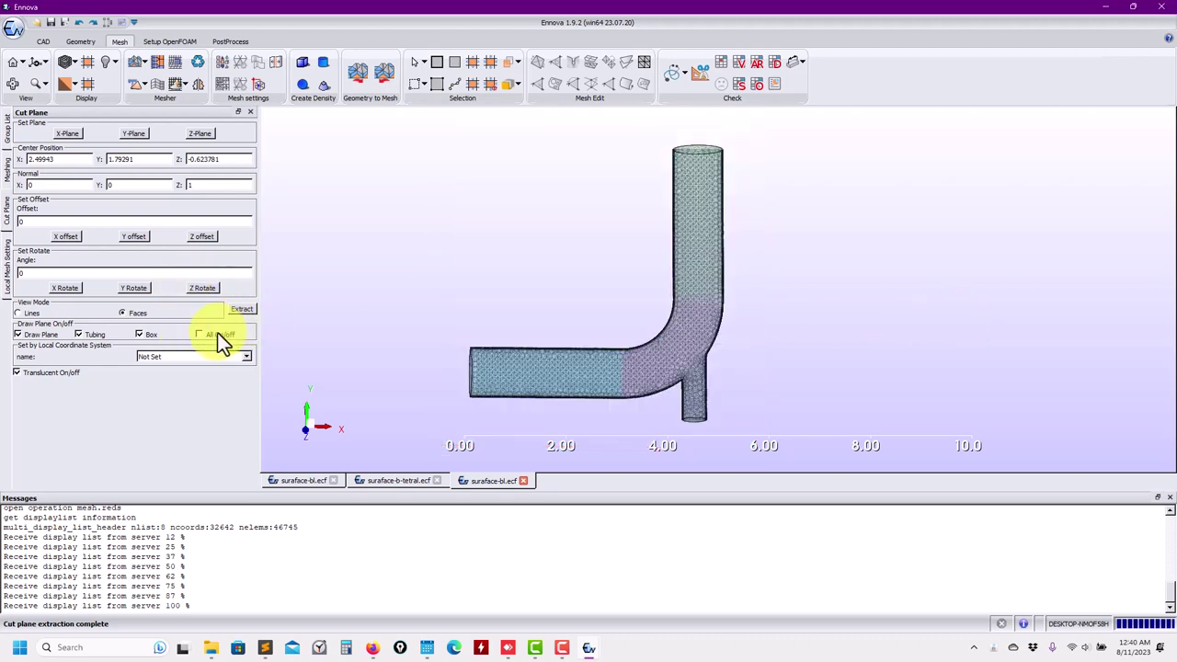
pyautogui.click(52, 371)
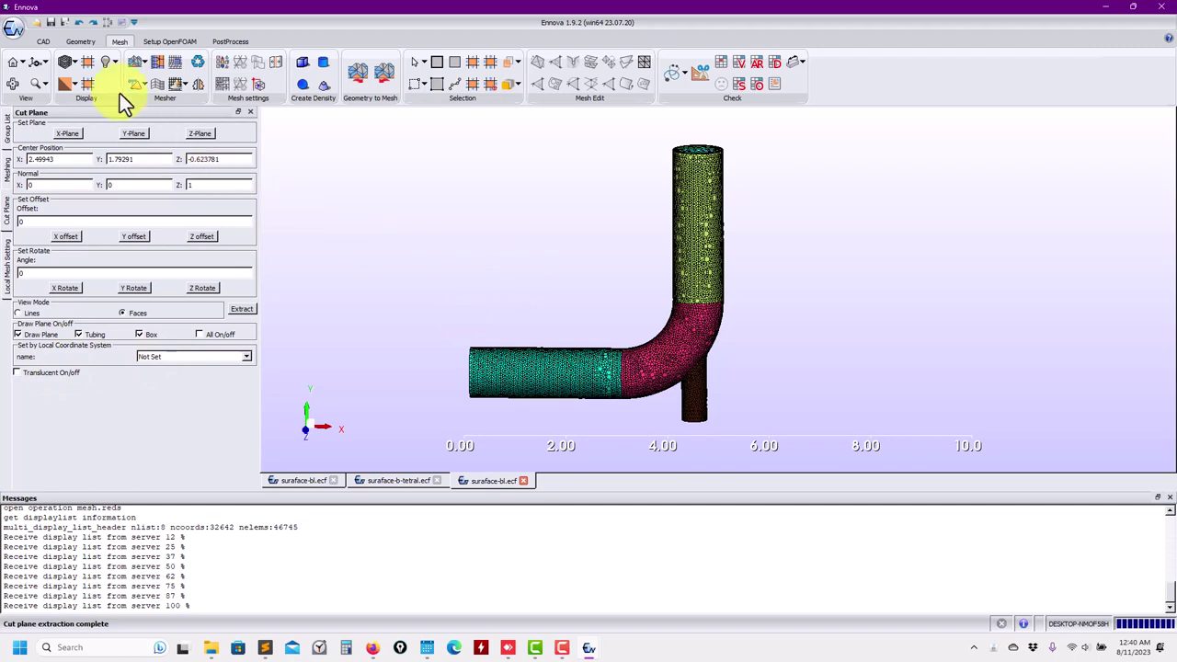
pyautogui.click(515, 368)
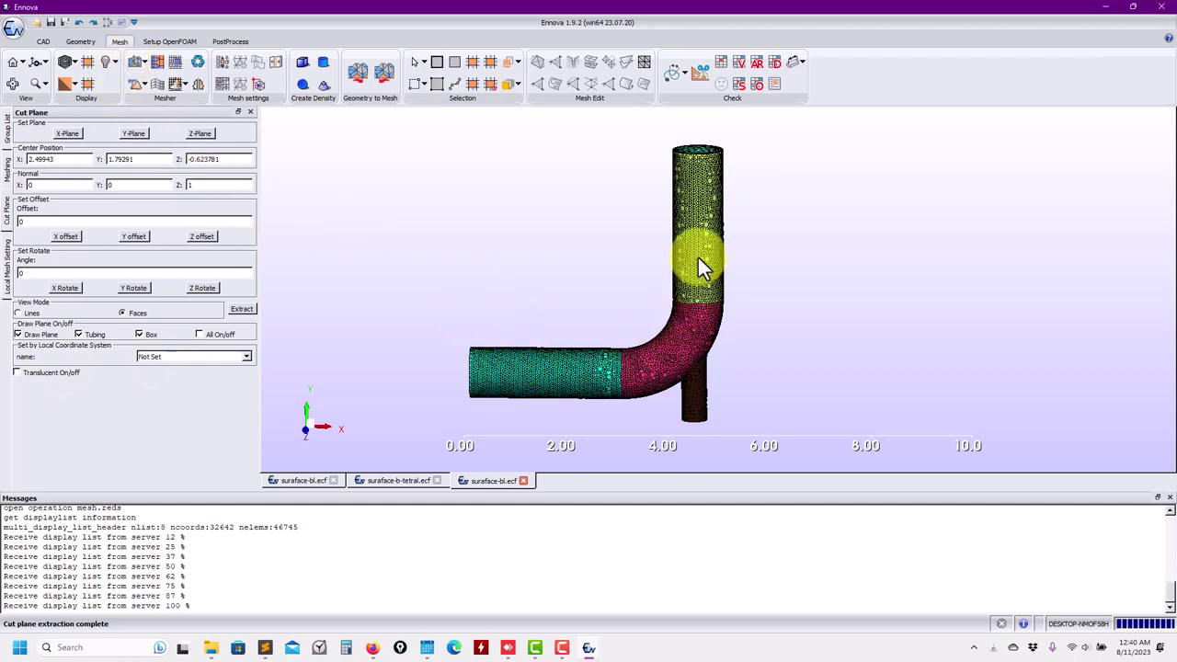
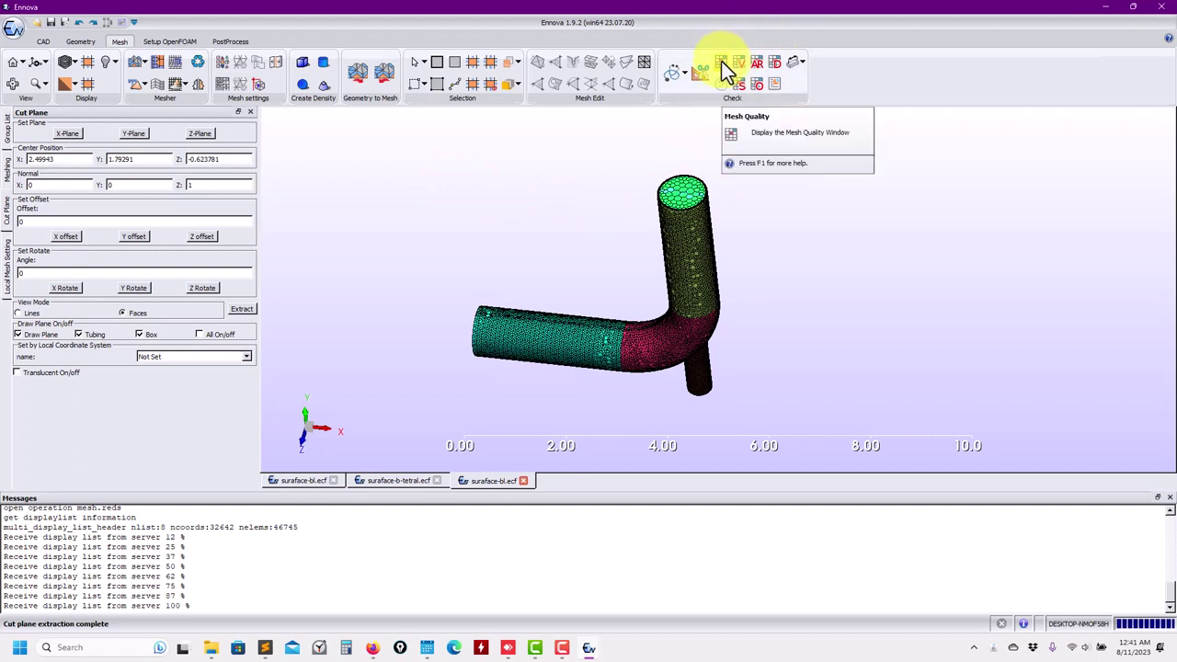
# Compute the mesh quality, review its distribution down to the lowest range, and close the results
pyautogui.click(722, 62)
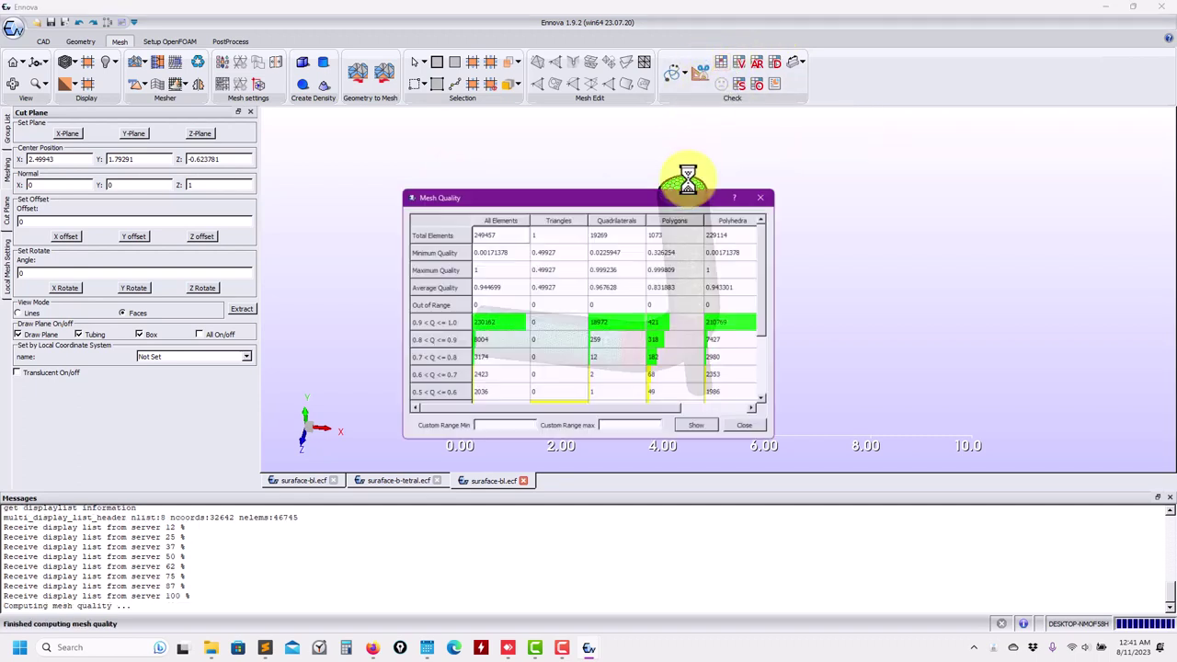
pyautogui.scroll(-2, 597, 333)
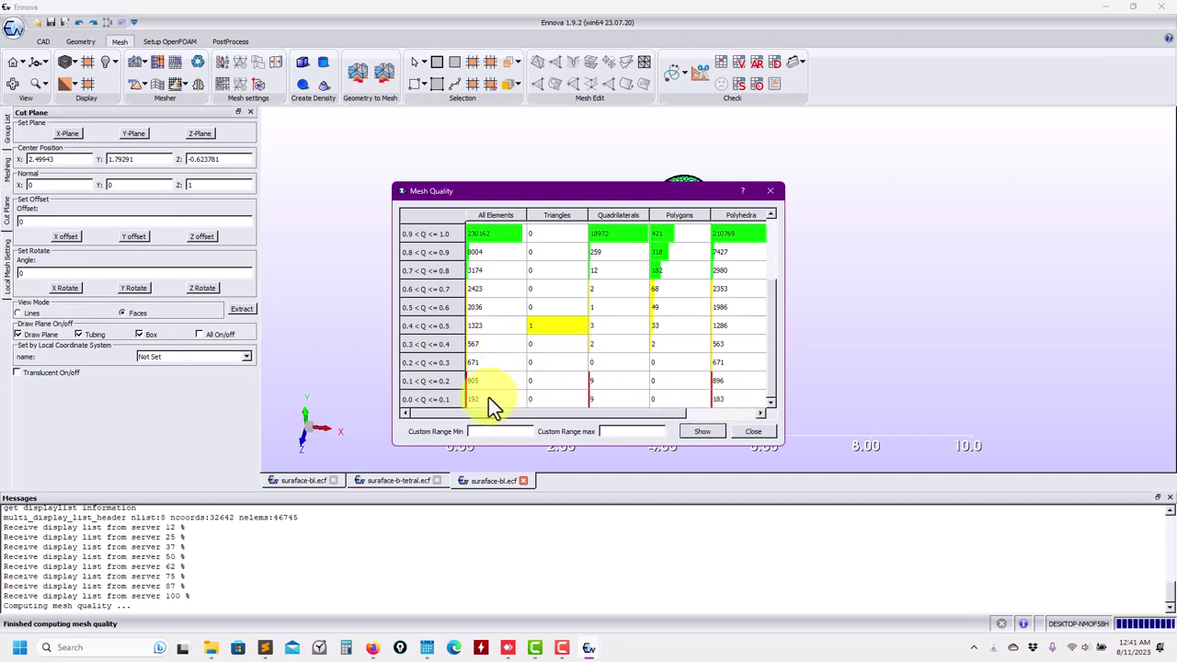
pyautogui.click(759, 141)
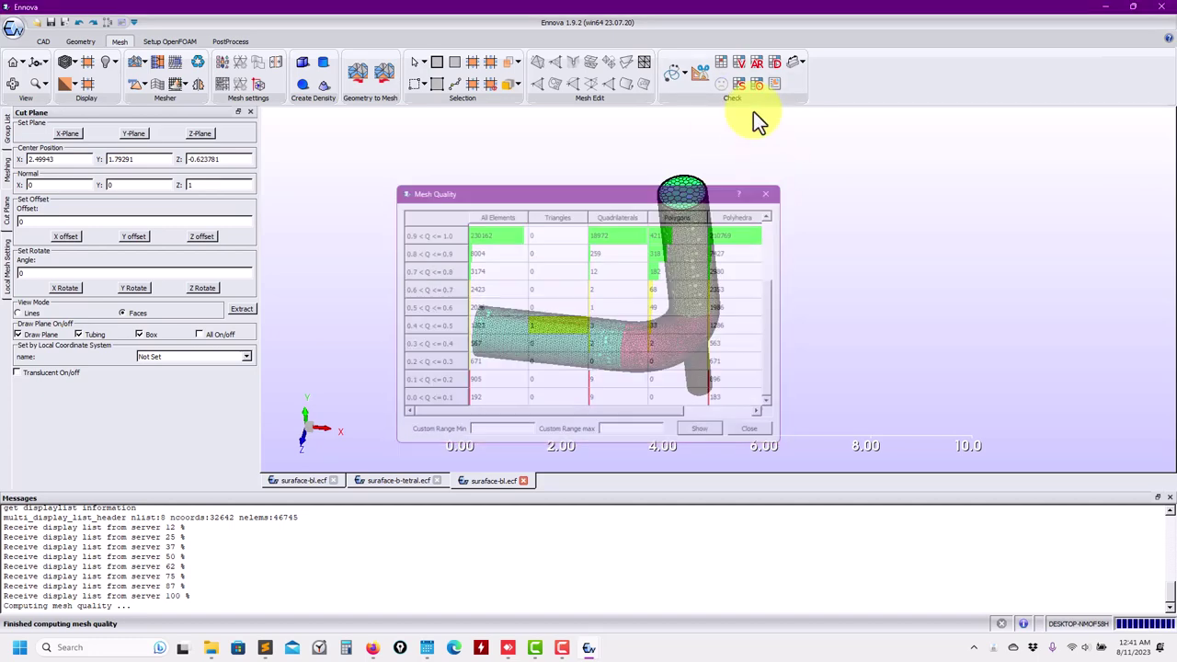
# Compute the mesh orthogonality and extract all elements in the 80–90 range for display
pyautogui.click(757, 86)
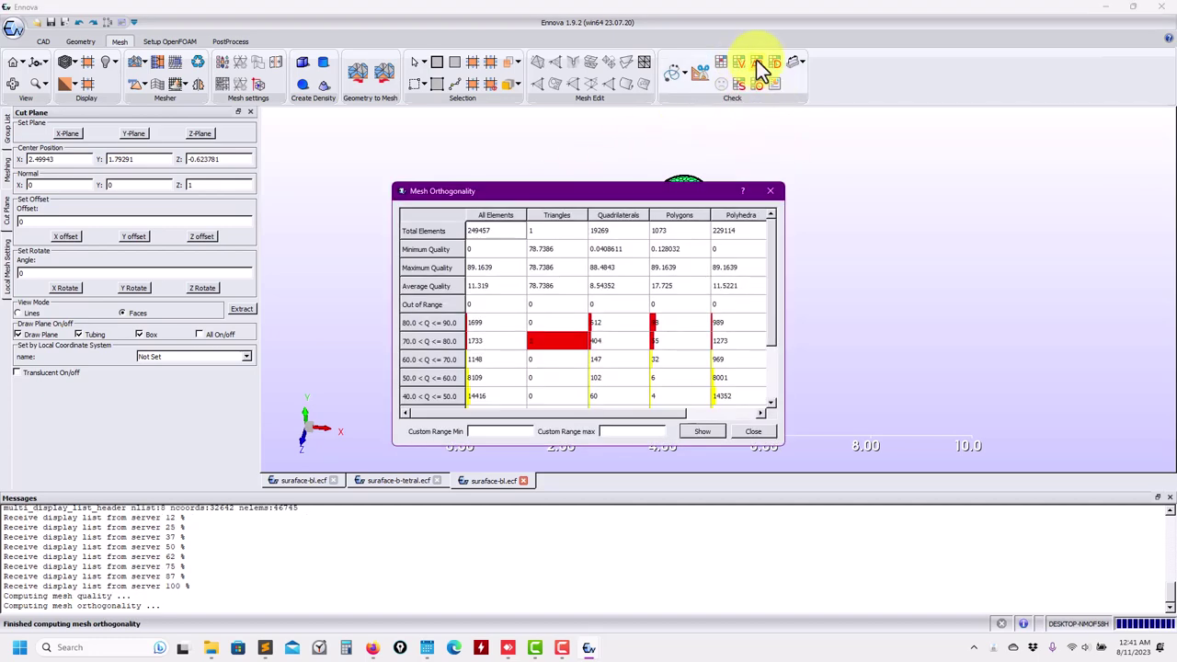
pyautogui.scroll(-2, 677, 302)
pyautogui.scroll(2, 673, 298)
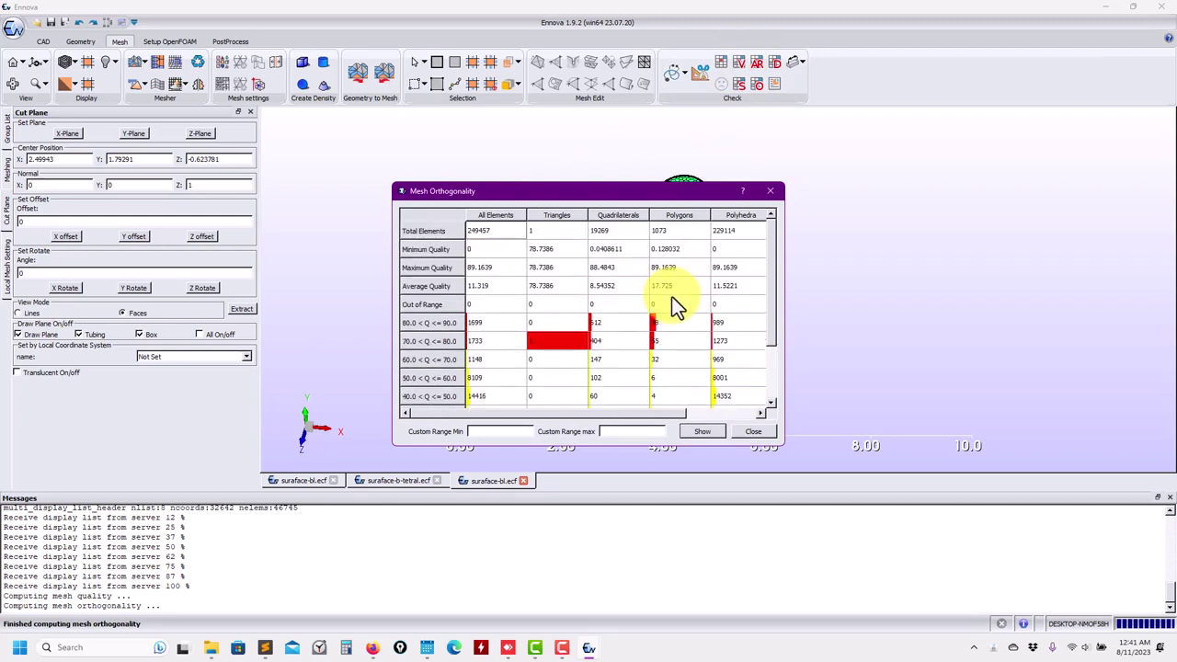
pyautogui.click(491, 324)
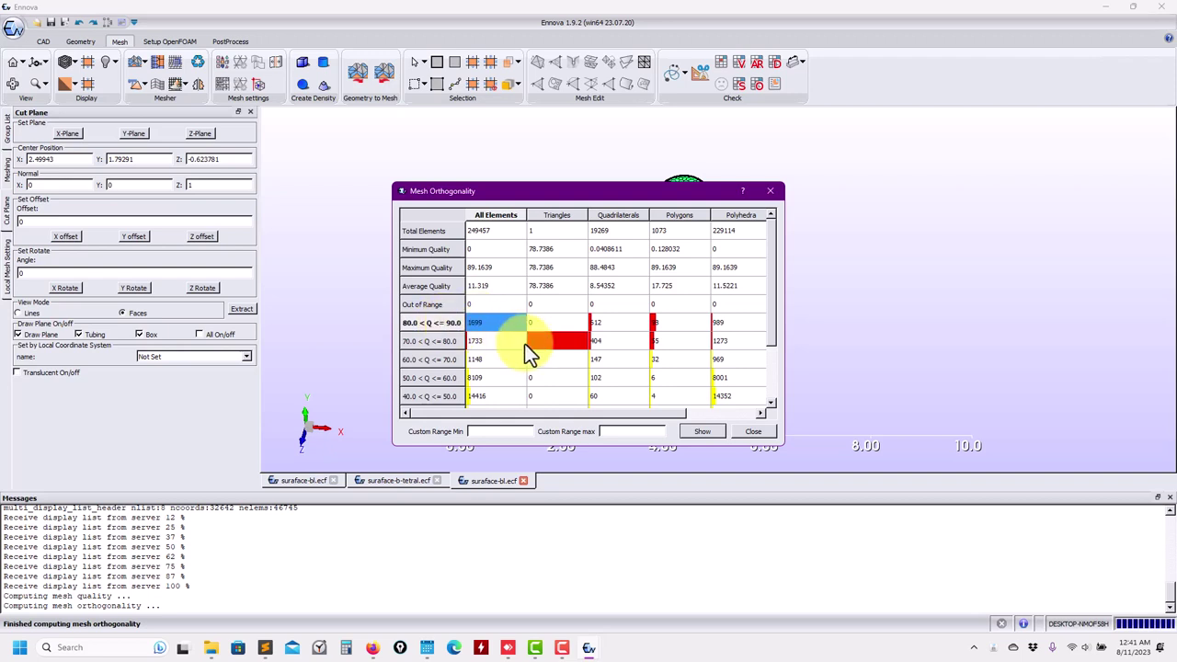
pyautogui.click(702, 432)
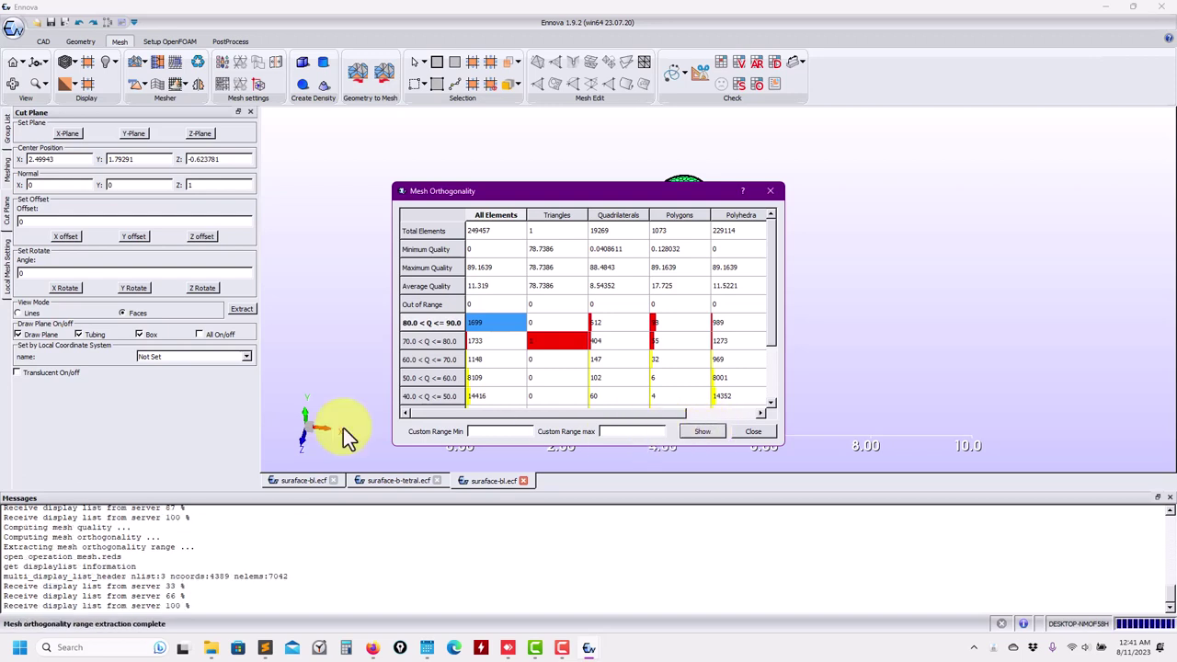
# Expand the diagnostics group to list its plots and close the Mesh Orthogonality results
pyautogui.click(7, 129)
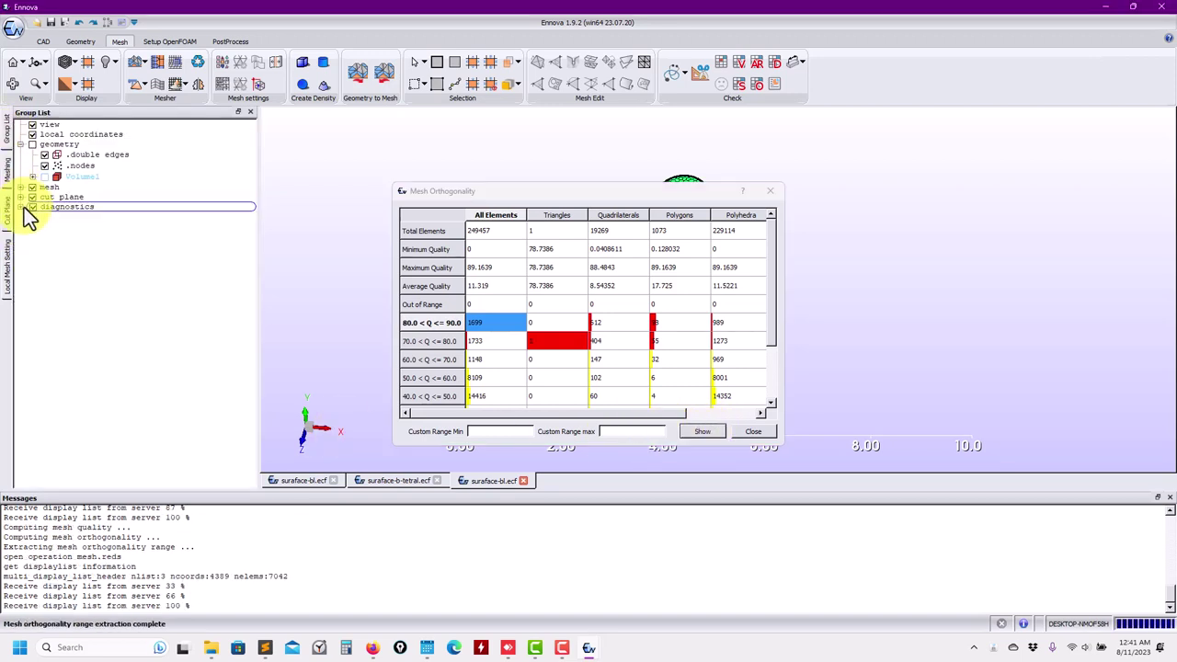
pyautogui.click(21, 207)
pyautogui.moveTo(589, 194); pyautogui.dragTo(248, 329)
pyautogui.click(425, 324)
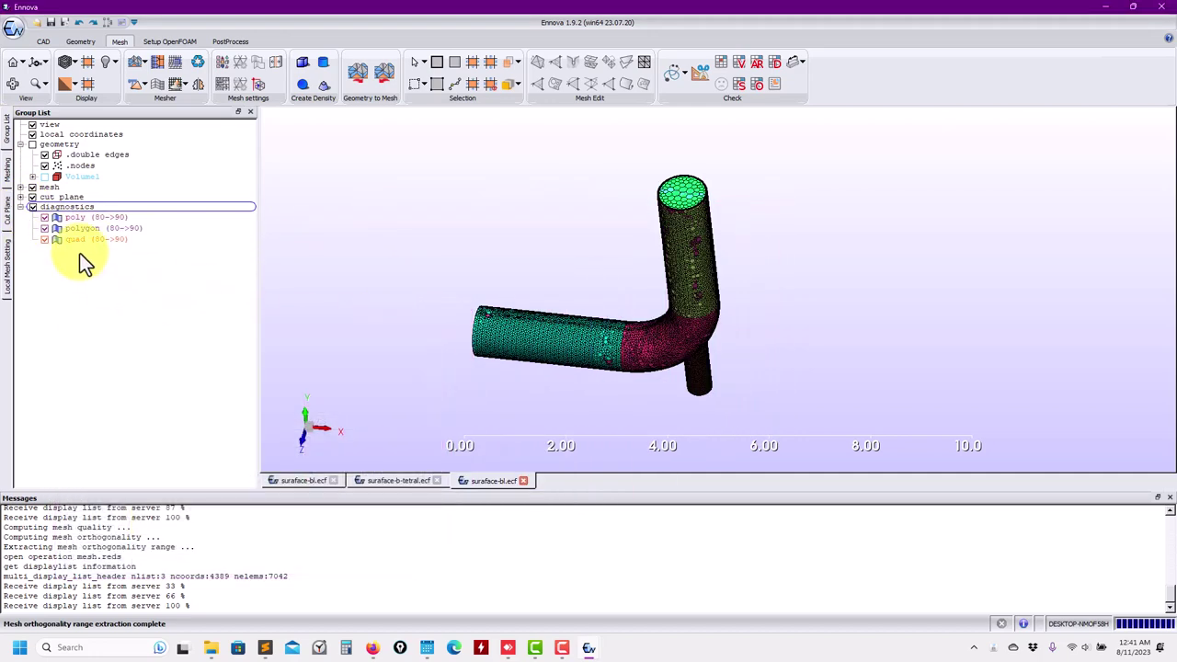
# Run Find Small Entities on the quad (80->90) diagnostics plot, advance to entity 3 and inspect it up close
pyautogui.rightClick(84, 238)
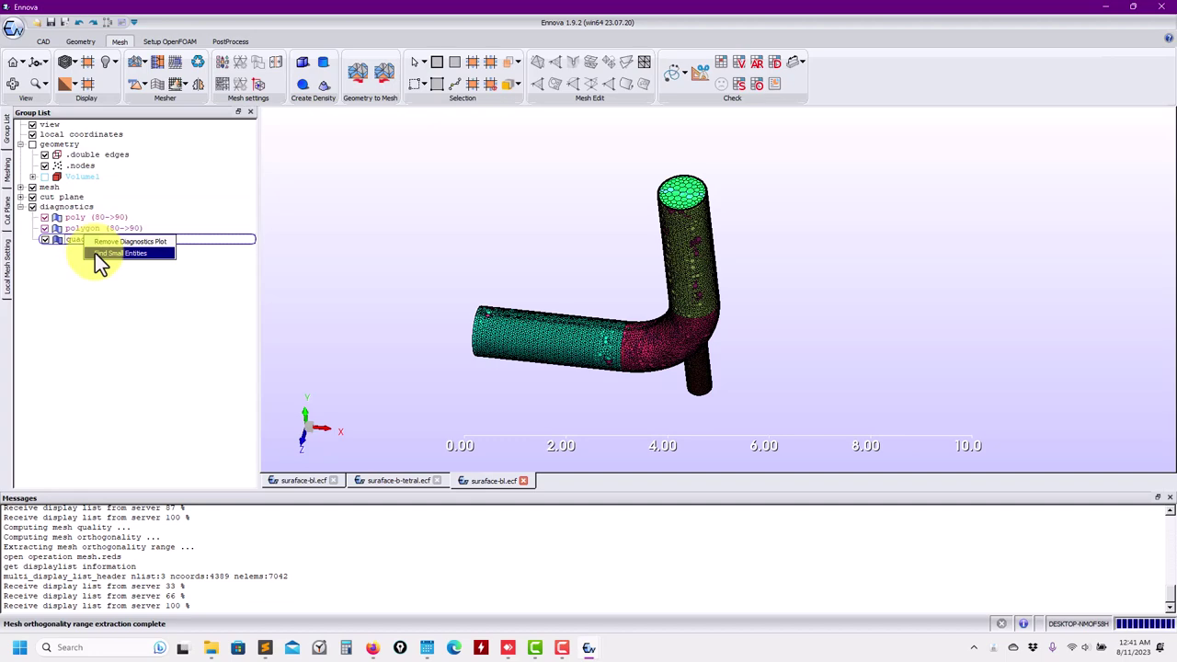
pyautogui.click(95, 253)
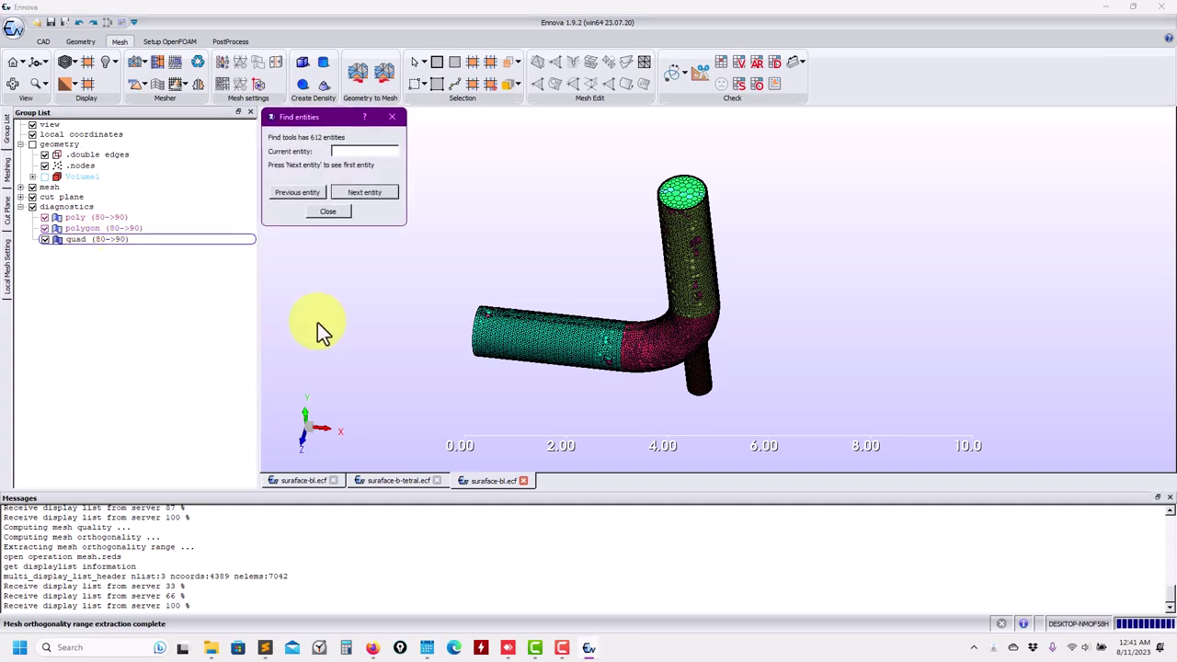
pyautogui.click(353, 192)
pyautogui.click(353, 192)
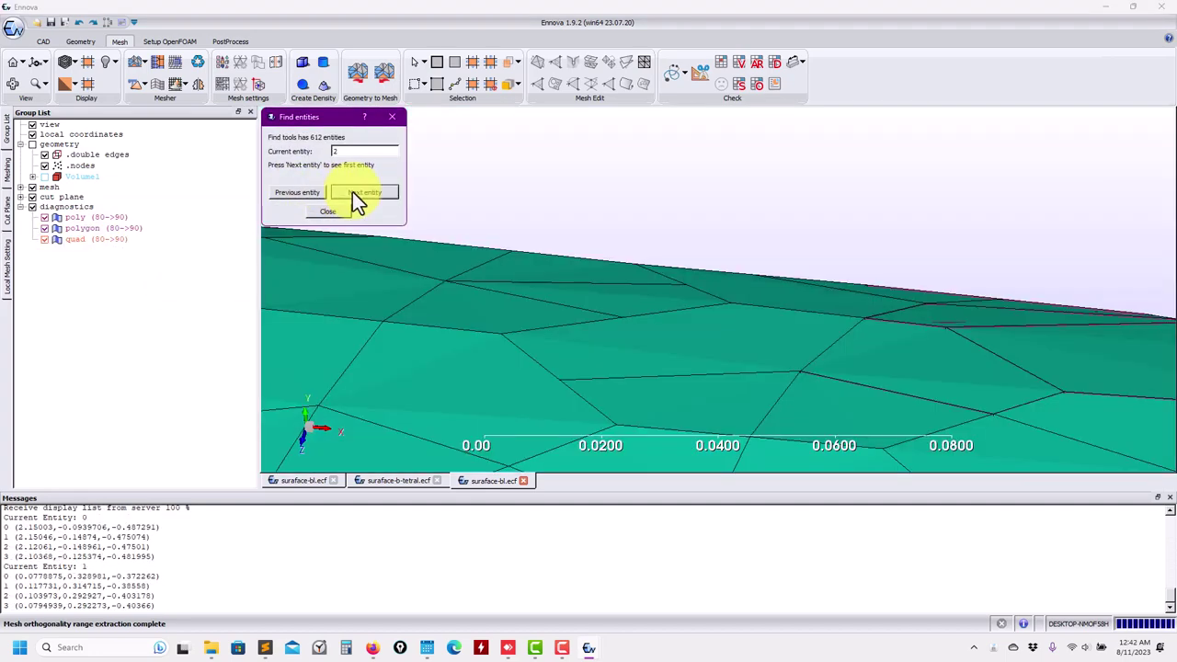
pyautogui.click(353, 192)
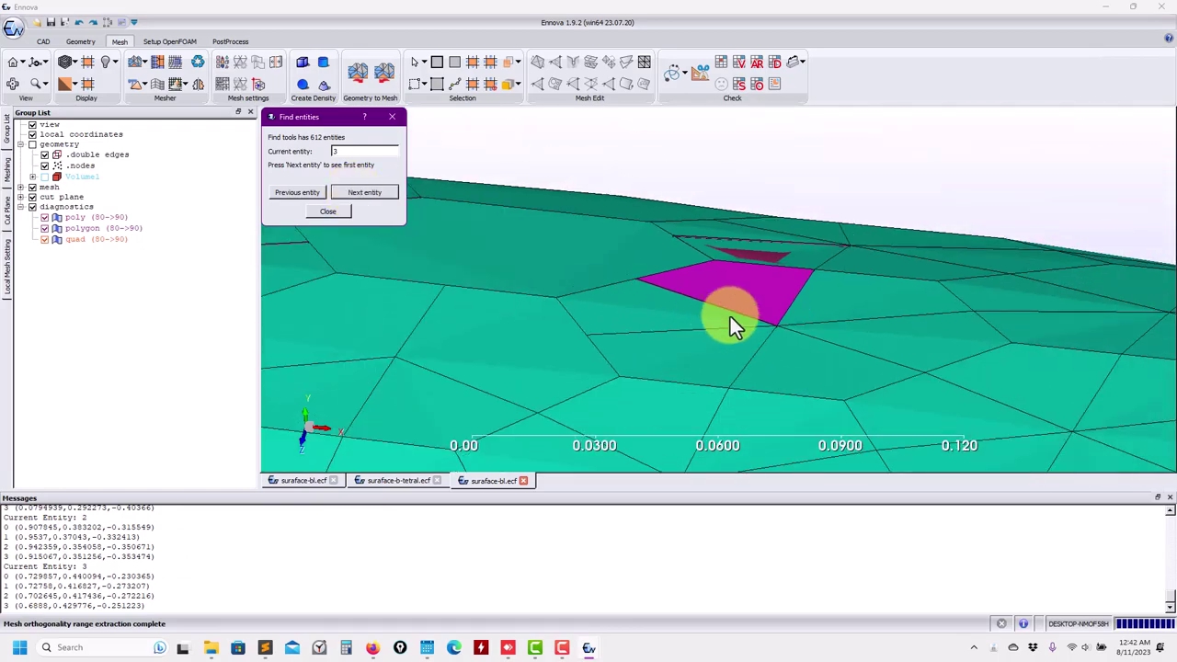
pyautogui.moveTo(736, 315); pyautogui.dragTo(752, 278)
pyautogui.moveTo(736, 225)
pyautogui.mouseDown()
pyautogui.moveTo(716, 283)
pyautogui.moveTo(774, 256)
pyautogui.moveTo(736, 229)
pyautogui.mouseUp()
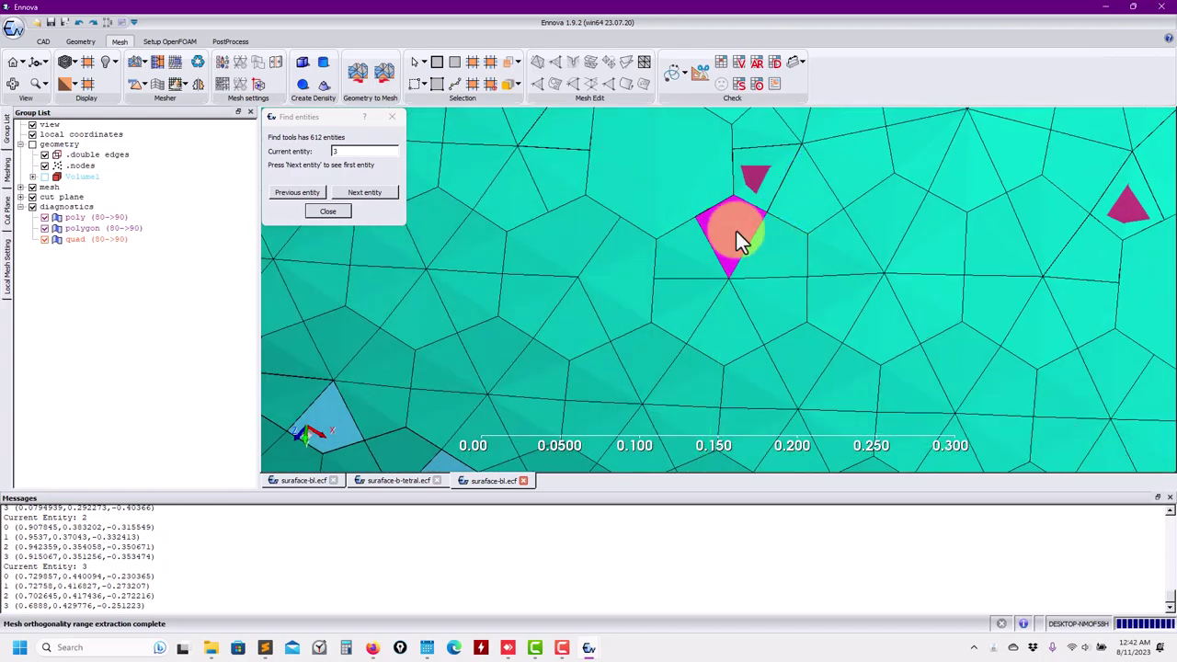
# Advance the small-entity search to entity 7, inspect its location on the pipe, and close the search
pyautogui.click(126, 228)
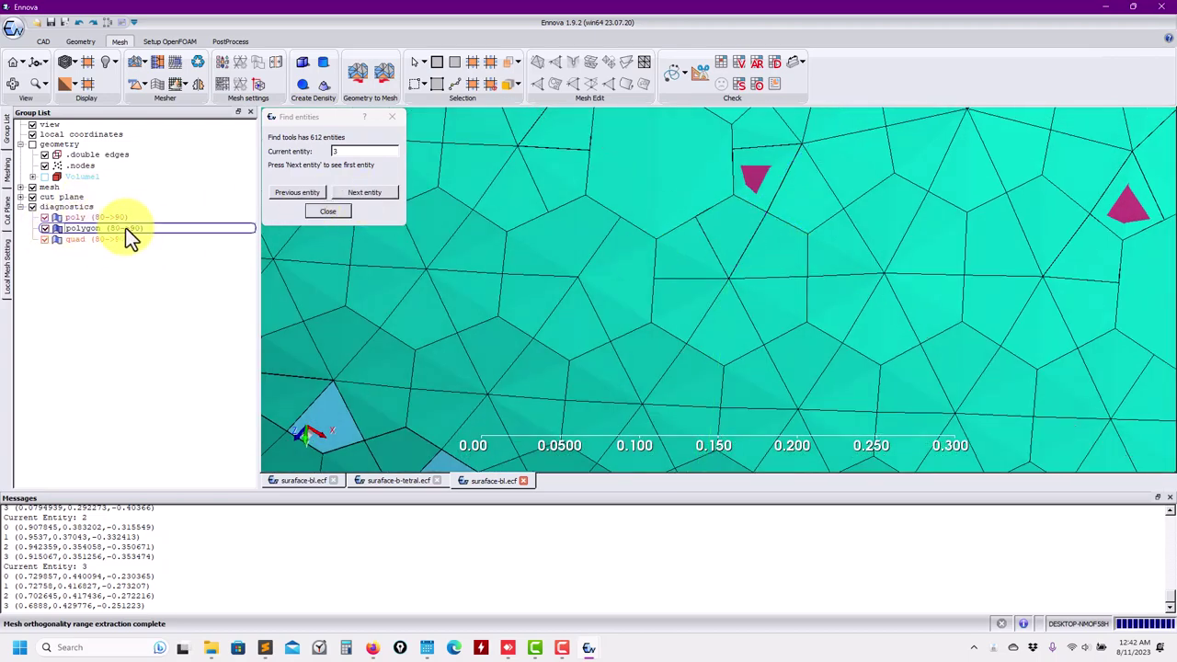
pyautogui.click(370, 192)
pyautogui.click(371, 193)
pyautogui.click(371, 192)
pyautogui.click(370, 192)
pyautogui.scroll(-10, 621, 264)
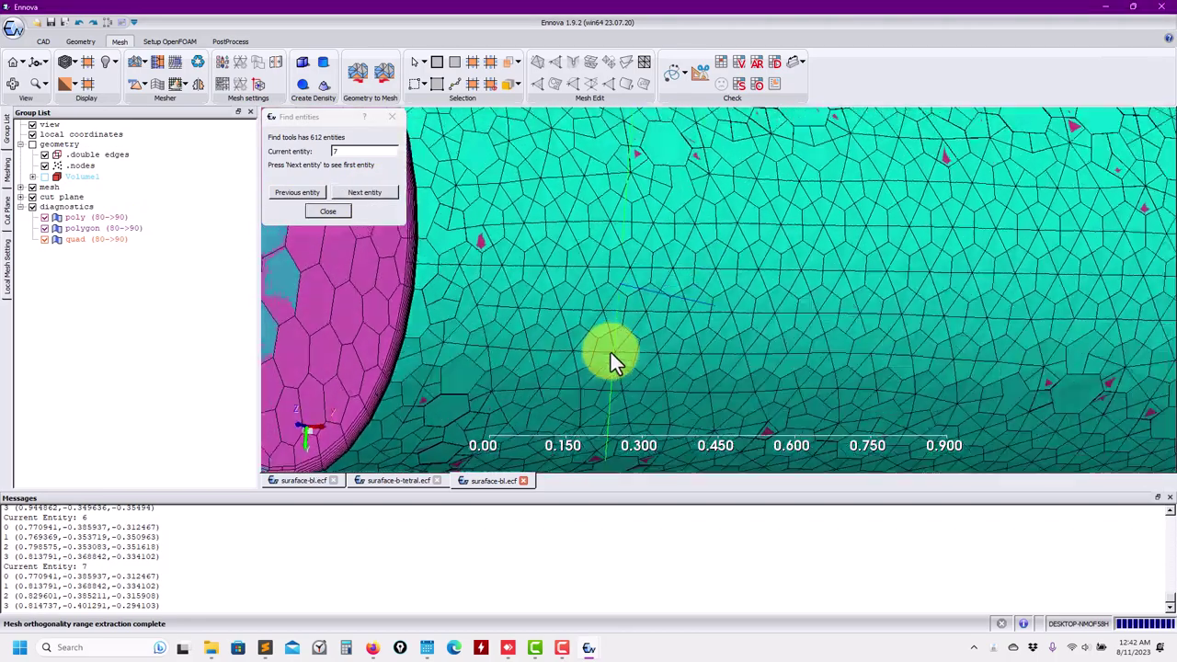
pyautogui.moveTo(614, 361); pyautogui.dragTo(689, 269)
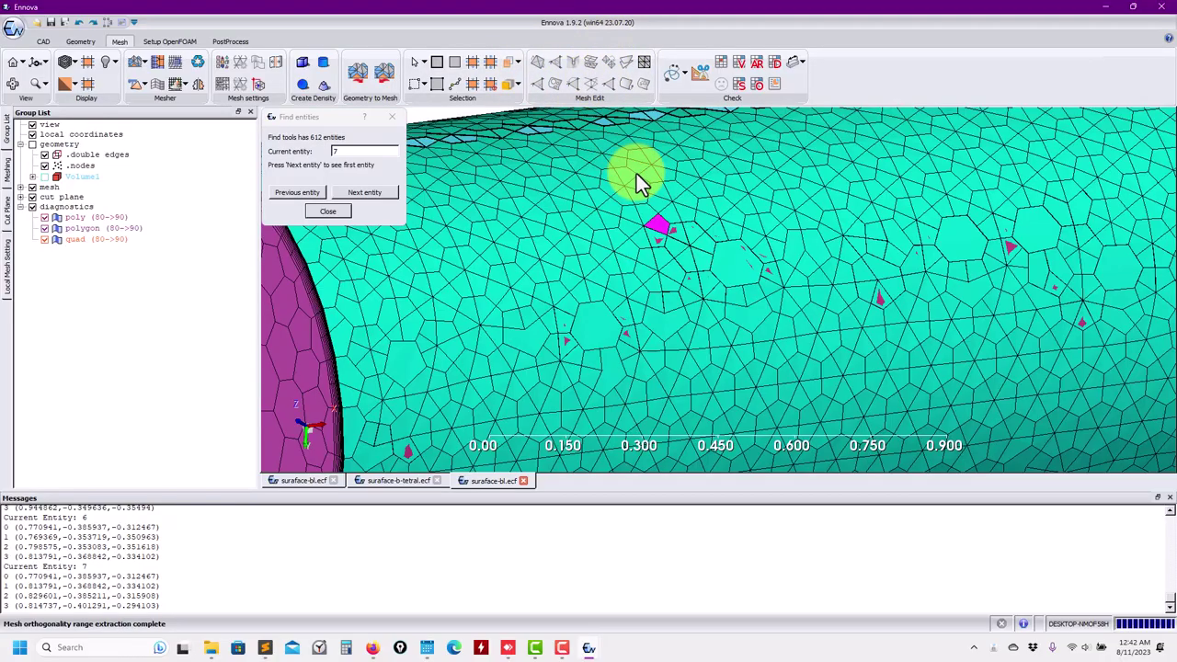
pyautogui.scroll(-5, 676, 263)
pyautogui.moveTo(679, 265); pyautogui.dragTo(781, 211)
pyautogui.scroll(-3, 679, 319)
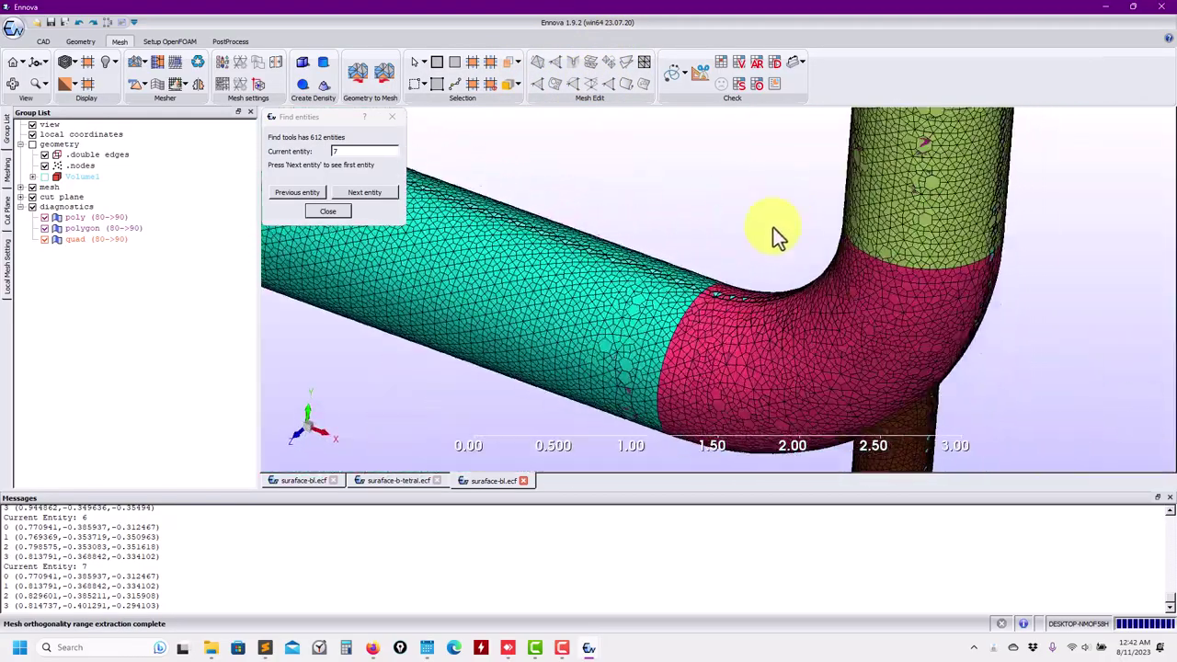
pyautogui.click(342, 213)
pyautogui.moveTo(367, 226); pyautogui.dragTo(544, 319)
pyautogui.scroll(-5, 713, 249)
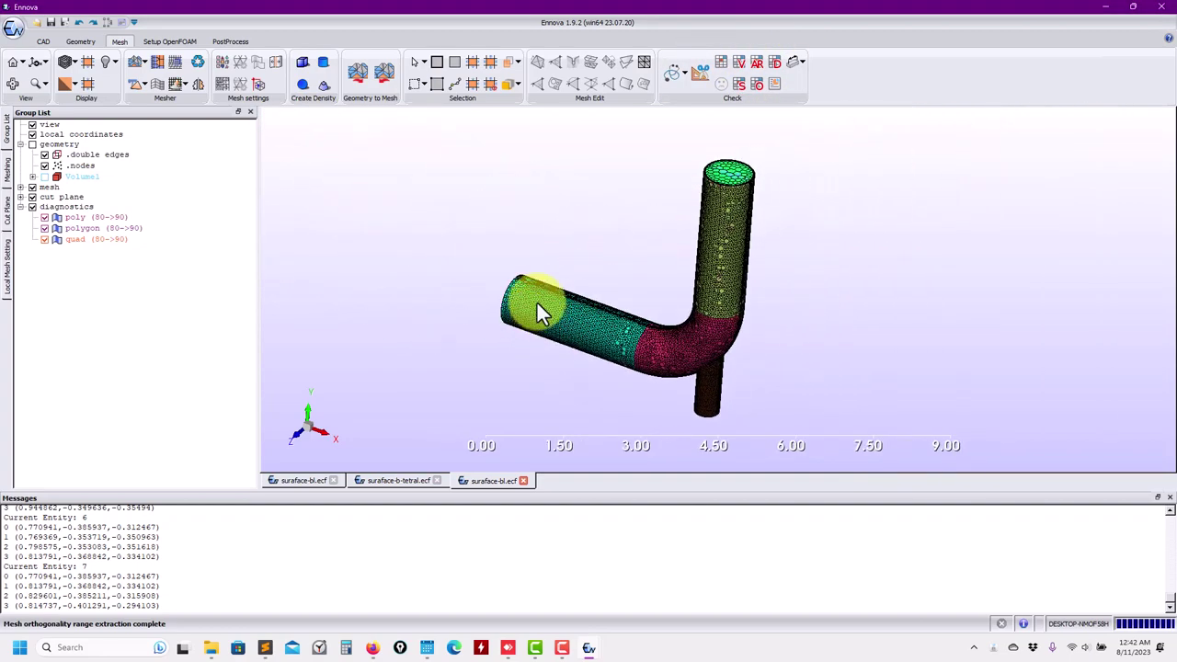
# Export the mesh in OpenFOAM format to a directory named mesh1 in the meshes folder
pyautogui.click(14, 30)
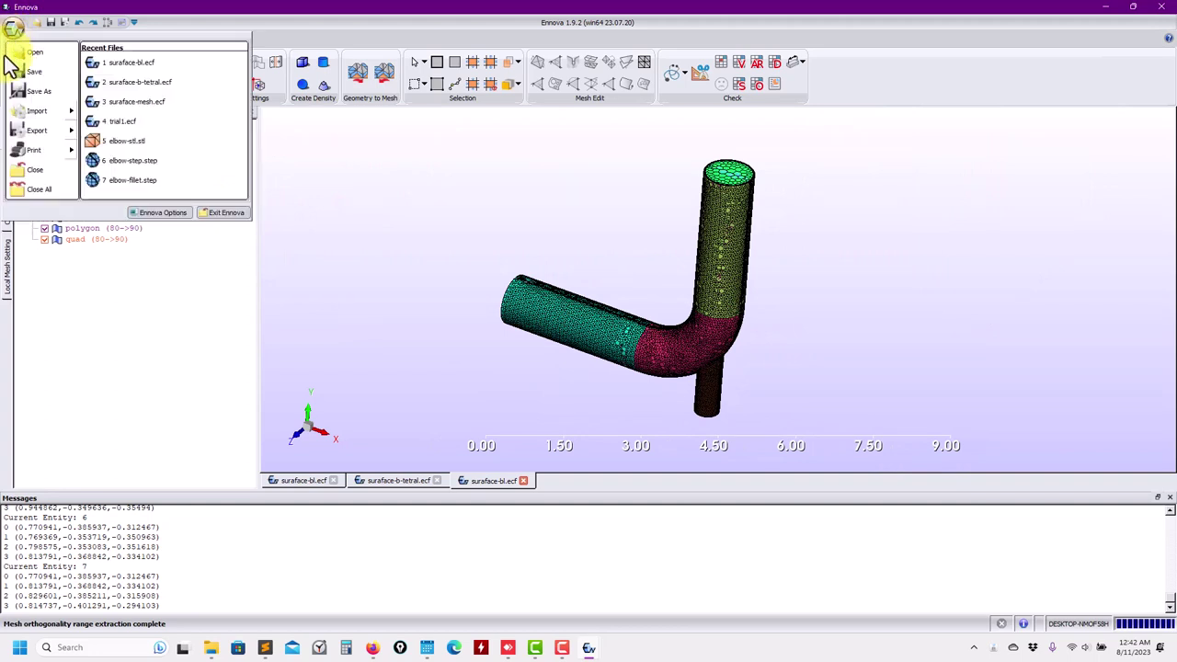
pyautogui.click(35, 131)
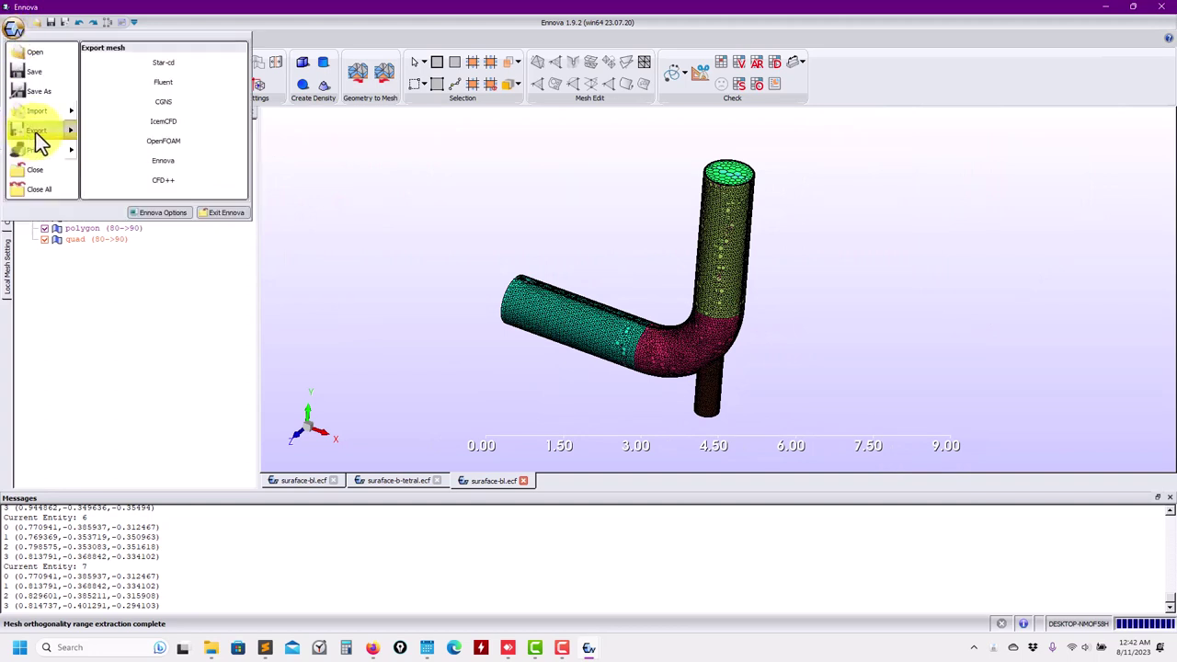
pyautogui.click(172, 145)
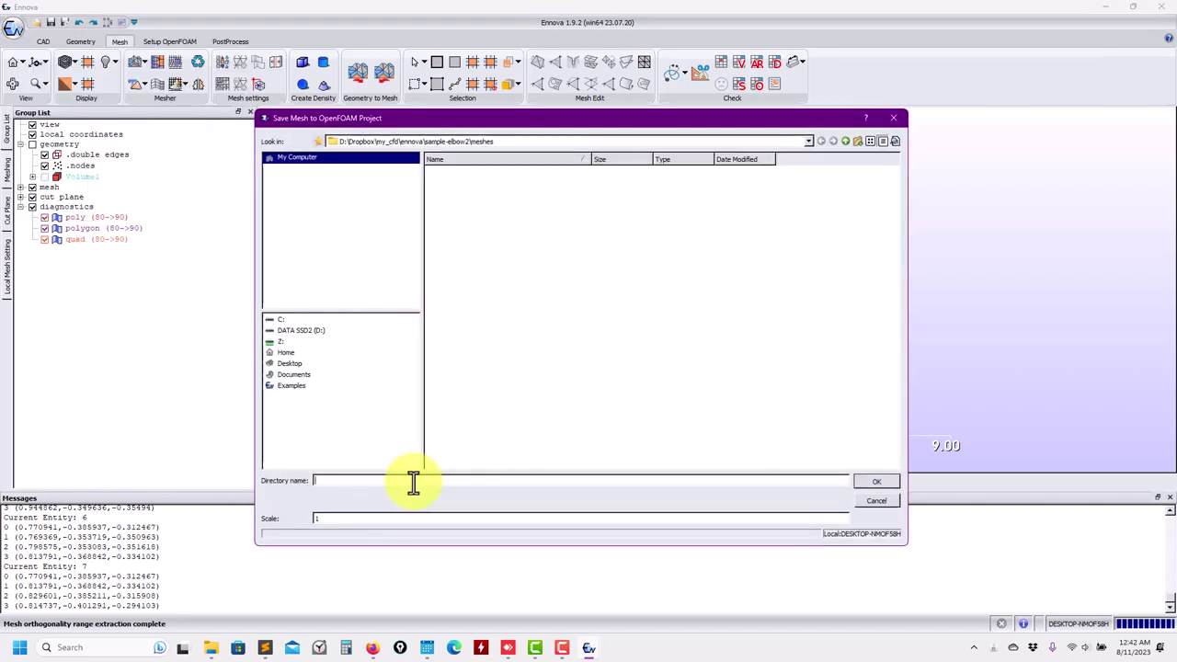
pyautogui.write('mesh1')
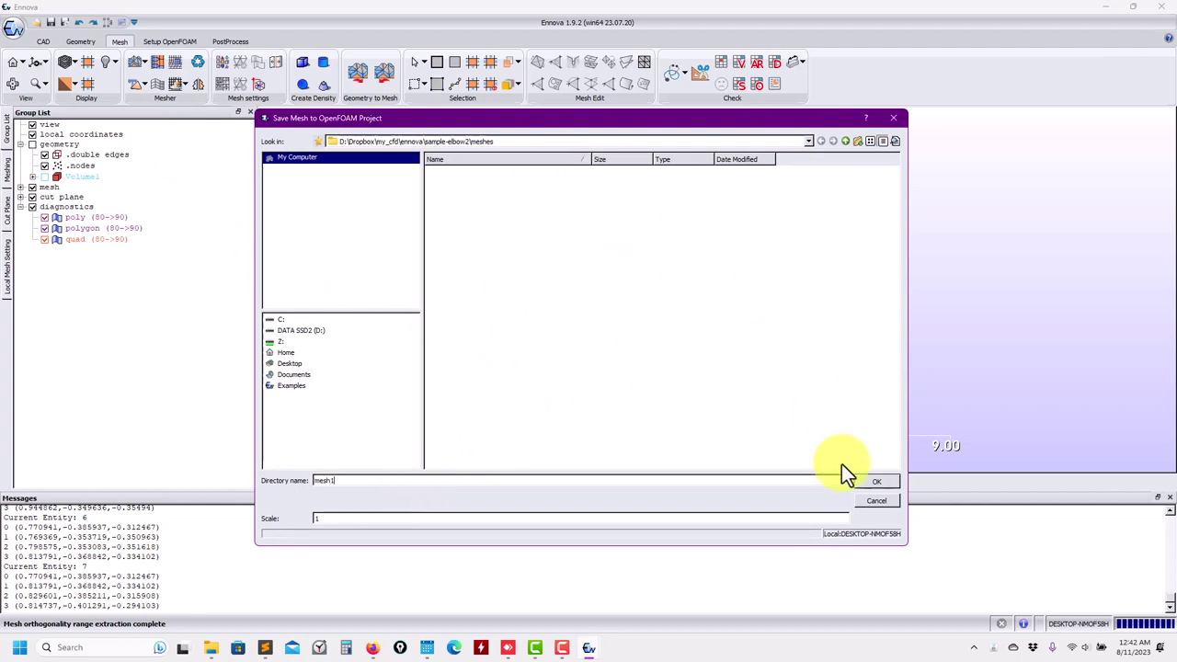
pyautogui.click(877, 483)
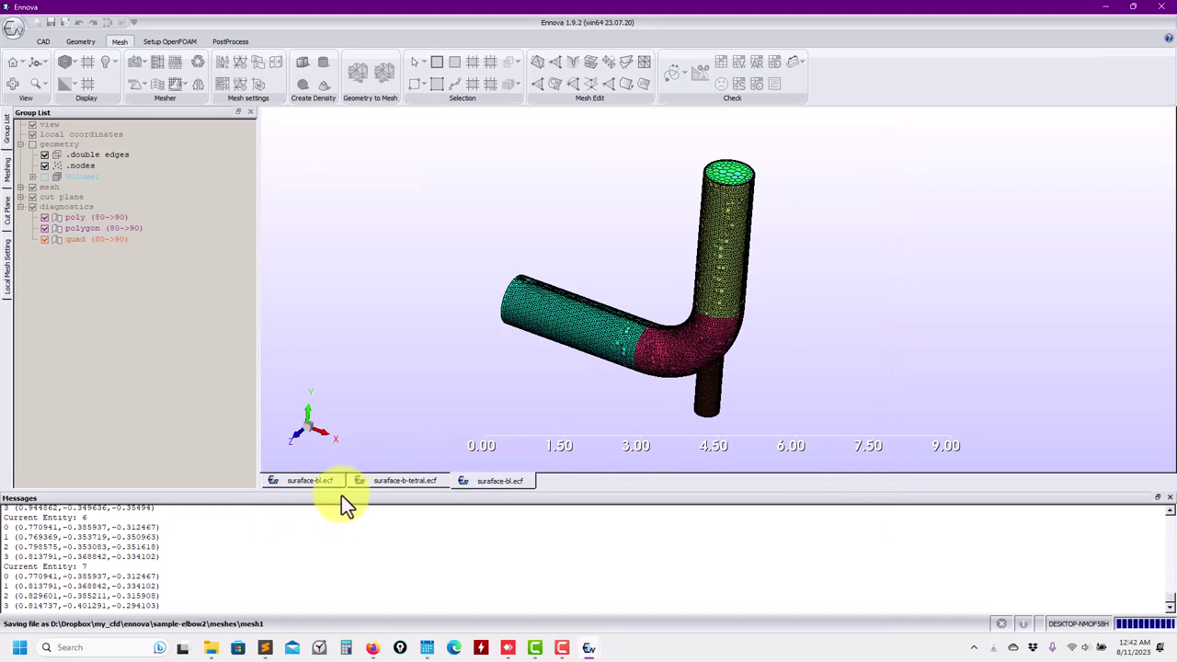
# Switch to File Explorer, examine the exported mesh1 case down to constant/polyMesh, and return to Ennova
pyautogui.moveTo(210, 646)
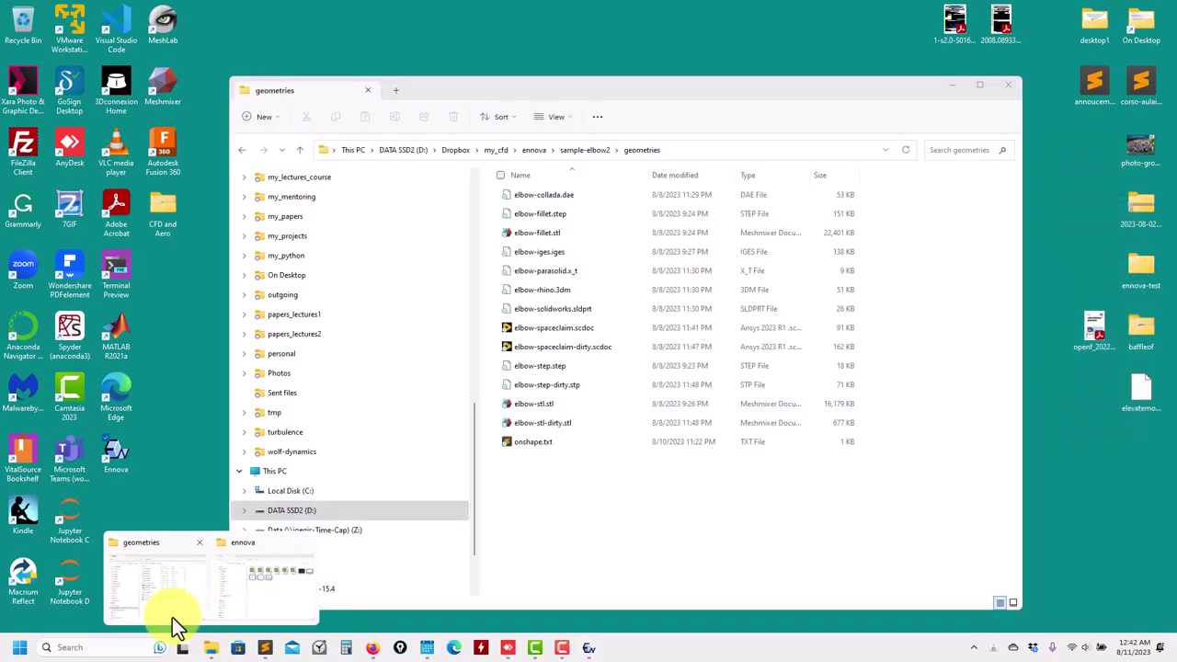
pyautogui.click(172, 617)
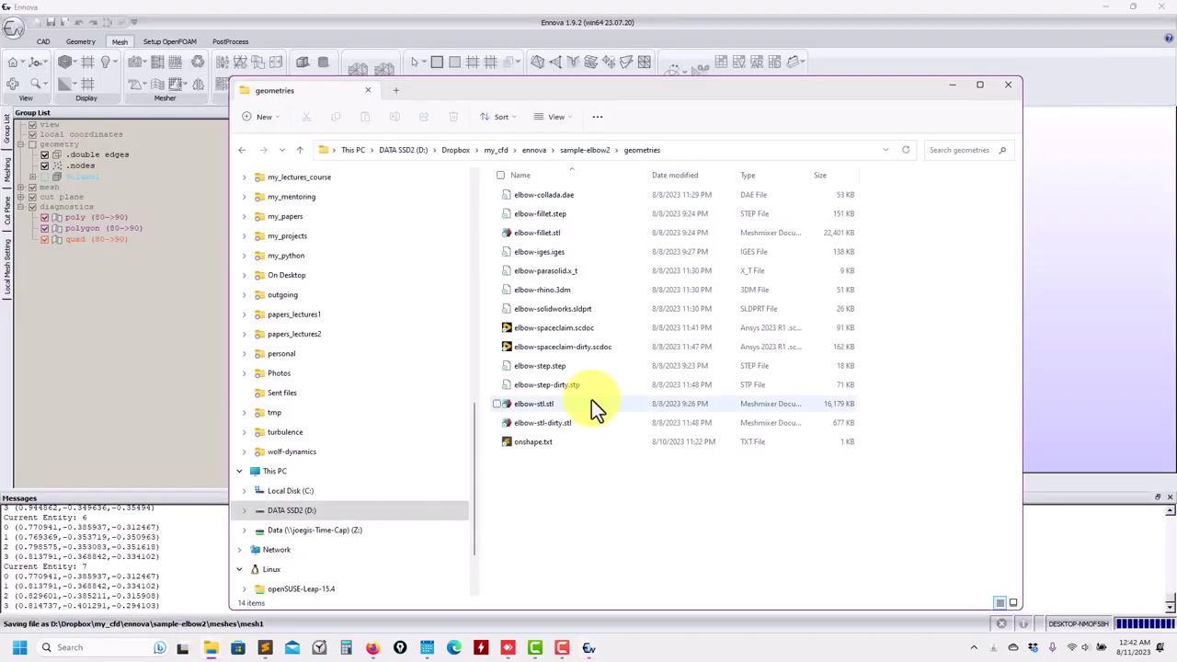
pyautogui.click(299, 150)
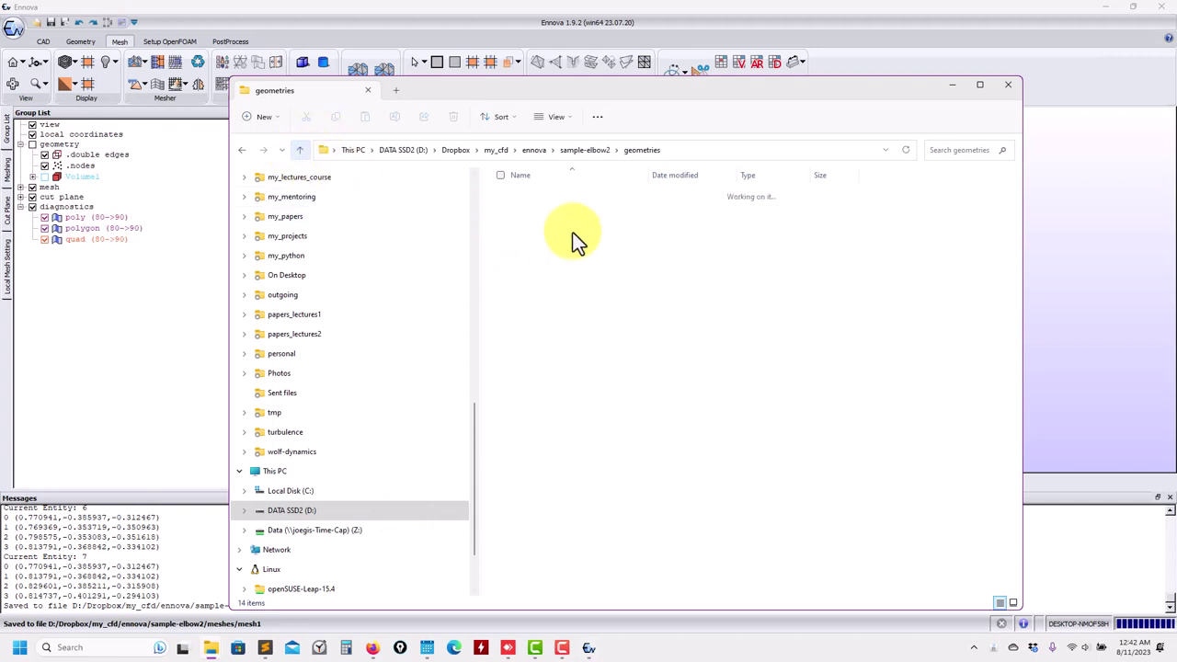
pyautogui.doubleClick(524, 217)
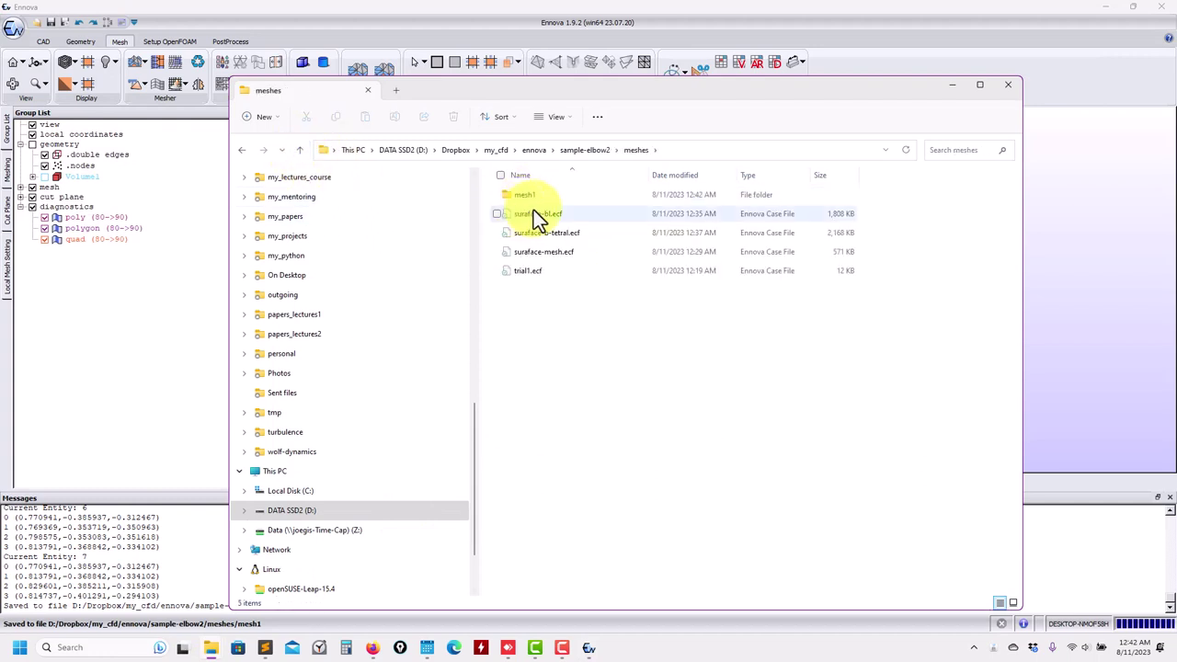
pyautogui.click(515, 195)
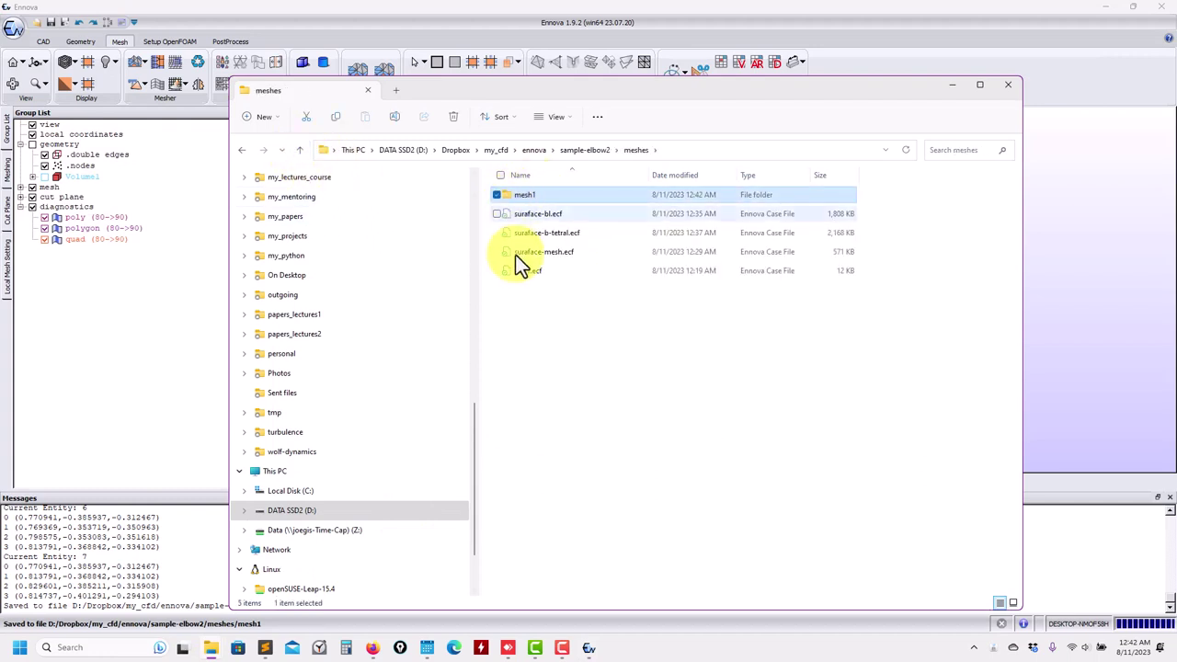
pyautogui.doubleClick(531, 195)
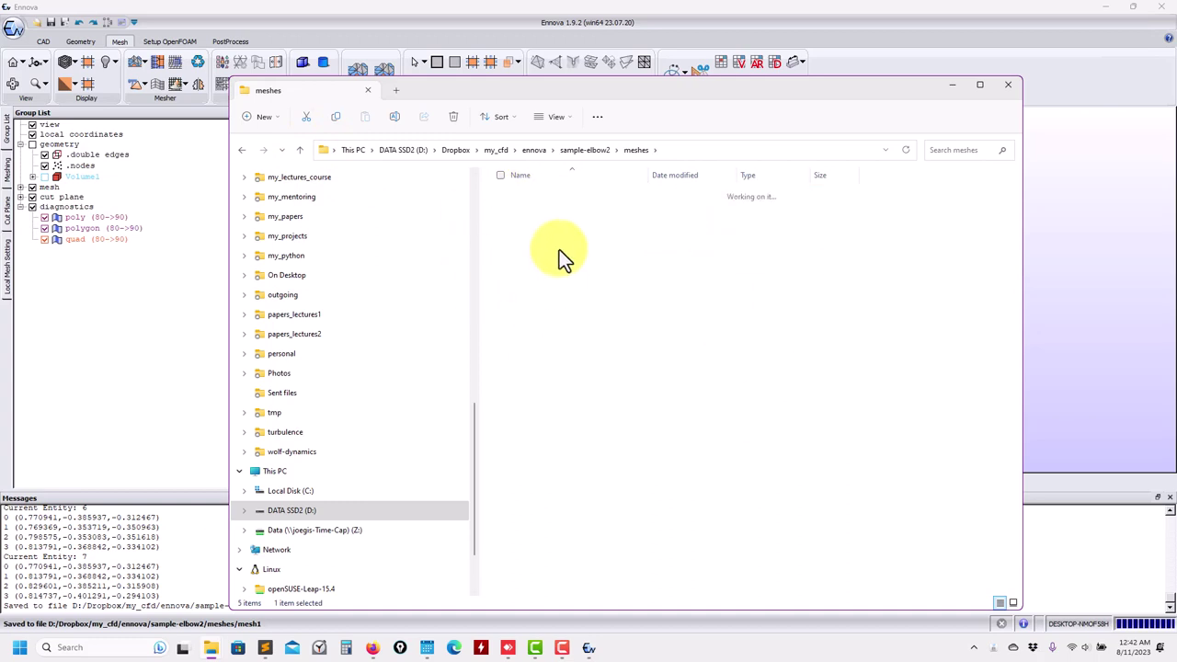
pyautogui.doubleClick(532, 196)
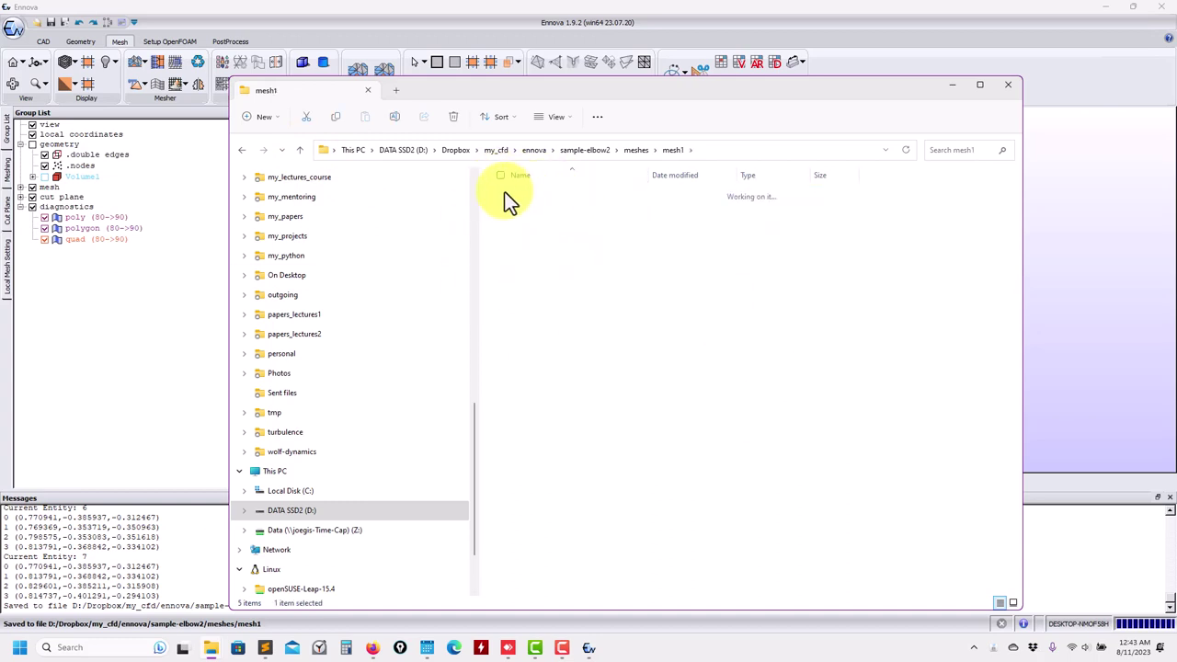
pyautogui.doubleClick(530, 196)
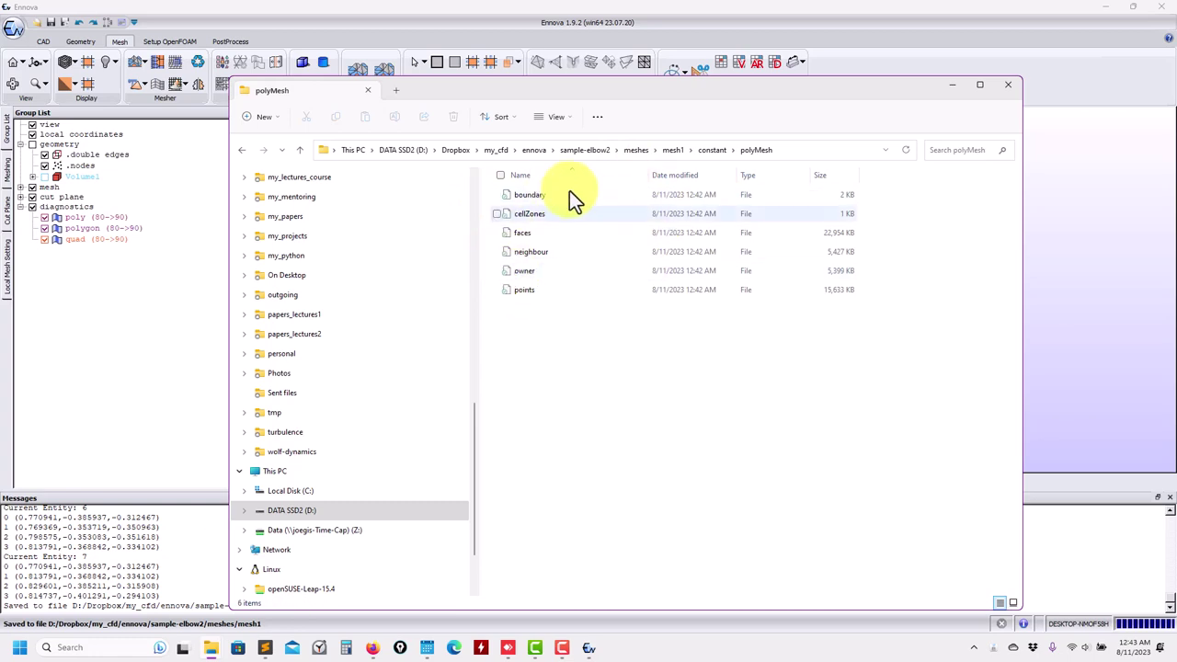
pyautogui.click(298, 150)
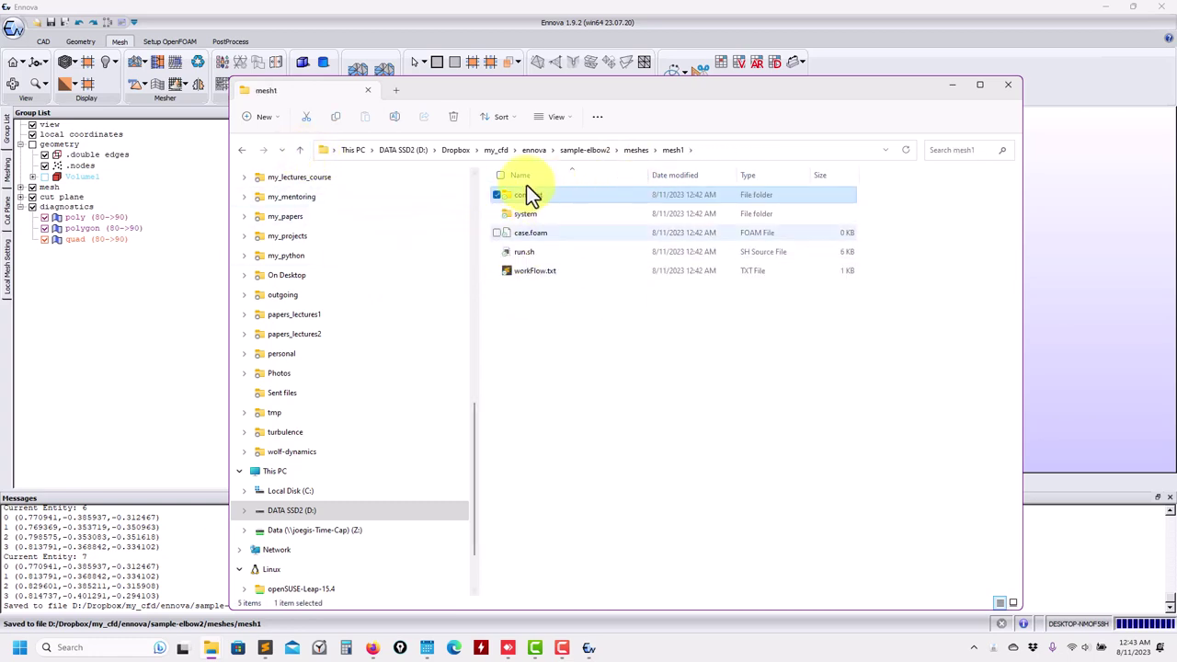
pyautogui.click(149, 338)
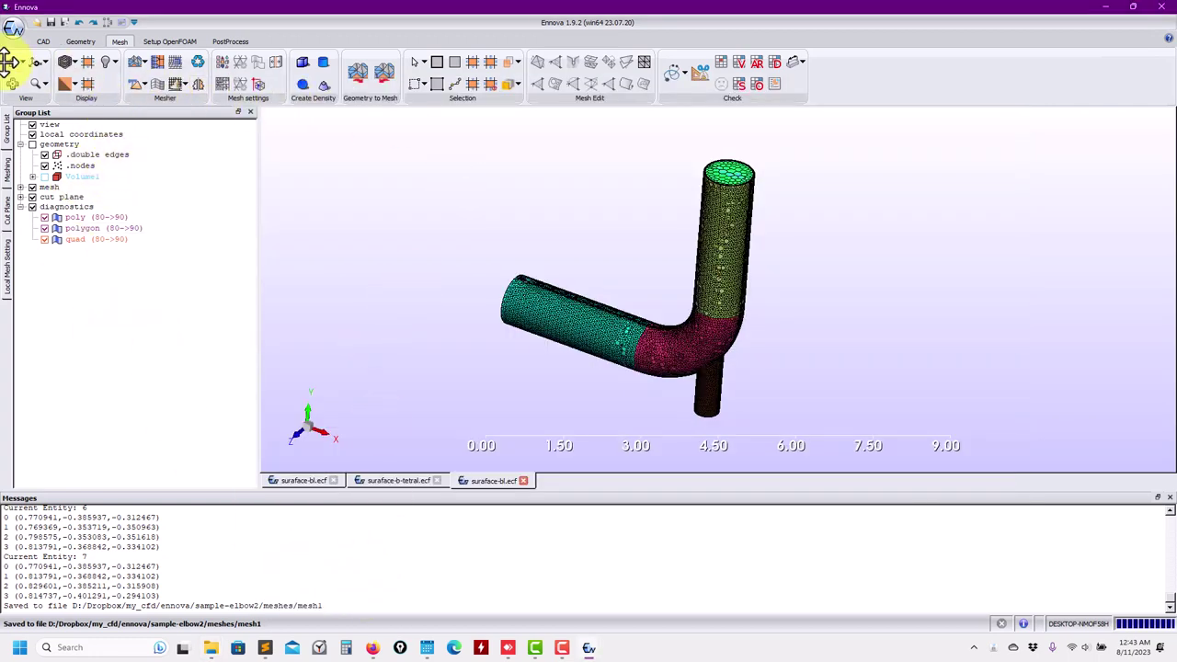
# Open the OpenFOAM dictionary-writing settings and review the controlDict, fvSchemes, fvSolution, constant and caseProperties settings
pyautogui.click(187, 39)
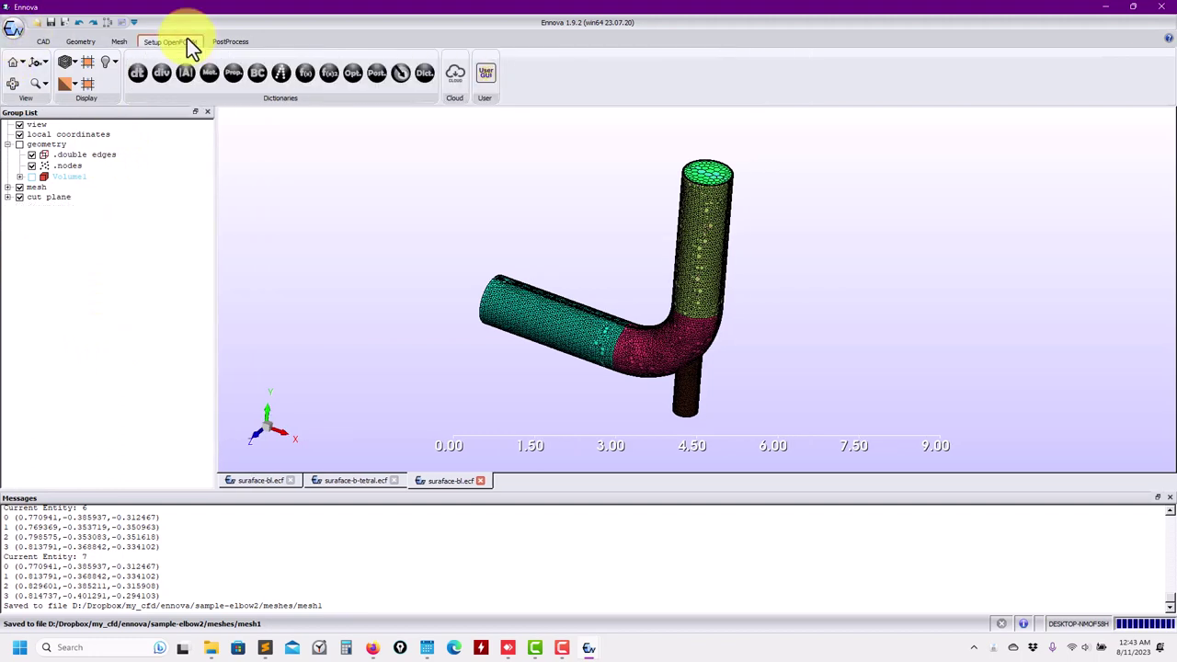
pyautogui.click(428, 74)
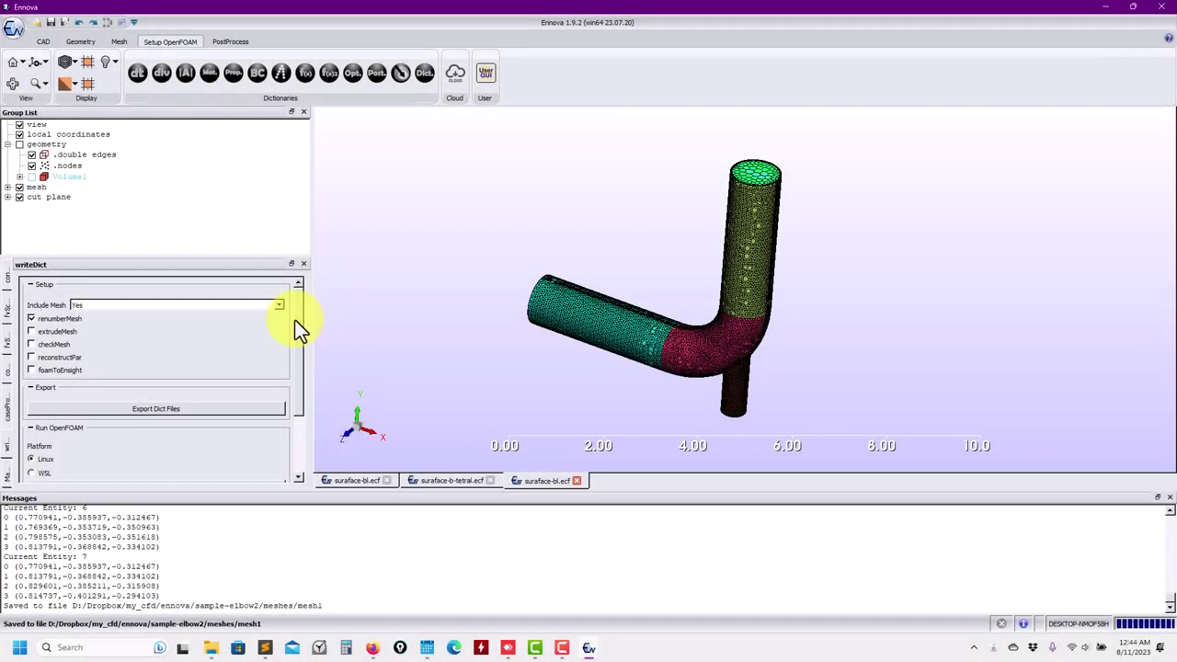
pyautogui.moveTo(303, 304)
pyautogui.mouseDown()
pyautogui.moveTo(297, 400)
pyautogui.moveTo(299, 292)
pyautogui.mouseUp()
pyautogui.click(7, 281)
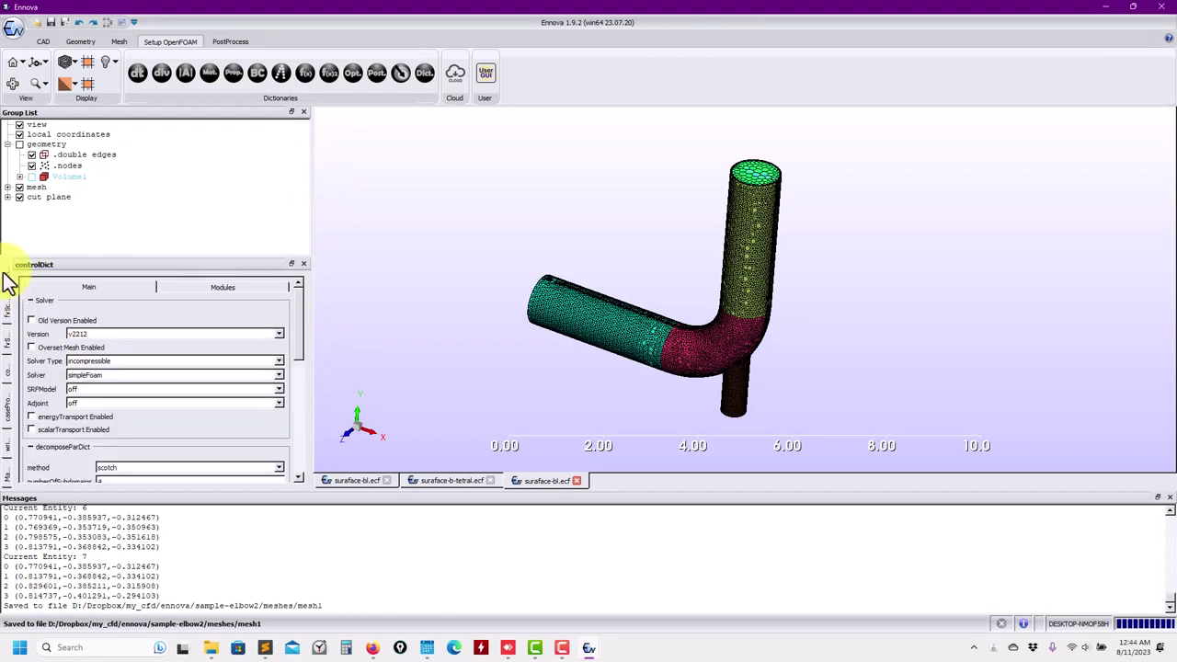
pyautogui.moveTo(300, 304); pyautogui.dragTo(37, 312)
pyautogui.click(7, 314)
pyautogui.click(7, 342)
pyautogui.click(7, 375)
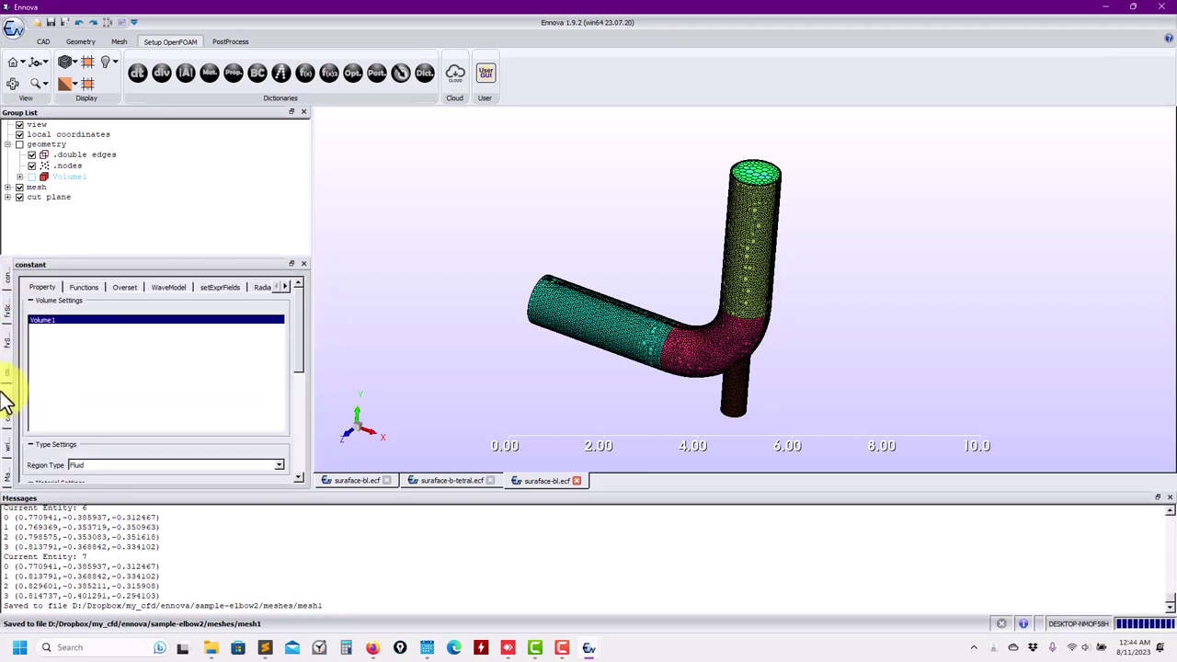
pyautogui.click(9, 421)
pyautogui.click(10, 455)
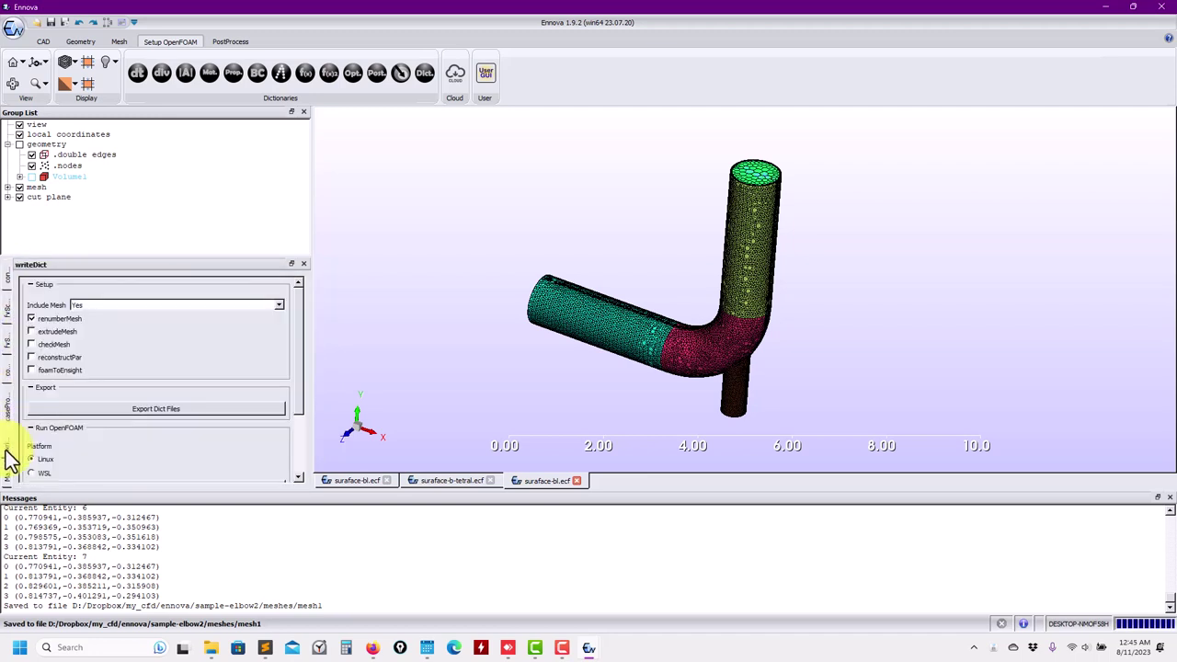
# Review the boundary categories and wall settings of the inlet, outlet and wall patches, and open the material settings
pyautogui.click(257, 73)
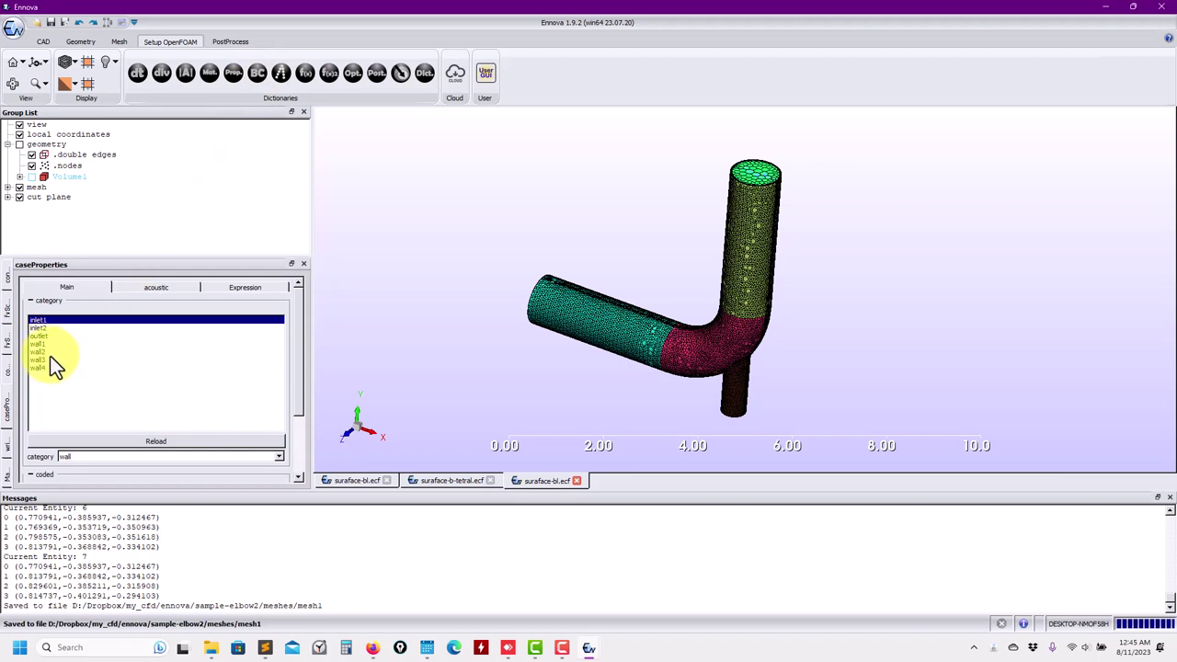
pyautogui.scroll(-3, 52, 377)
pyautogui.scroll(3, 56, 329)
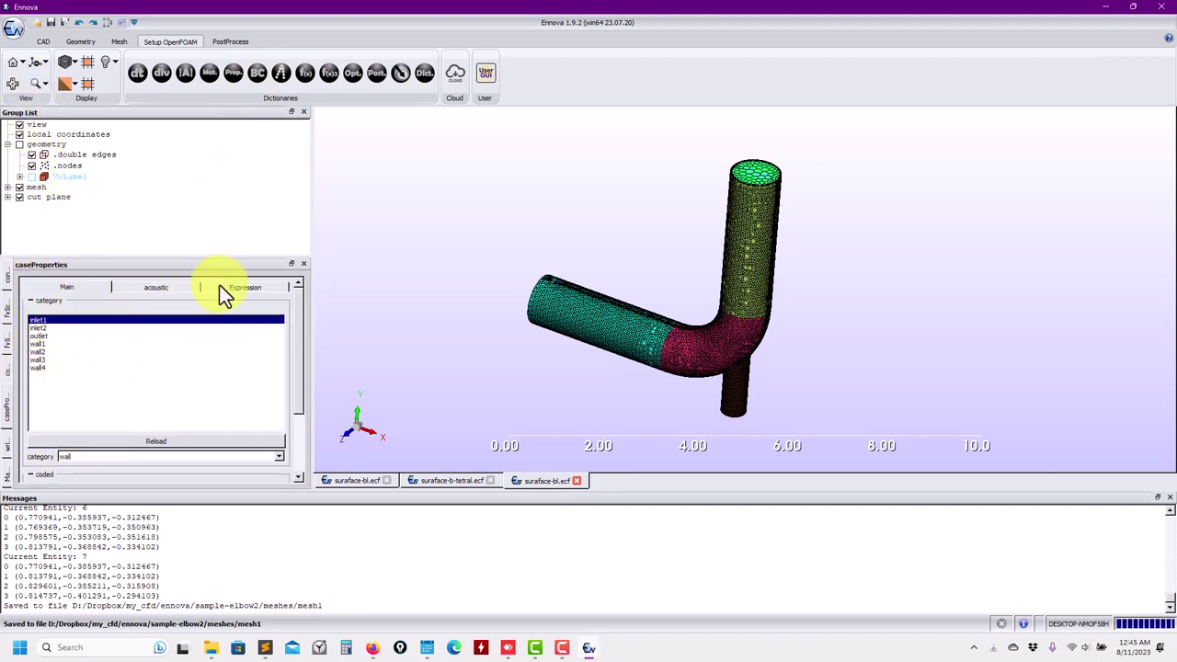
pyautogui.scroll(-3, 228, 372)
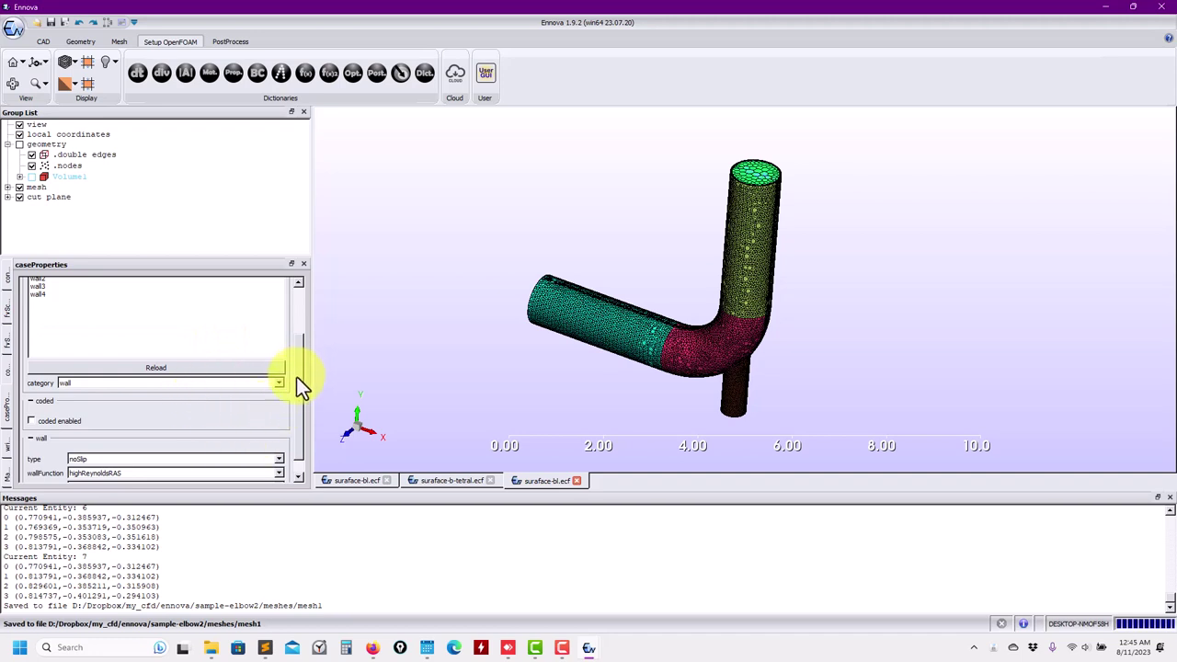
pyautogui.click(9, 452)
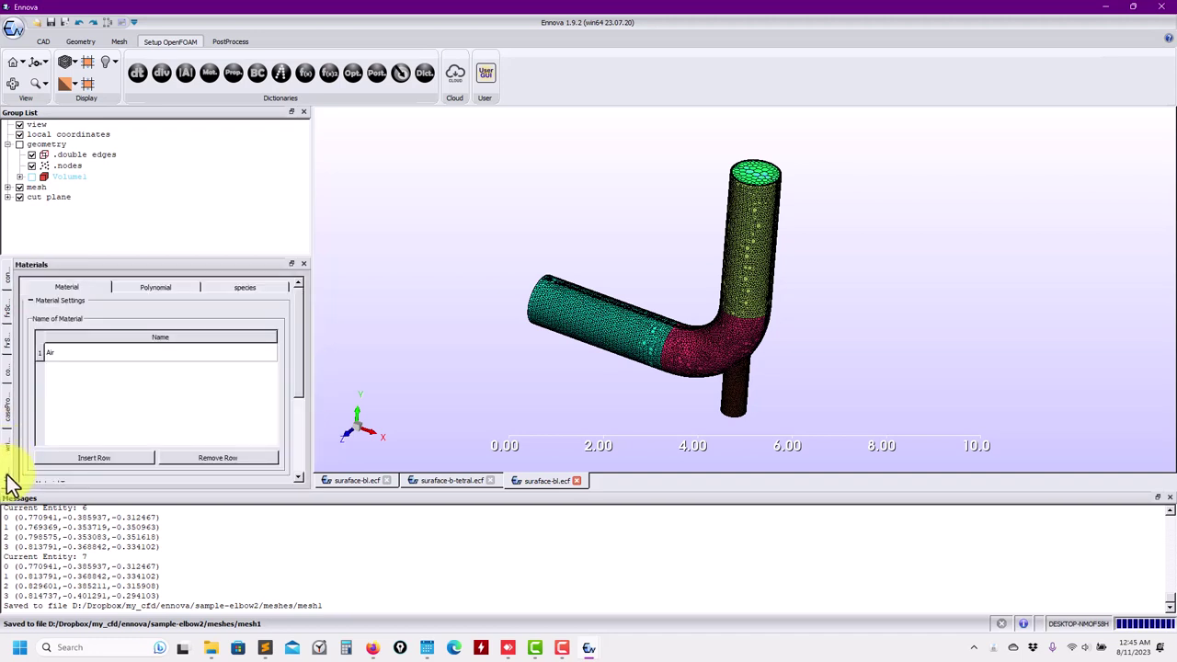
# Export the OpenFOAM dictionary files together with the mesh into the existing mesh1 directory
pyautogui.click(11, 457)
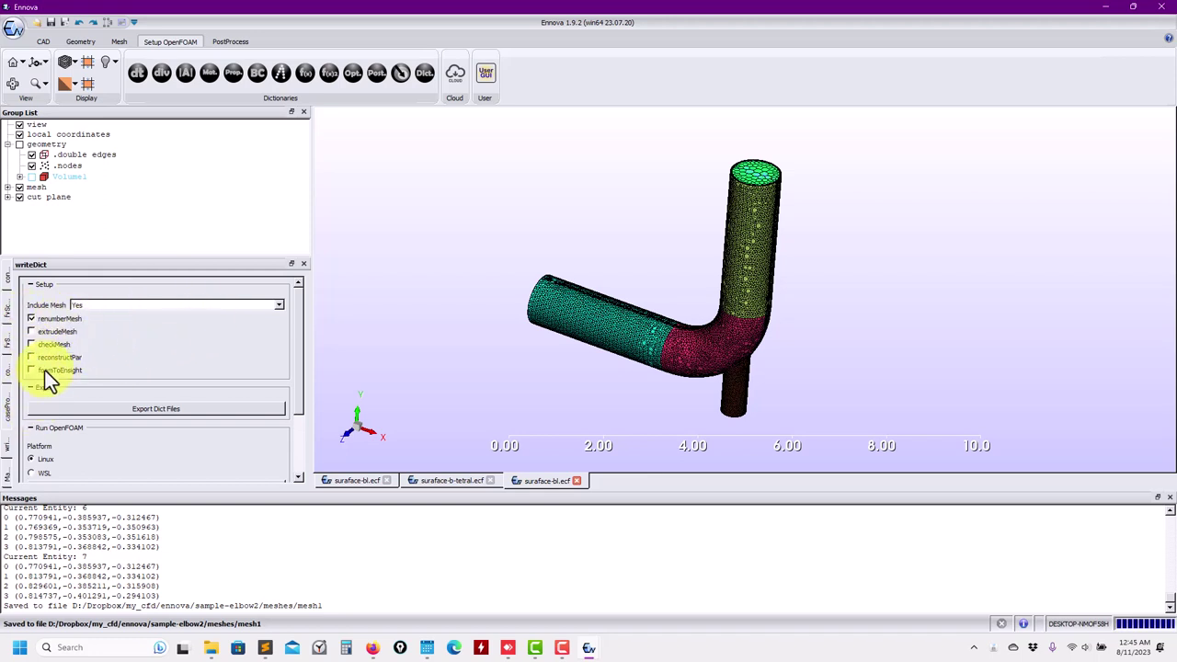
pyautogui.scroll(-2, 295, 362)
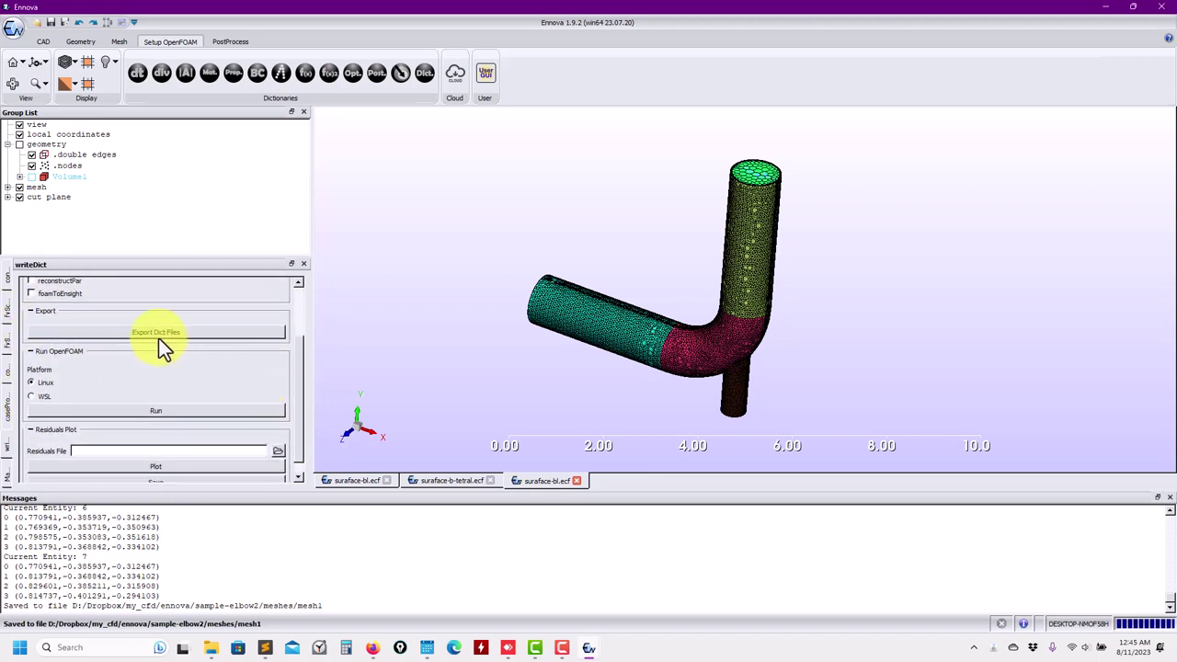
pyautogui.click(160, 334)
pyautogui.click(449, 173)
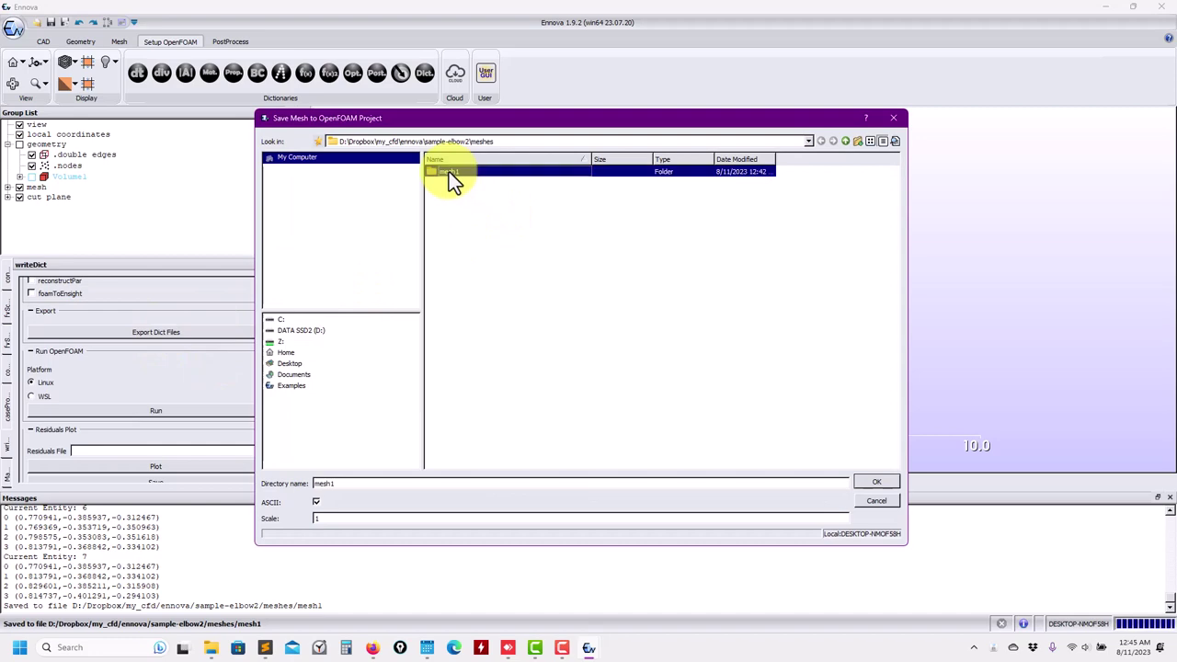
pyautogui.click(857, 480)
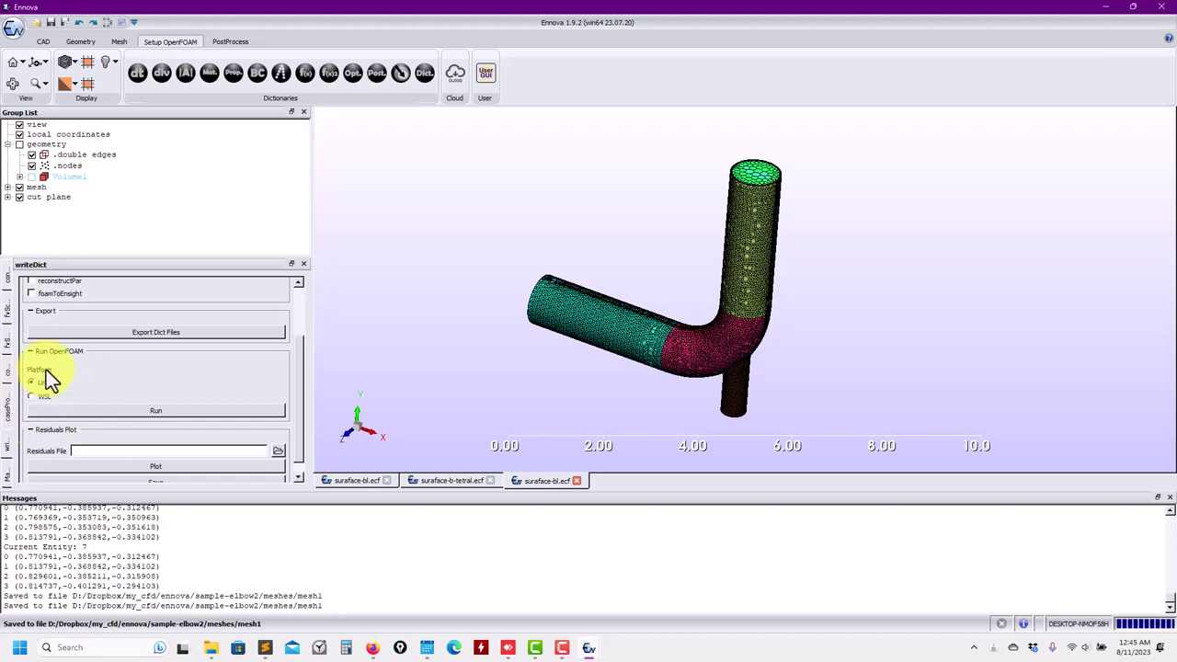
# Review the OpenFOAM run and residuals plot options, and return to the meshing tools
pyautogui.scroll(-1, 301, 365)
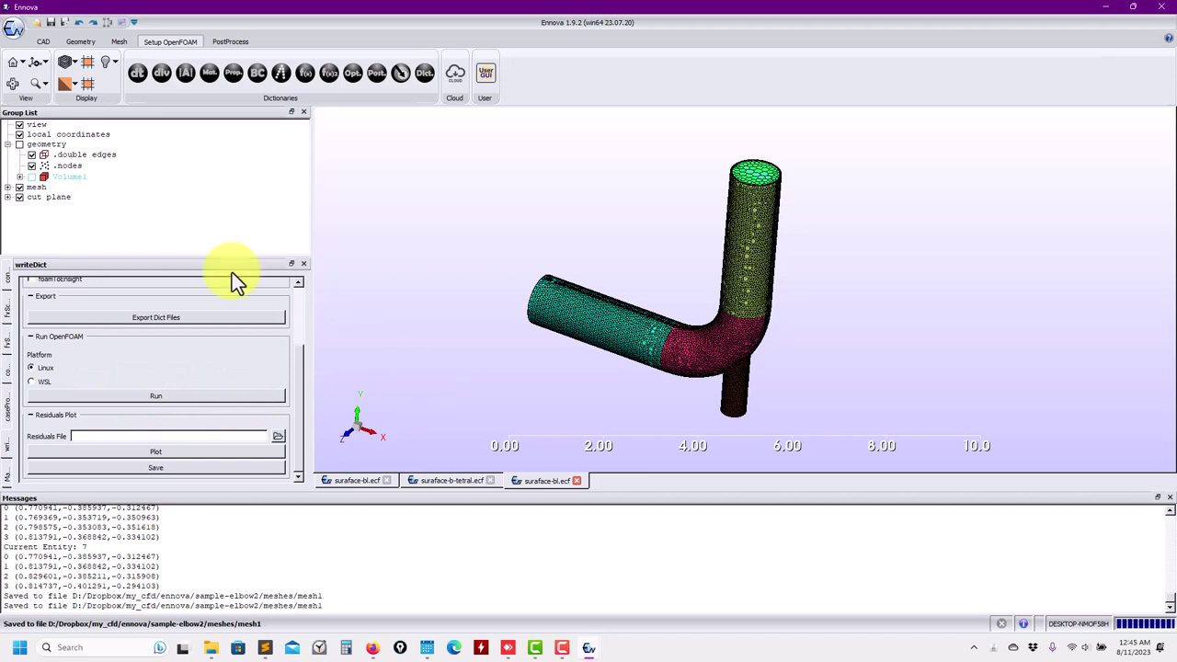
pyautogui.click(119, 42)
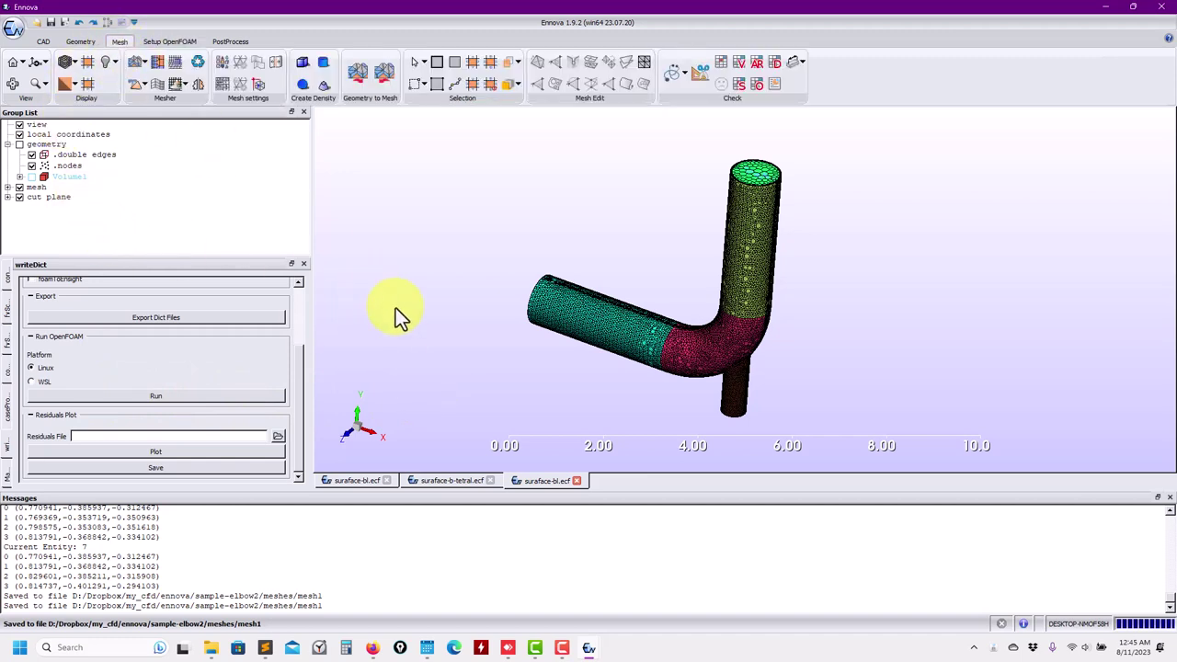